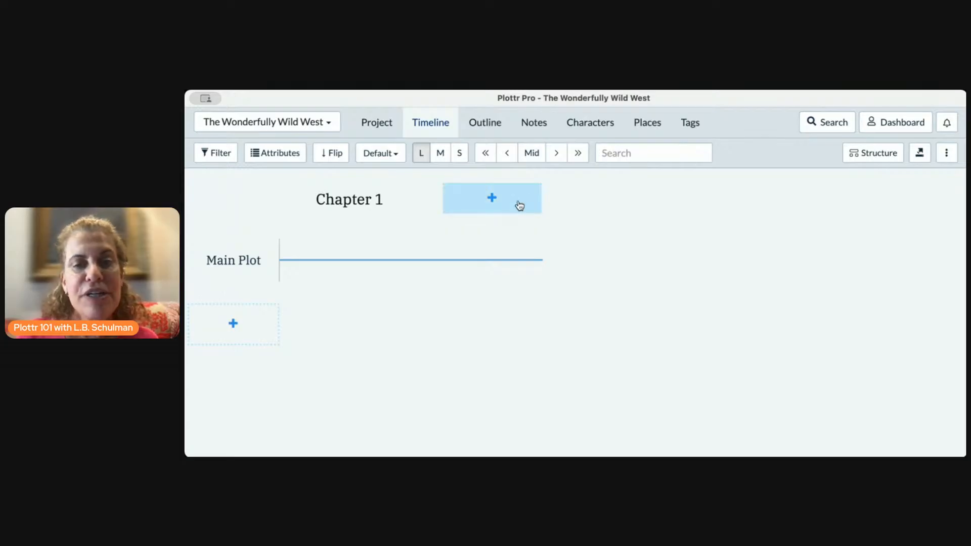
Add four more chapters to the timeline after Chapter 1, extending it through Chapter 5
left_click(492, 200)
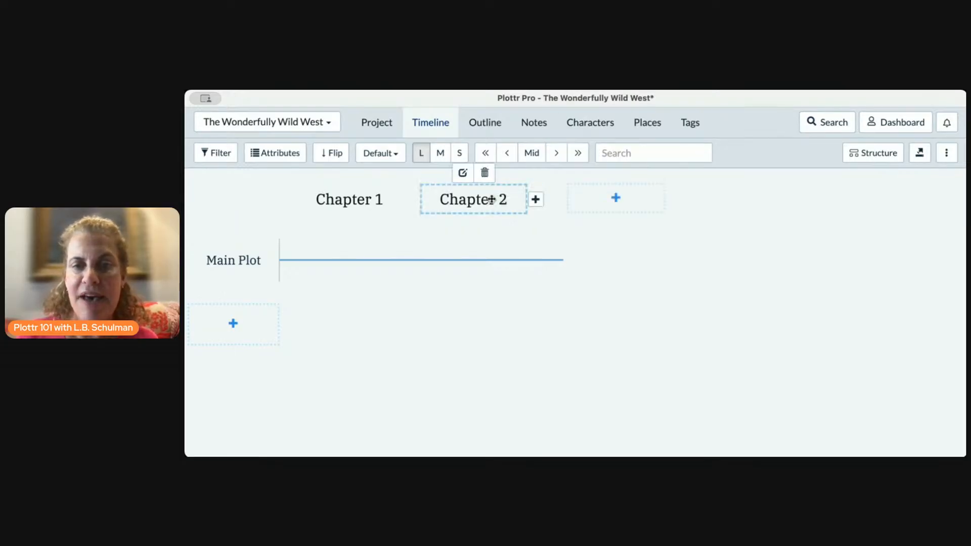
left_click(615, 201)
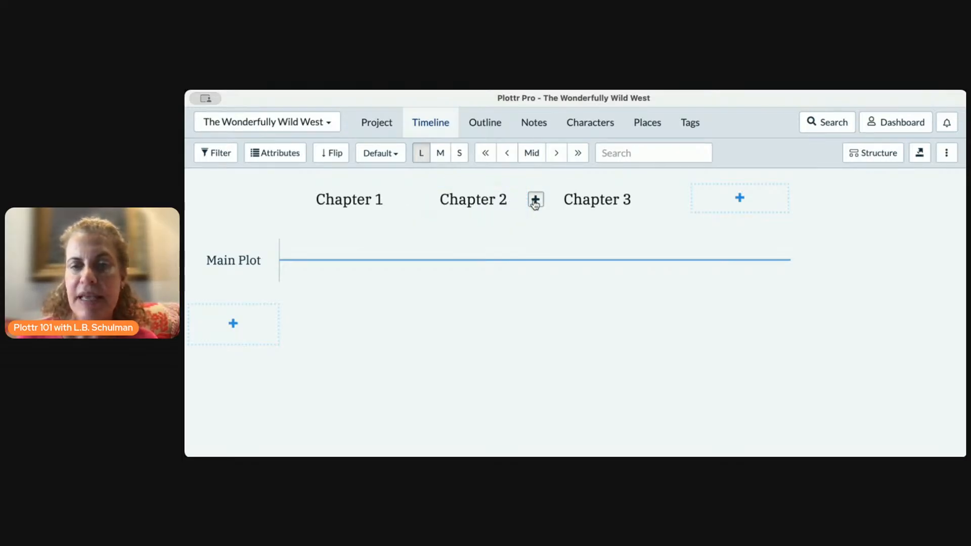
left_click(535, 200)
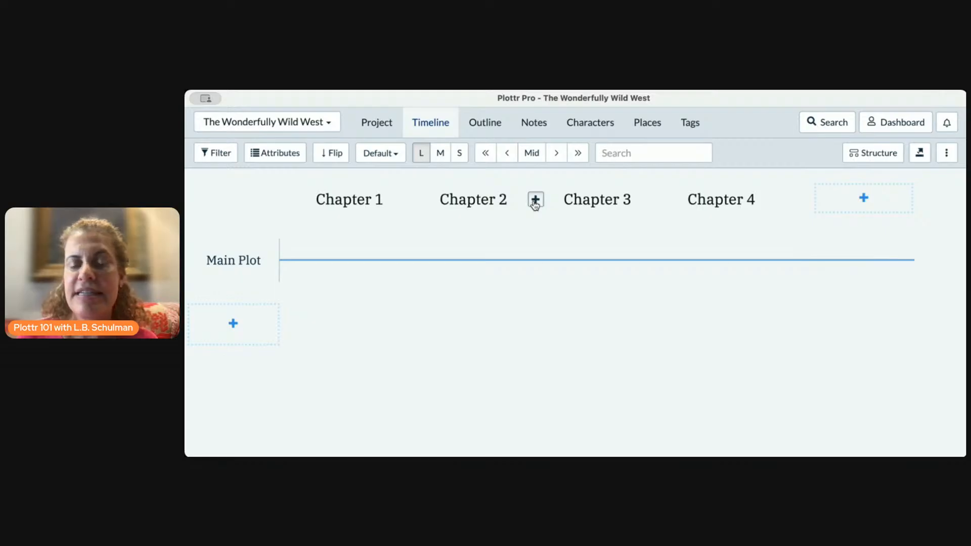
left_click(536, 201)
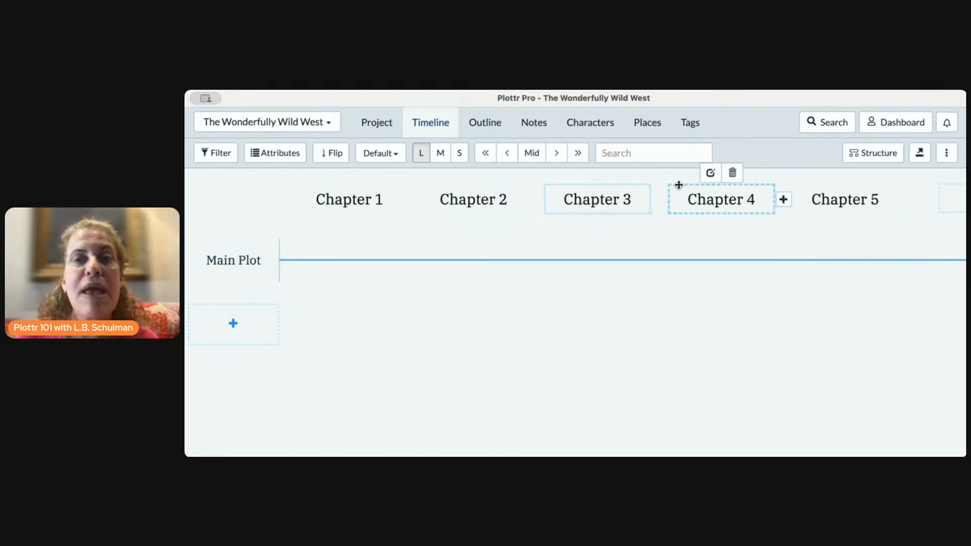
mouse_move(254, 260)
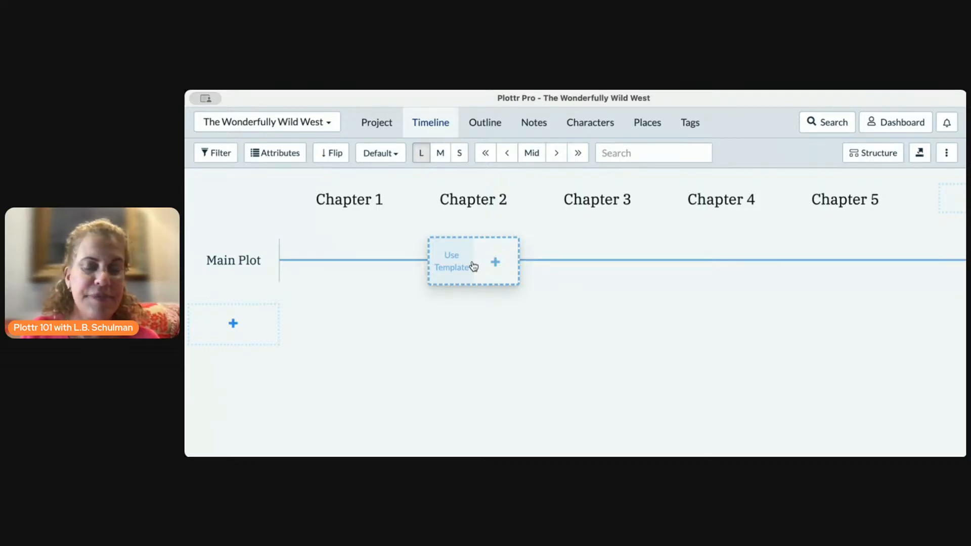
Expand the timeline structure to three levels: Act, Chapter and Scene
left_click(872, 154)
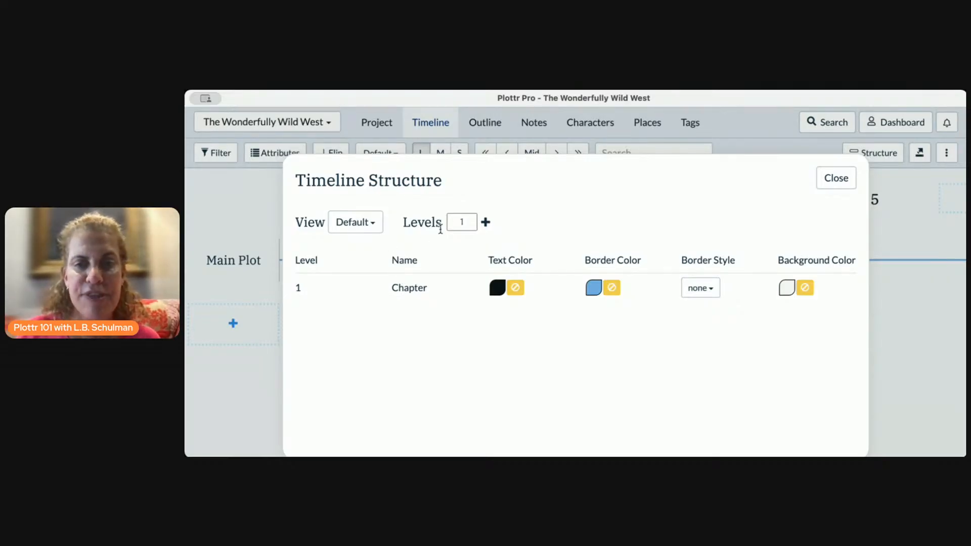
left_click(485, 223)
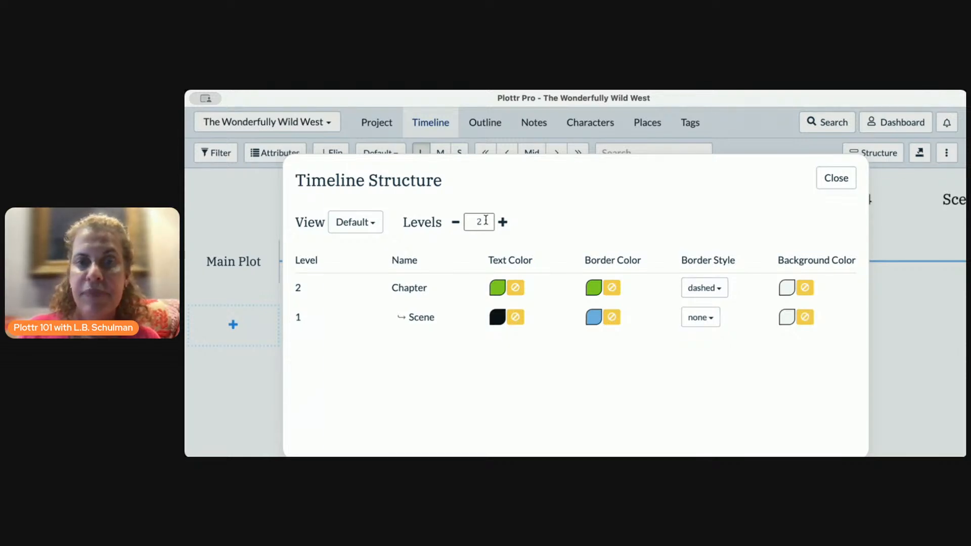
left_click(503, 222)
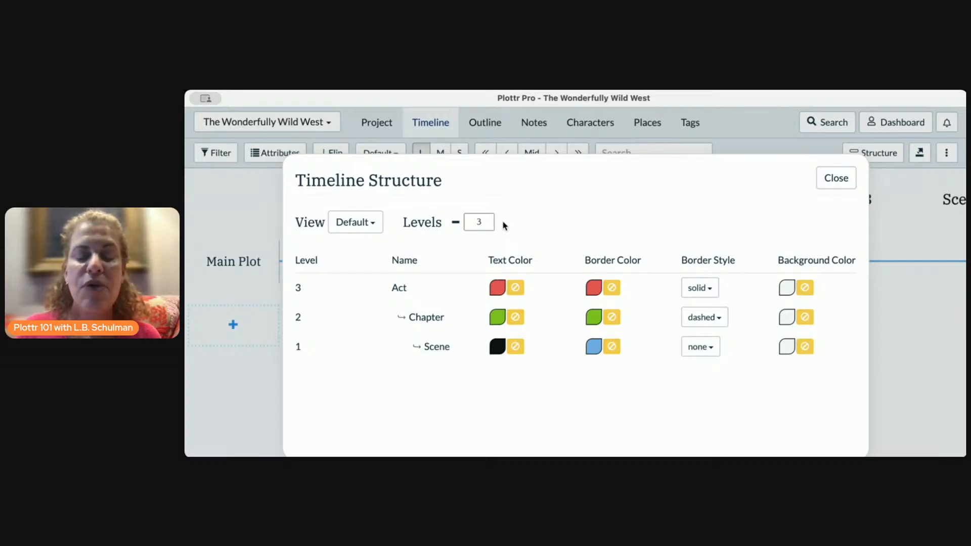
left_click(457, 224)
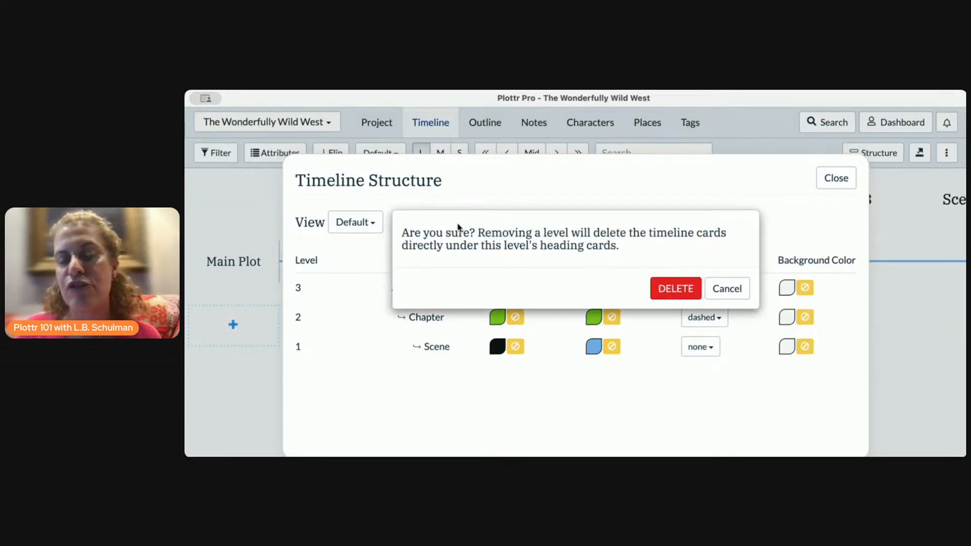
left_click(671, 290)
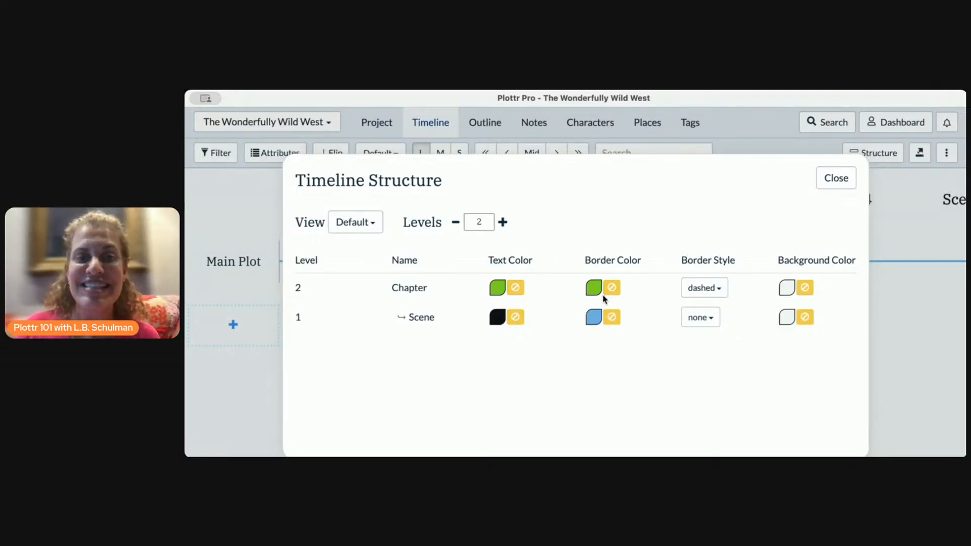
left_click(503, 222)
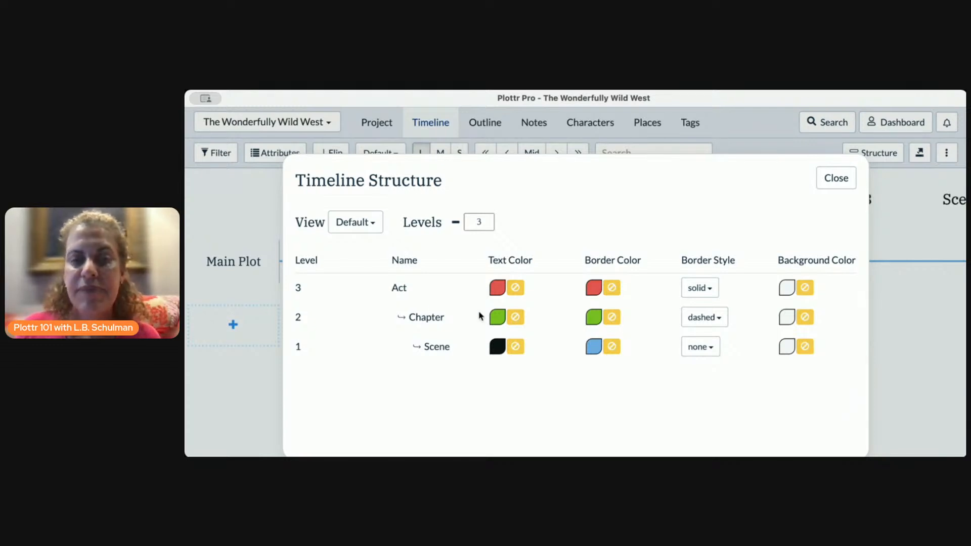
left_click(836, 178)
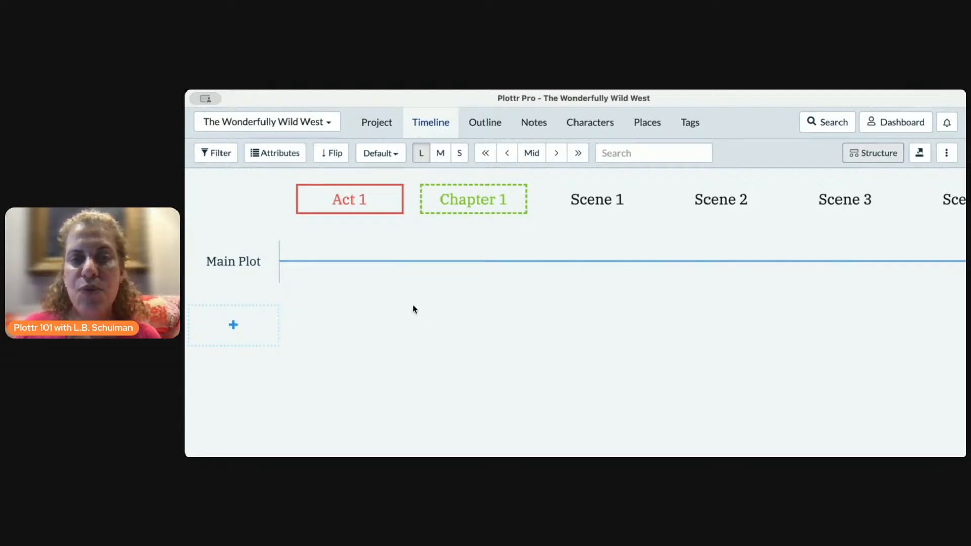
Examine how the act, chapter and scene headings are arranged along the timeline
mouse_move(597, 207)
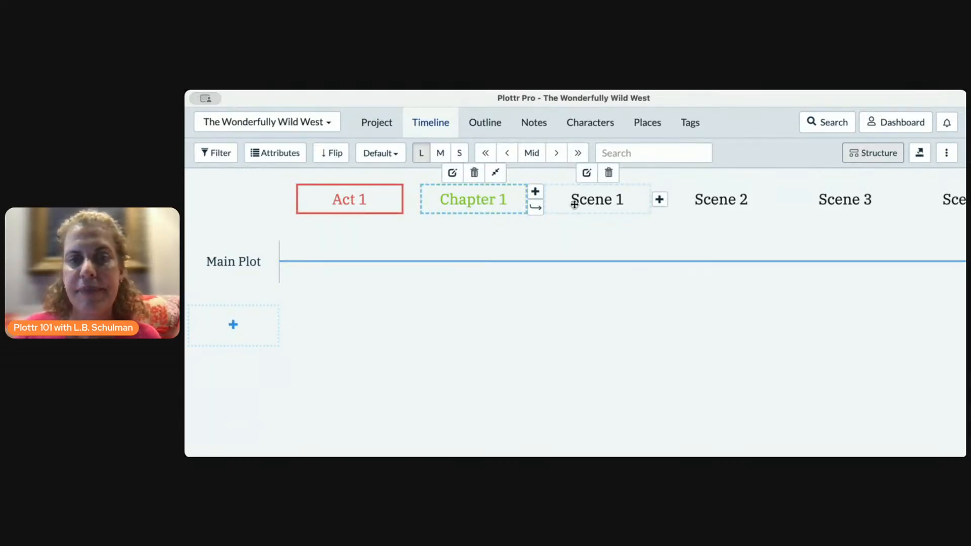
mouse_move(698, 190)
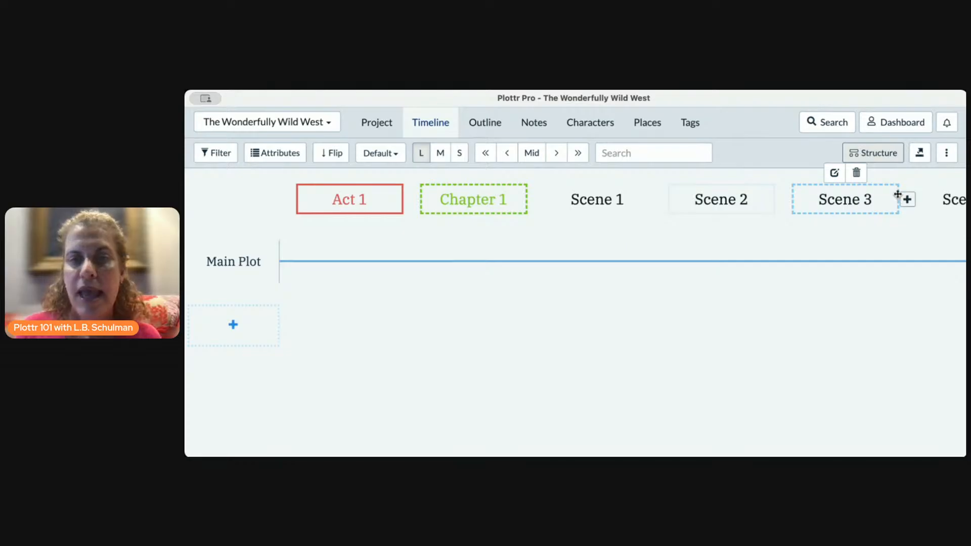
mouse_move(382, 216)
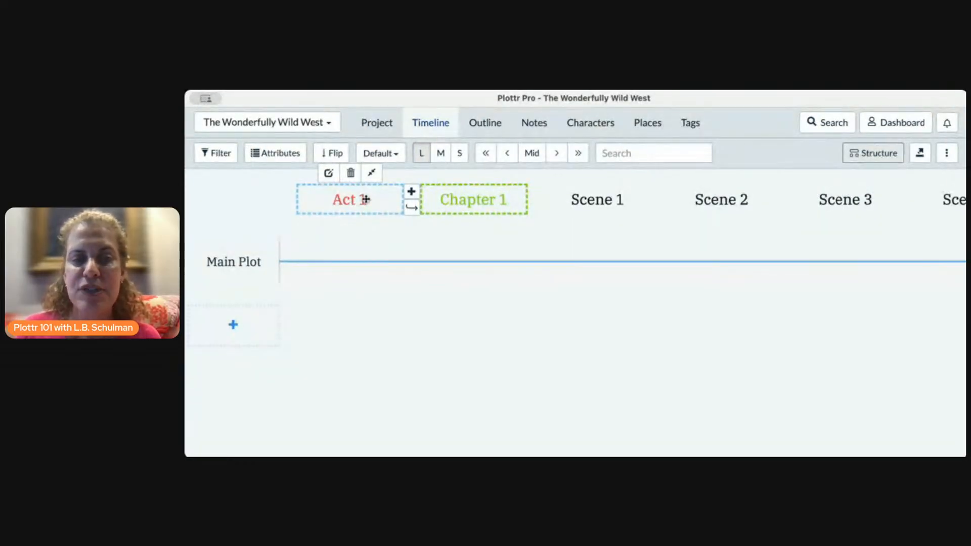
mouse_move(468, 202)
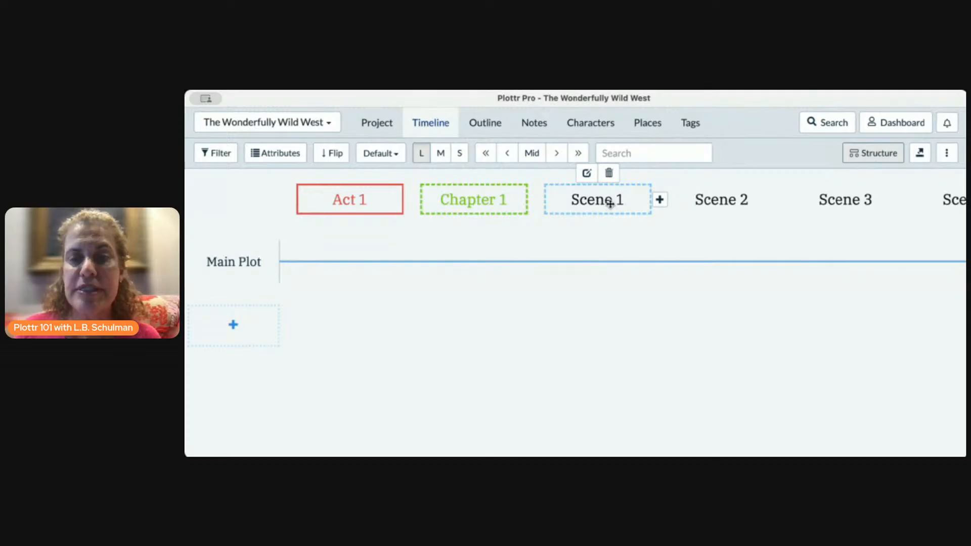
mouse_move(625, 277)
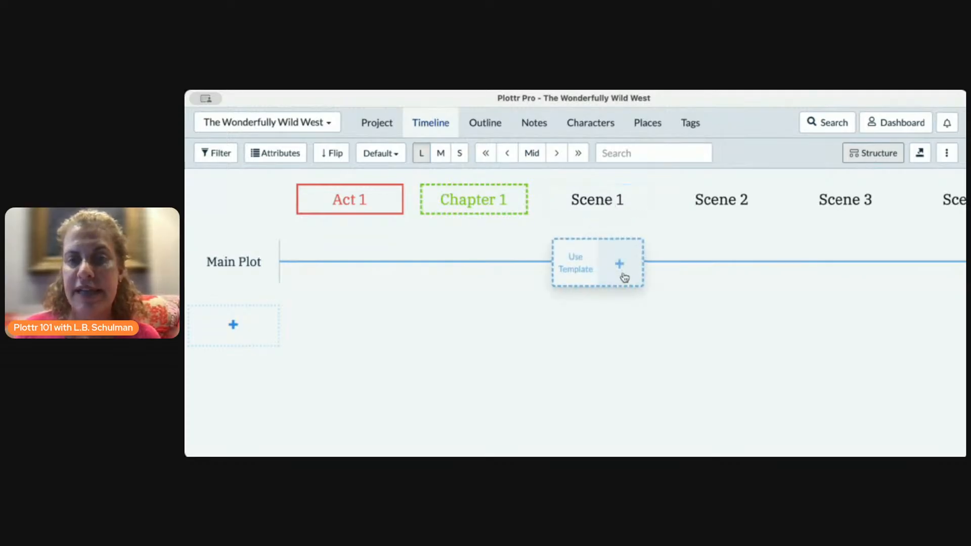
mouse_move(723, 213)
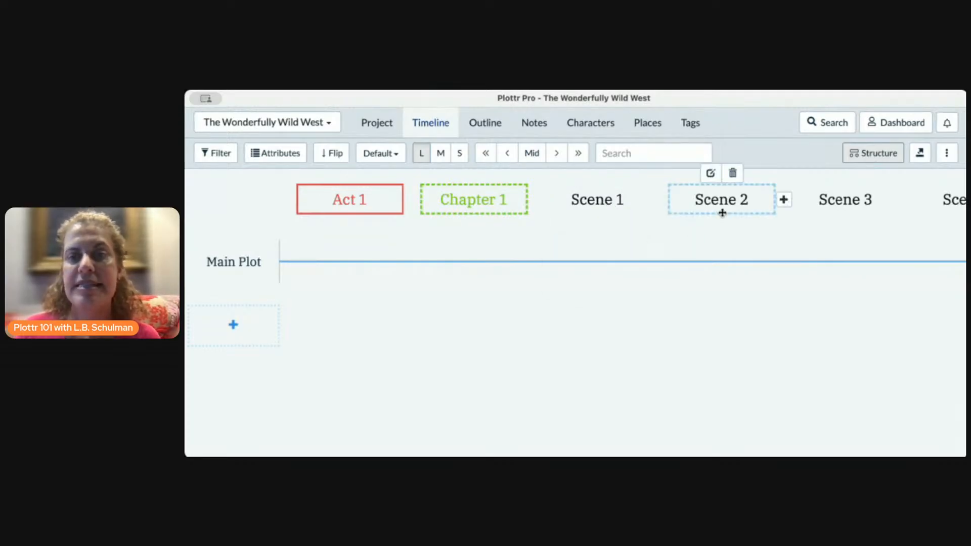
mouse_move(727, 265)
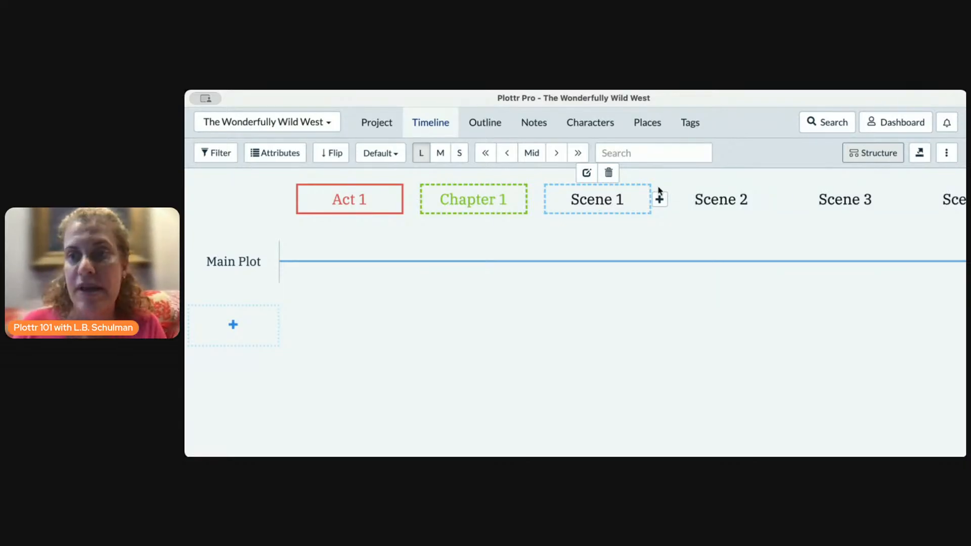
Rename the level 1 Scene heading to Beat in the timeline structure
left_click(870, 152)
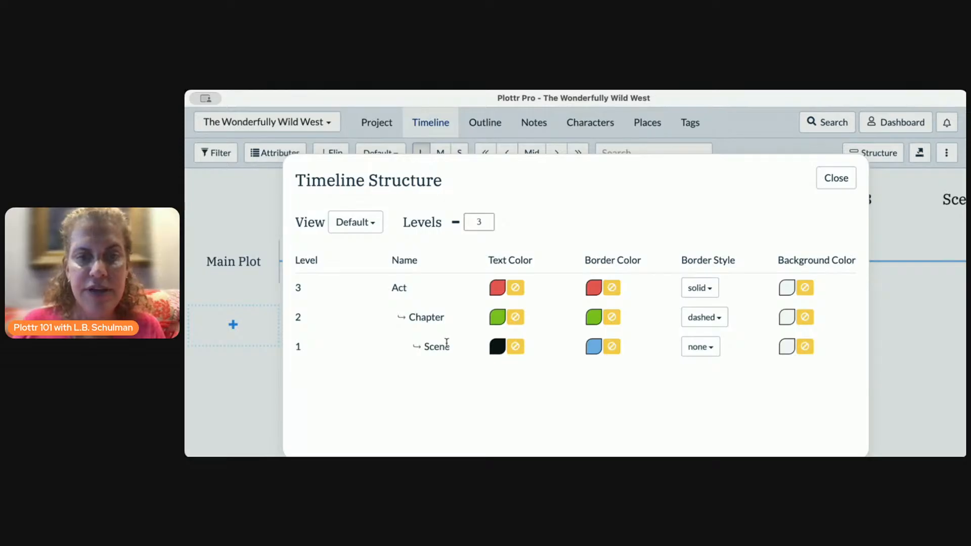
left_click(449, 345)
key("BackSpace")
key("BackSpace")
key("BackSpace")
key("BackSpace")
key("BackSpace")
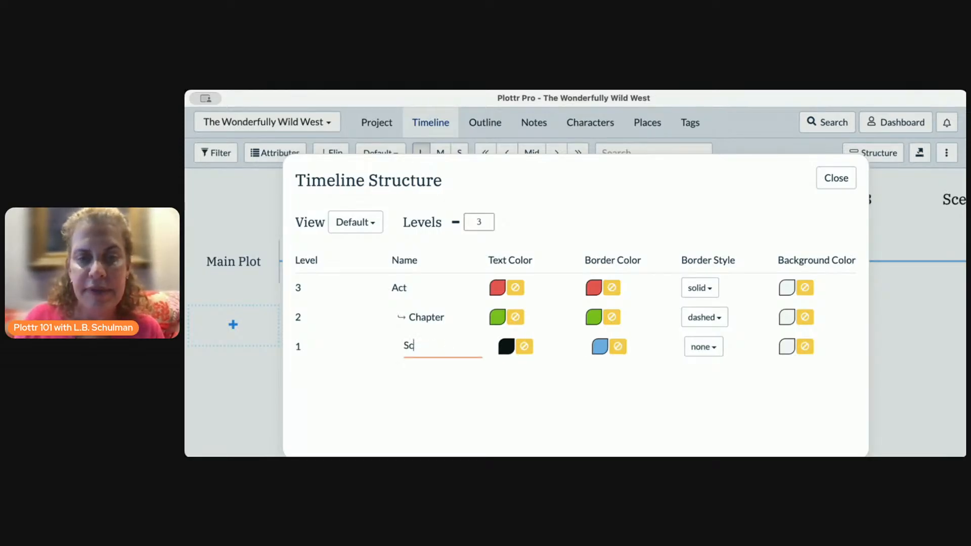
type("Beat")
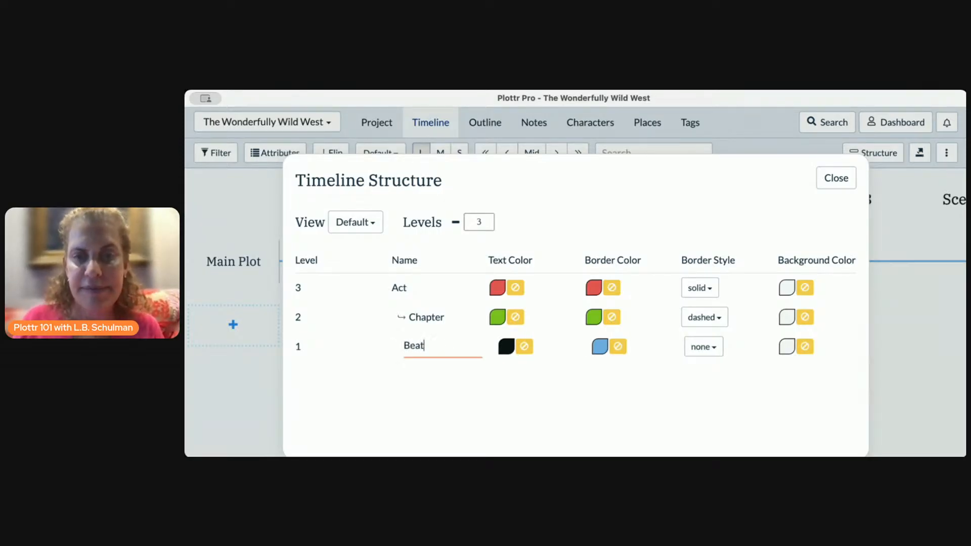
left_click(836, 178)
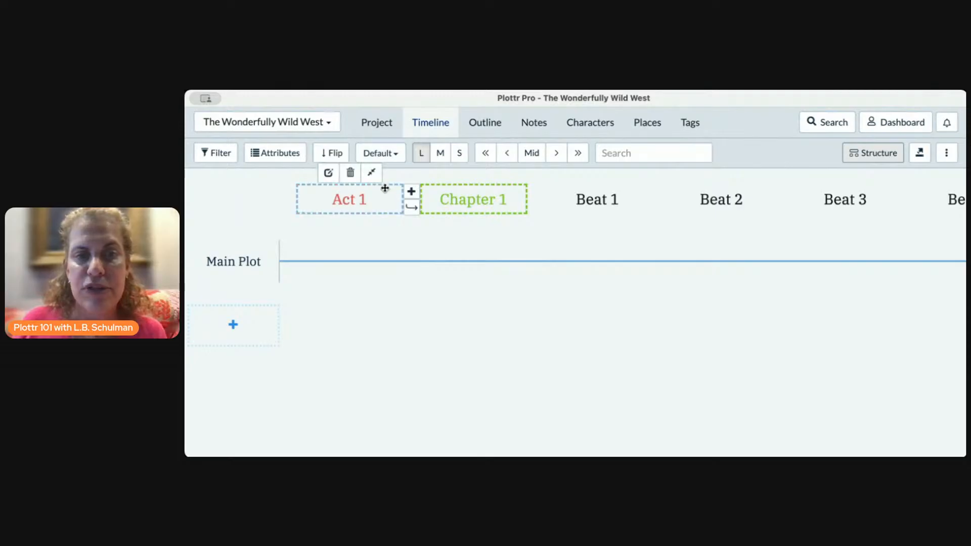
Add Act 2 and Act 3 to the timeline after Act 1
left_click(397, 157)
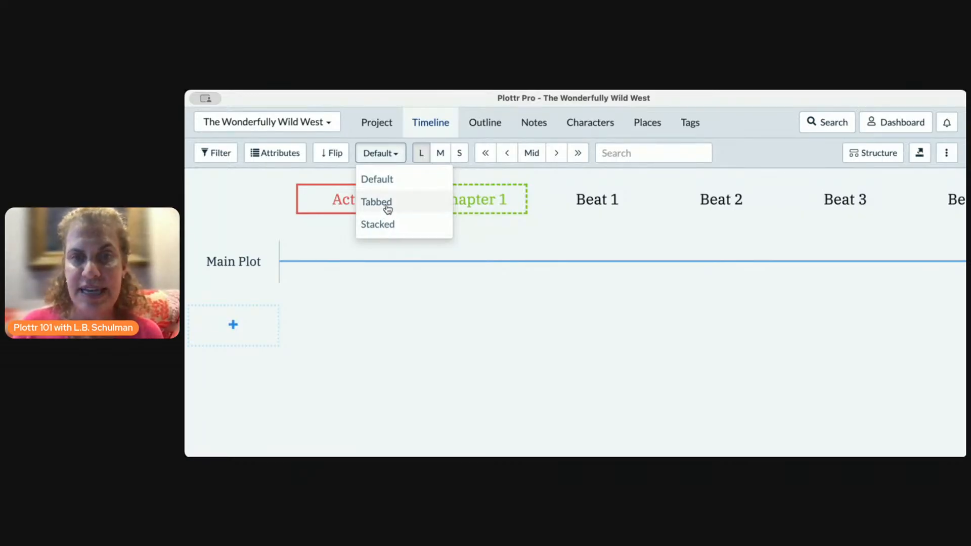
left_click(425, 260)
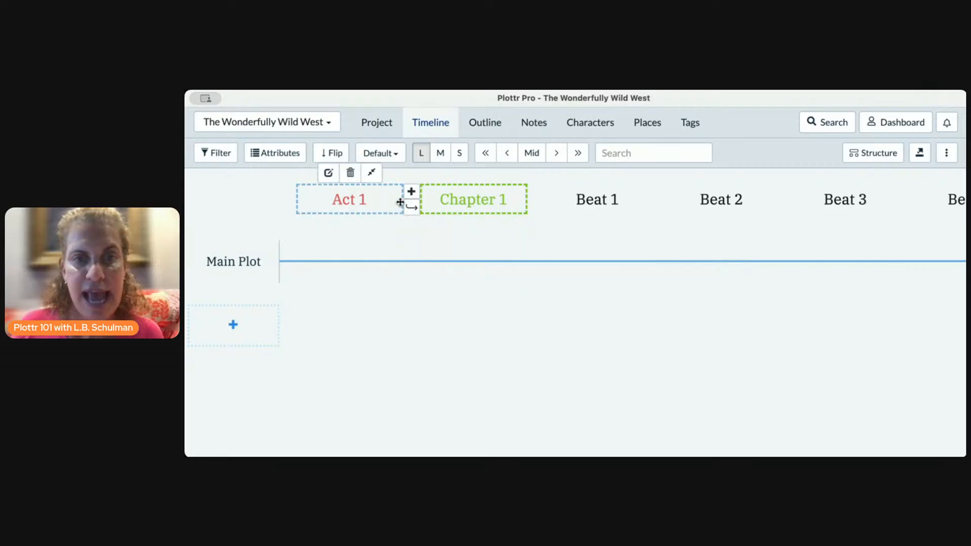
left_click(411, 193)
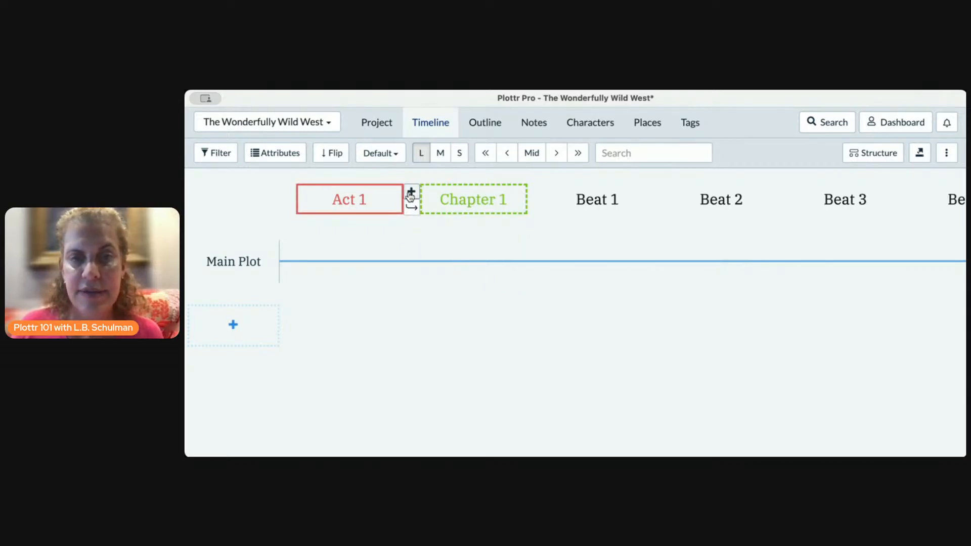
scroll(670, 219, "right", 6)
scroll(669, 217, "right", 3)
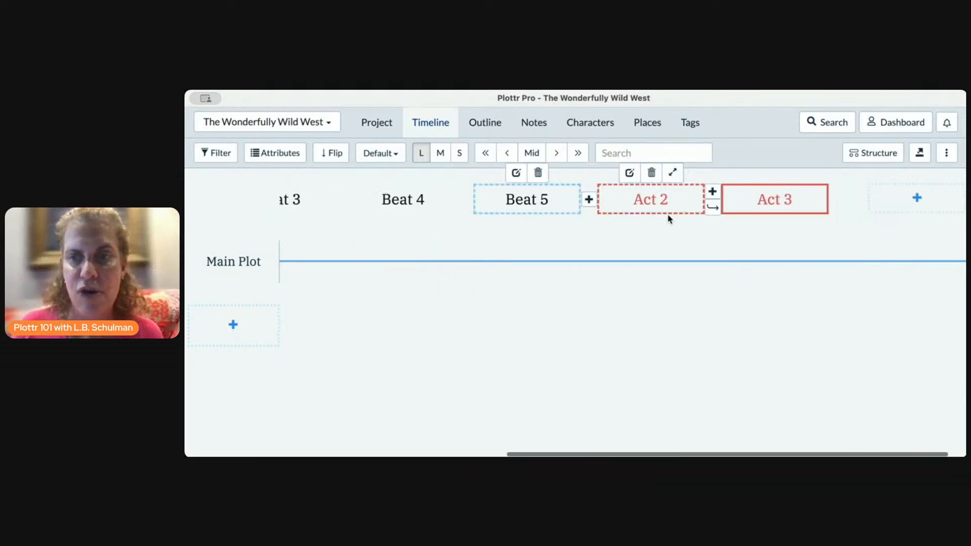
scroll(667, 218, "left", 10)
mouse_move(373, 198)
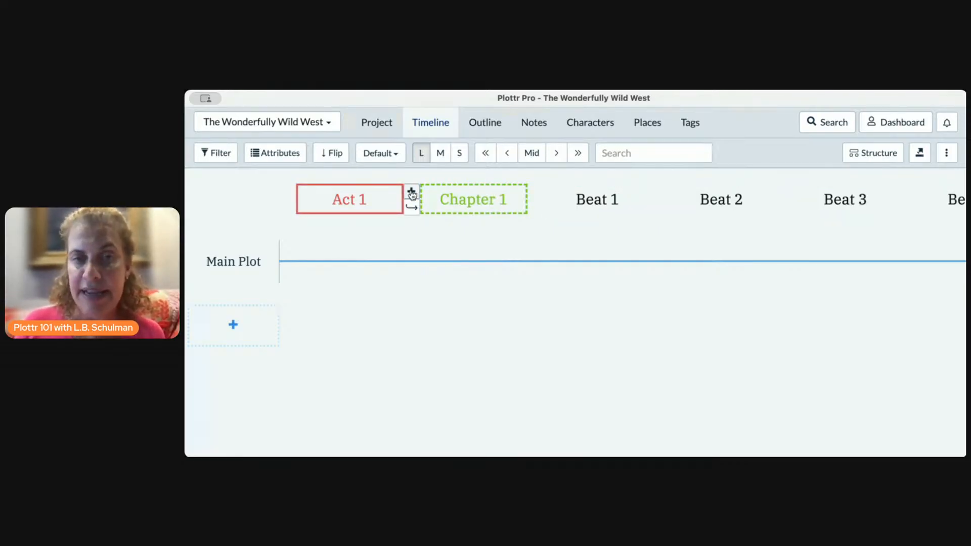
Switch the timeline to the Tabbed view and look over the chapter and beats under Act 1
left_click(398, 156)
left_click(390, 201)
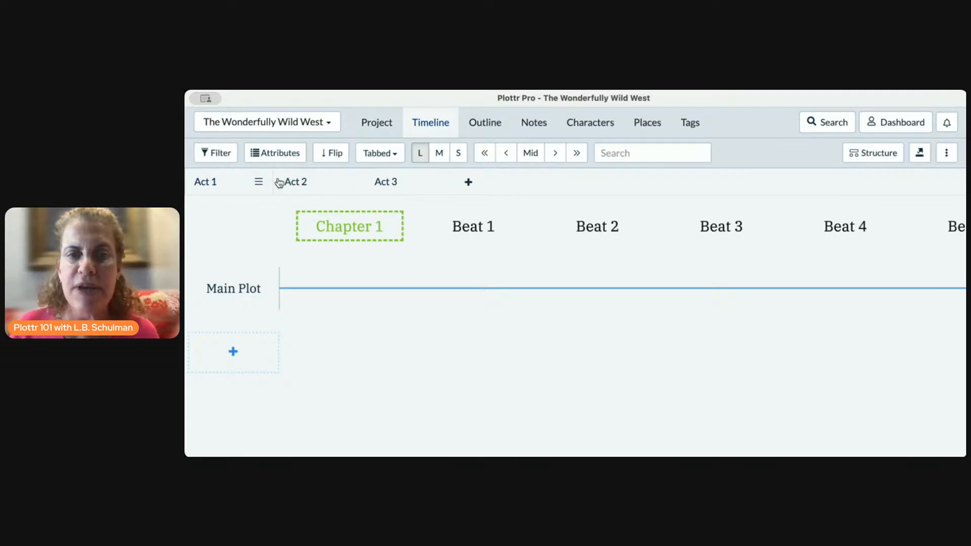
scroll(665, 254, "right", 5)
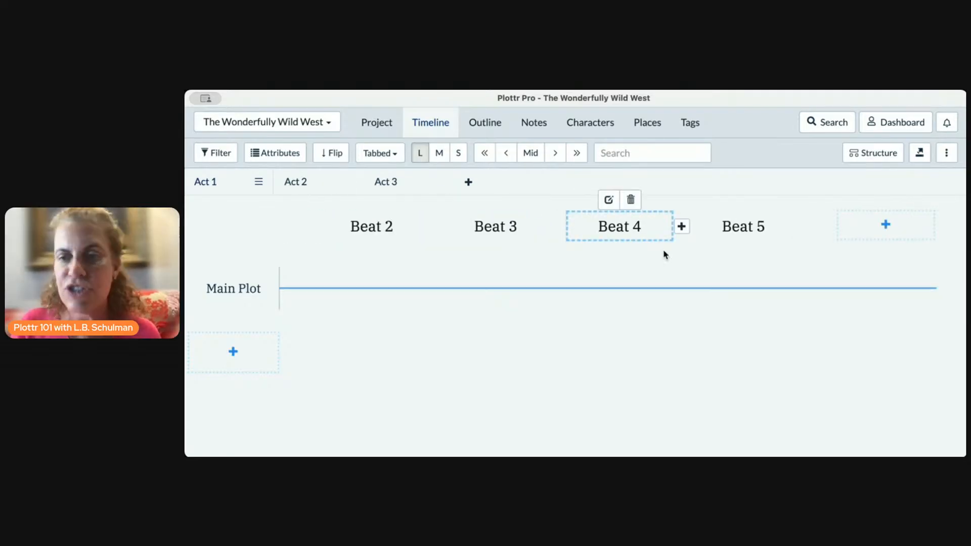
scroll(665, 254, "left", 5)
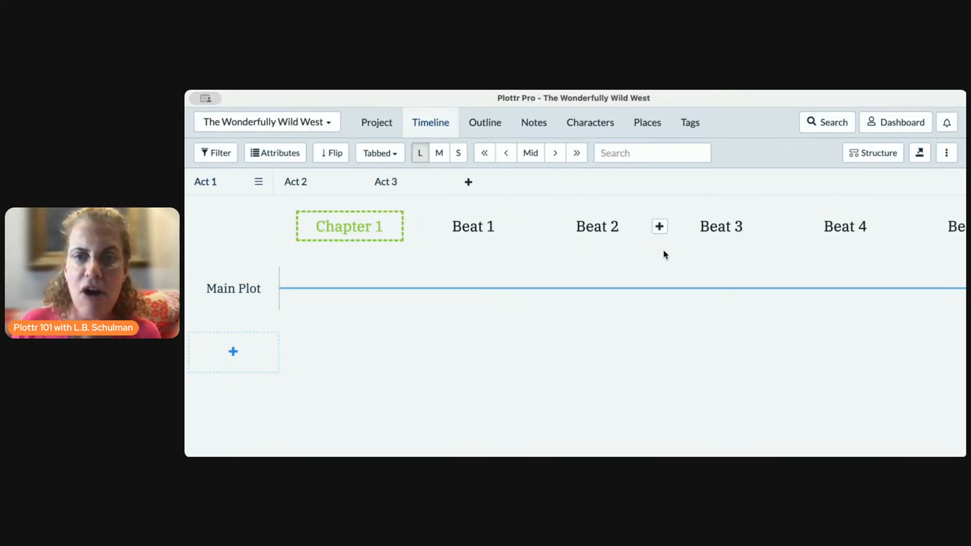
scroll(664, 254, "right", 2)
scroll(663, 253, "left", 2)
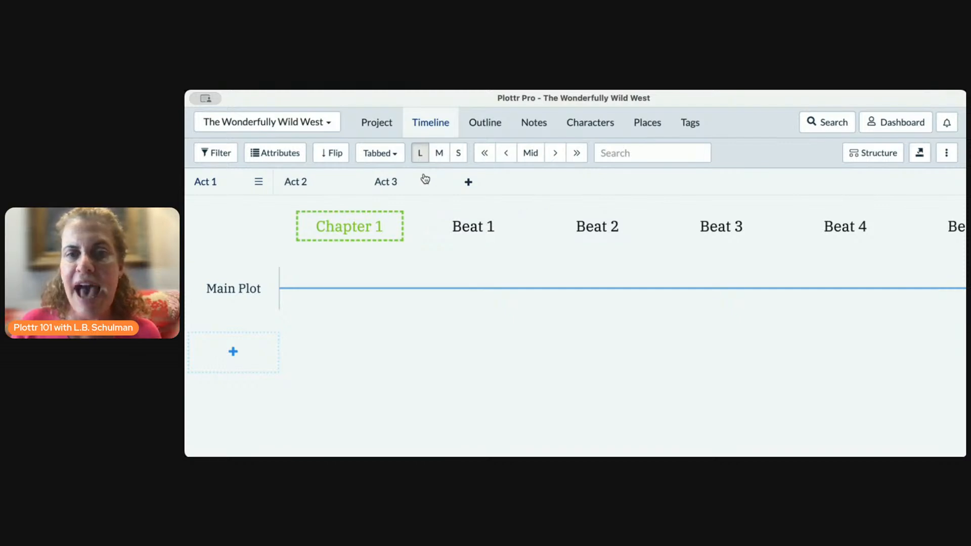
Switch the timeline to the Stacked view and look over the acts, chapter and beats
left_click(388, 154)
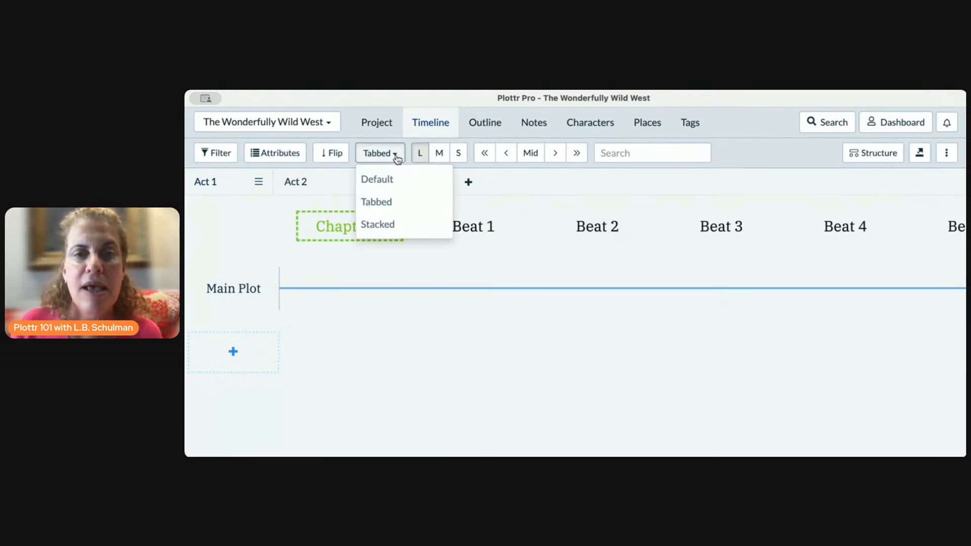
left_click(393, 223)
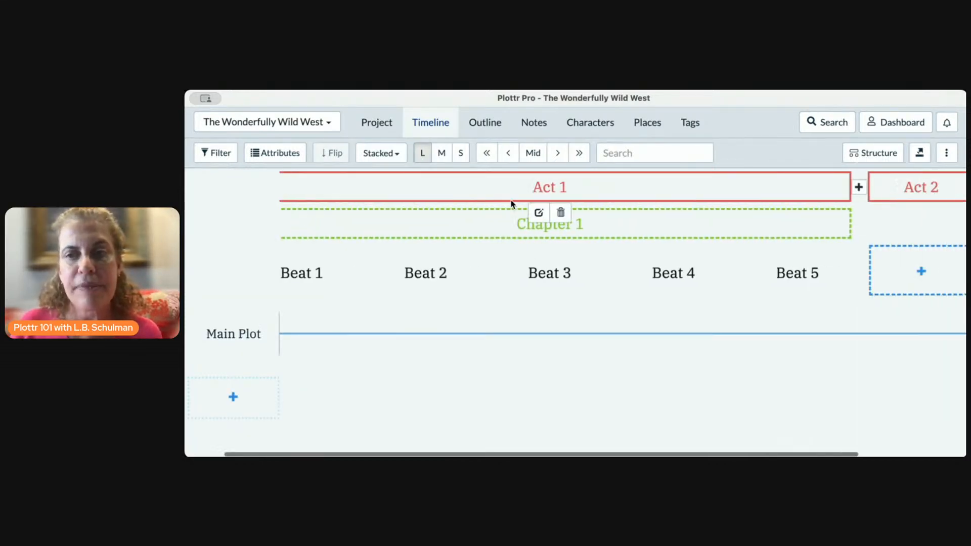
scroll(511, 204, "right", 2)
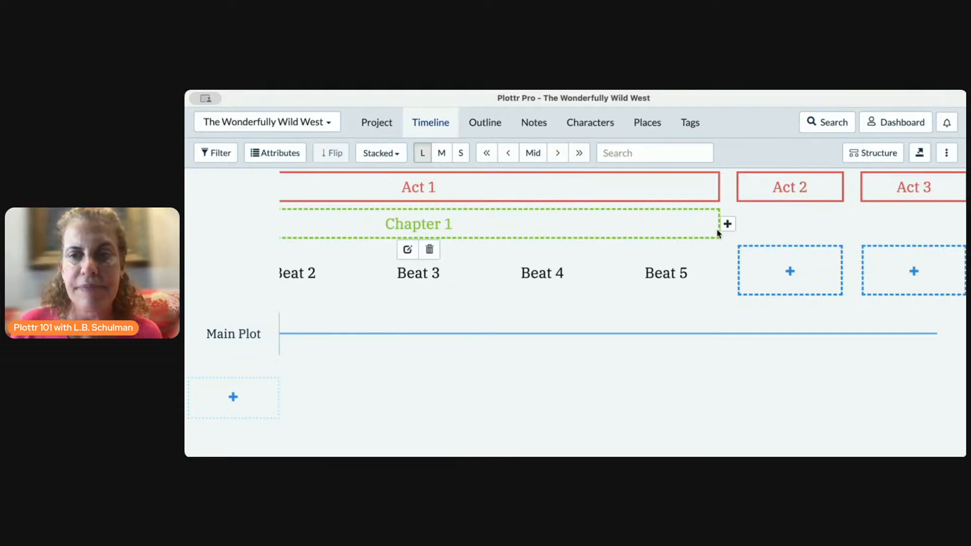
Add Chapter 2 and Chapter 3 to Act 1 after Chapter 1
left_click(727, 224)
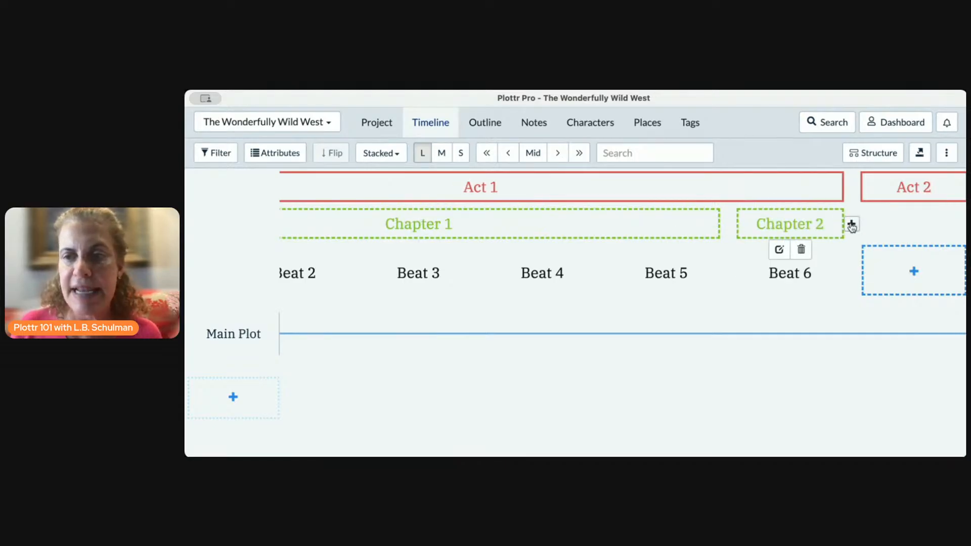
left_click(852, 226)
scroll(739, 245, "right", 4)
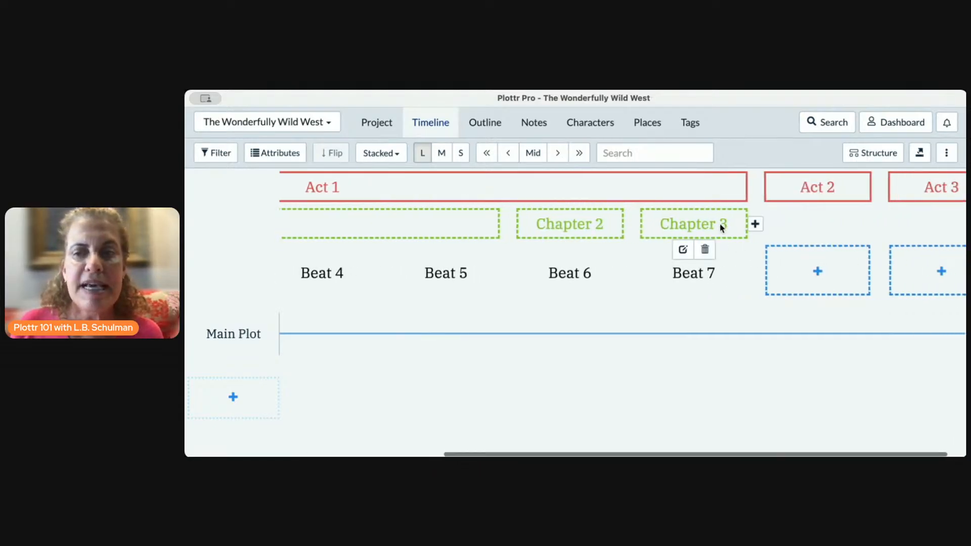
scroll(697, 197, "left", 4)
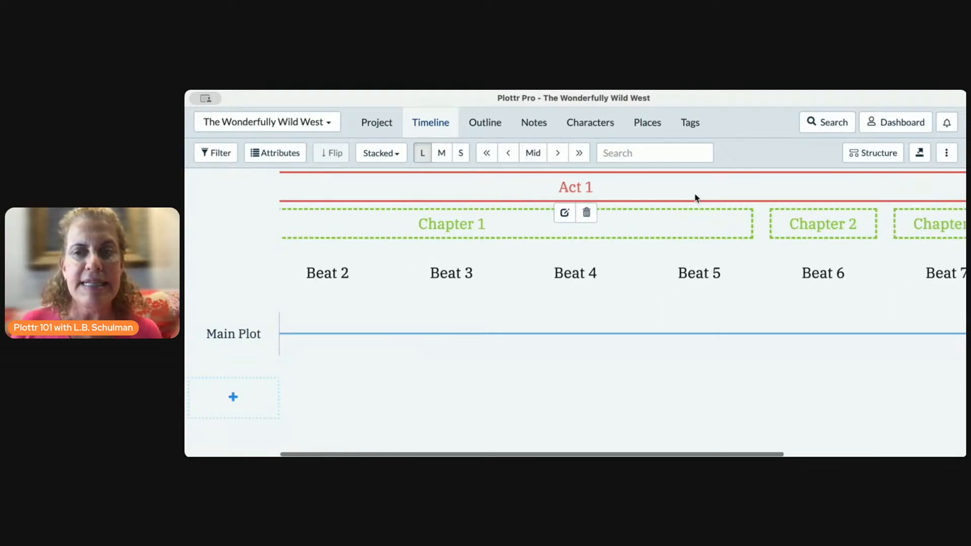
scroll(614, 194, "left", 2)
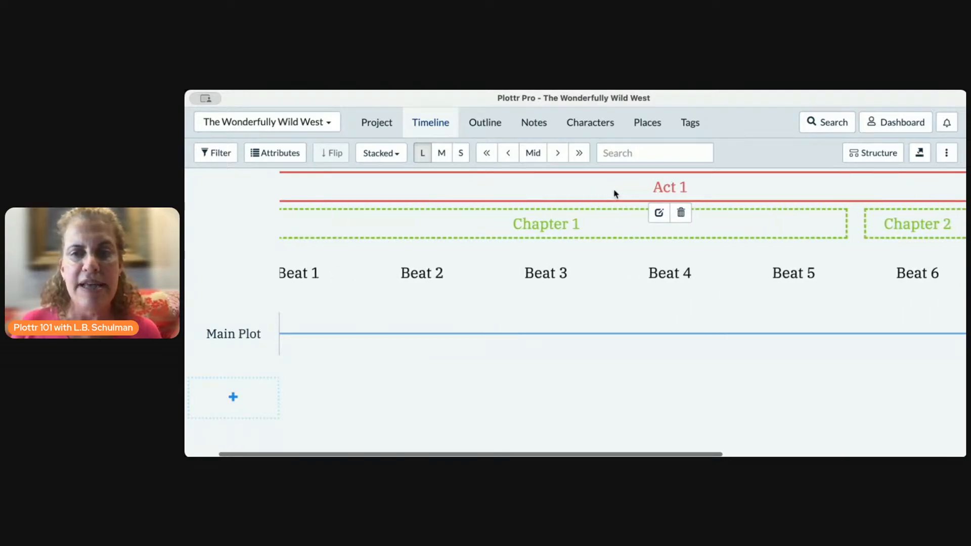
scroll(616, 193, "left", 1)
Delete Beat 5 and Beat 4 from Chapter 1
scroll(616, 194, "right", 3)
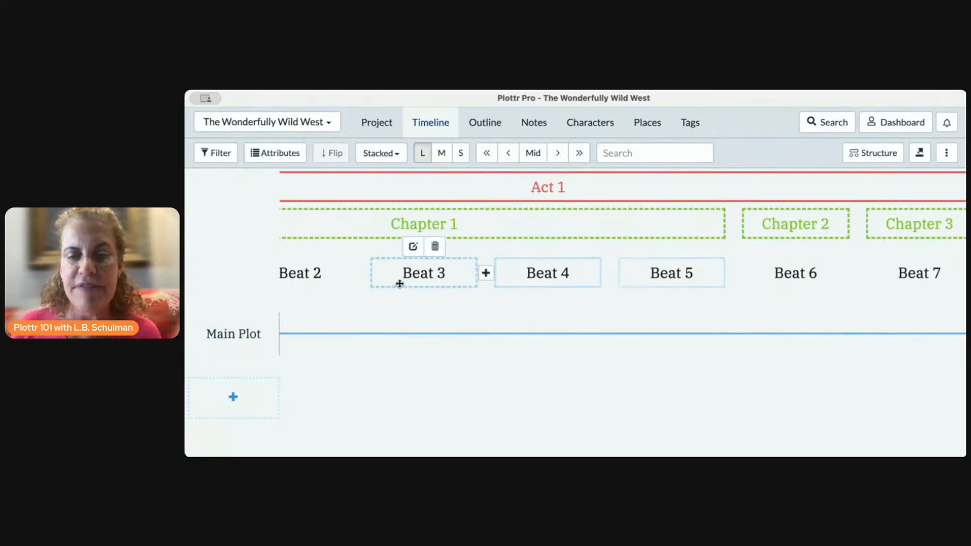
left_click(685, 248)
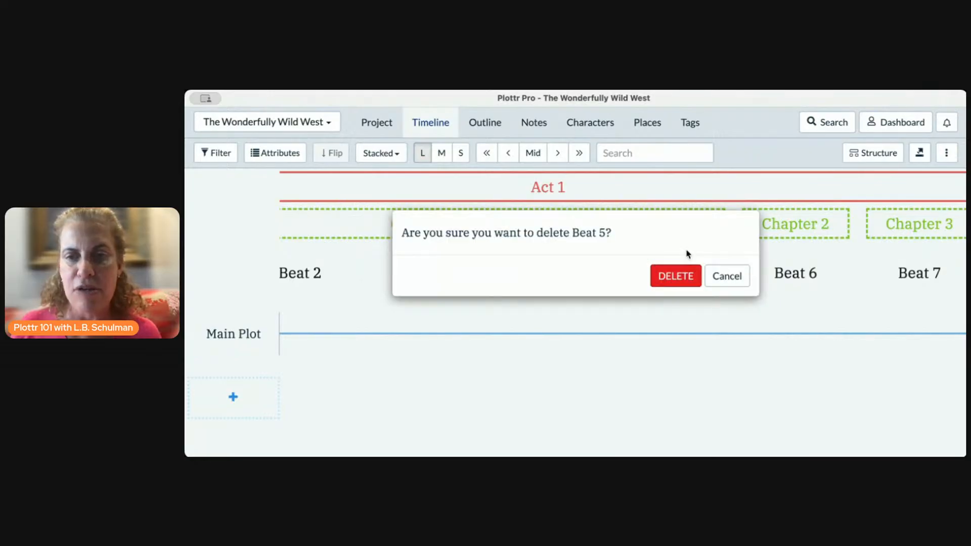
left_click(656, 274)
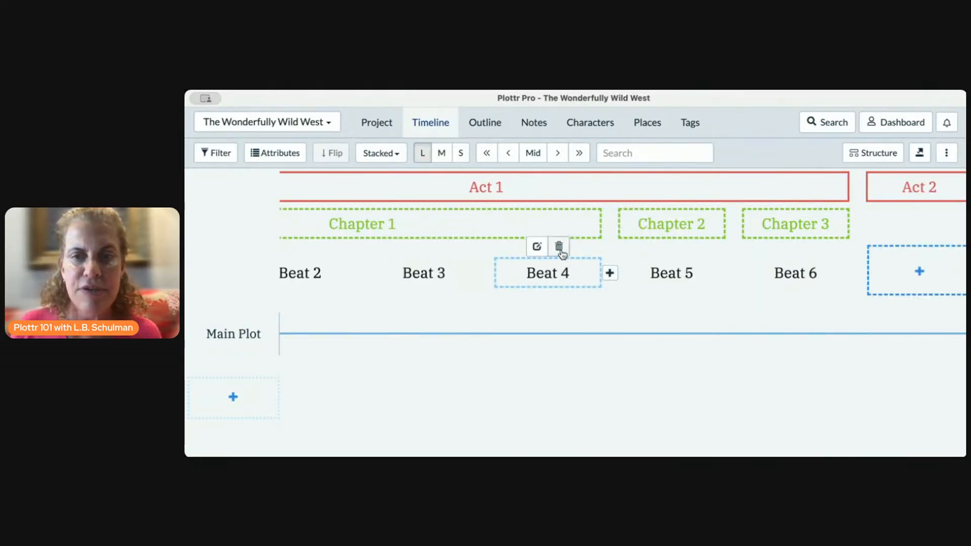
left_click(560, 248)
left_click(671, 275)
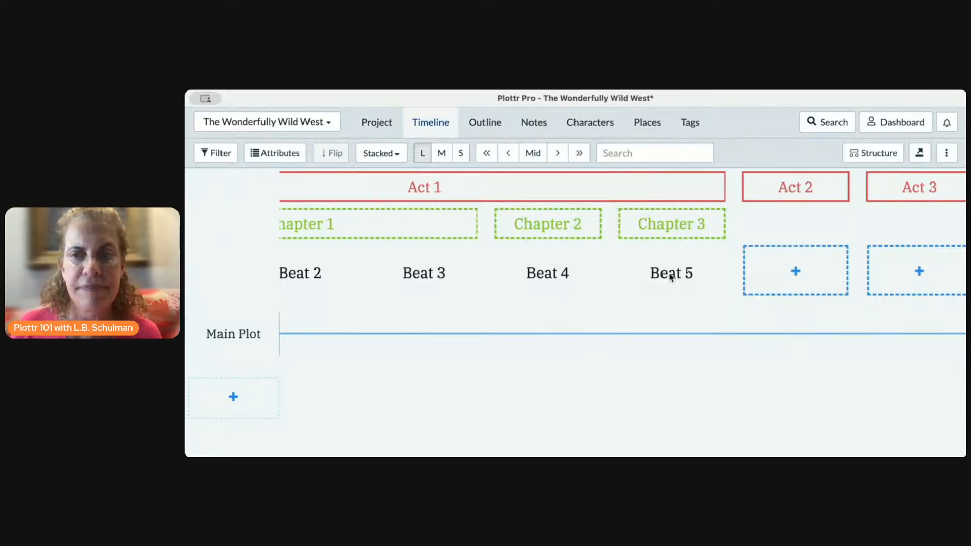
scroll(640, 253, "left", 3)
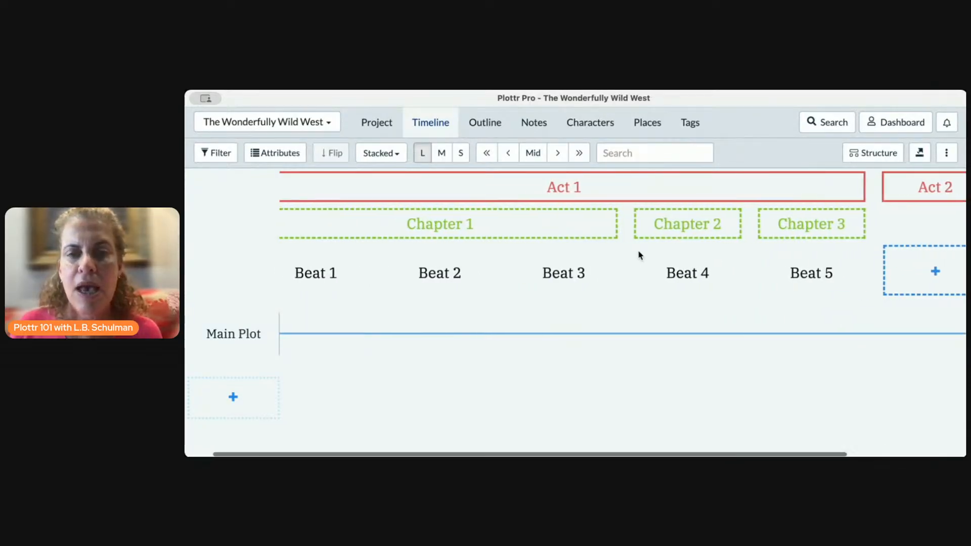
scroll(639, 254, "left", 2)
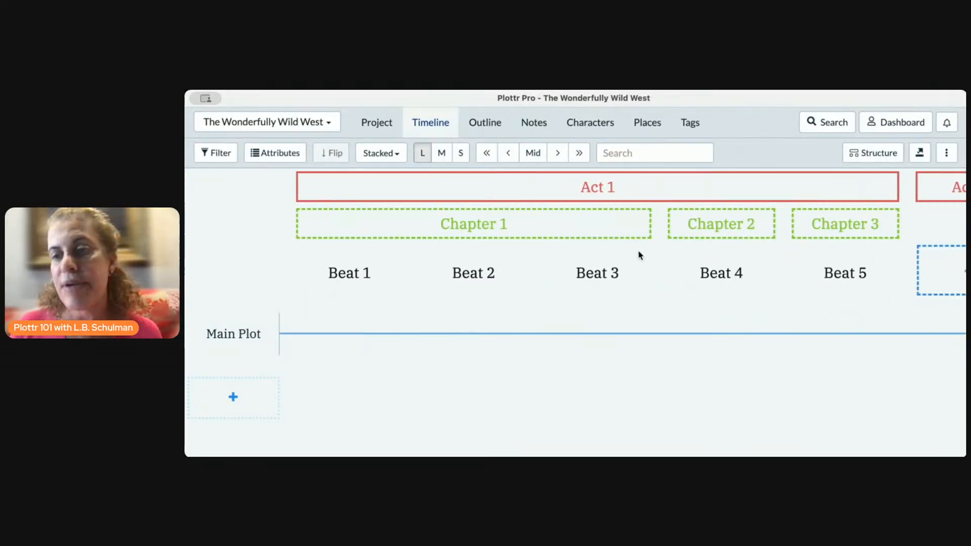
Move Chapter 3 with its beat from Act 1 into Act 2
scroll(640, 255, "right", 3)
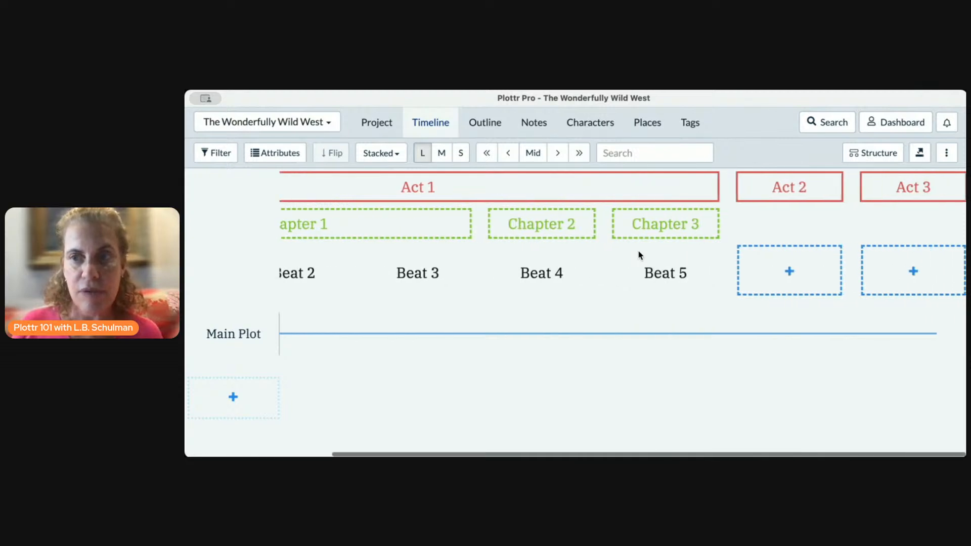
mouse_move(784, 209)
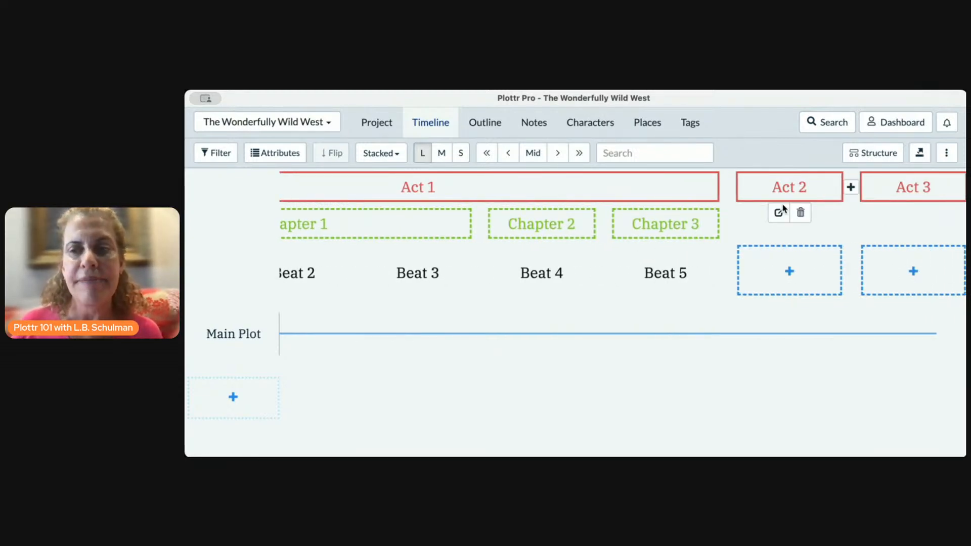
mouse_move(693, 228)
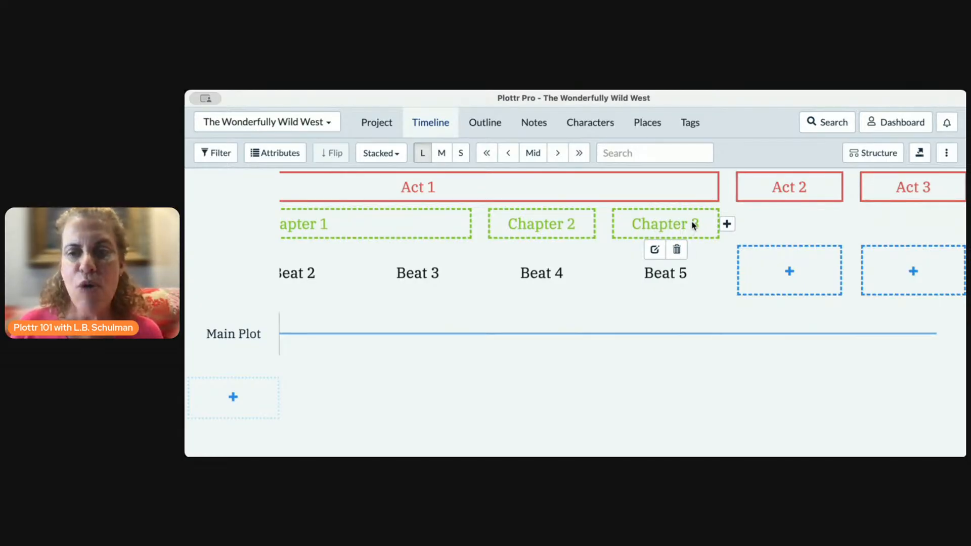
left_click_drag(713, 204, 744, 178)
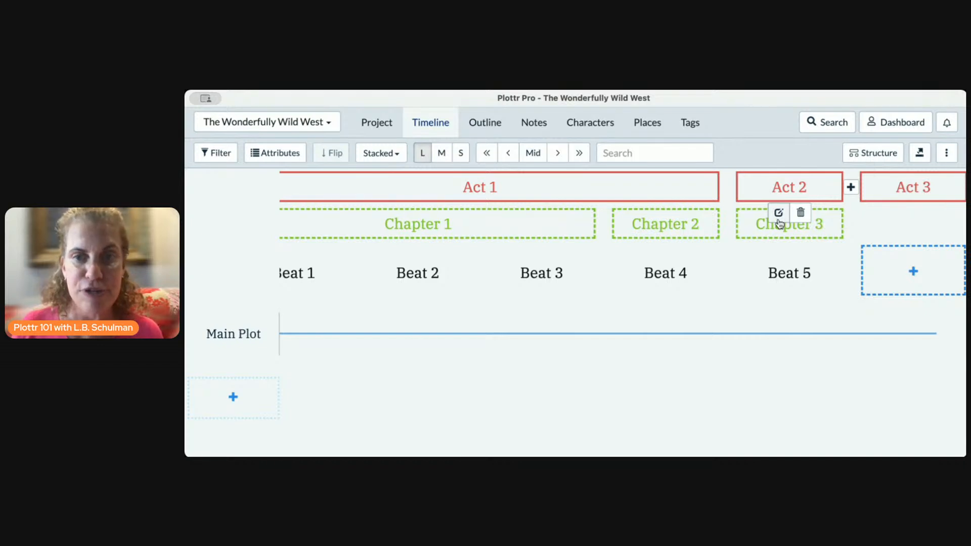
mouse_move(568, 227)
scroll(568, 227, "left", 3)
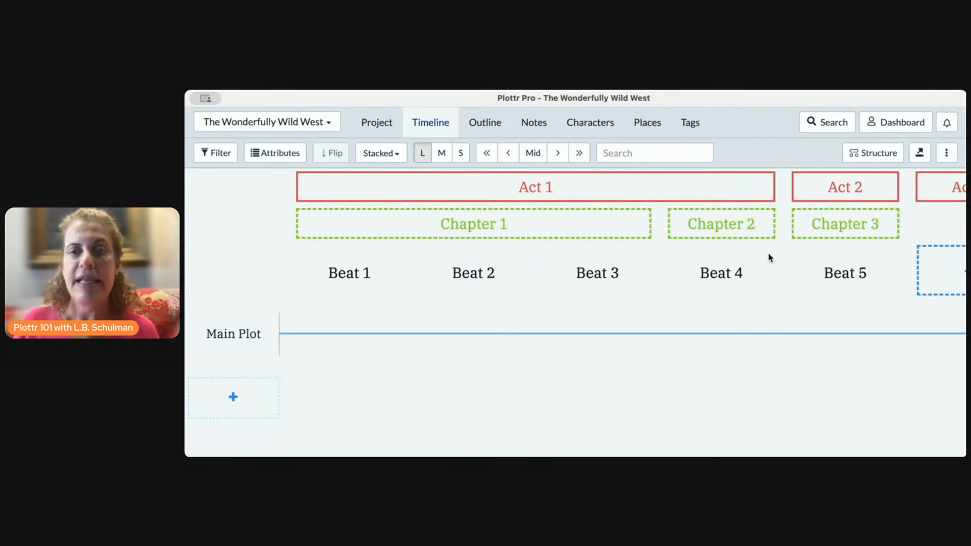
scroll(770, 258, "right", 3)
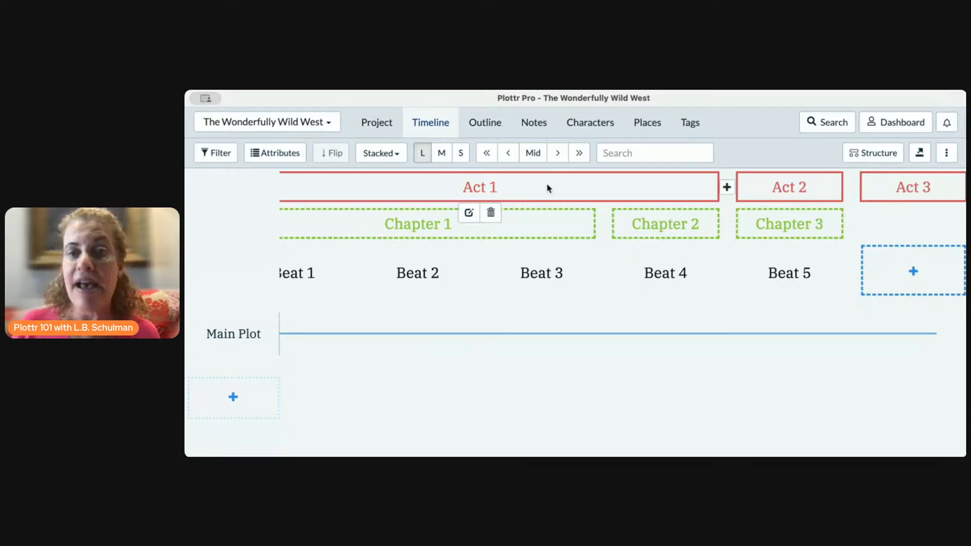
scroll(503, 196, "left", 3)
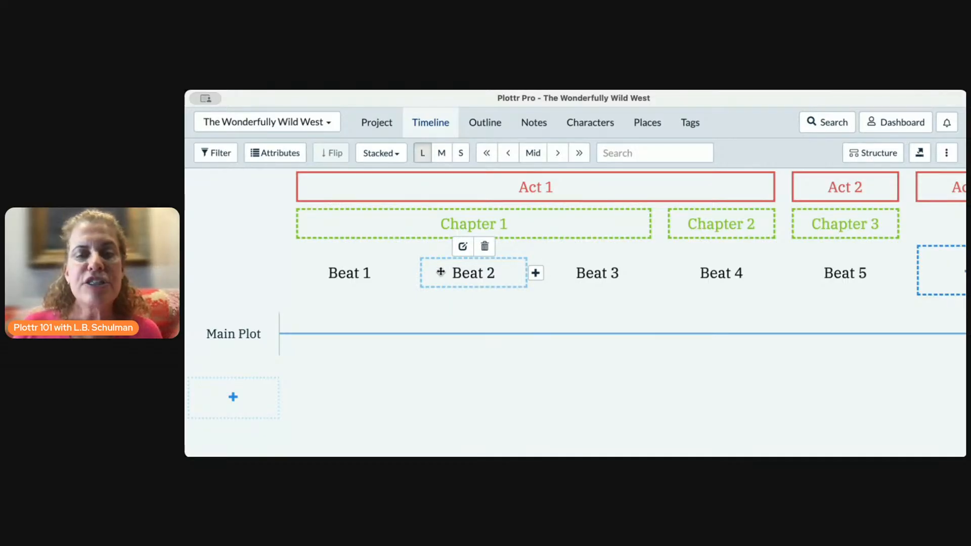
left_click(717, 273)
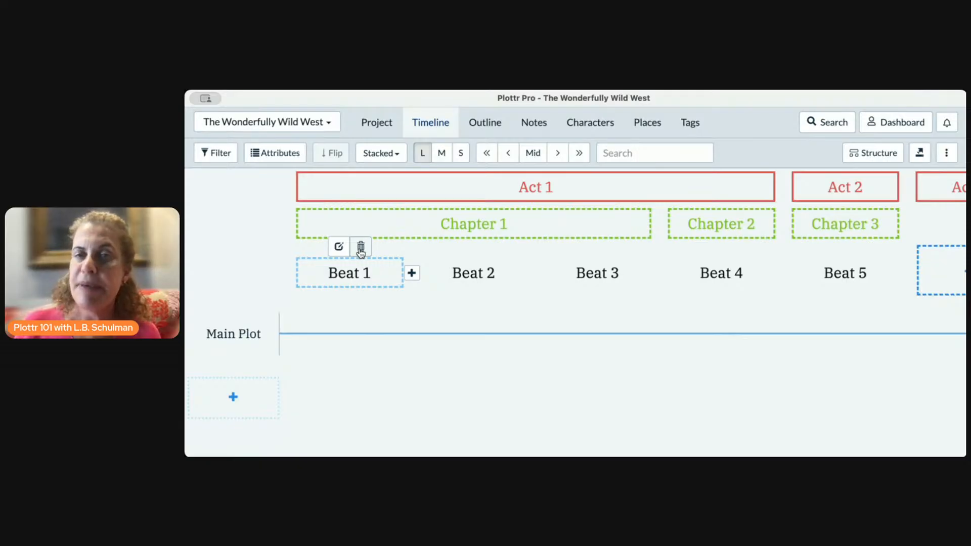
mouse_move(359, 332)
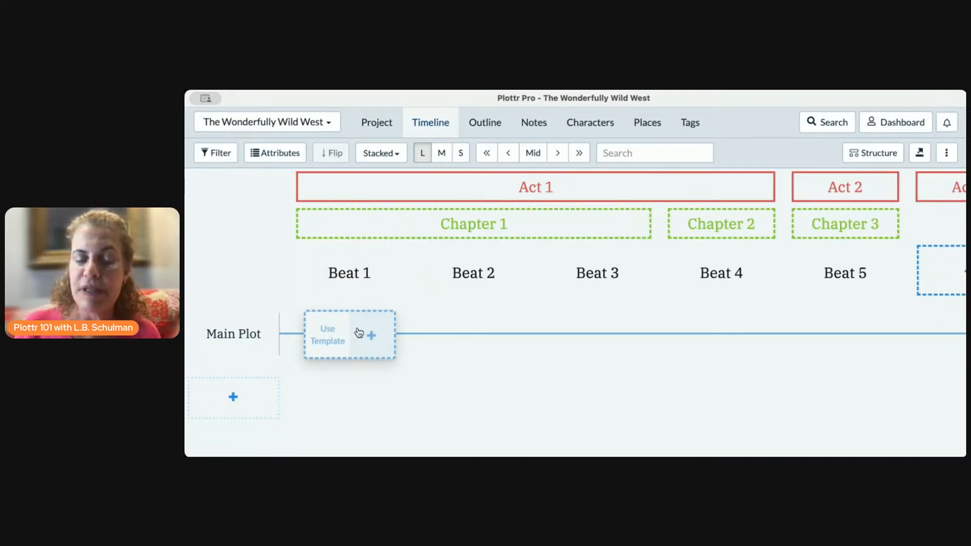
Rename Beat 1 in Chapter 1 to Set-up
mouse_move(360, 306)
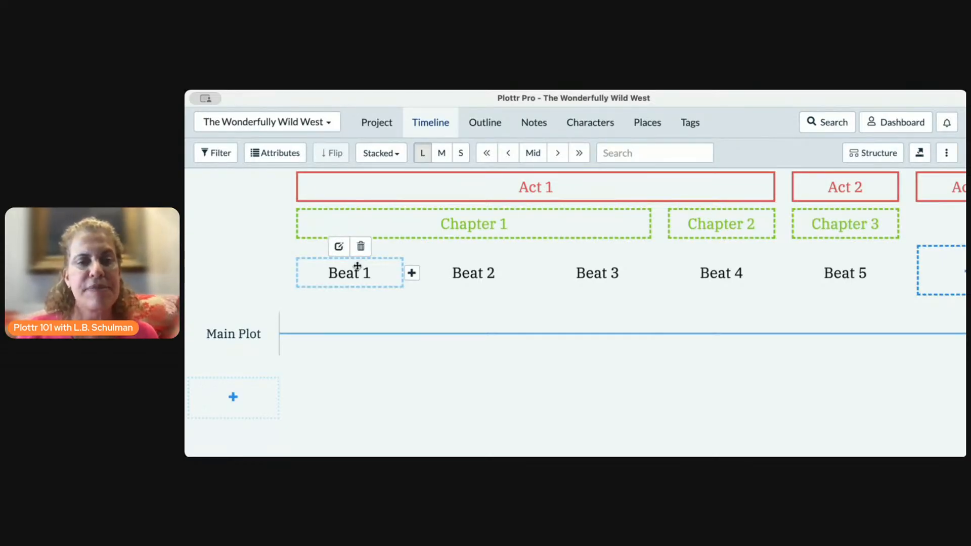
left_click(339, 248)
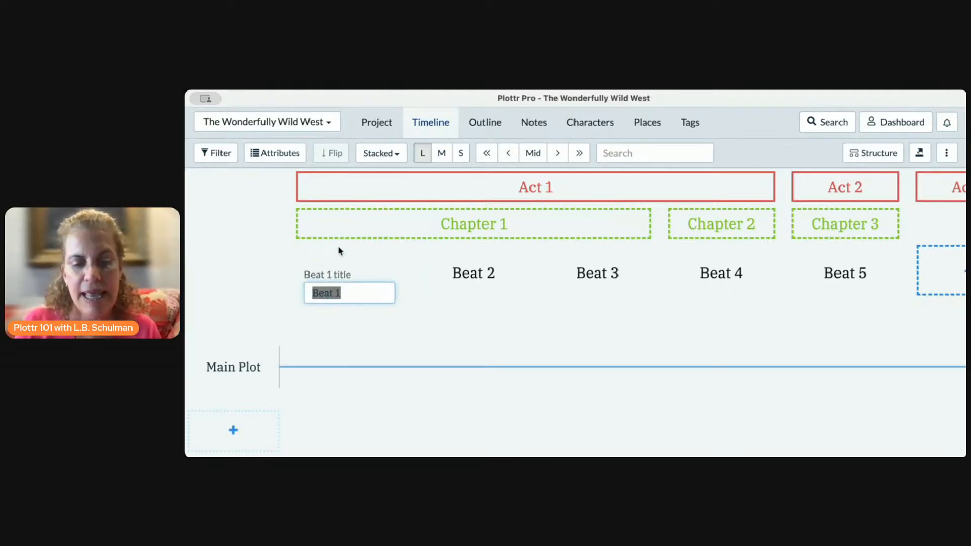
type("Set-u")
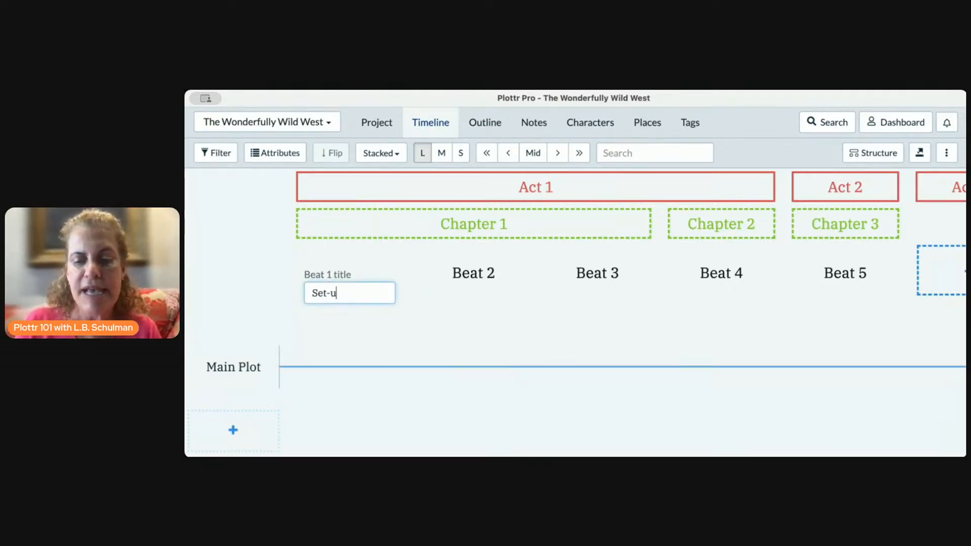
type("p")
mouse_move(468, 265)
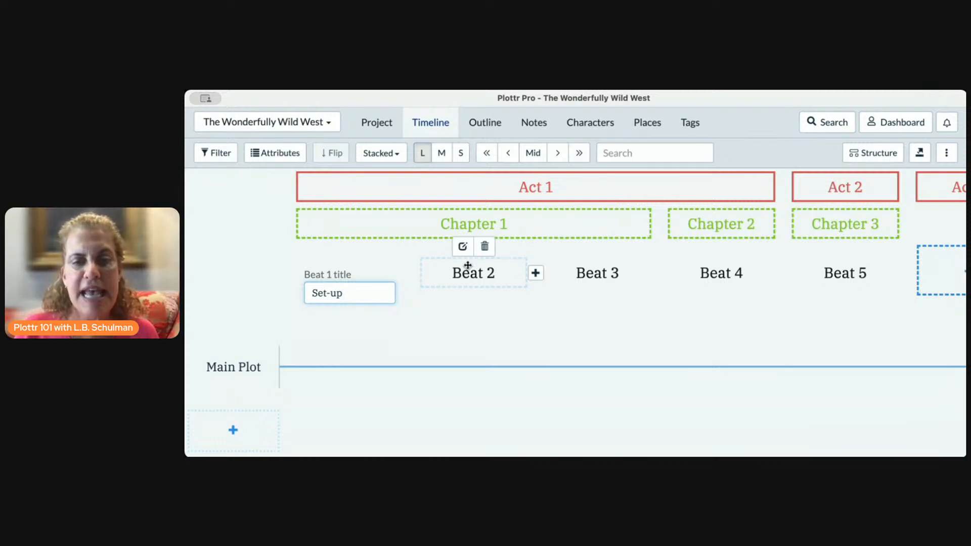
key("Return")
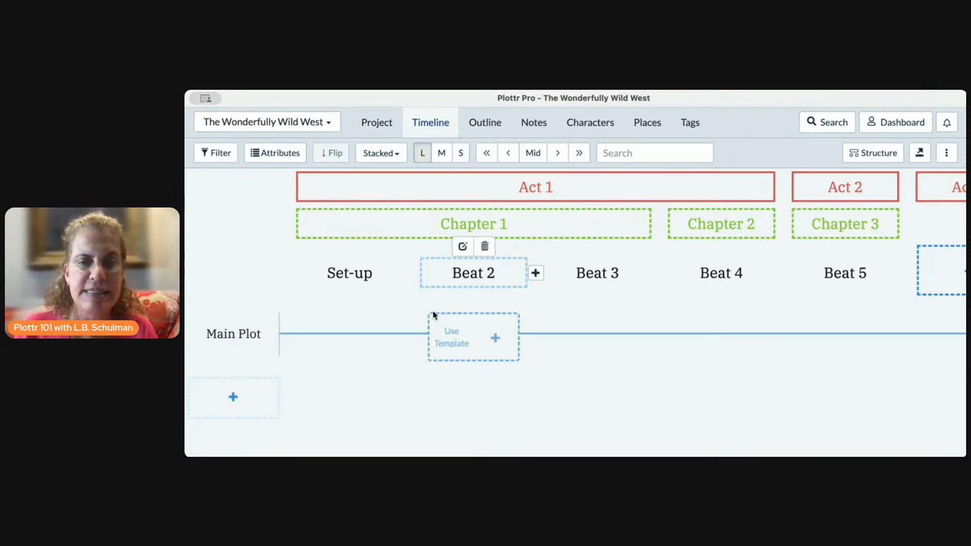
Title Beat 2 in Chapter 1 "Caalyst" and Beat 3 "Plot Point One"
double_click(487, 276)
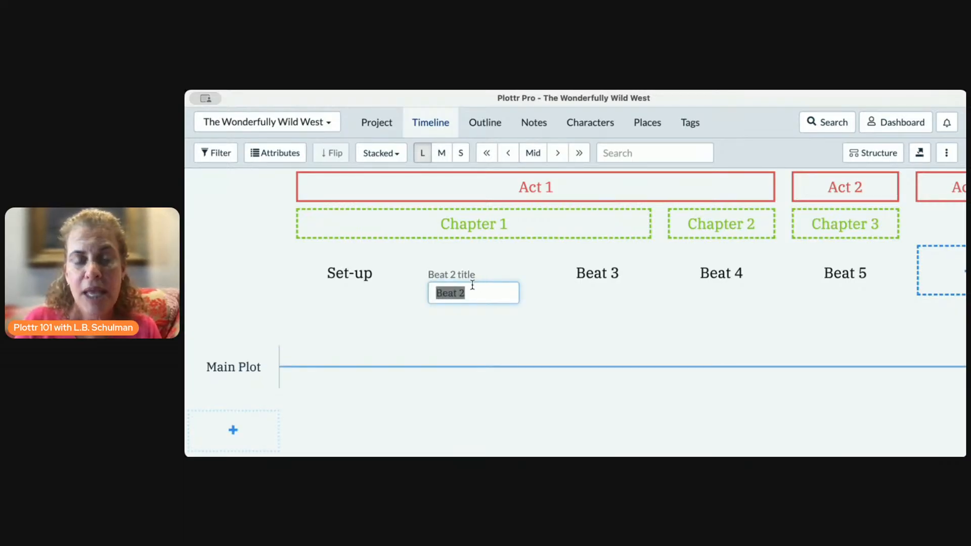
type("Caalyst")
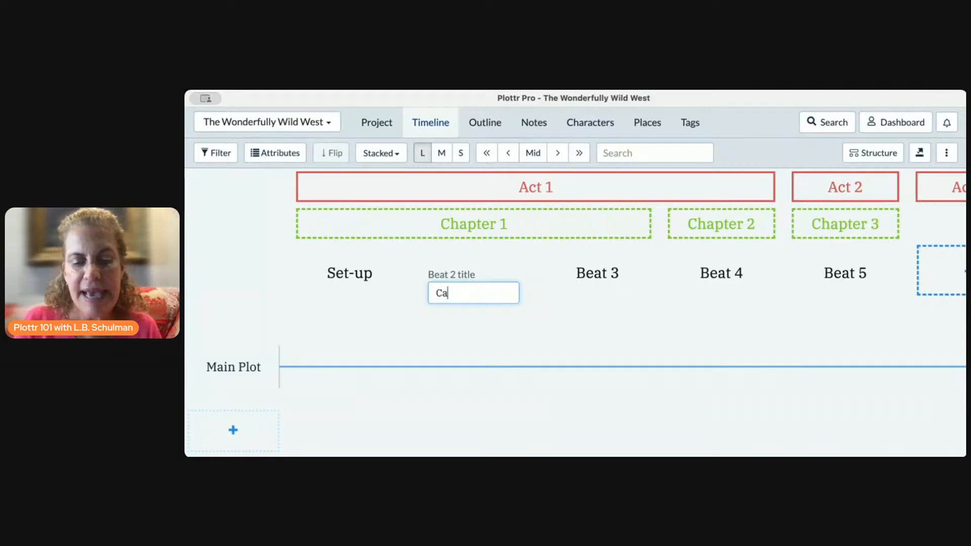
double_click(584, 273)
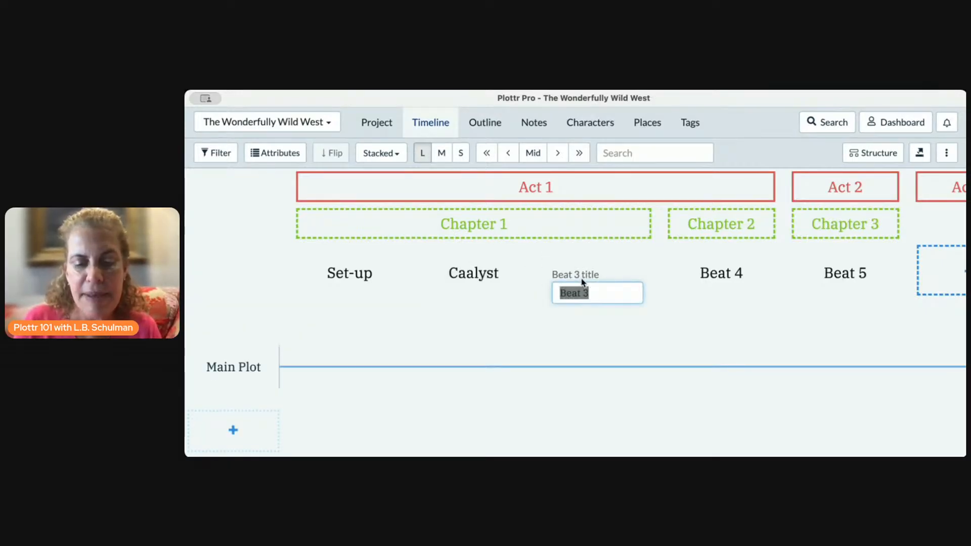
type("Plot Poin")
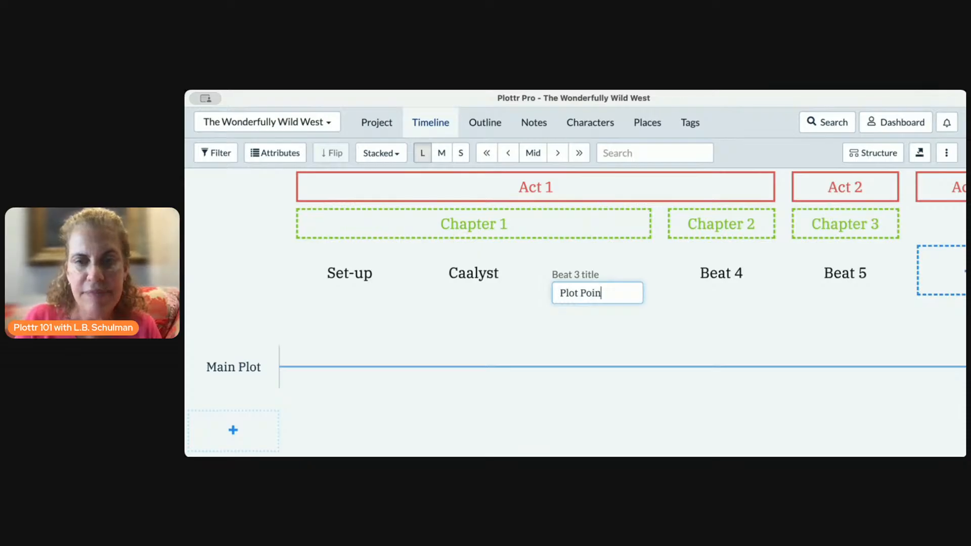
type("t One")
key("Return")
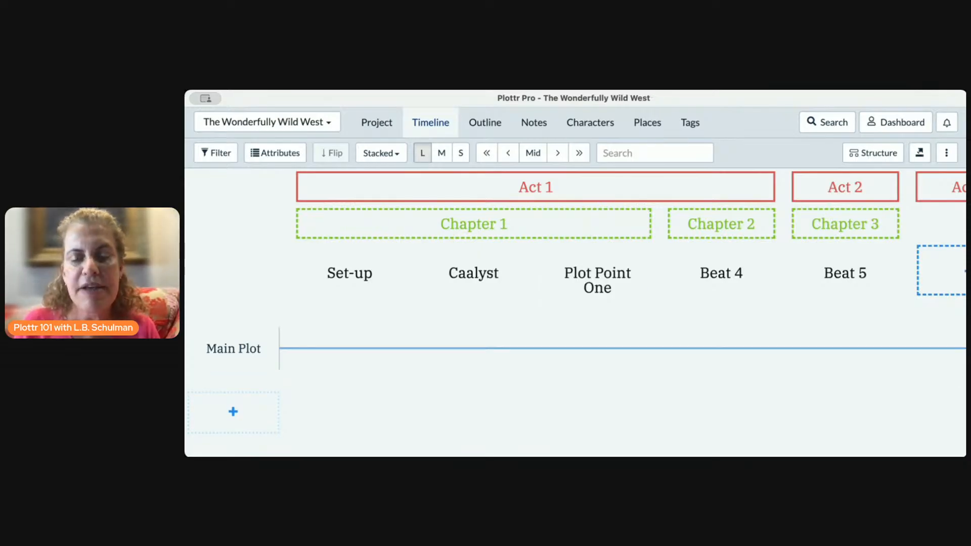
Move the Caalyst beat after Plot Point One within Chapter 1
mouse_move(849, 276)
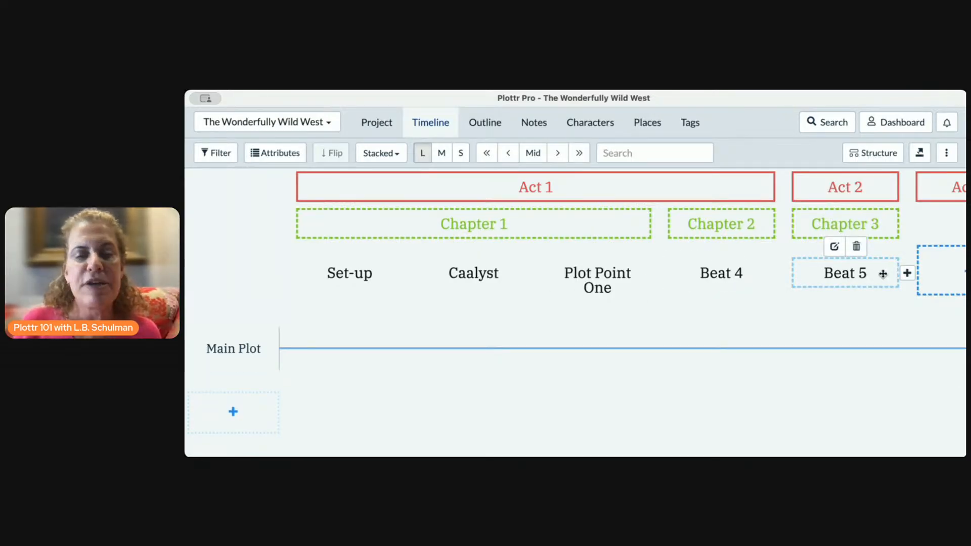
mouse_move(346, 351)
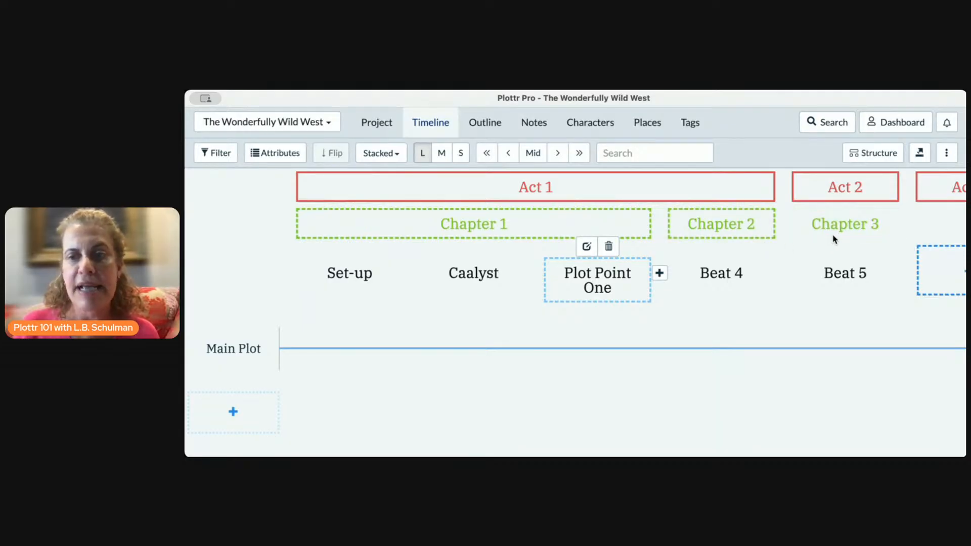
left_click_drag(483, 284, 597, 276)
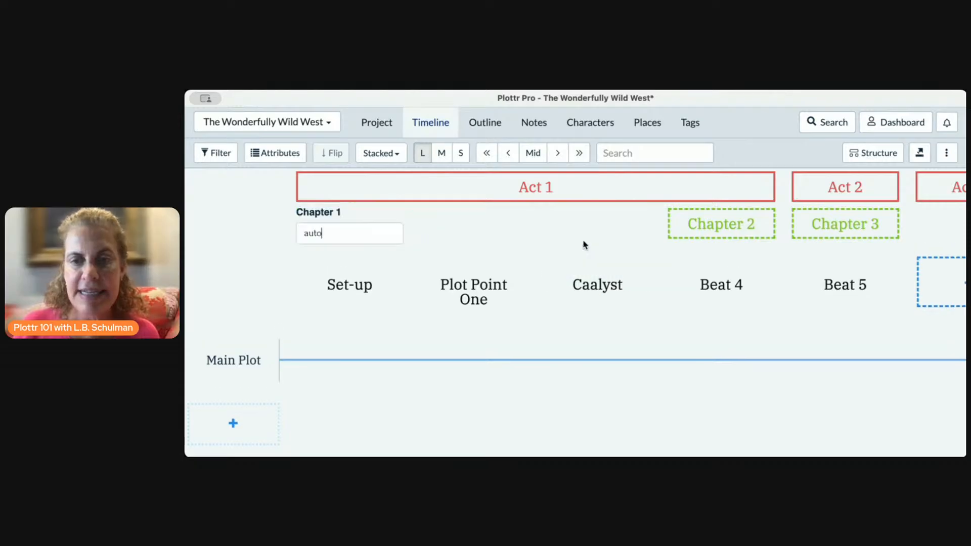
Correct the title of the last beat in Chapter 1 to Catalyst
double_click(589, 282)
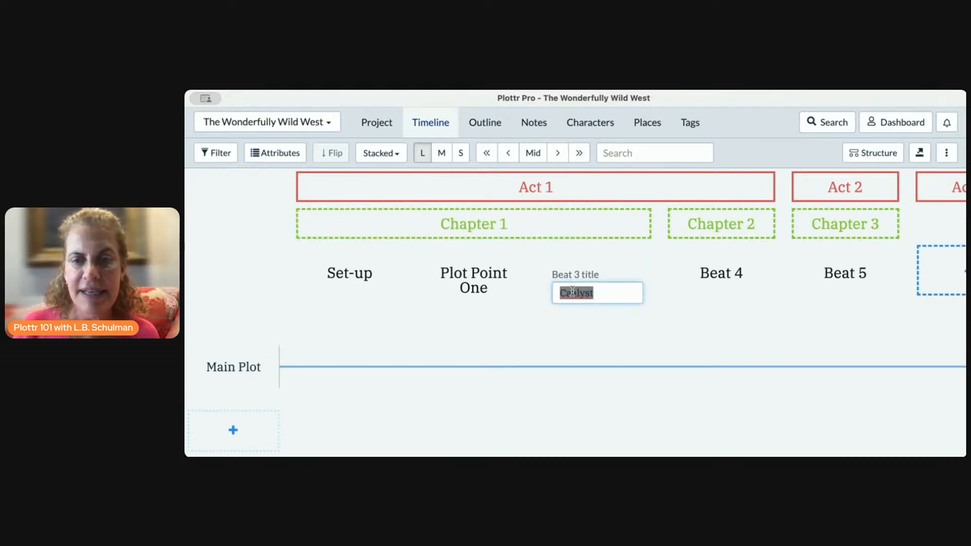
left_click(572, 292)
type("t")
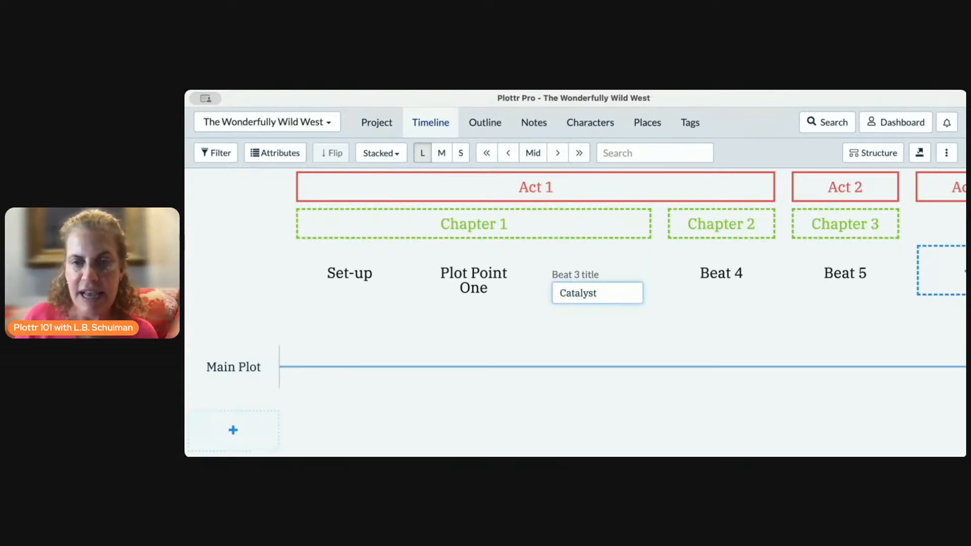
key("Return")
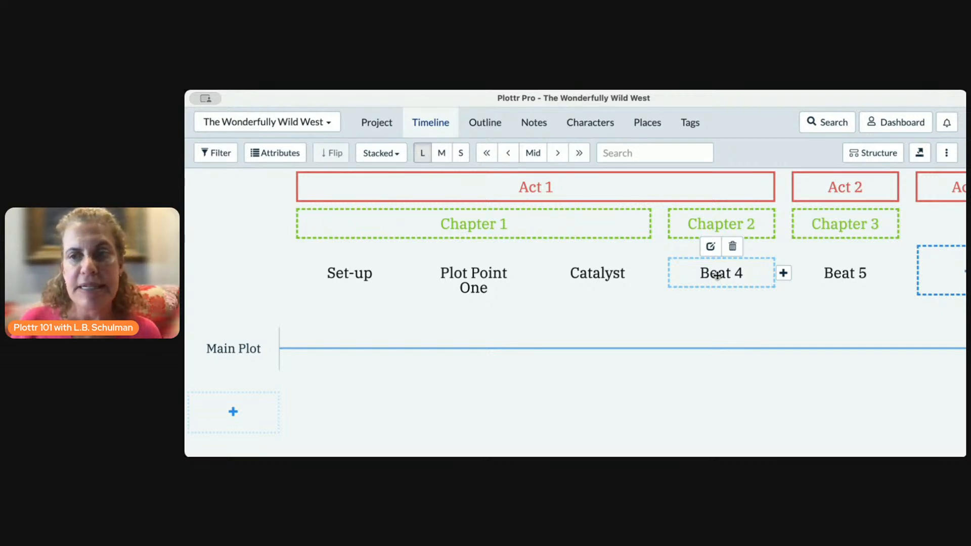
Examine the level names, colors and border styles in the timeline structure settings
left_click(867, 154)
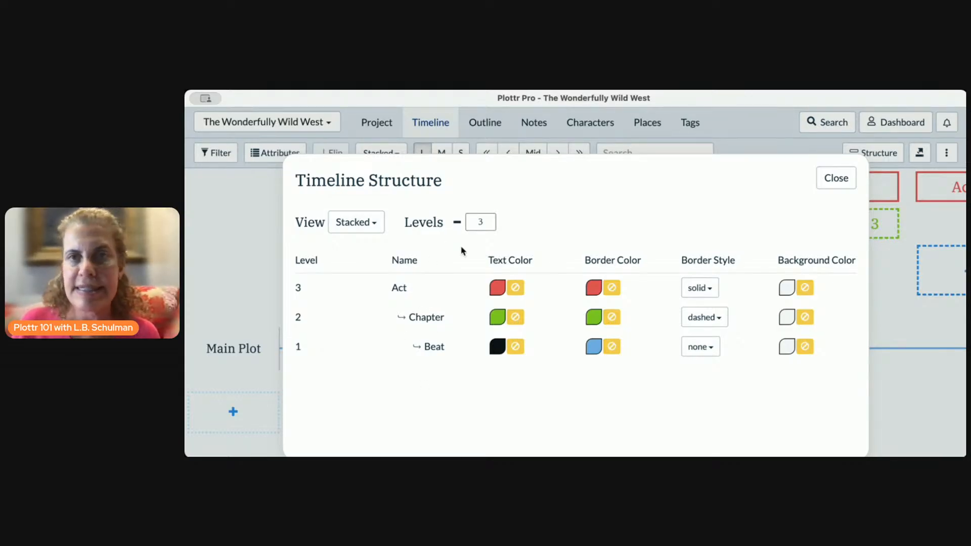
left_click(836, 178)
double_click(806, 183)
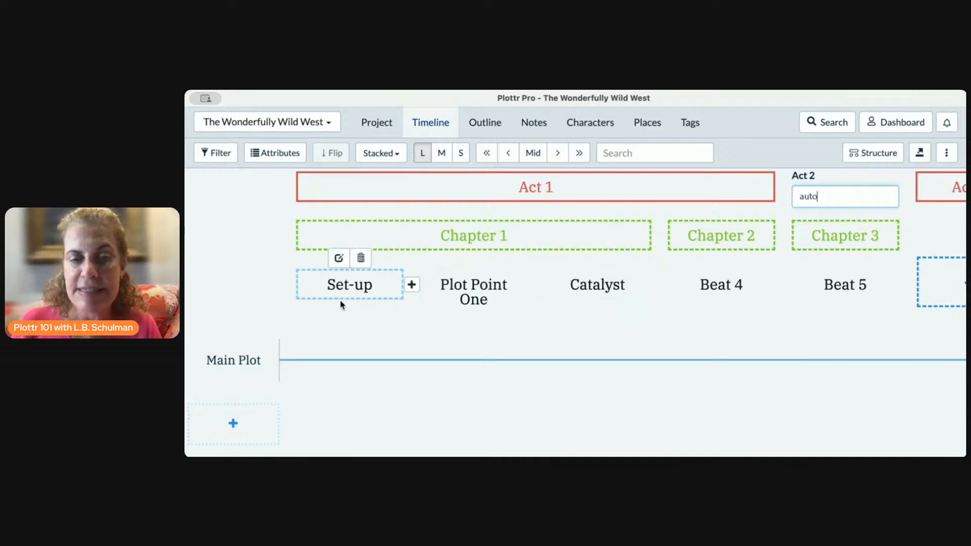
Rename the Main Plot plotline to Scene Cards
mouse_move(241, 360)
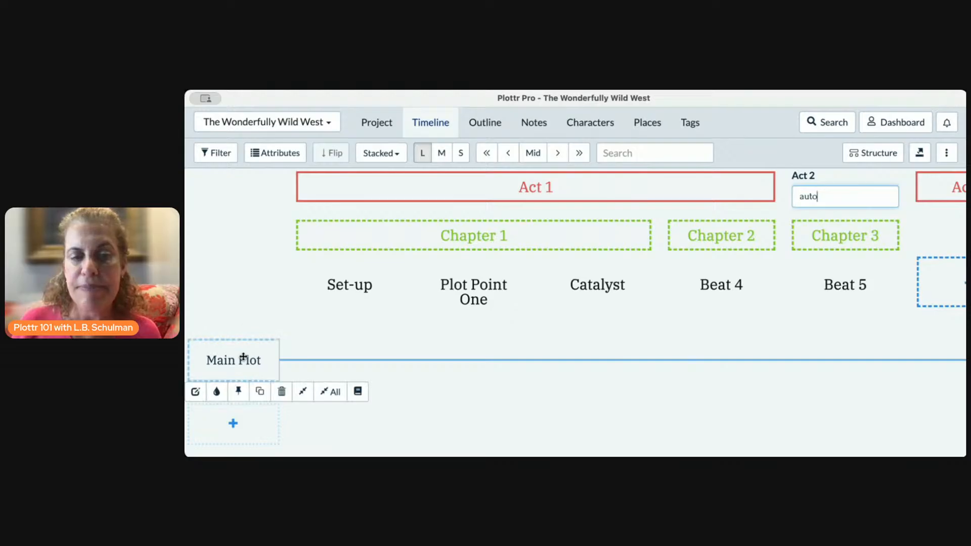
left_click(198, 395)
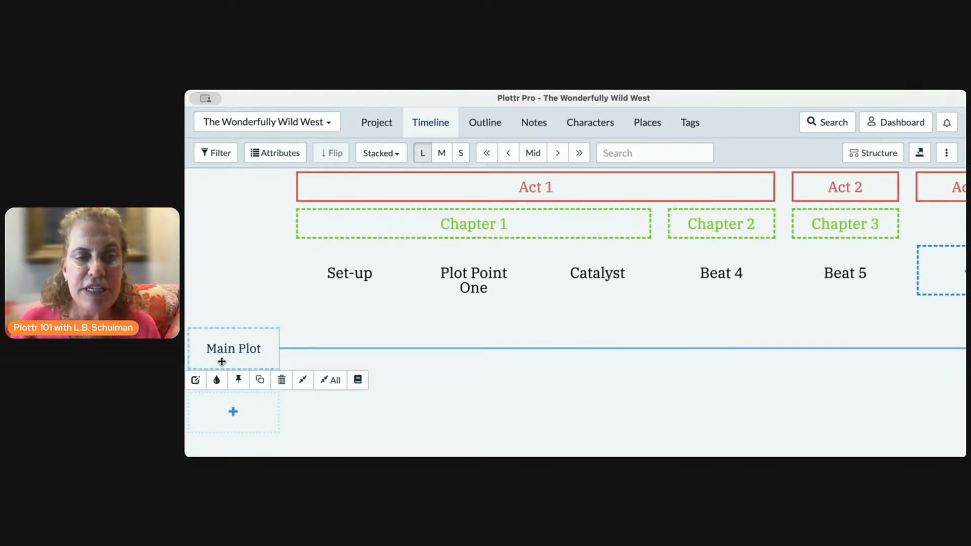
left_click(196, 381)
key("BackSpace")
key("BackSpace")
key("BackSpace")
key("BackSpace")
key("BackSpace")
key("BackSpace")
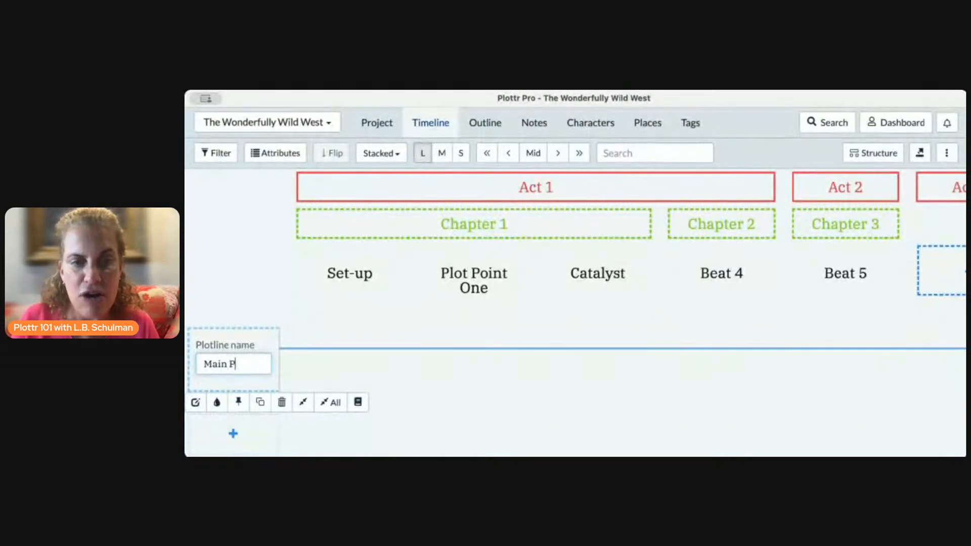
key("BackSpace")
key("BackSpace")
key("BackSpace")
type("Scen")
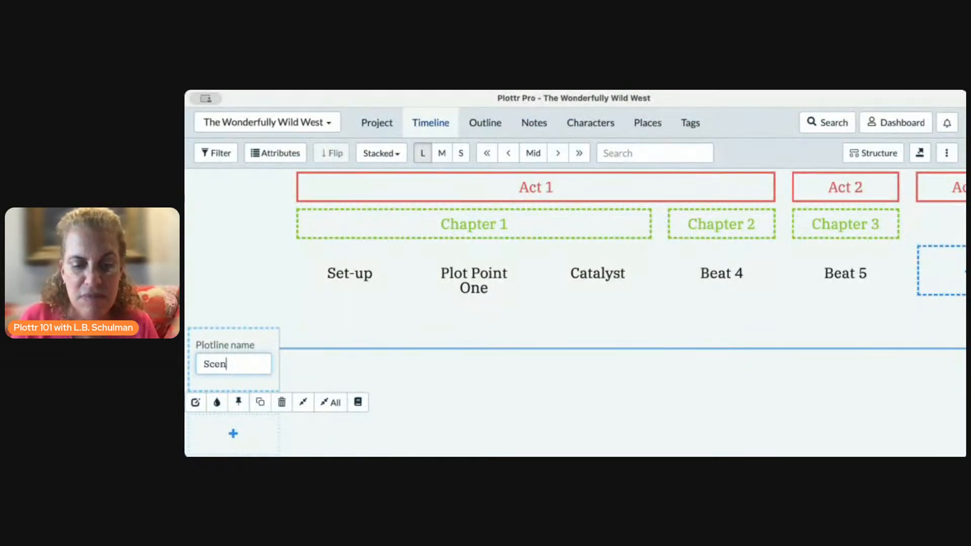
type("e Cards")
key("Return")
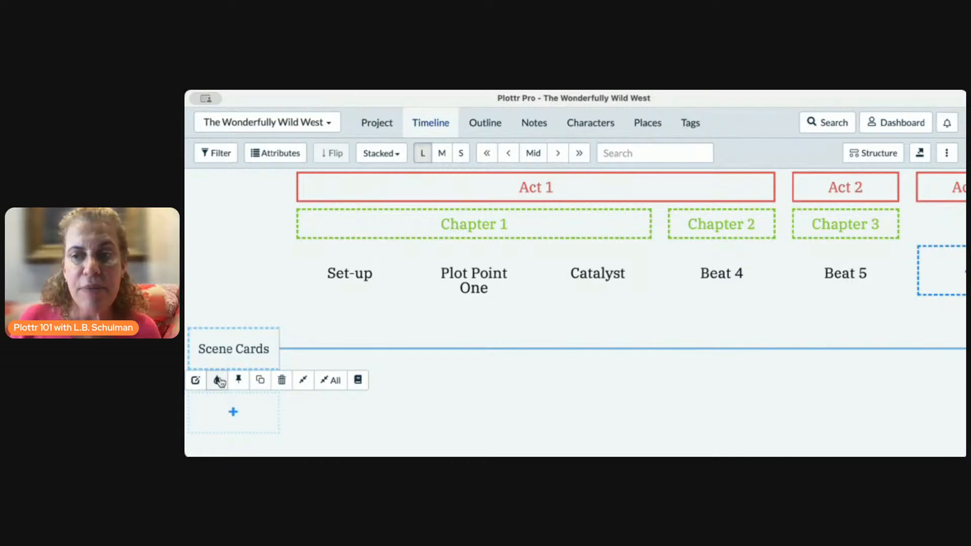
Change the Scene Cards plotline's color to a deep pink from the Reds group
left_click(219, 380)
scroll(462, 393, "down", 1)
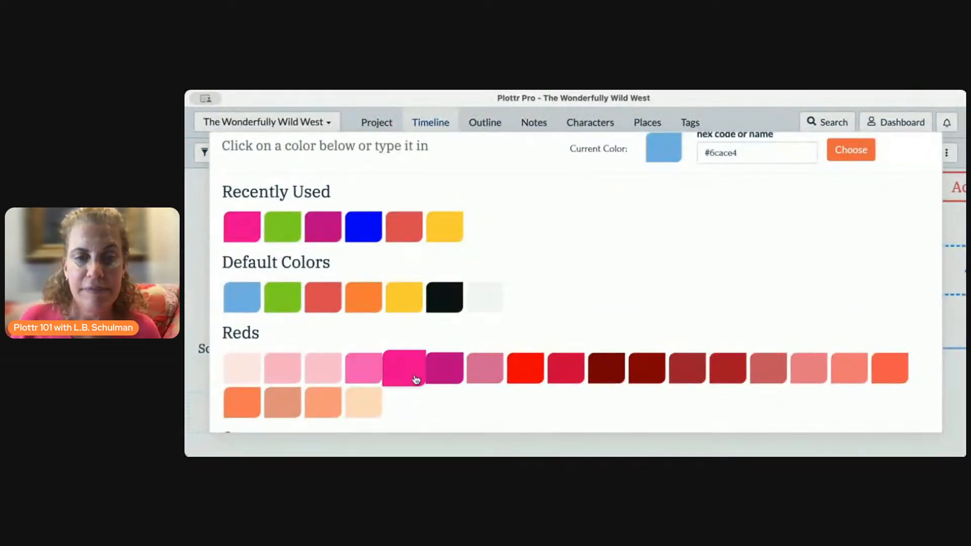
left_click(413, 379)
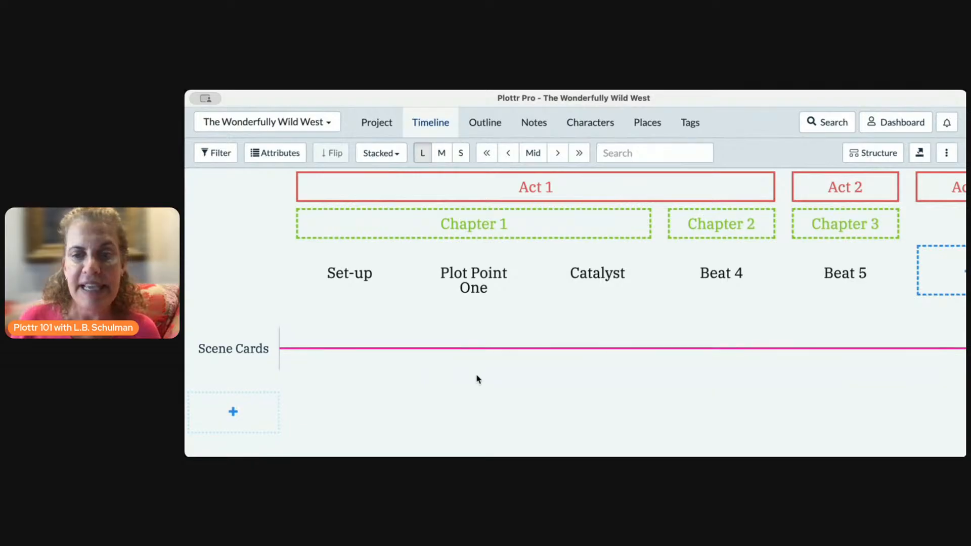
mouse_move(620, 374)
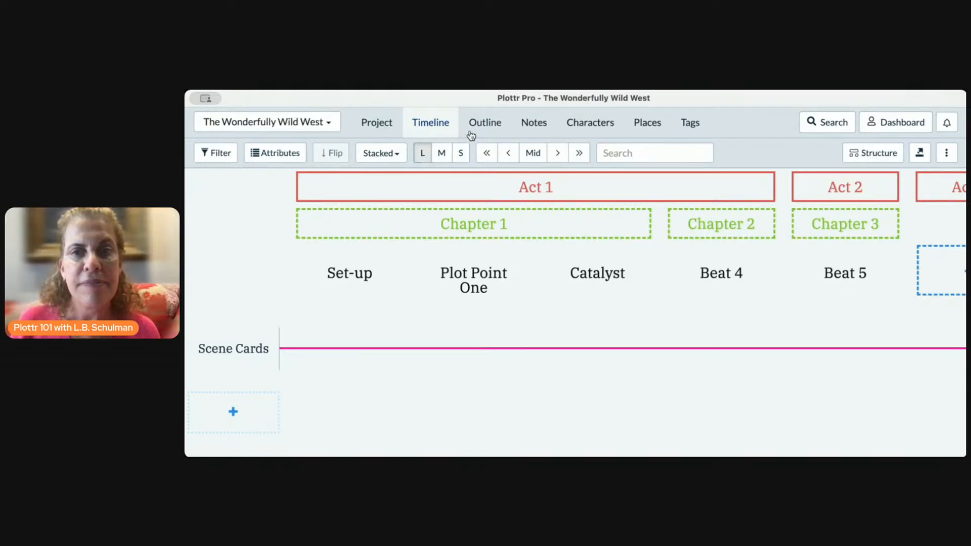
Show the project overview and make the window taller to fit the full book covers
left_click(374, 130)
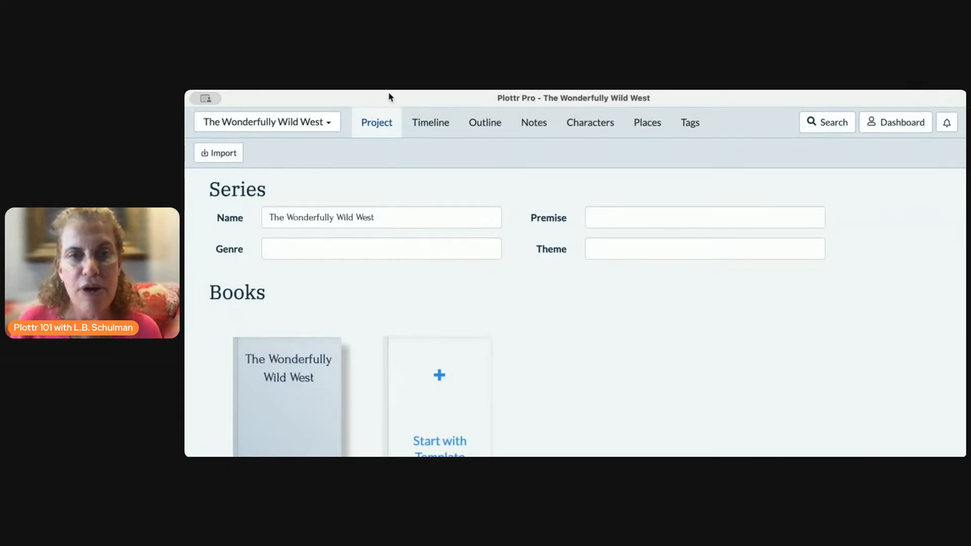
mouse_move(289, 372)
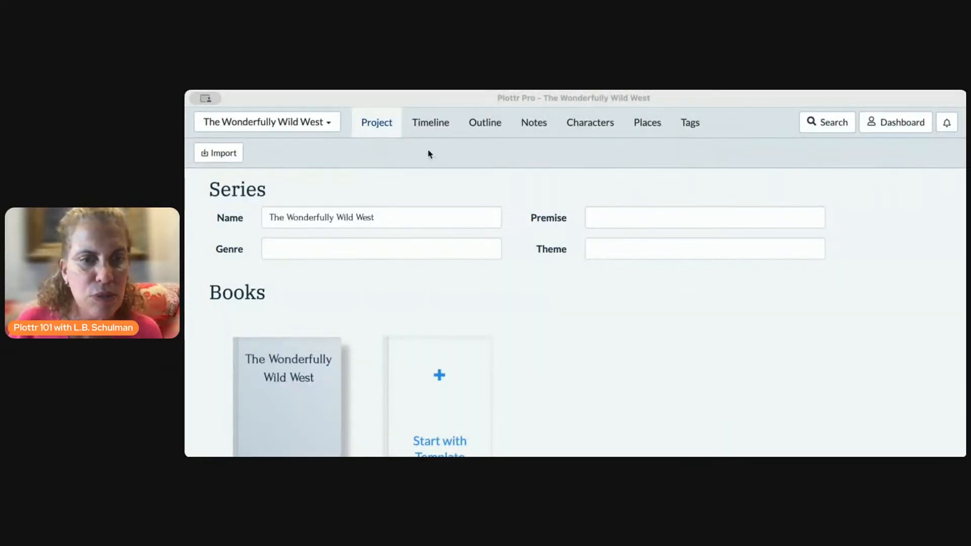
left_click(262, 324)
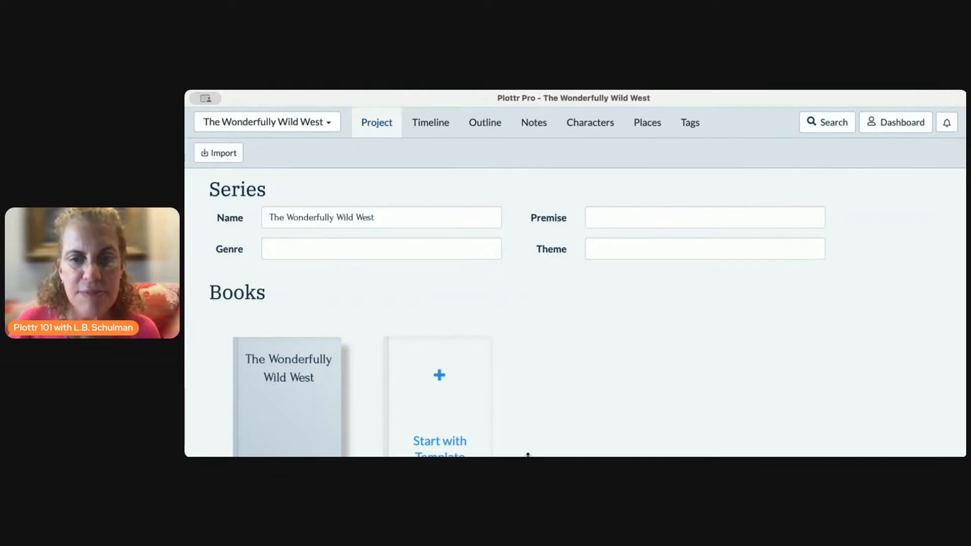
left_click_drag(527, 455, 529, 498)
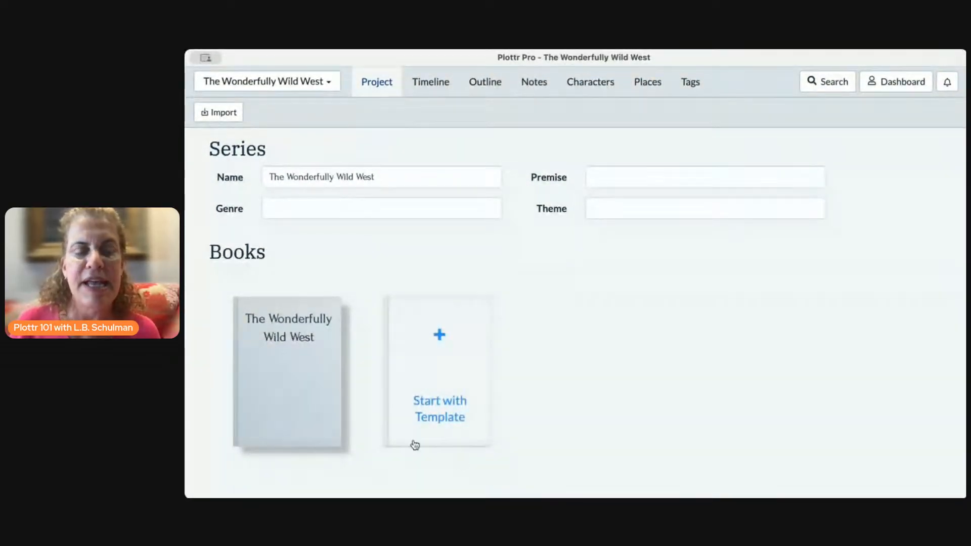
mouse_move(302, 378)
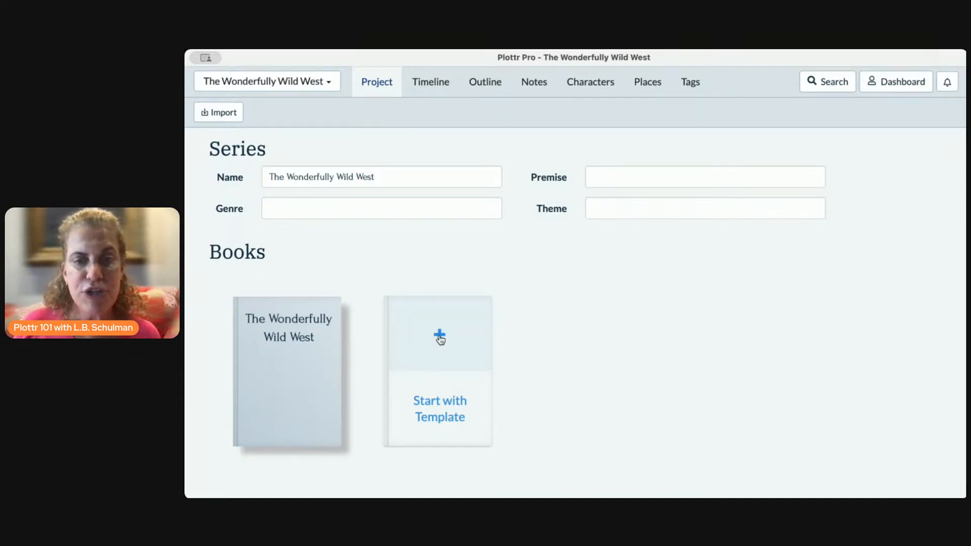
Add a second book titled Main Plot to the series and open its timeline
left_click(440, 338)
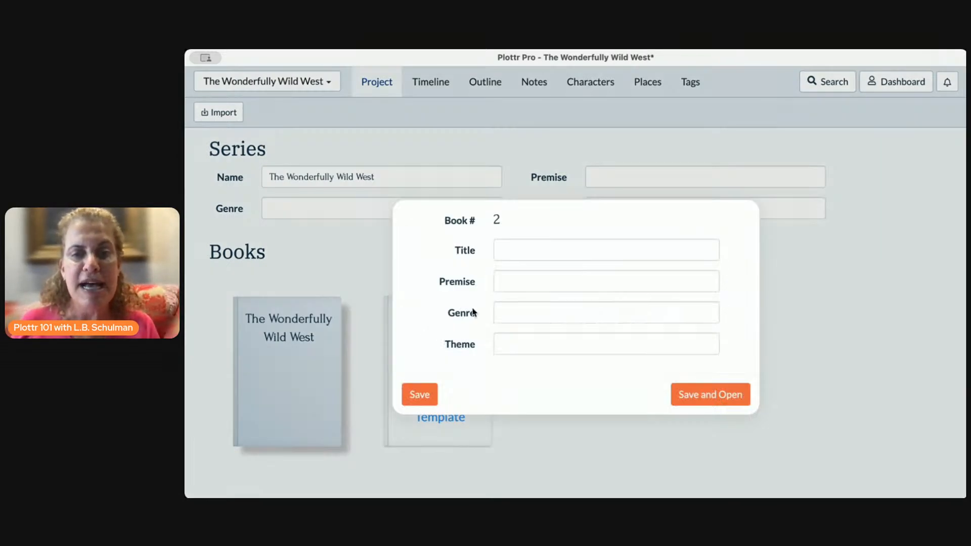
left_click(529, 249)
type("Main")
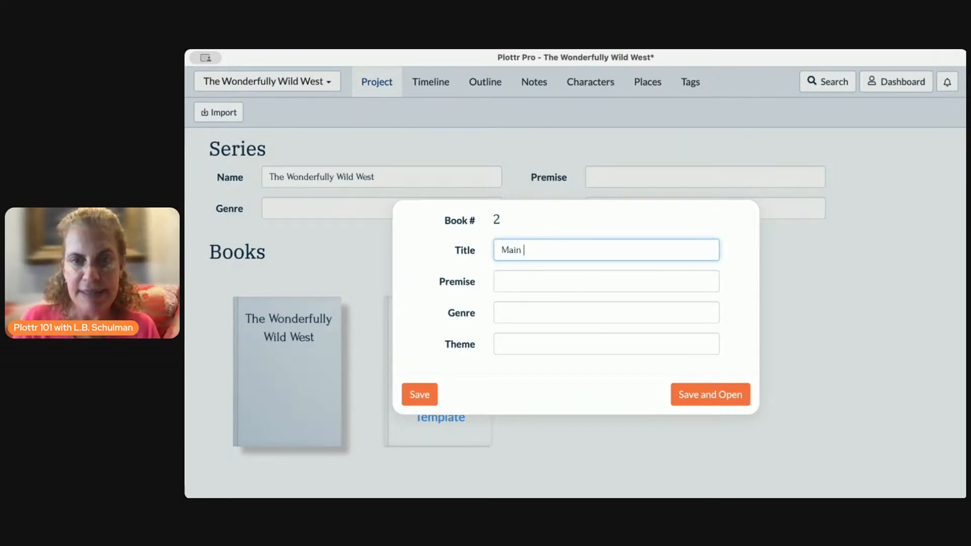
type(" Plot")
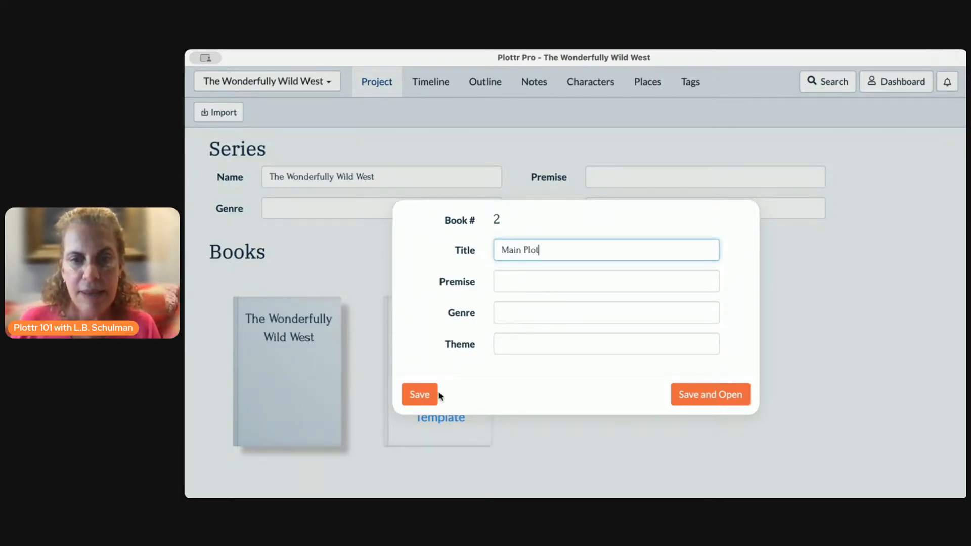
left_click(431, 395)
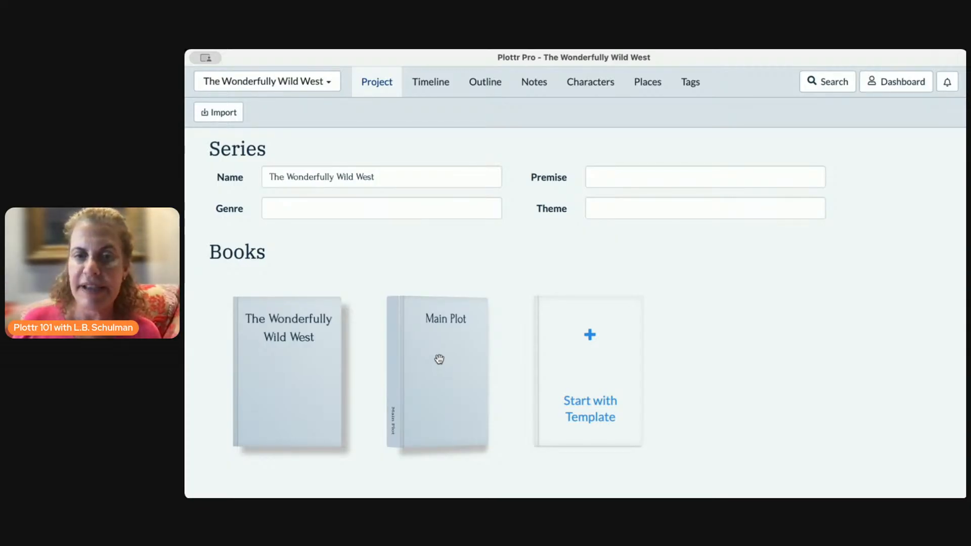
left_click(439, 359)
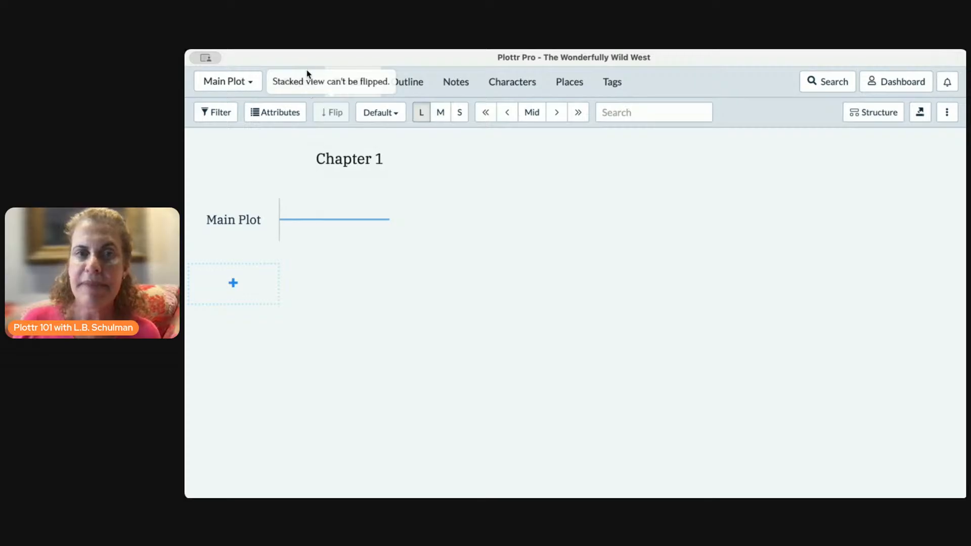
Duplicate the book The Wonderfully Wild West in the project overview and title the copy Series Two
left_click(303, 85)
mouse_move(282, 319)
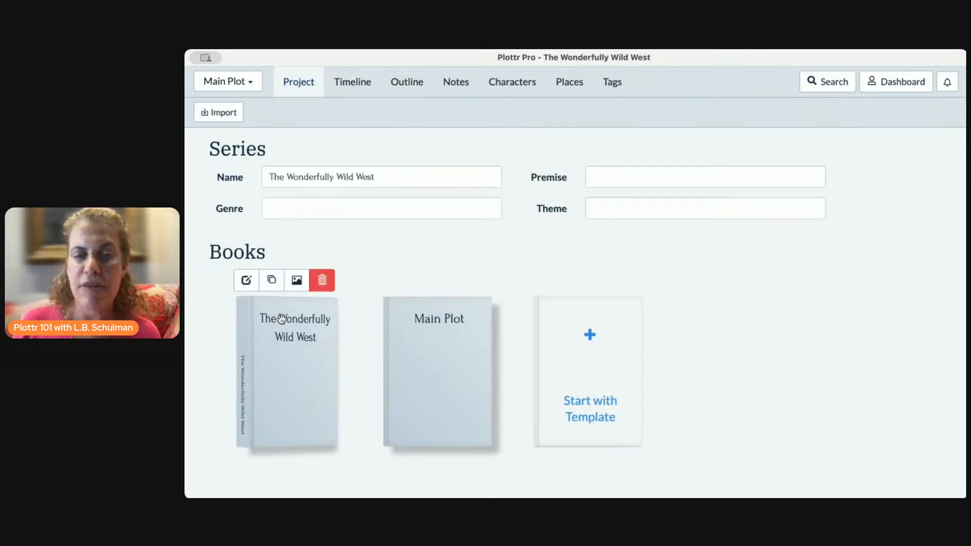
mouse_move(416, 329)
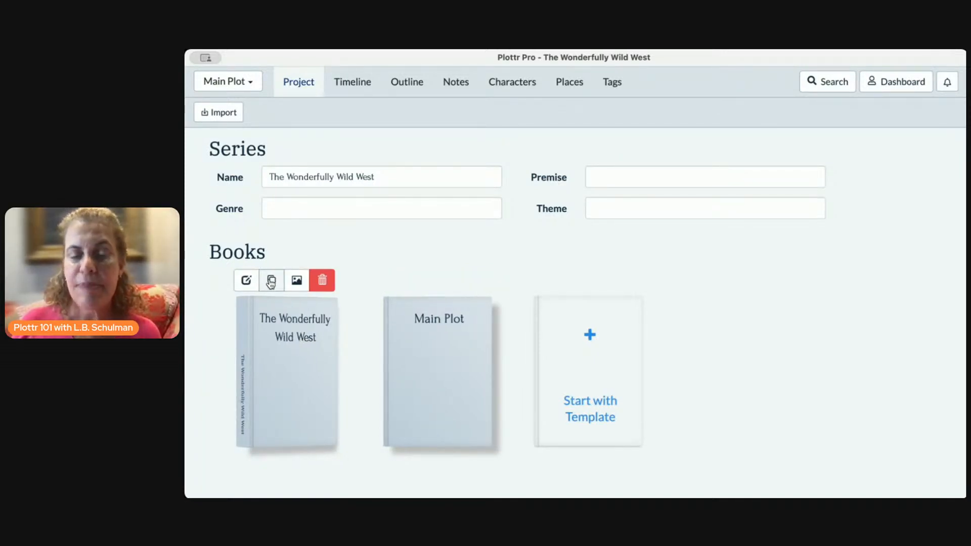
left_click(271, 281)
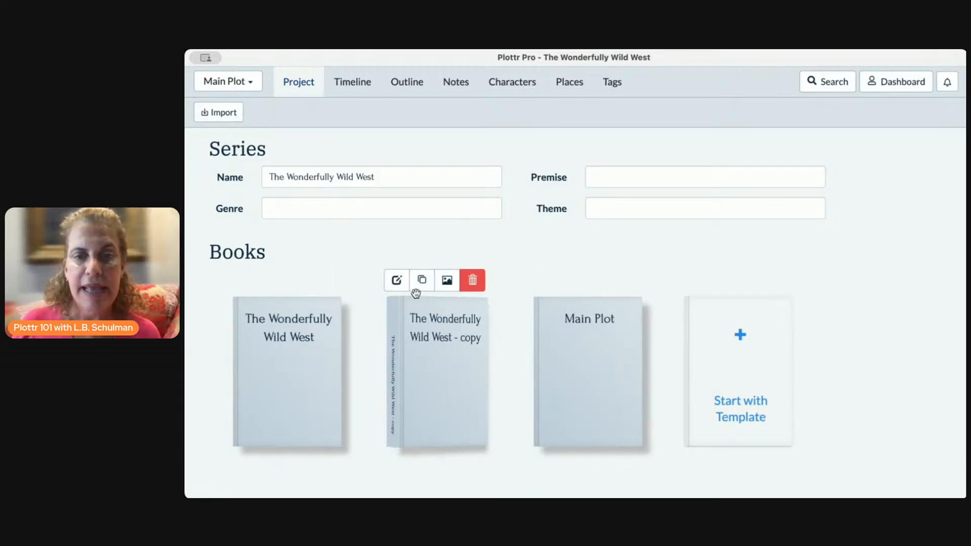
left_click(398, 282)
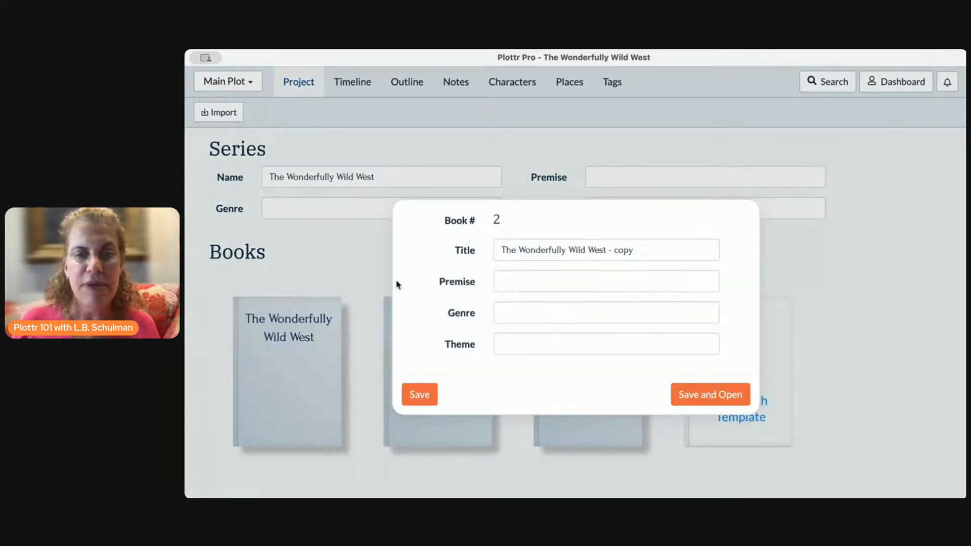
triple_click(645, 259)
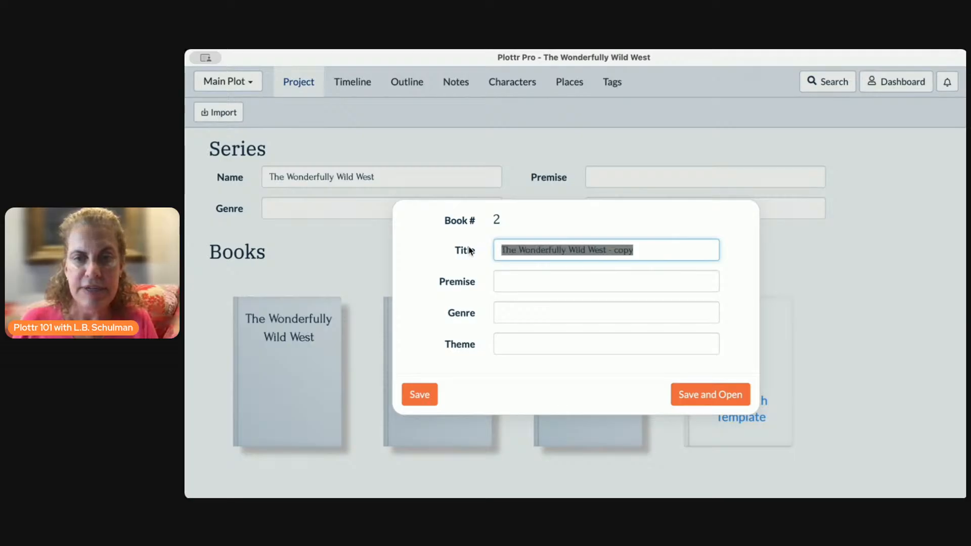
type("Series Two")
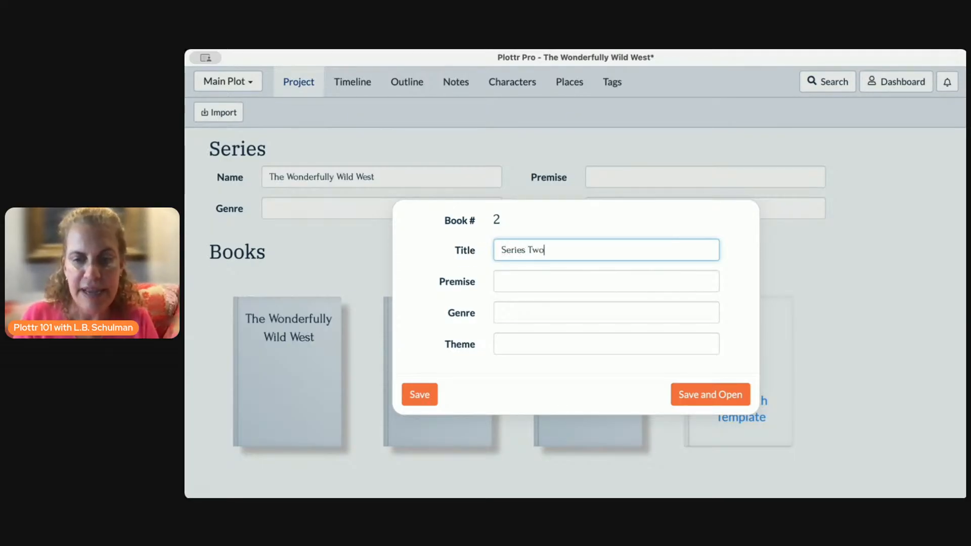
left_click(416, 396)
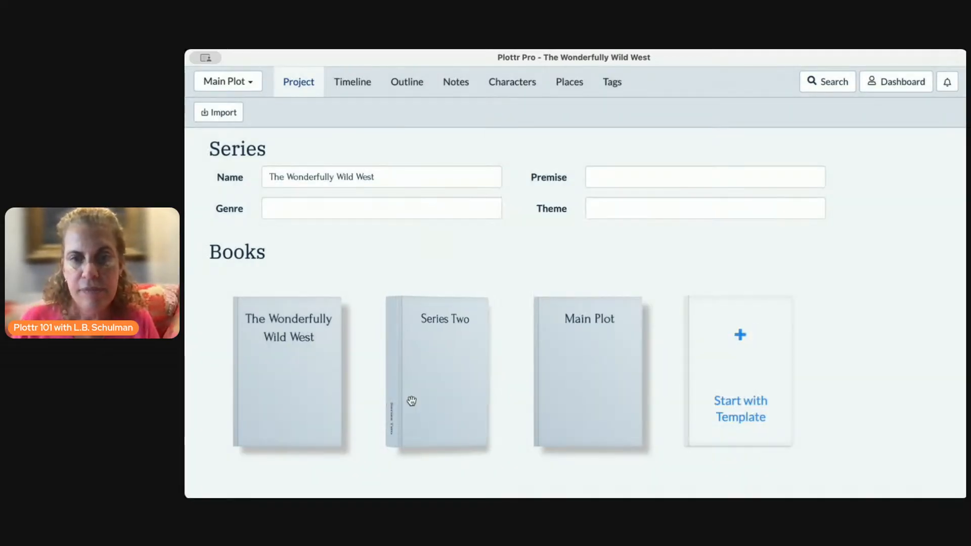
Examine the copied timeline structure of the Series Two book and return to the project overview
left_click(440, 380)
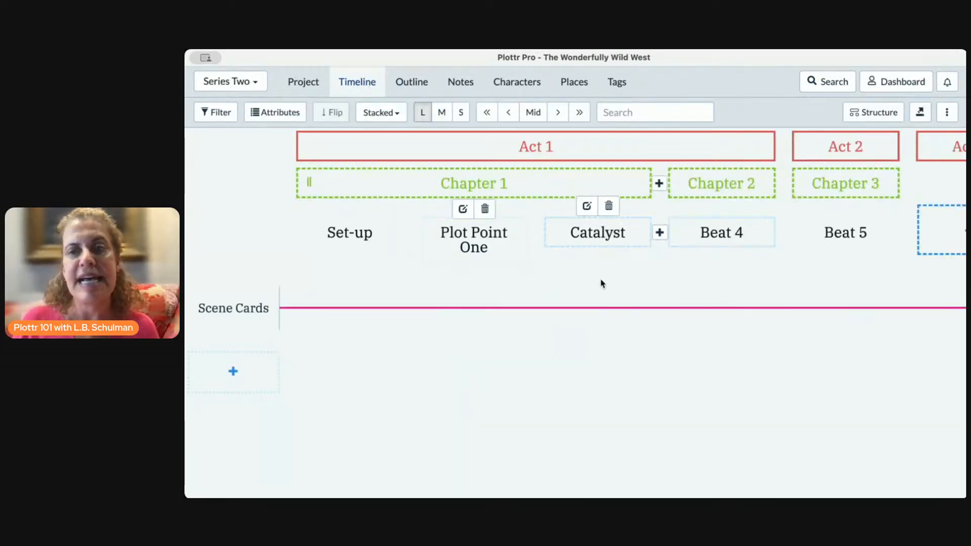
left_click_drag(311, 86, 302, 62)
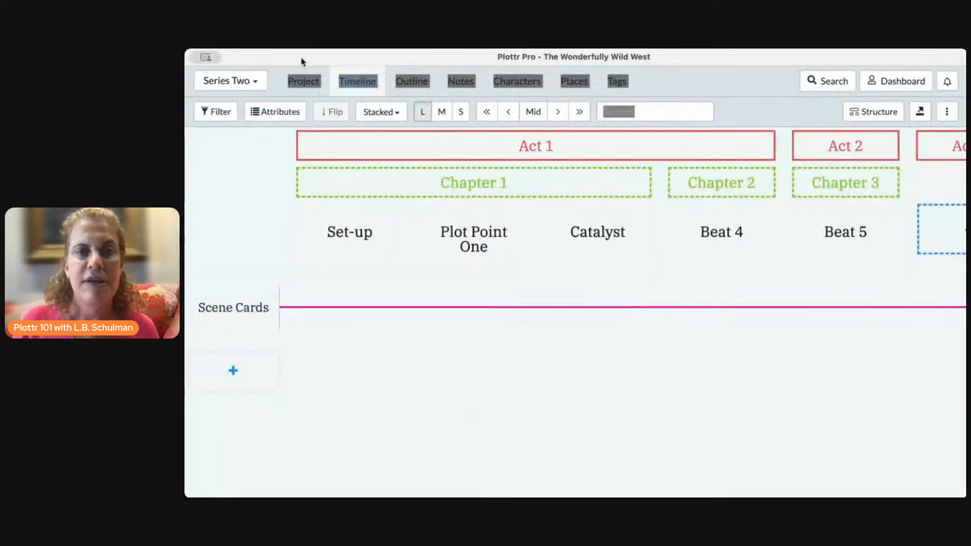
left_click(304, 84)
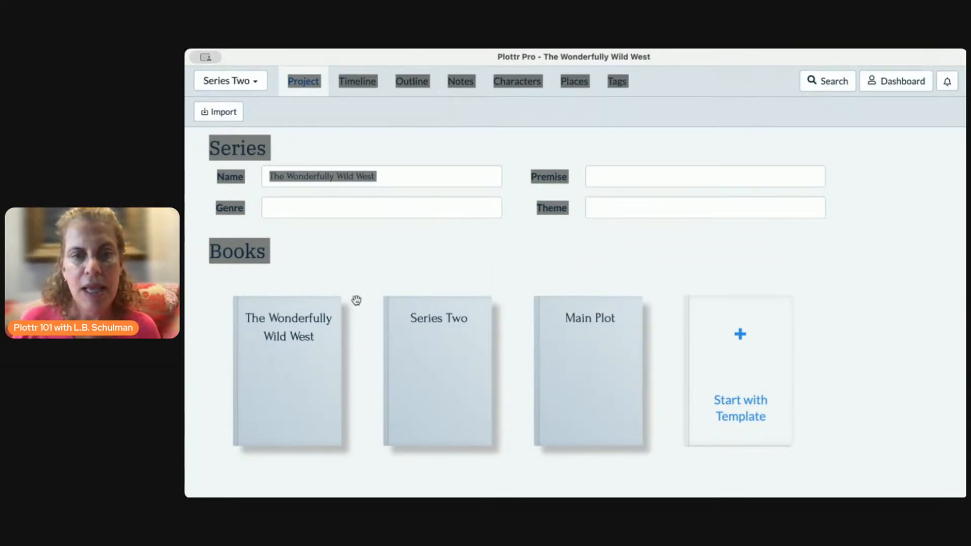
left_click(364, 257)
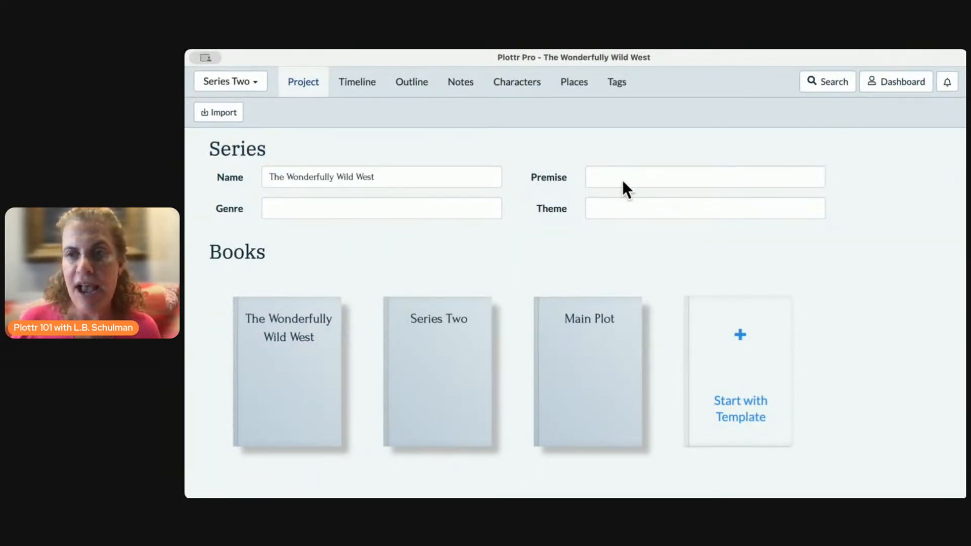
Open the timeline of the Main Plot book and start adding a plotline from a template
mouse_move(577, 326)
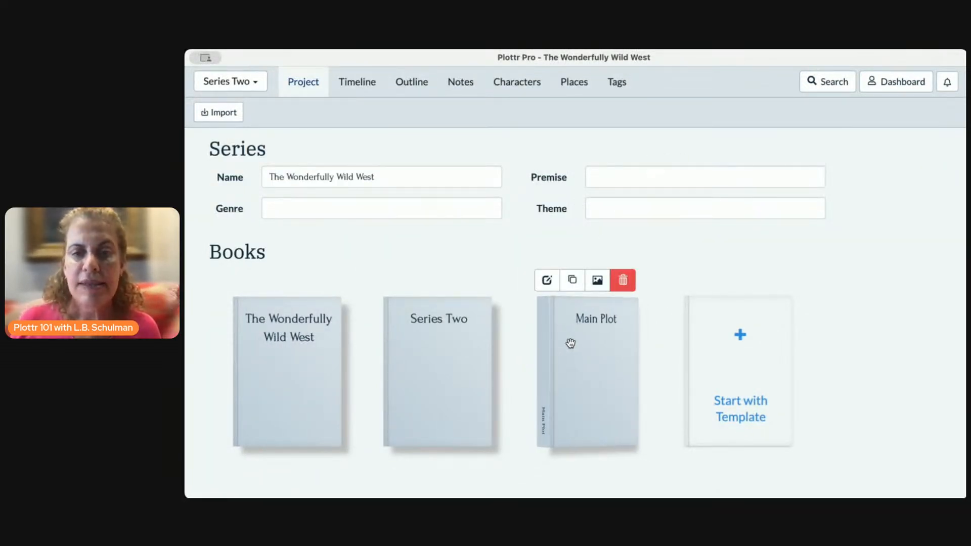
left_click(572, 349)
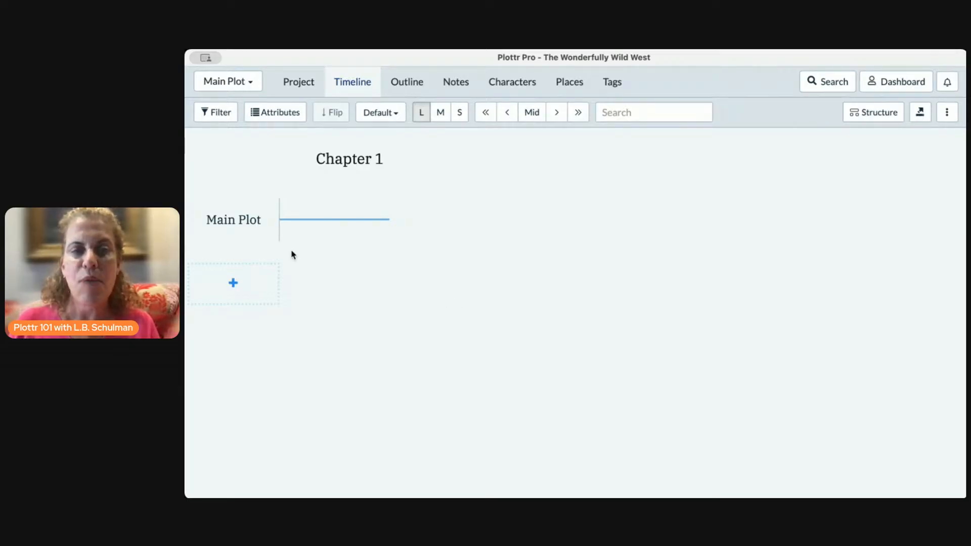
mouse_move(392, 231)
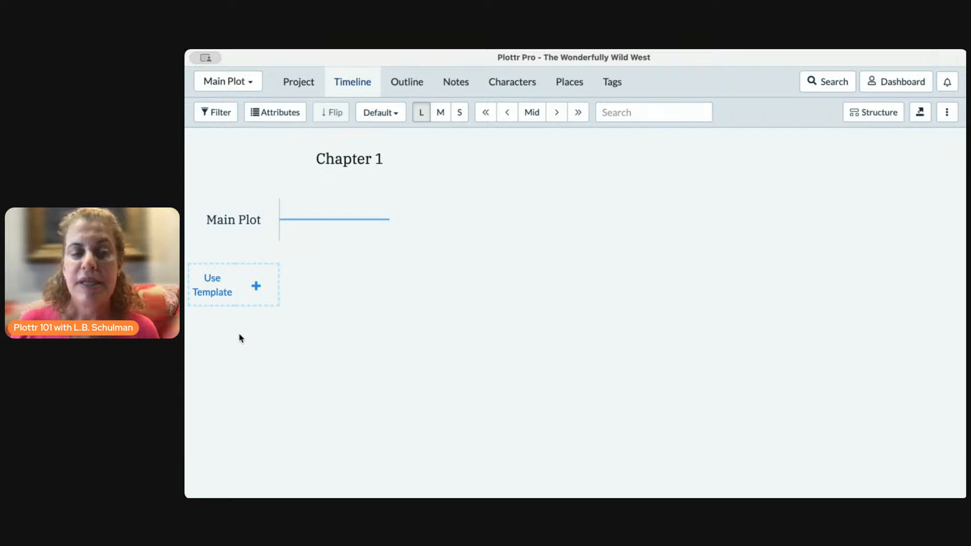
left_click(216, 298)
Browse the full list of starter templates and the saved personal templates for a suitable plot structure
scroll(531, 308, "down", 3)
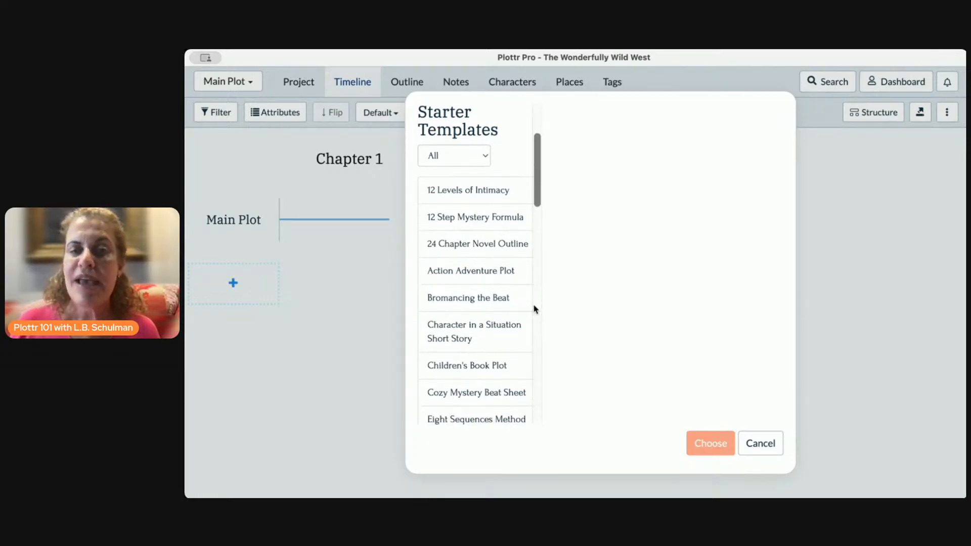
scroll(536, 308, "down", 3)
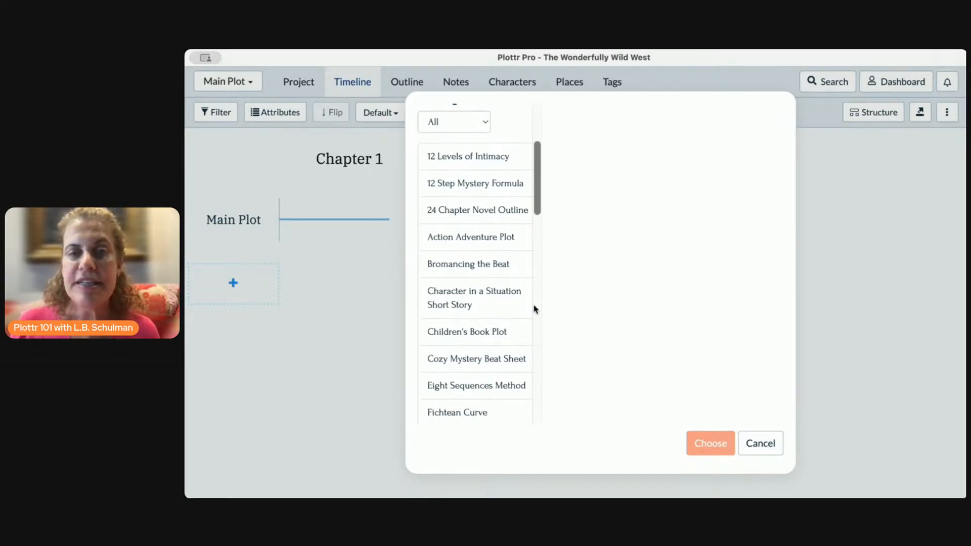
scroll(535, 308, "down", 2)
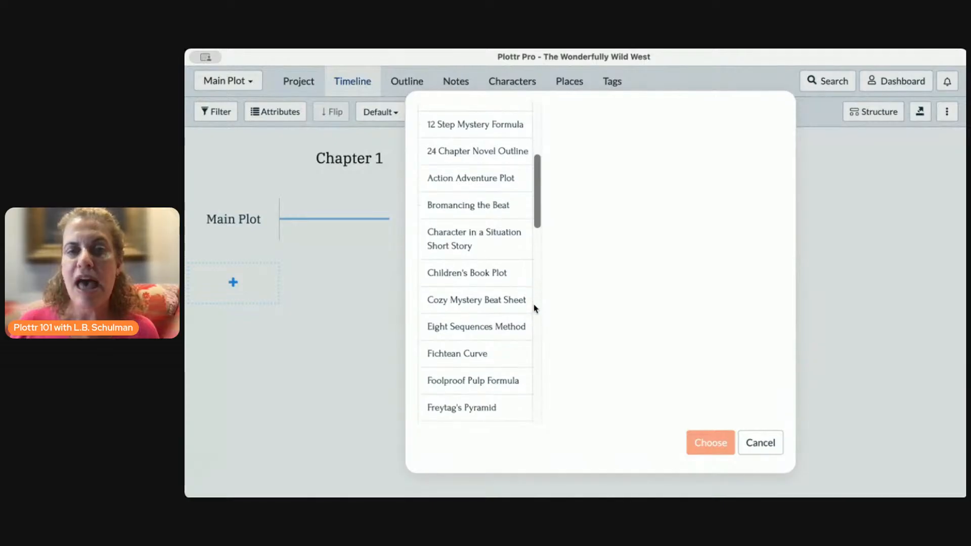
scroll(535, 309, "down", 1)
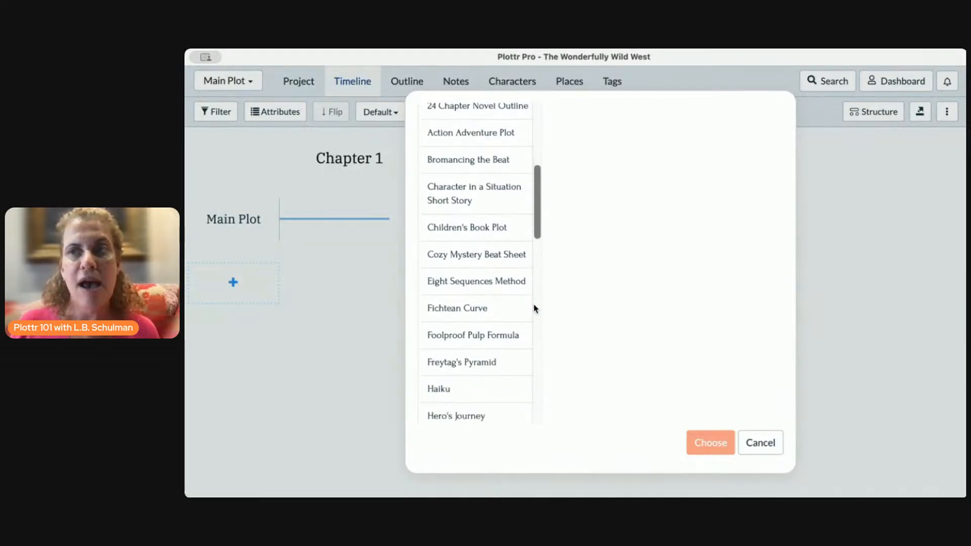
scroll(535, 309, "down", 3)
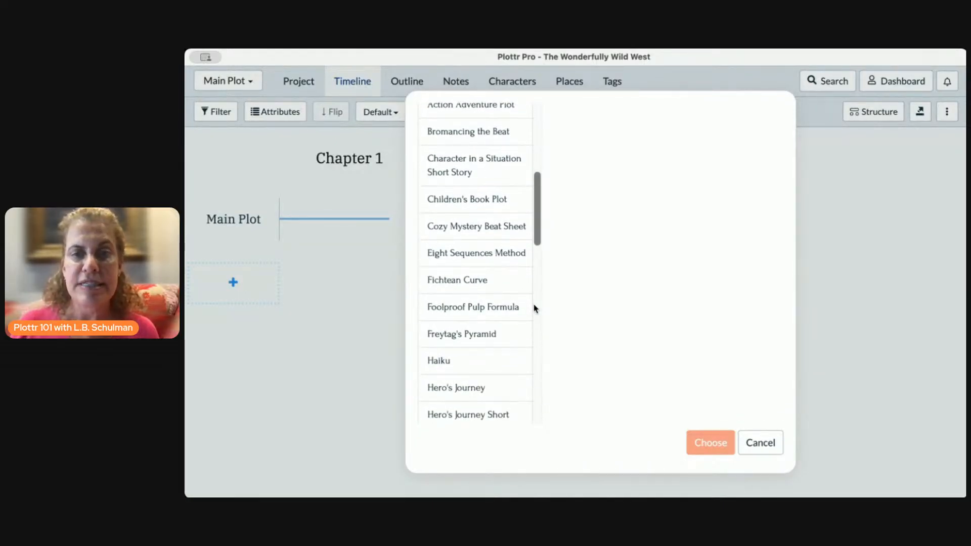
scroll(535, 309, "down", 2)
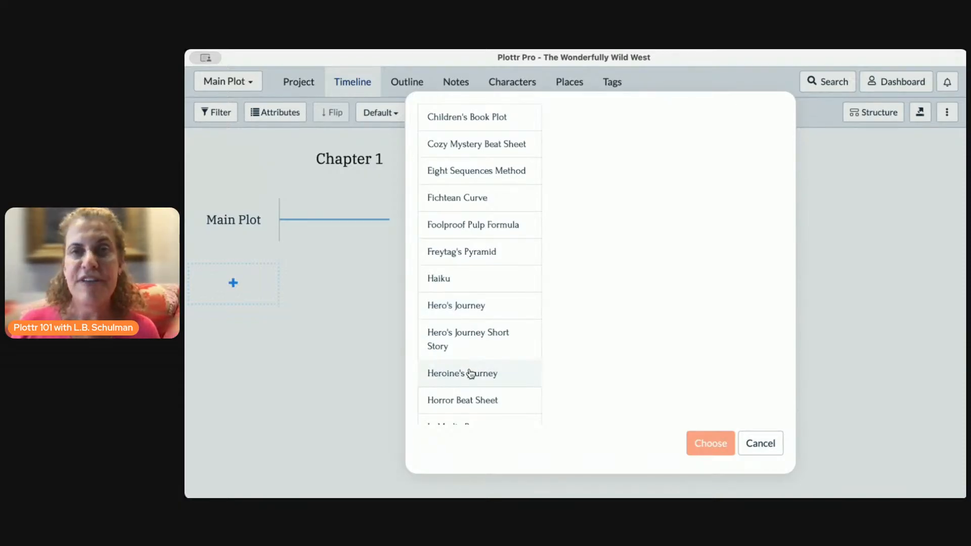
scroll(471, 373, "down", 1)
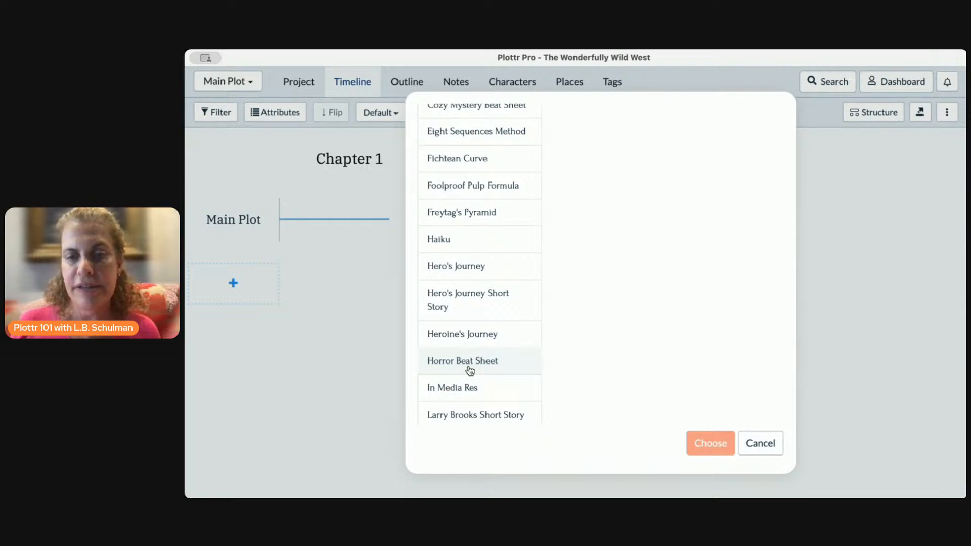
scroll(471, 371, "down", 3)
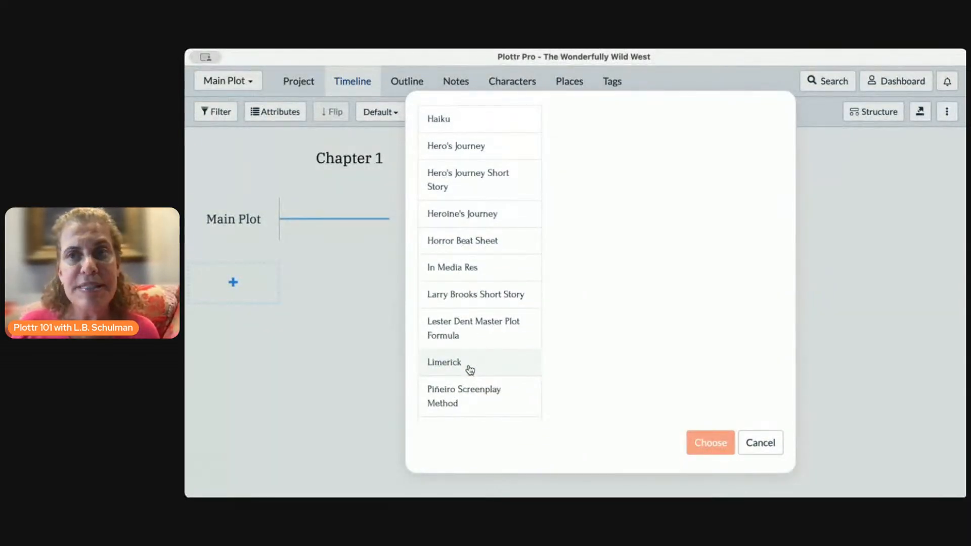
scroll(470, 371, "down", 3)
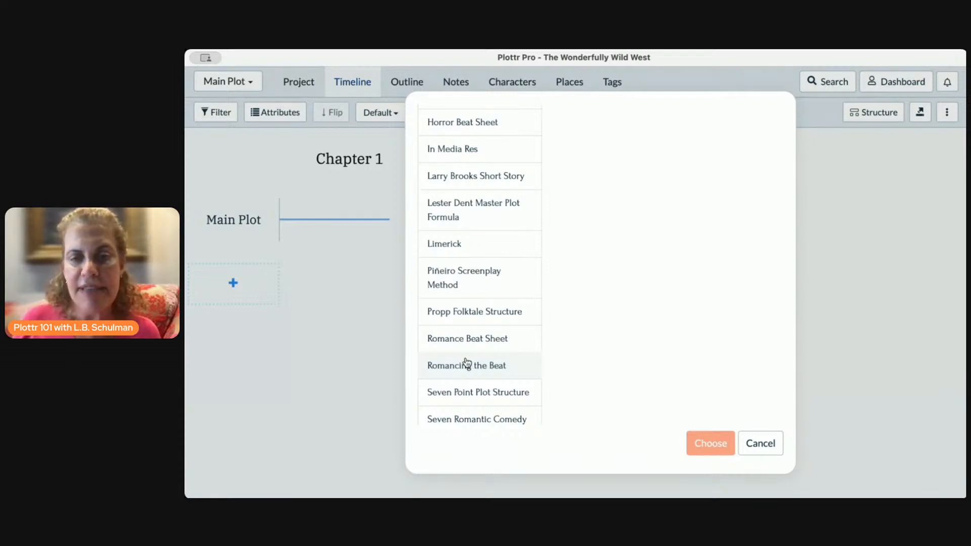
scroll(467, 362, "down", 1)
scroll(466, 361, "down", 8)
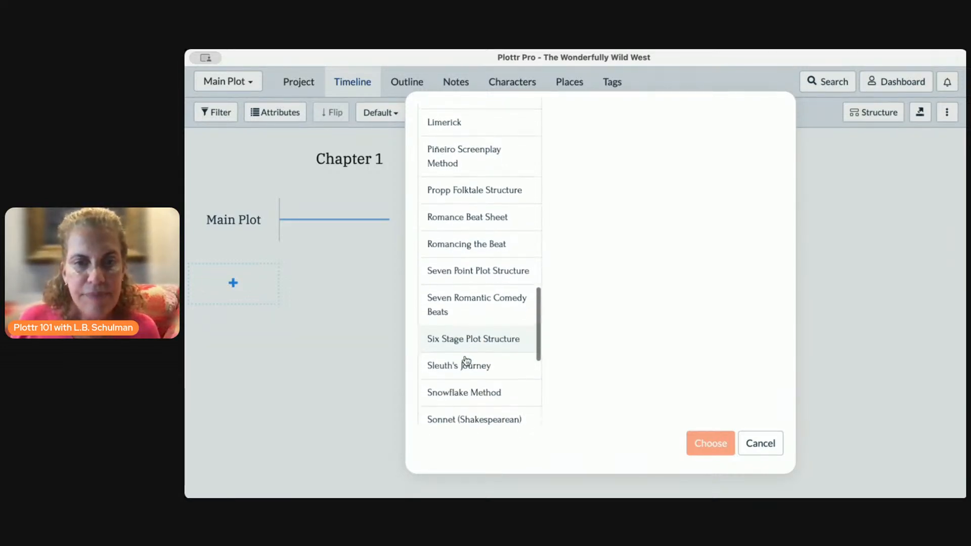
scroll(467, 361, "down", 5)
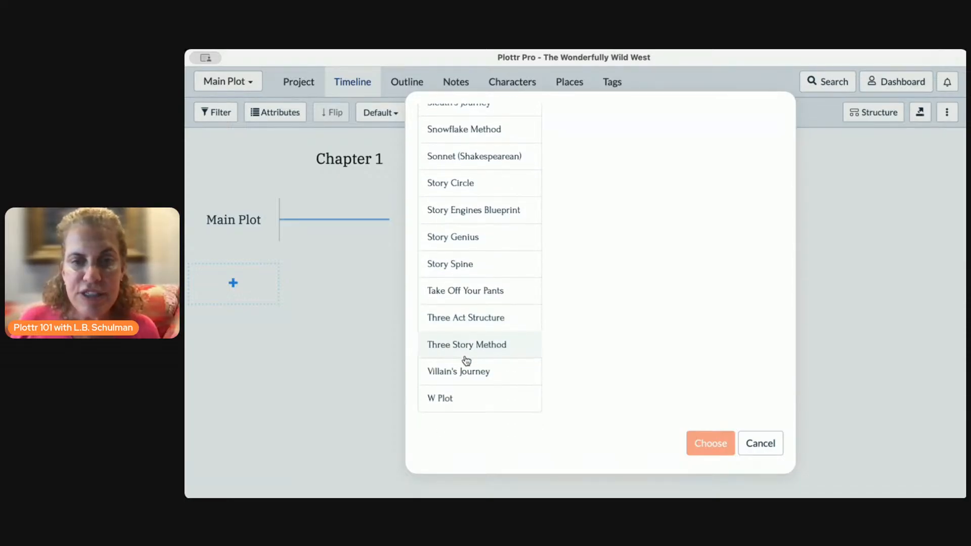
scroll(466, 360, "up", 4)
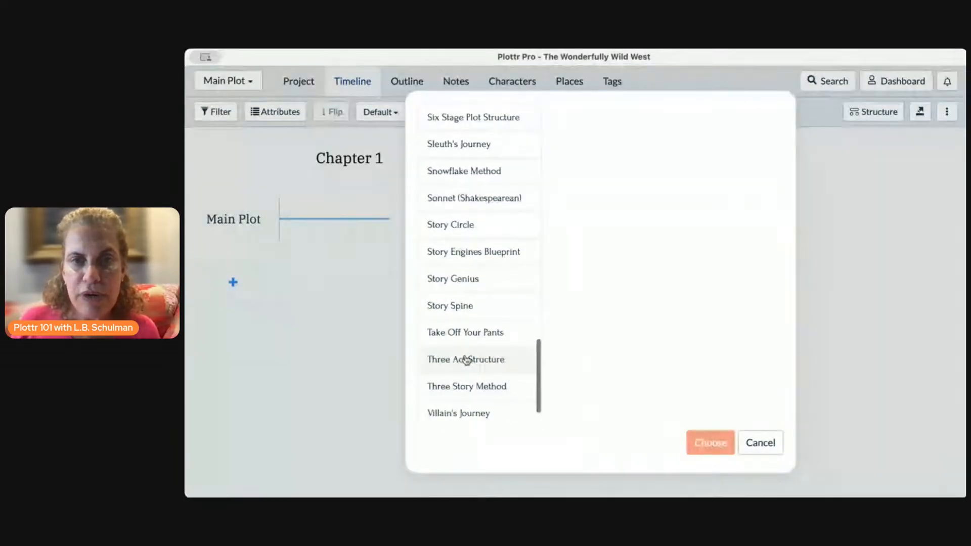
scroll(465, 354, "up", 2)
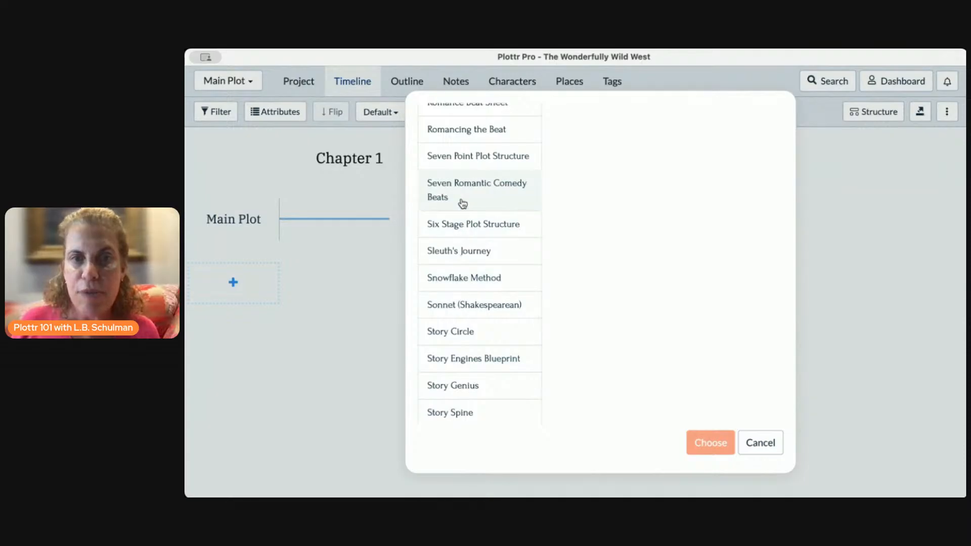
scroll(463, 204, "up", 4)
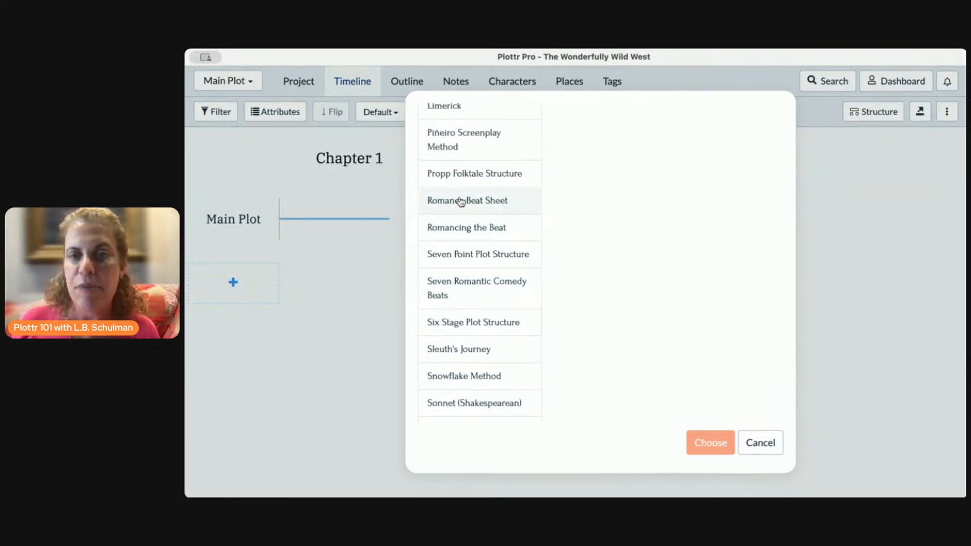
scroll(461, 201, "up", 15)
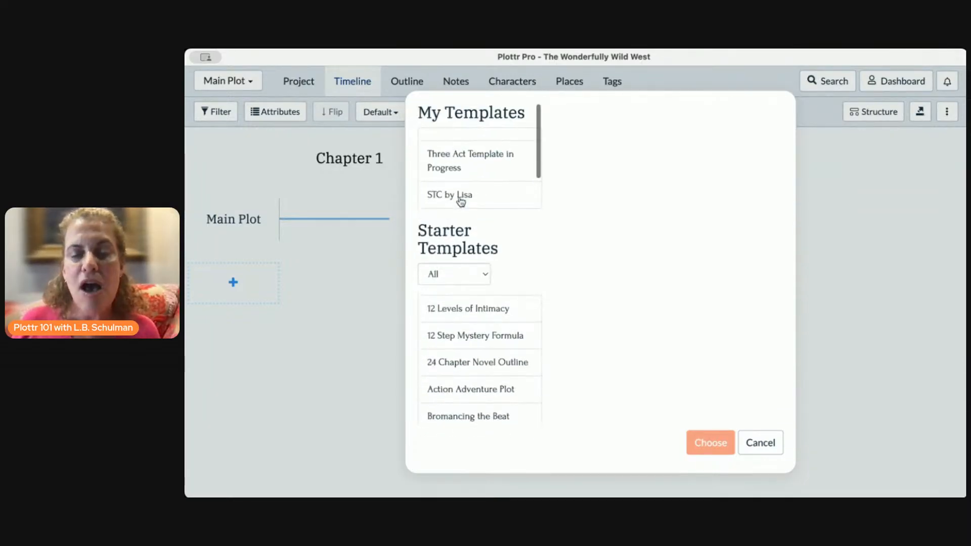
scroll(461, 202, "down", 3)
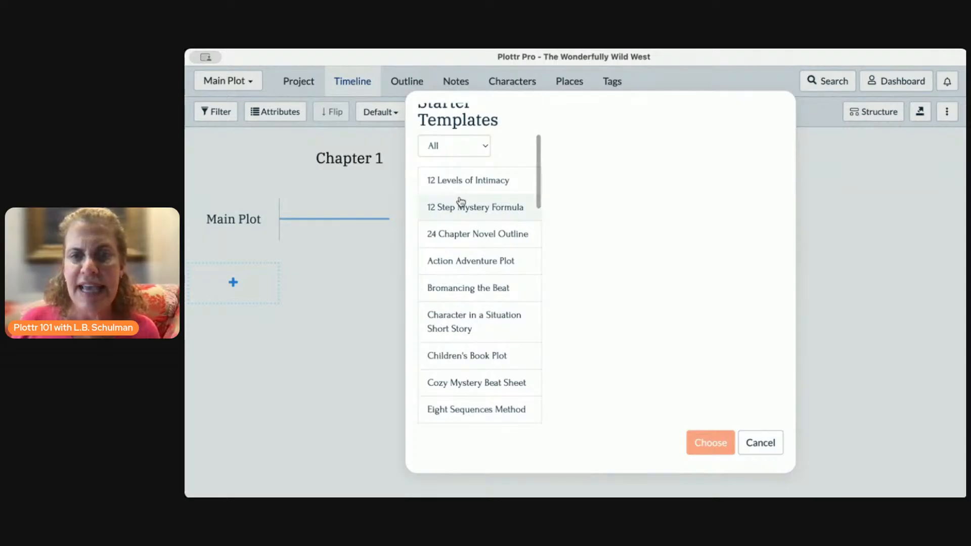
Review the plotlines and scene cards of the Action Adventure Plot template and apply it to the Main Plot timeline
left_click(461, 264)
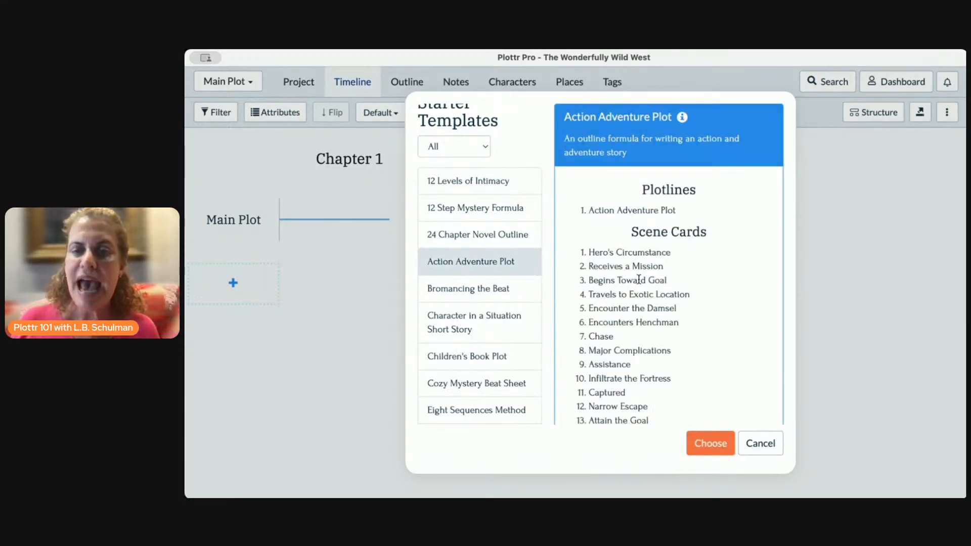
scroll(639, 280, "down", 2)
scroll(641, 283, "down", 2)
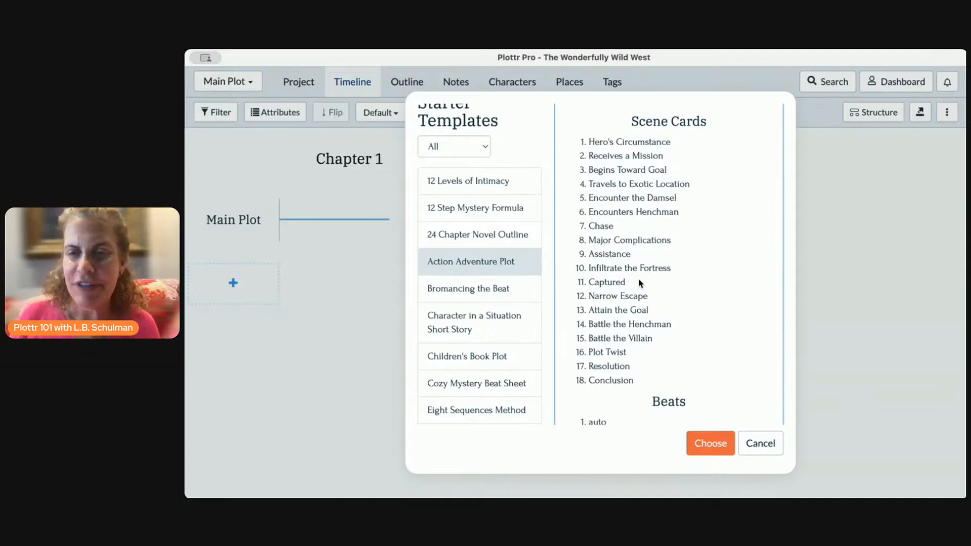
scroll(640, 282, "up", 3)
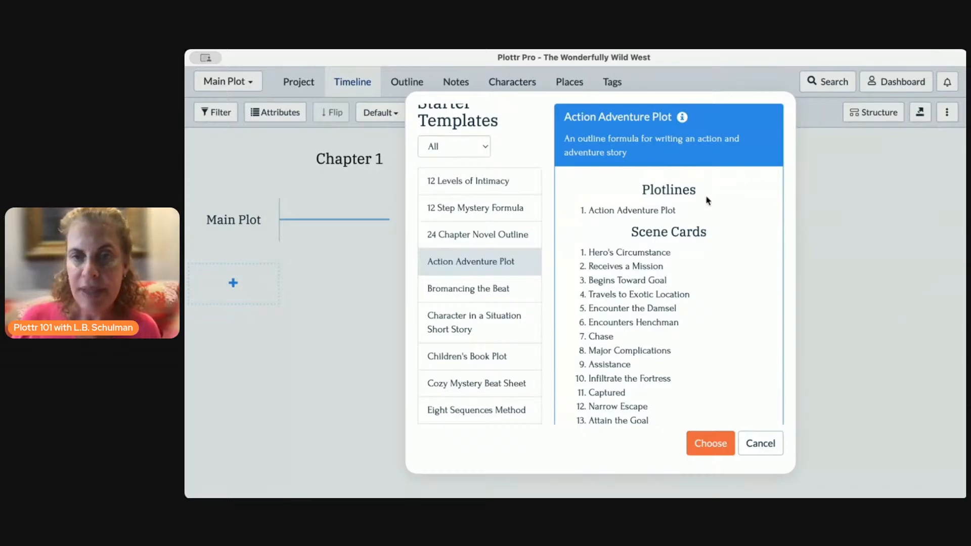
scroll(687, 258, "down", 5)
scroll(686, 253, "up", 5)
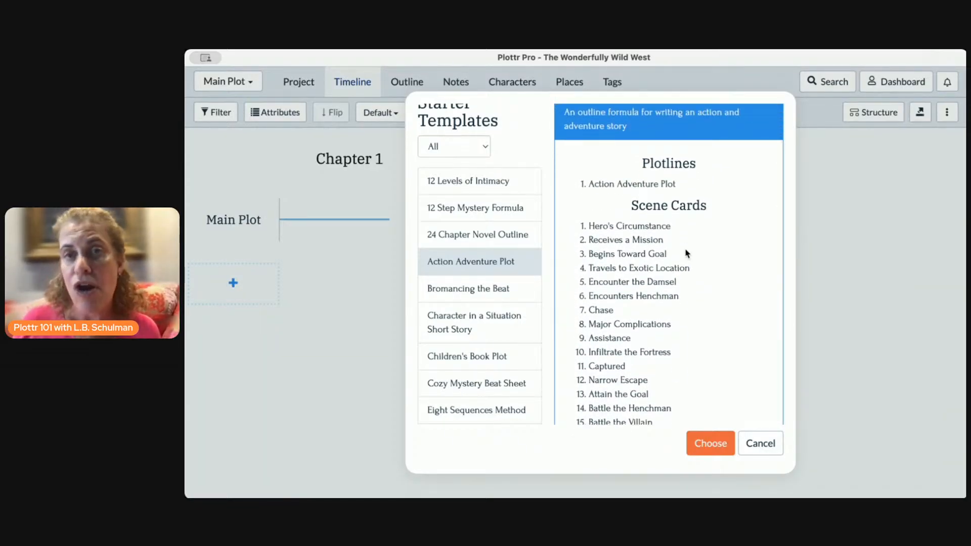
left_click(701, 444)
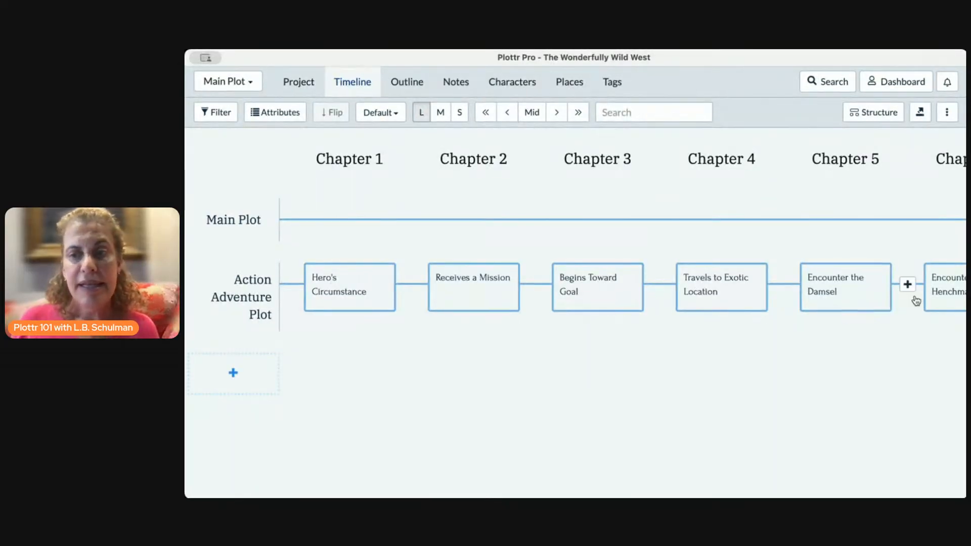
Open the Hero's Circumstance scene card of the Action Adventure Plot plotline and read through its description guidance
mouse_move(368, 294)
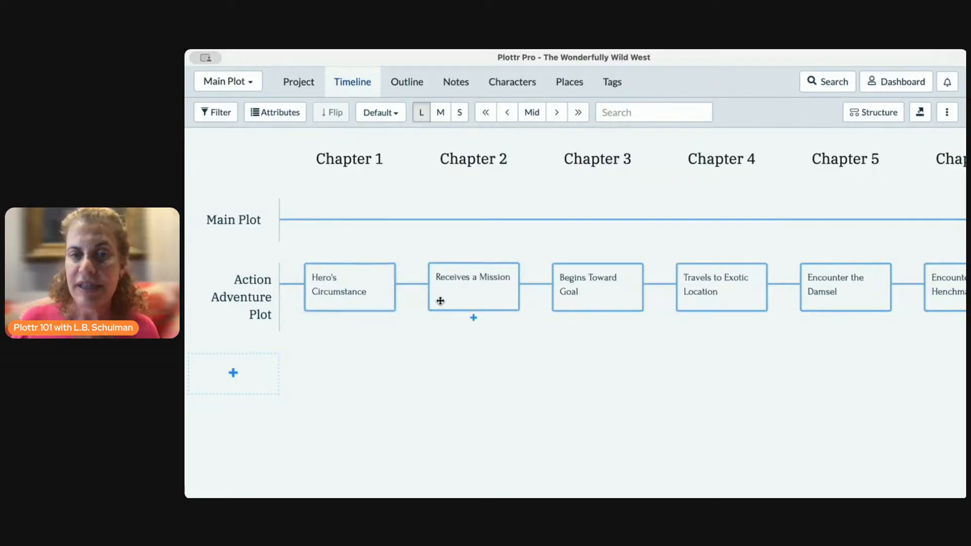
mouse_move(463, 291)
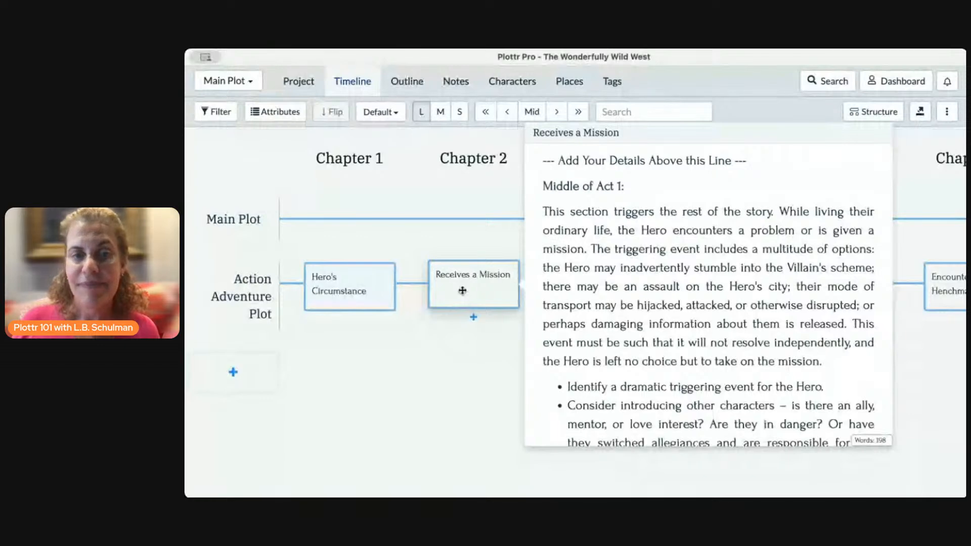
left_click(371, 292)
scroll(464, 294, "down", 1)
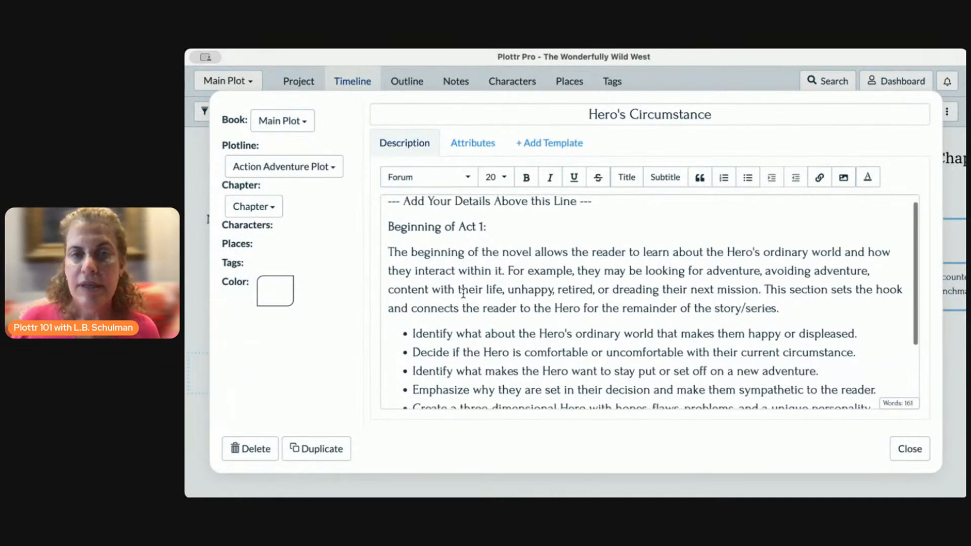
scroll(463, 294, "up", 1)
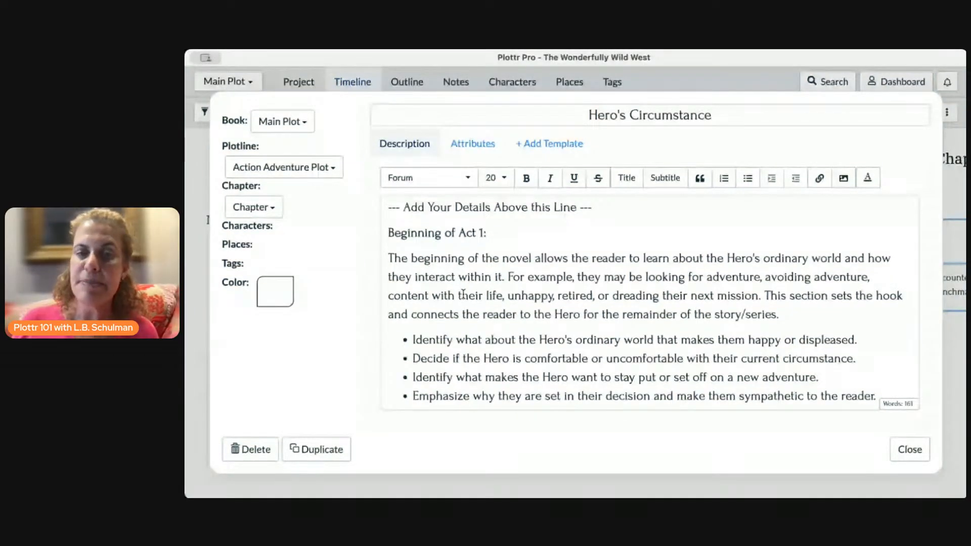
scroll(462, 298, "down", 1)
scroll(462, 301, "down", 1)
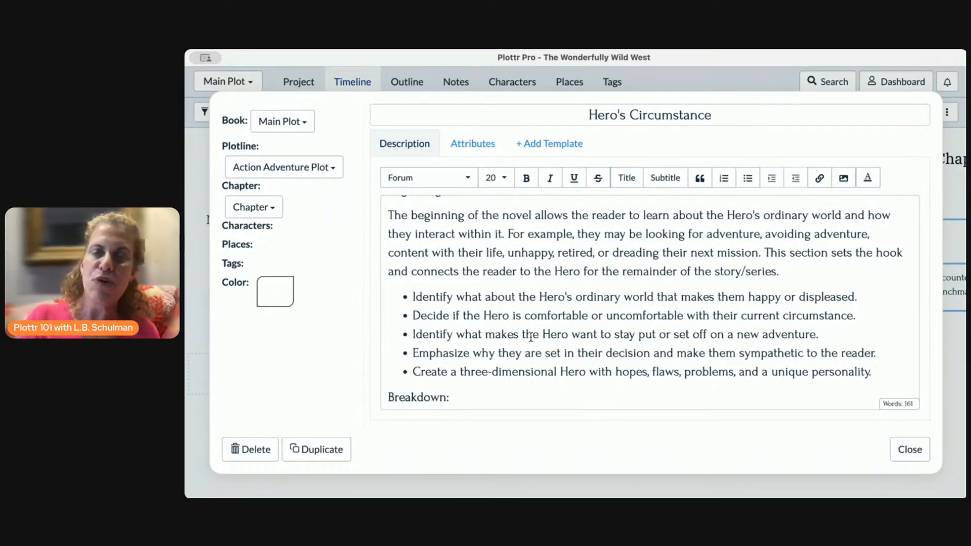
scroll(531, 337, "down", 3)
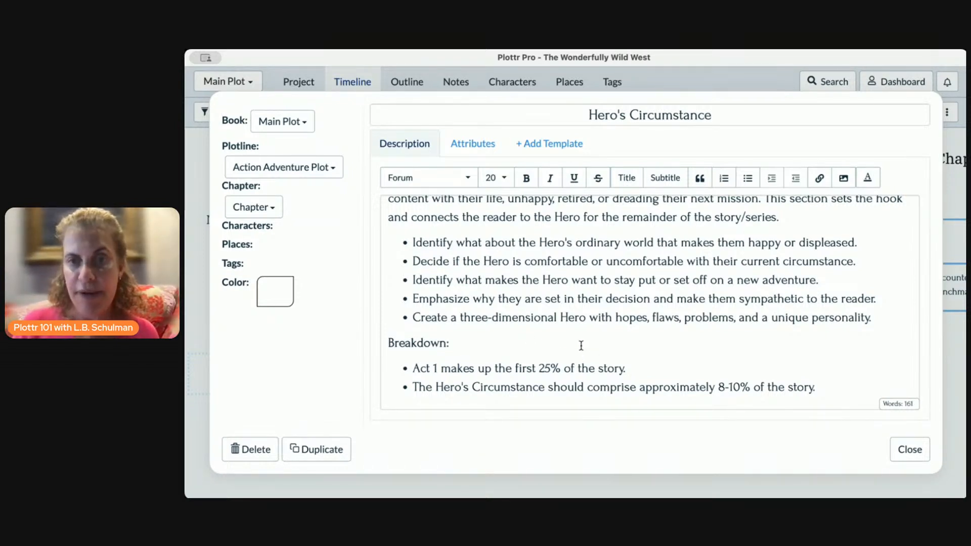
scroll(581, 345, "up", 2)
scroll(582, 345, "up", 4)
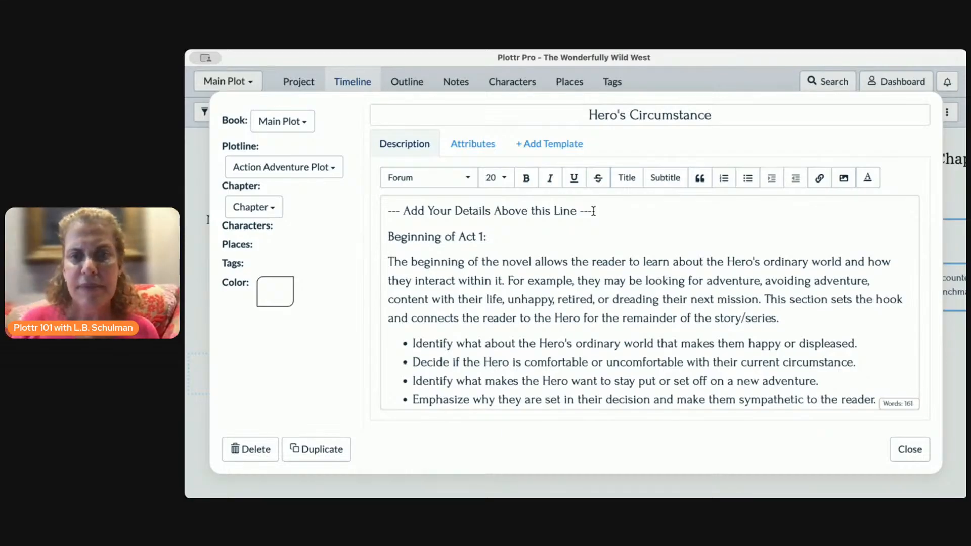
scroll(616, 366, "down", 2)
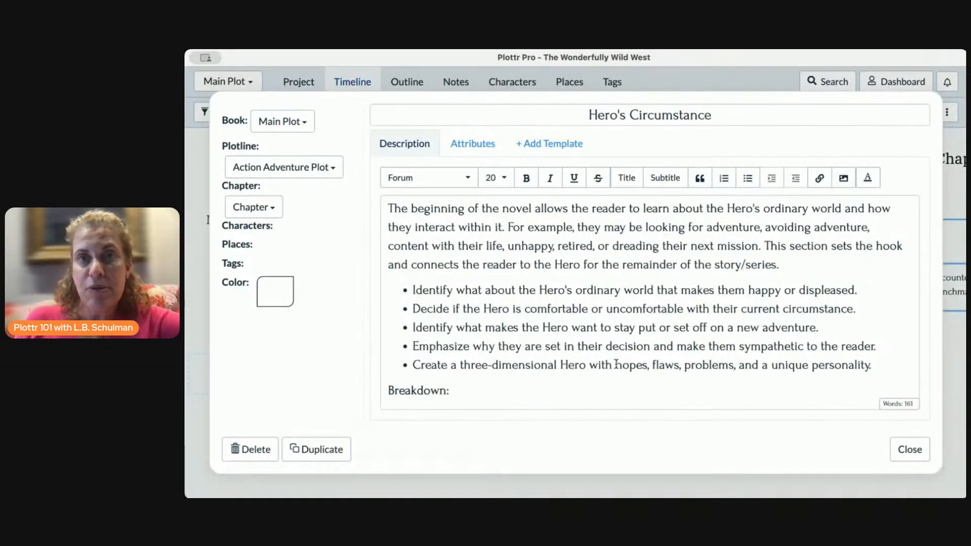
Try adding a bullet with the author's initials after the last guidance bullet in the Hero's Circumstance description, and remove it again
left_click(879, 365)
key("Return")
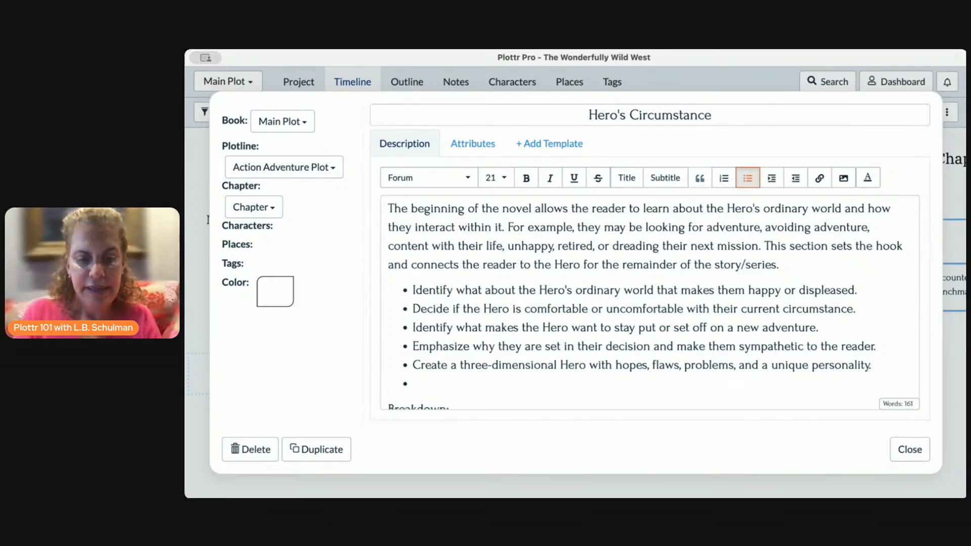
type("L.B.")
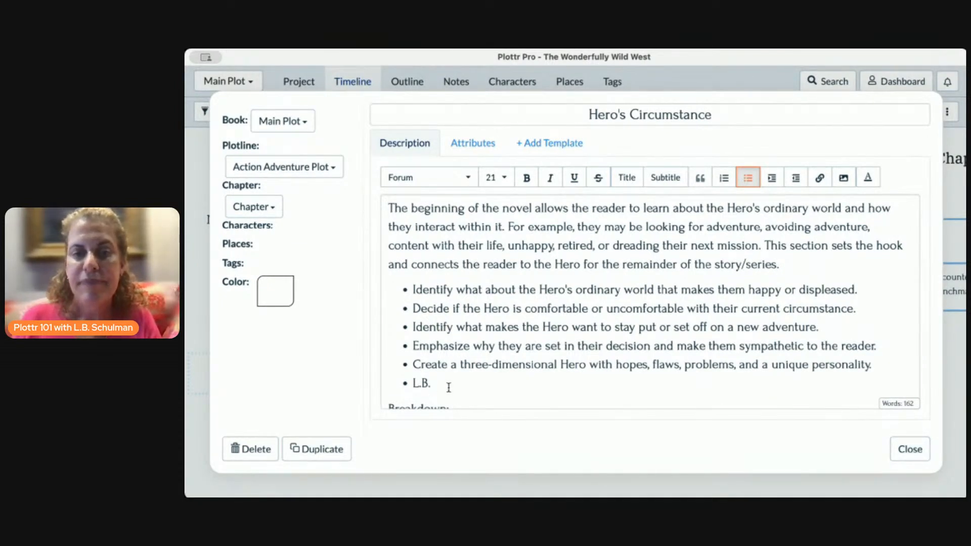
left_click_drag(433, 385, 353, 386)
key("BackSpace")
key("BackSpace")
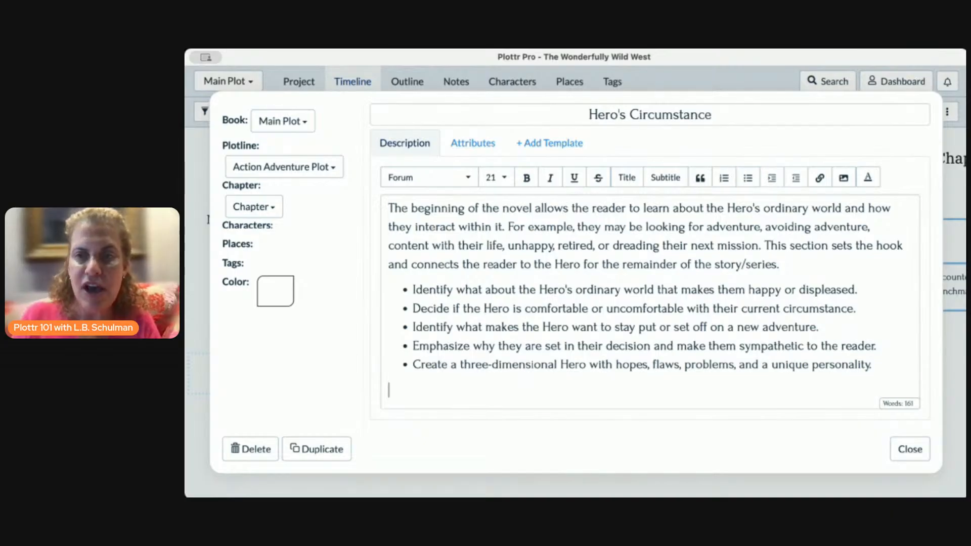
Remove the extra blank line above Breakdown in the Hero's Circumstance description and close the scene card
key("BackSpace")
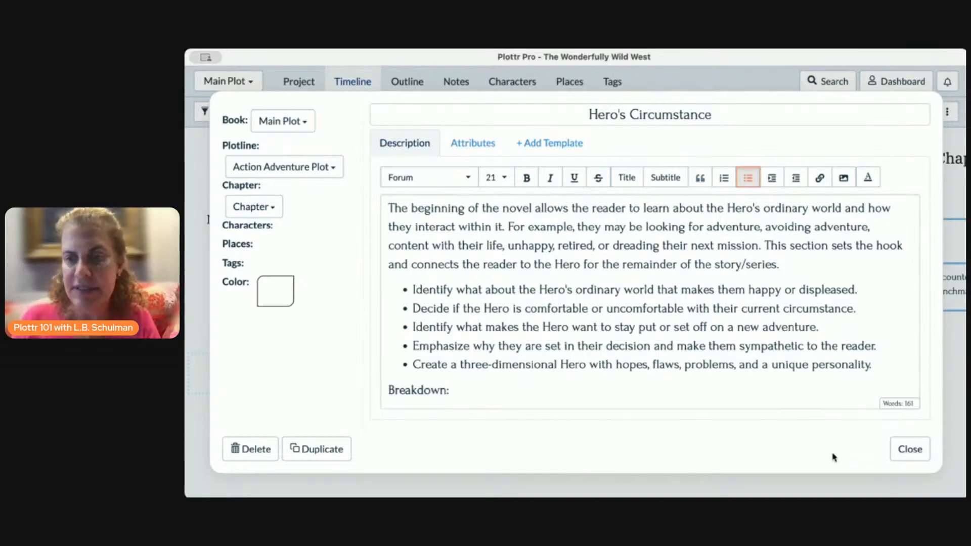
left_click(899, 450)
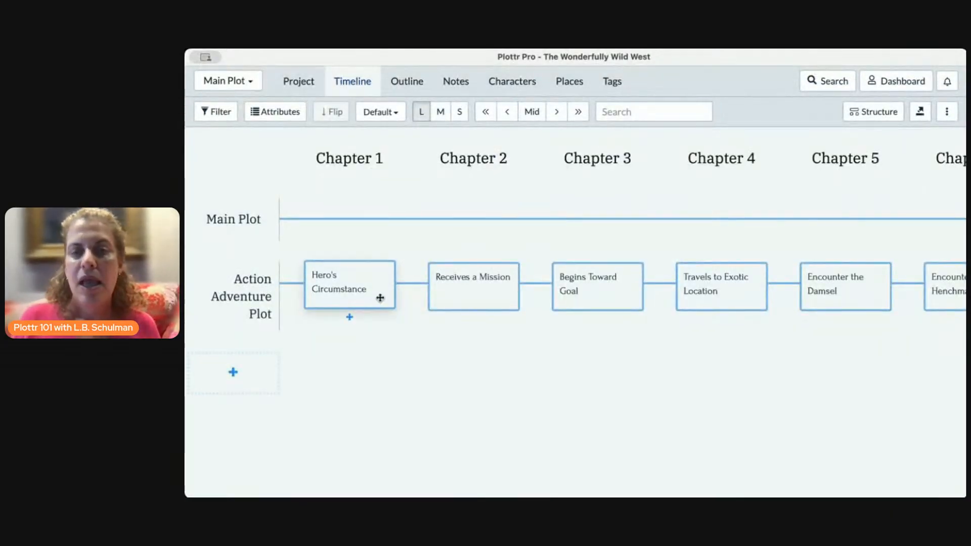
Duplicate the Action Adventure Plot plotline on the Main Plot timeline
scroll(905, 299, "right", 15)
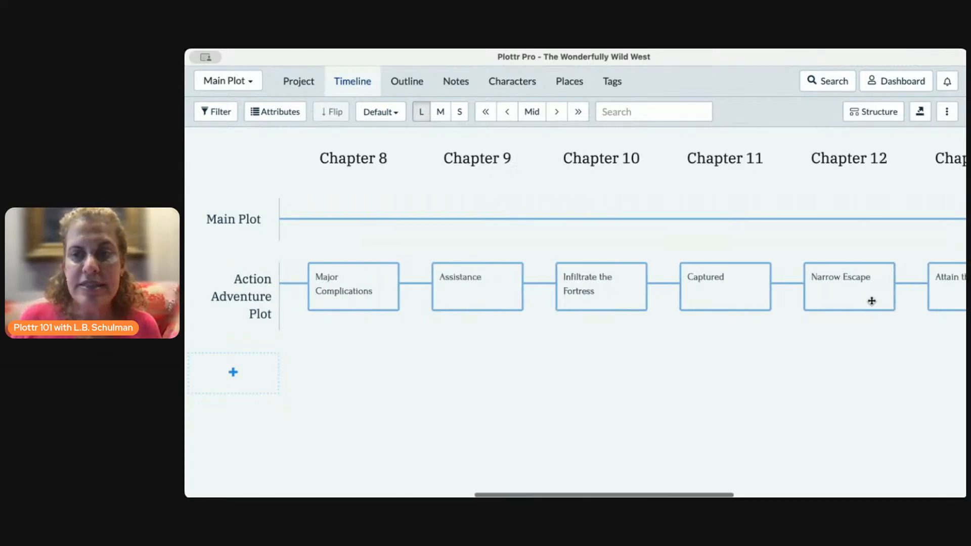
scroll(871, 301, "right", 3)
mouse_move(872, 303)
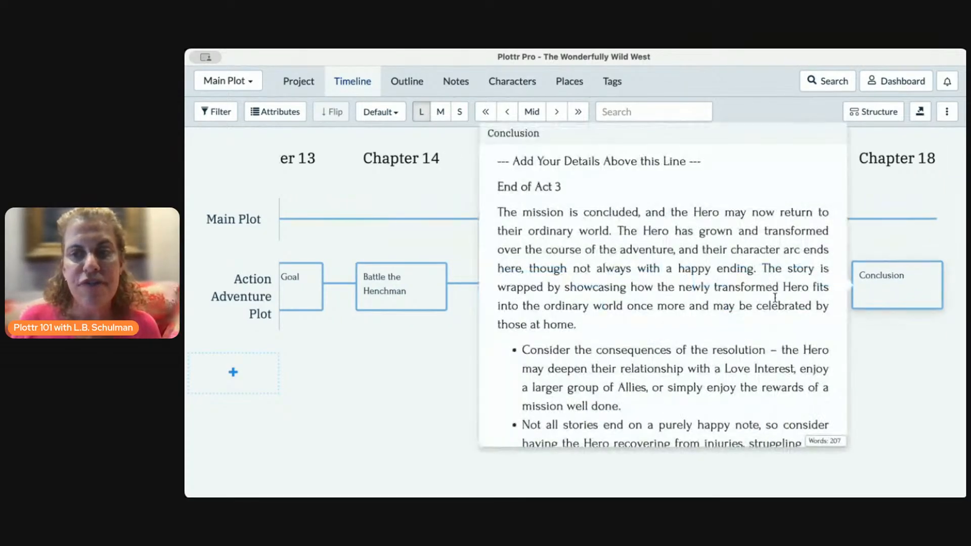
scroll(399, 299, "left", 20)
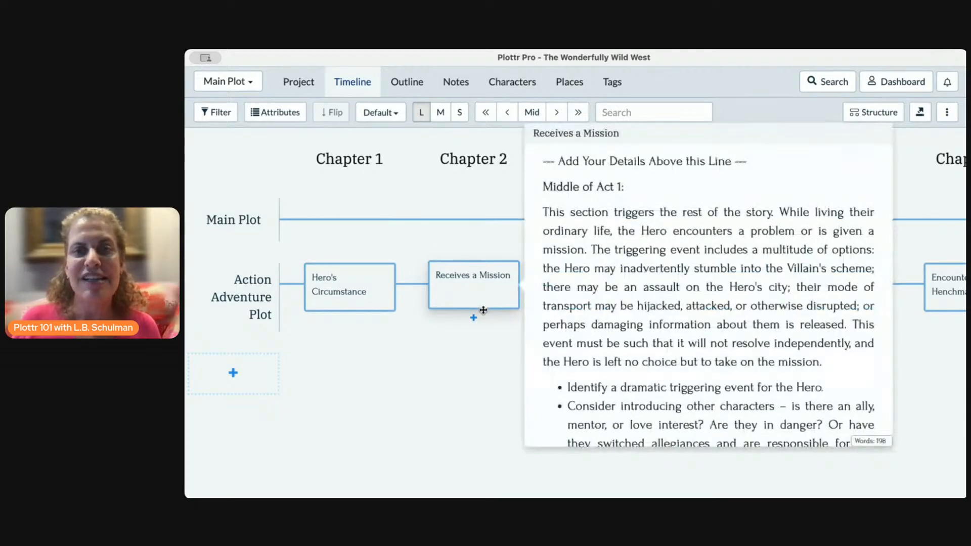
mouse_move(258, 312)
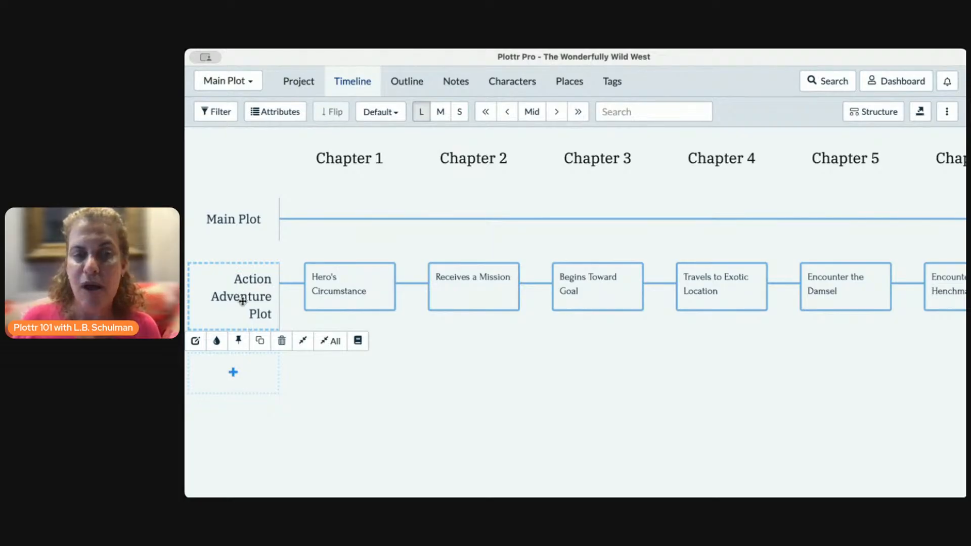
left_click(260, 341)
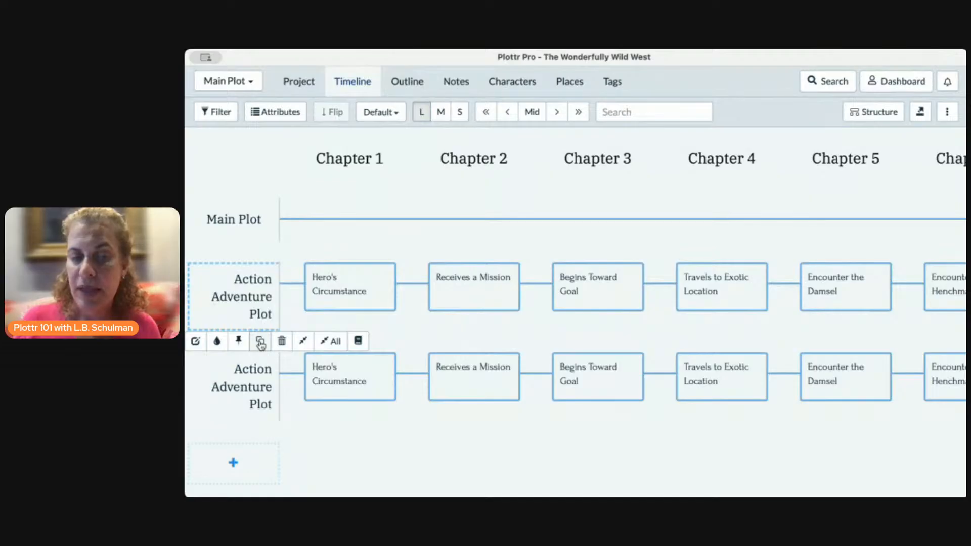
mouse_move(256, 383)
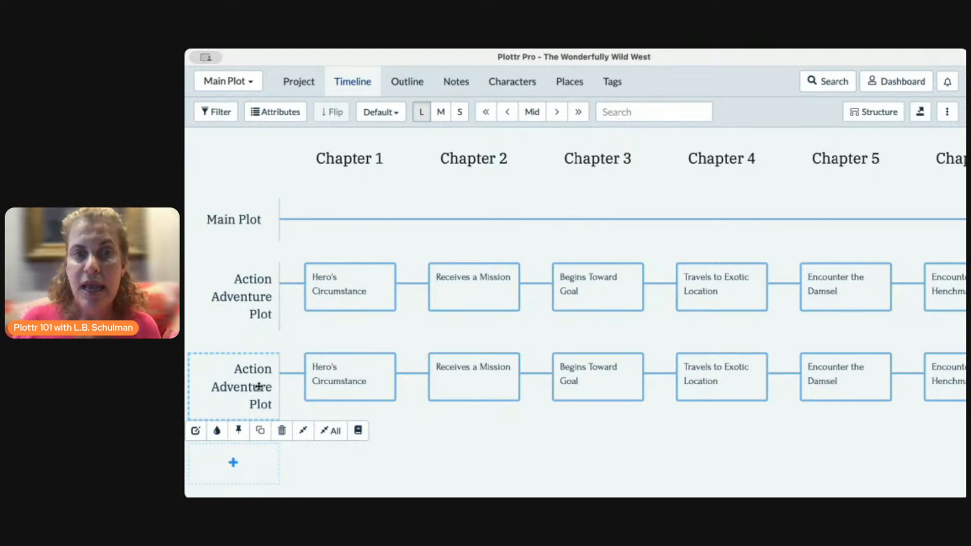
Duplicate the Series Two book in the project and set the copy's title to Book Three
left_click(304, 85)
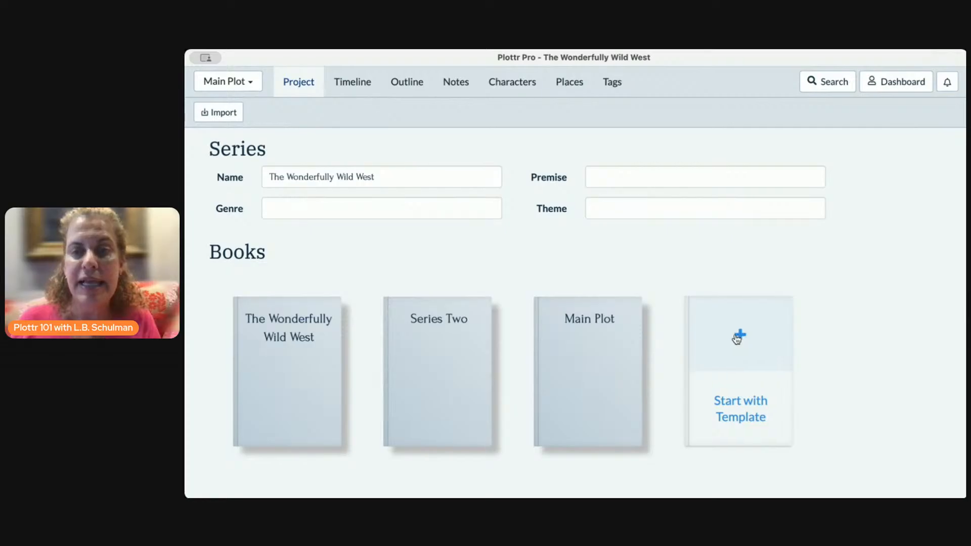
mouse_move(291, 314)
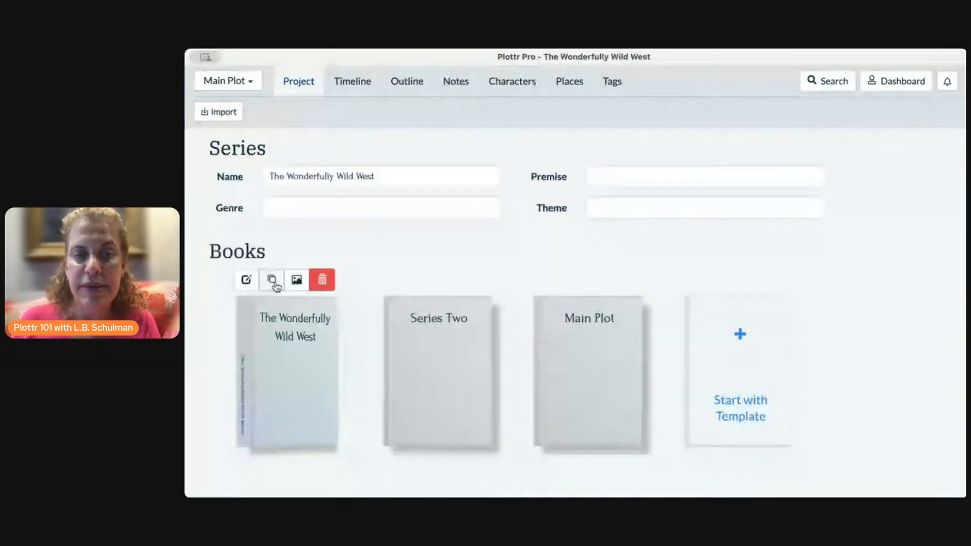
left_click(423, 280)
mouse_move(595, 304)
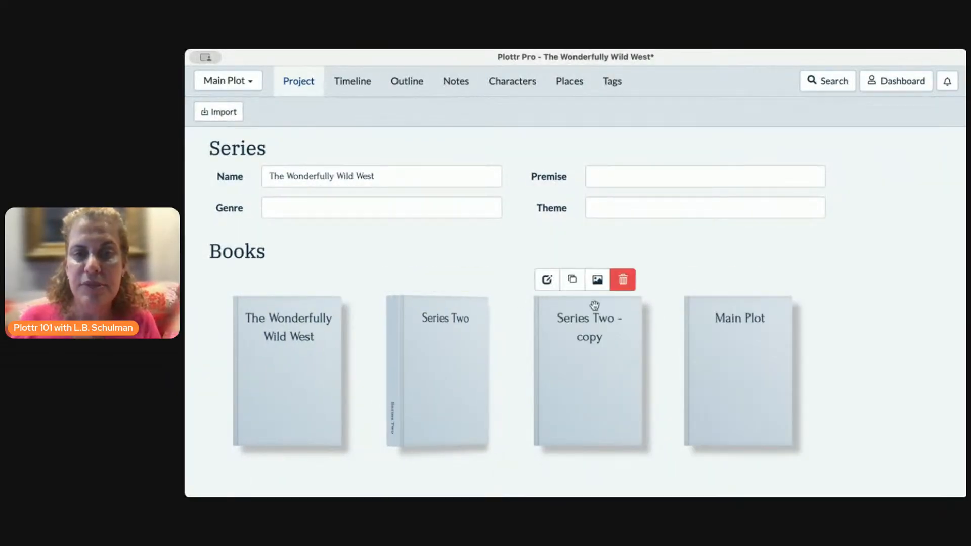
left_click(546, 280)
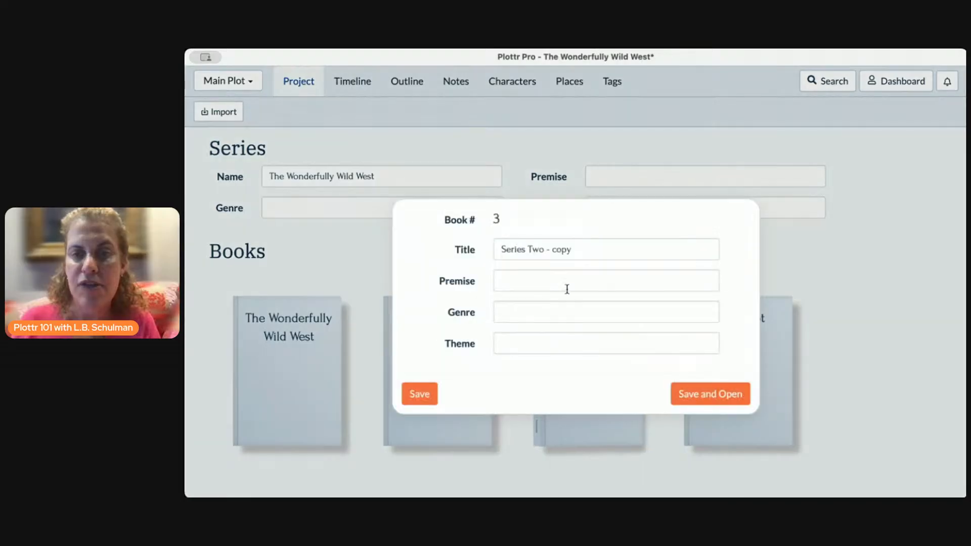
left_click(575, 248)
left_click_drag(575, 248, 482, 250)
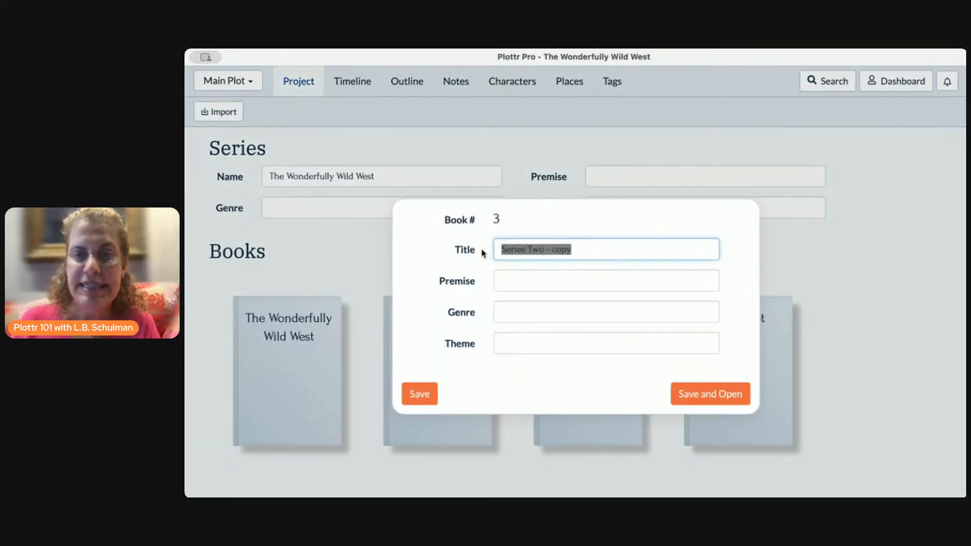
type("Book Three")
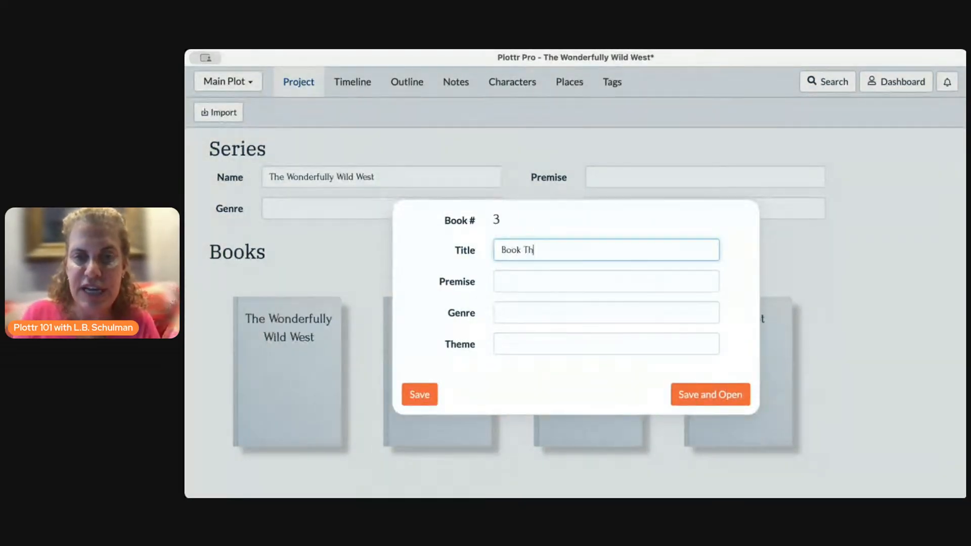
left_click(427, 395)
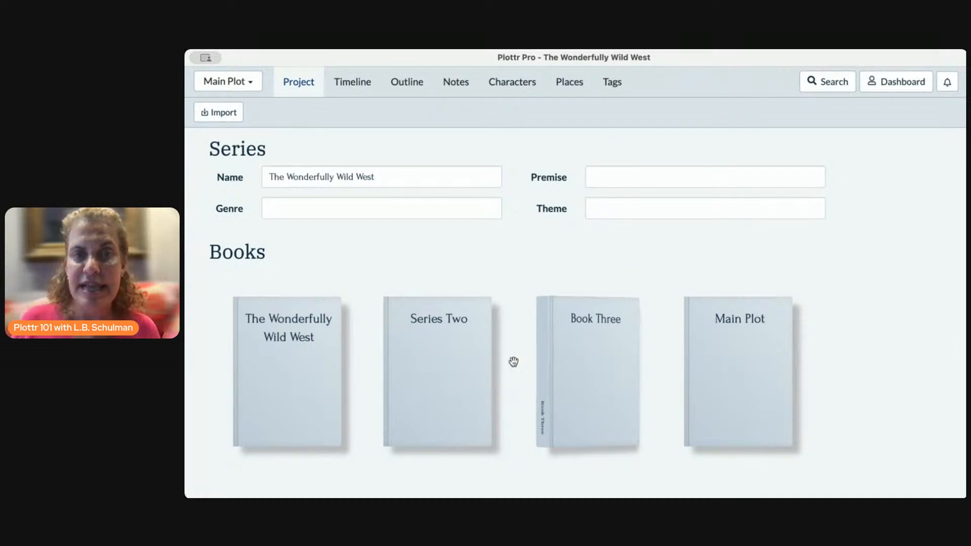
Check the first book's timeline and which books the duplicated Action Adventure Plot plotline in Main Plot can be moved to
left_click(301, 344)
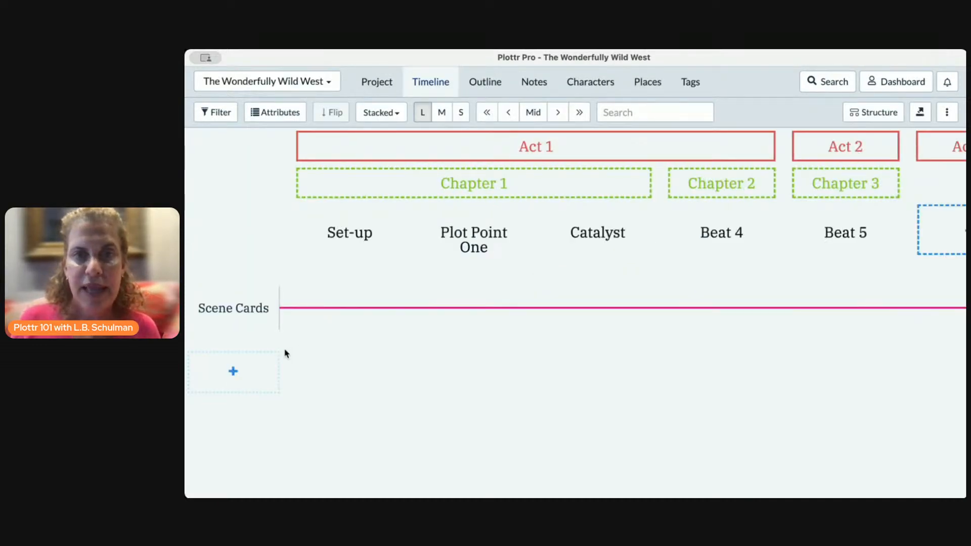
left_click(375, 87)
left_click(711, 361)
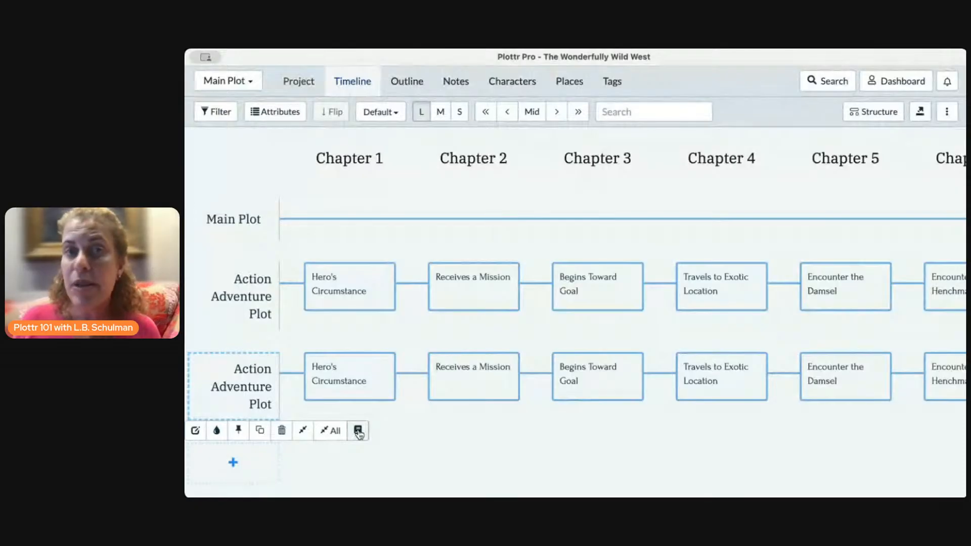
left_click(358, 431)
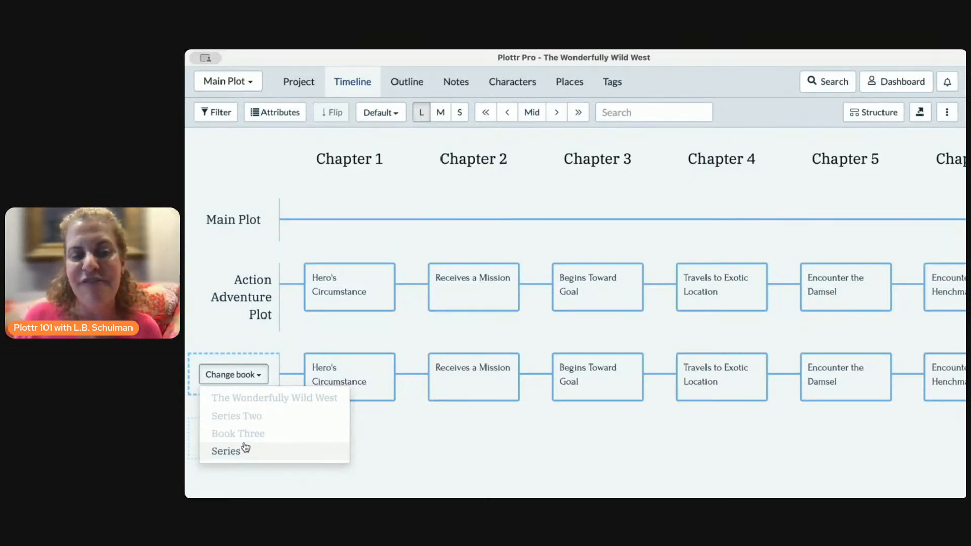
mouse_move(247, 420)
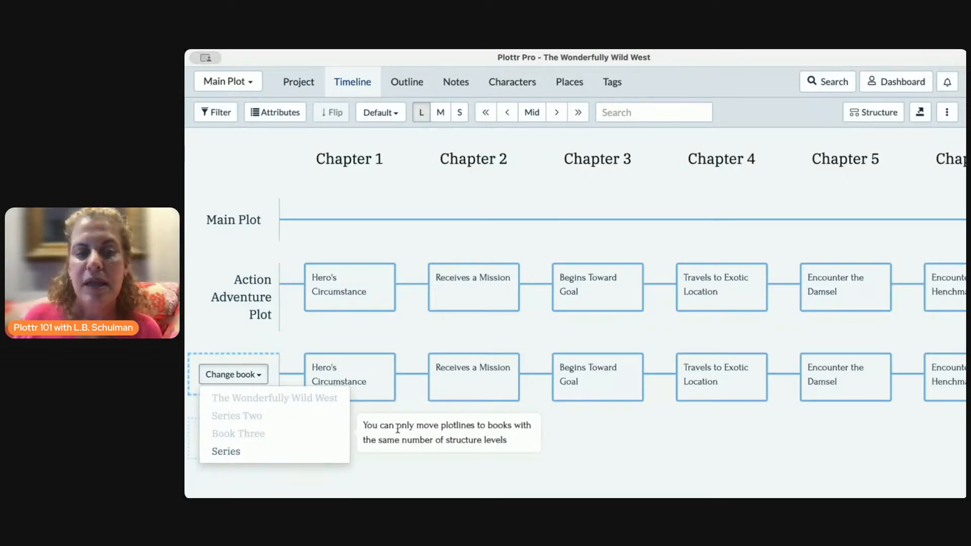
left_click(551, 453)
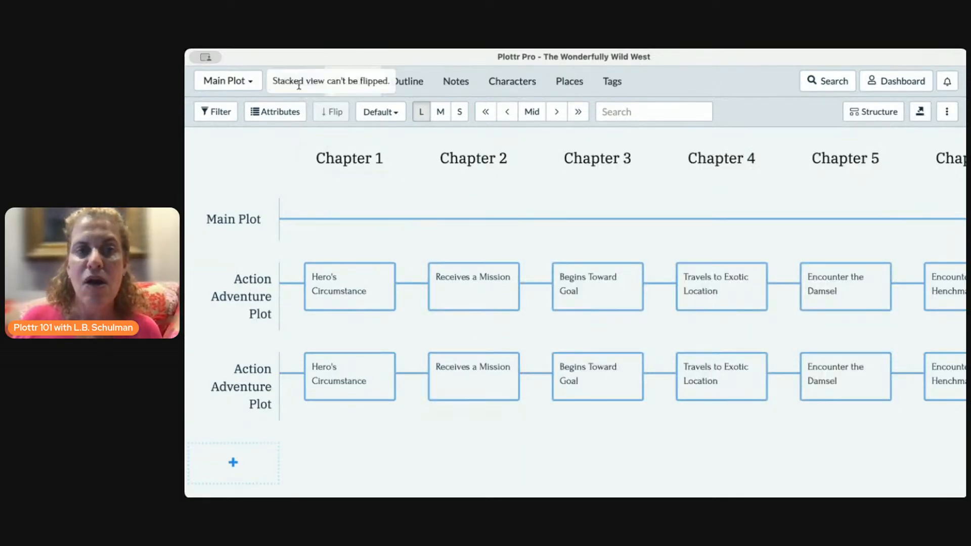
Look at the Book Three timeline and its additional timeline options, and return to the project's book overview
left_click(298, 82)
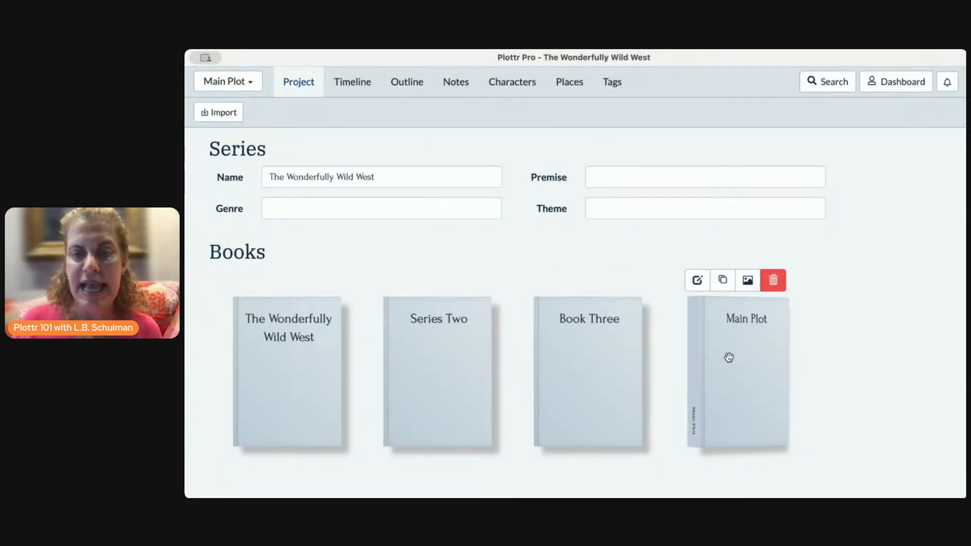
left_click(603, 359)
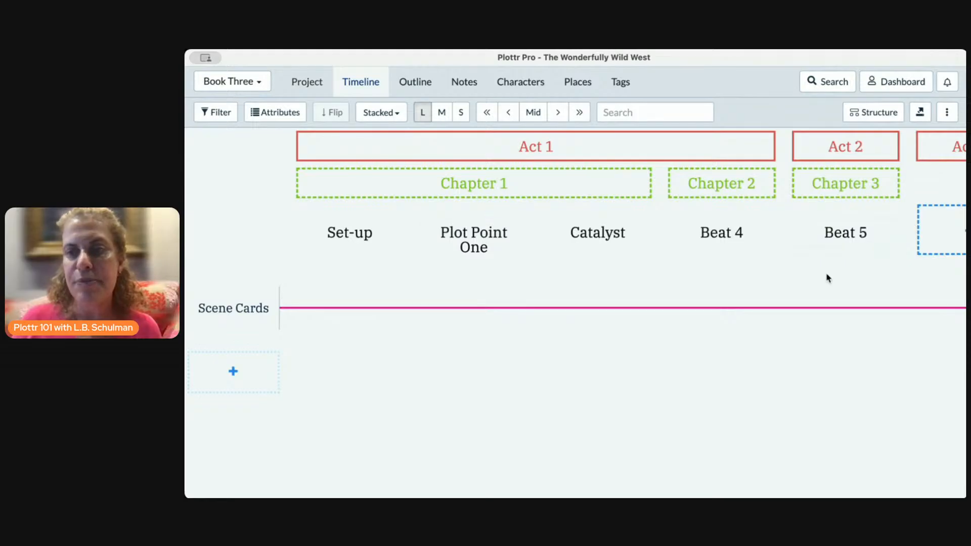
left_click(948, 112)
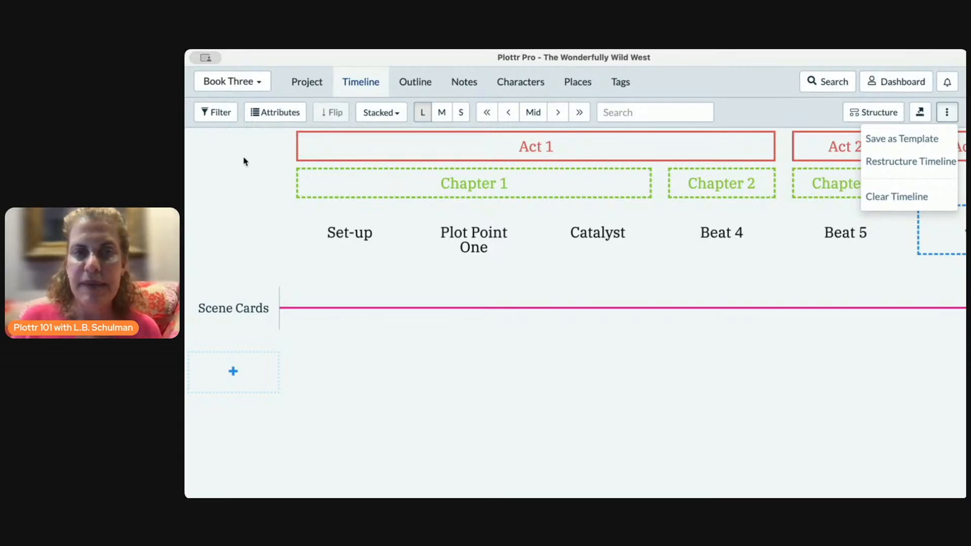
left_click(306, 92)
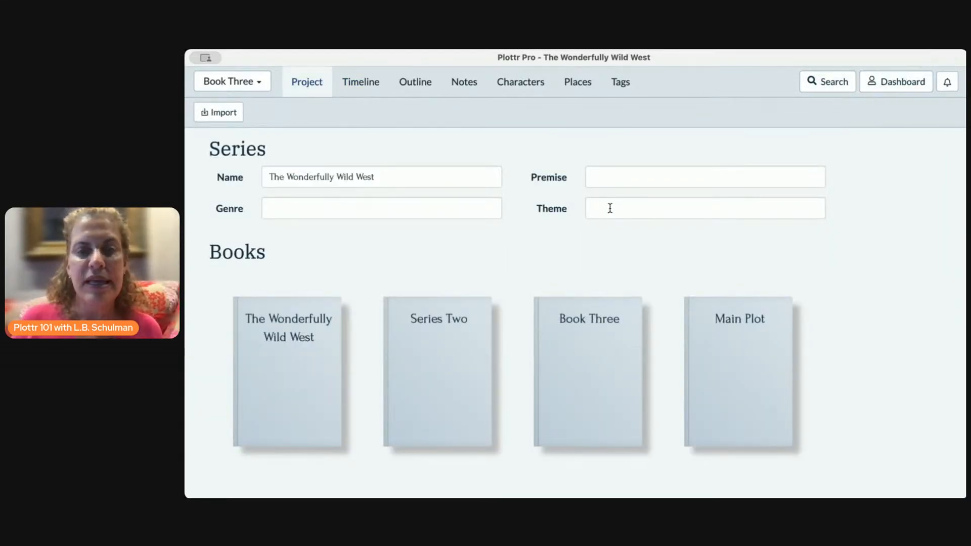
Open The Wonderfully Wild West book's timeline and view the templates available for a new plotline without applying one
left_click(305, 359)
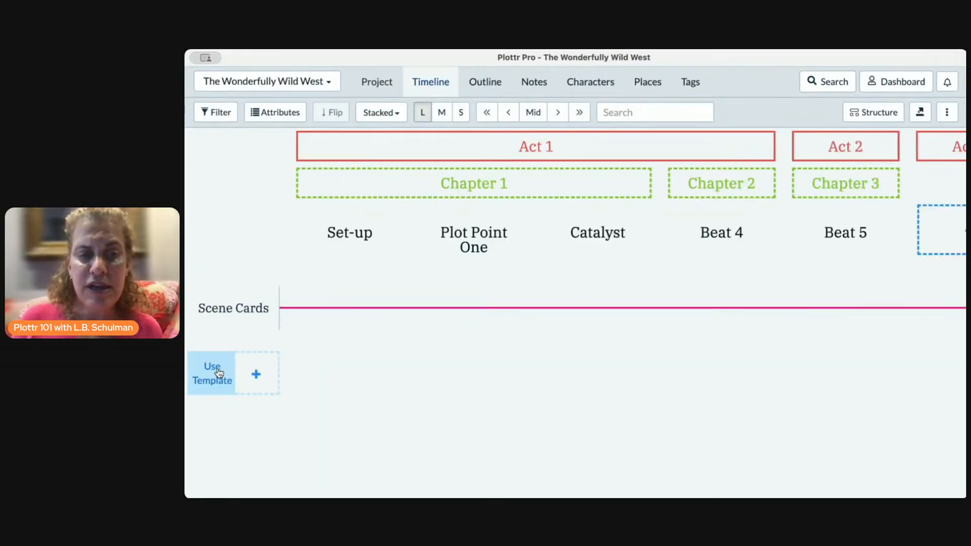
left_click(212, 379)
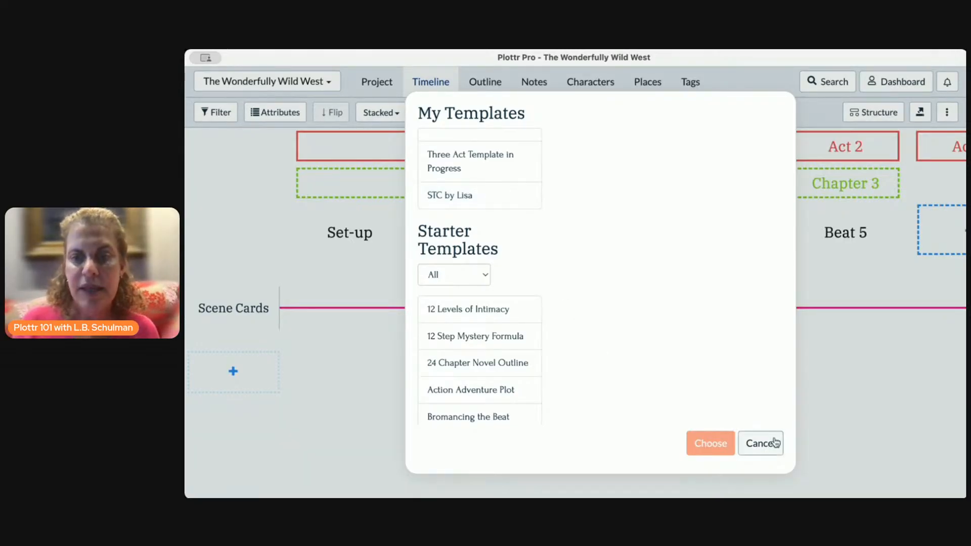
left_click(761, 443)
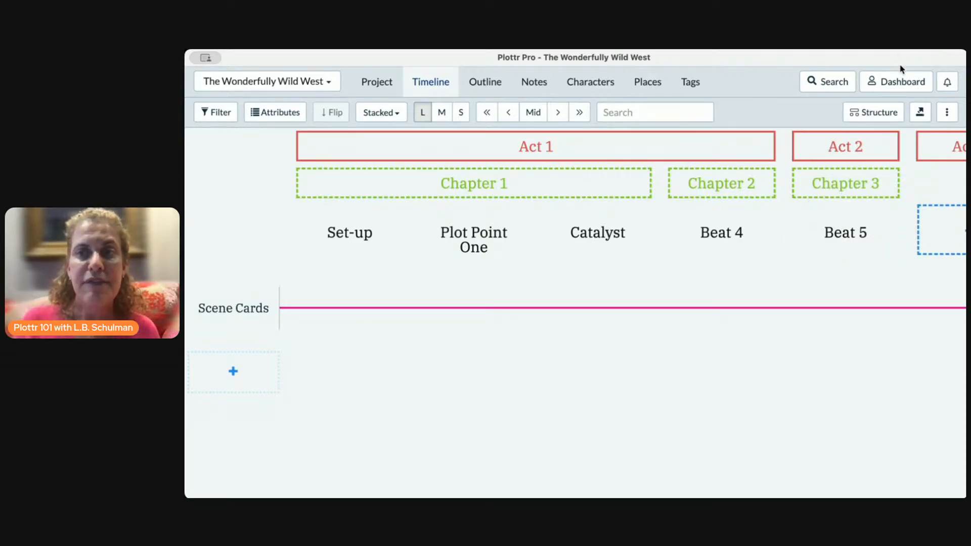
View the personal and project templates offered for creating a new project, without creating one
left_click(898, 83)
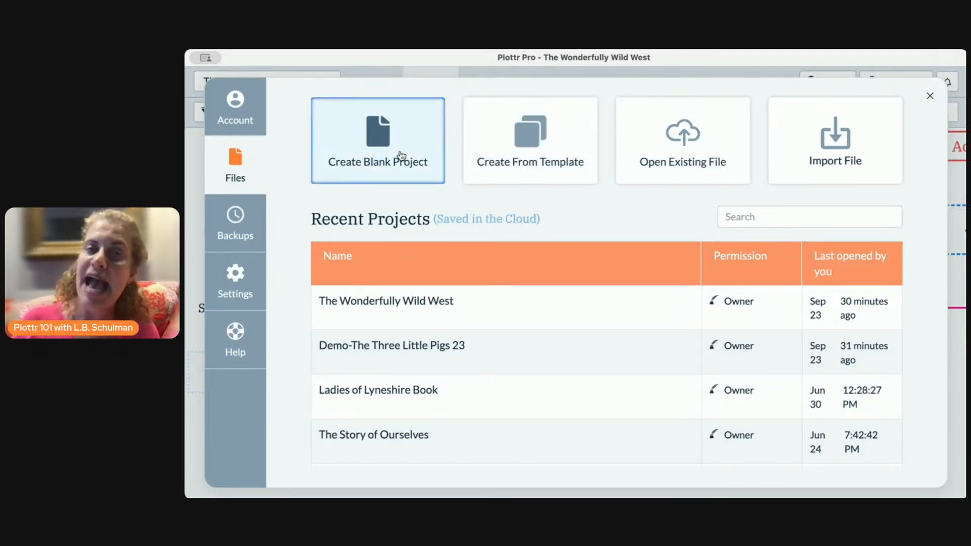
left_click(542, 143)
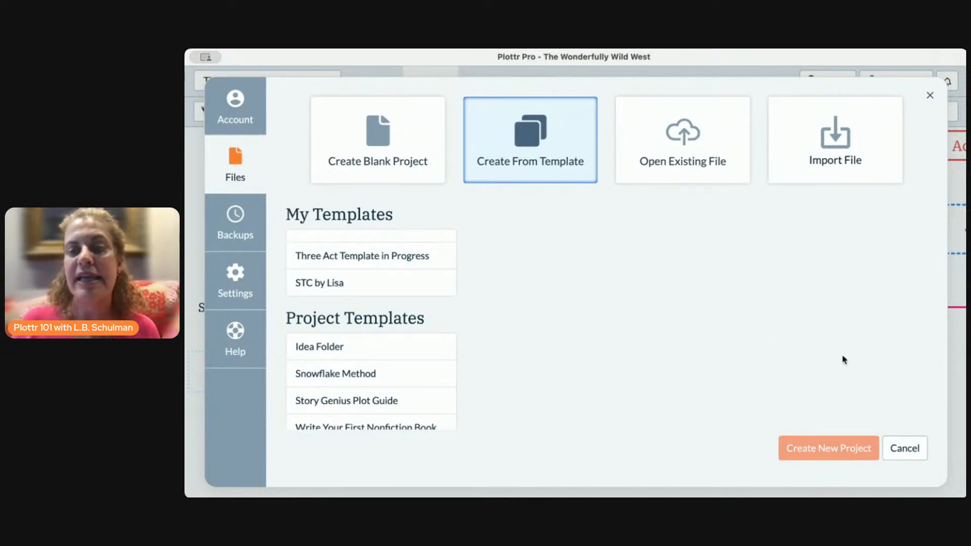
left_click(904, 449)
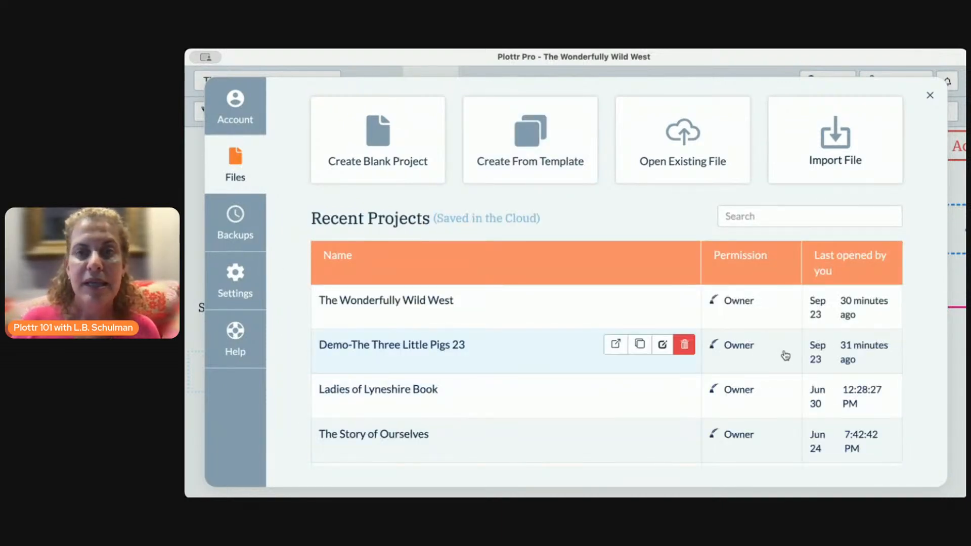
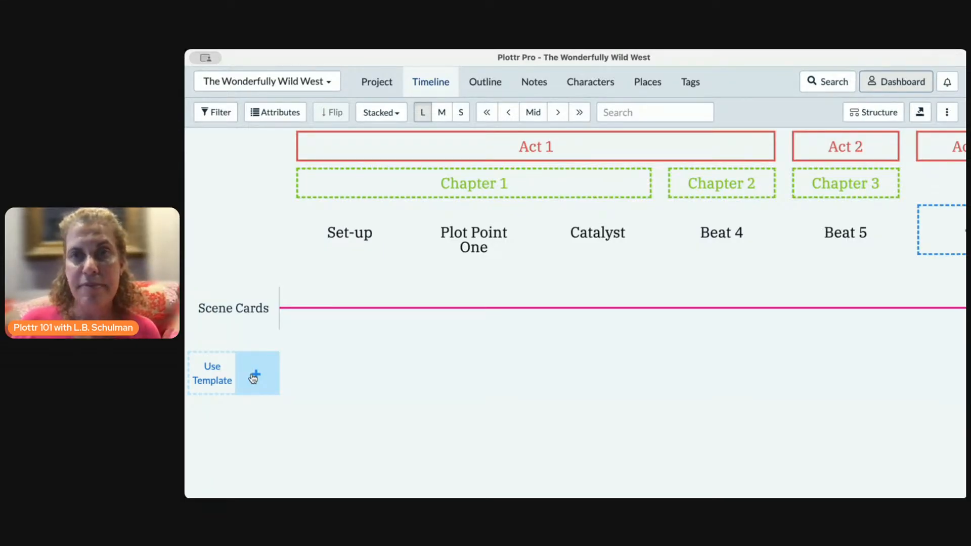
Add two plotlines named Jack and Vicki below the Scene Cards plotline on the book's timeline
left_click(253, 377)
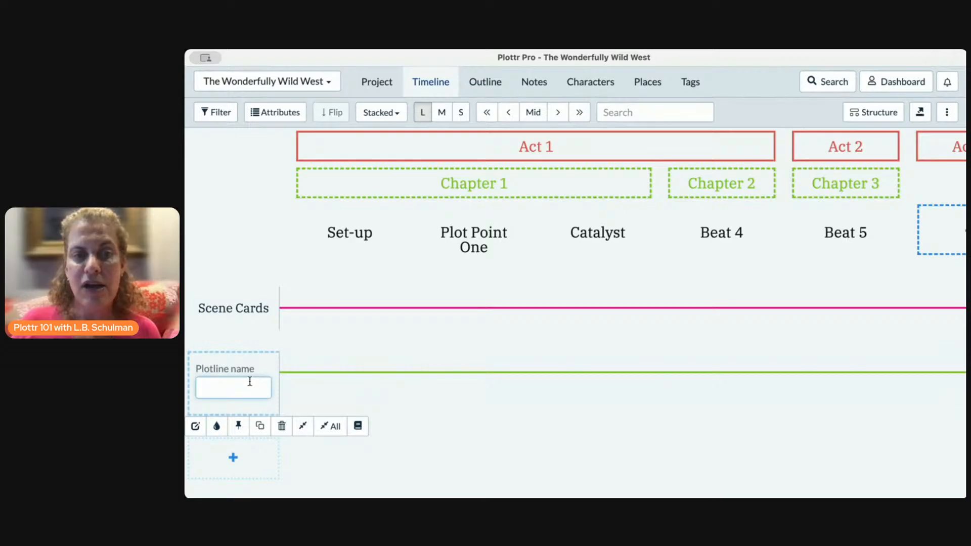
type("Jack")
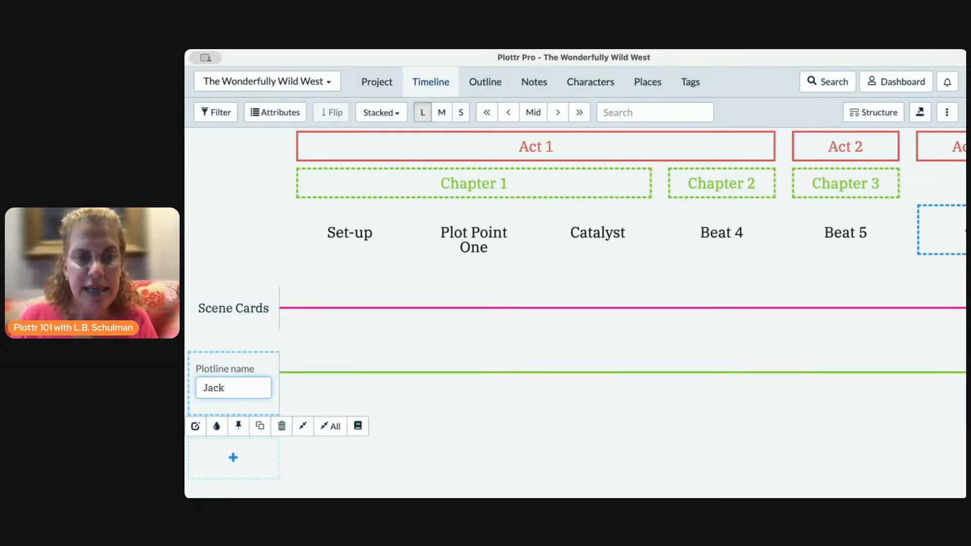
key("Return")
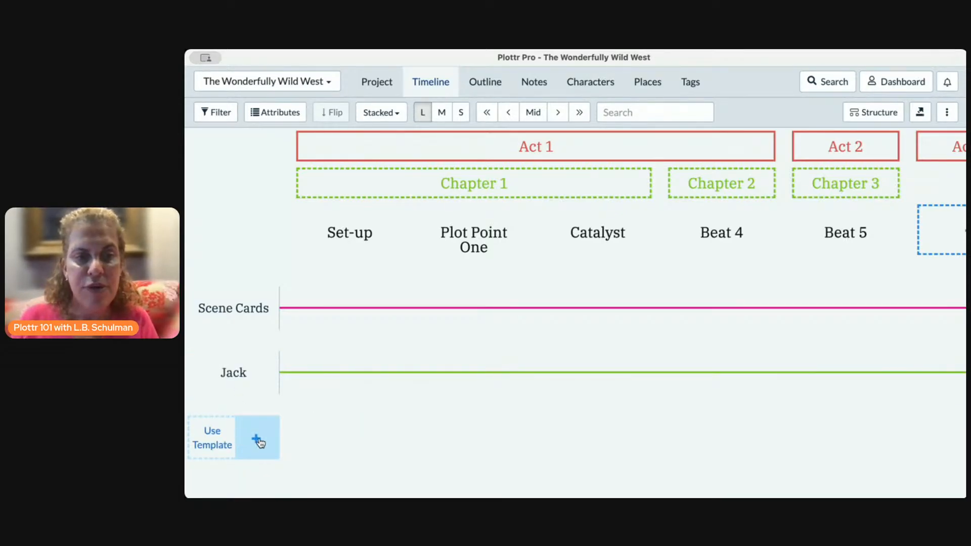
left_click(256, 439)
type("Vicki")
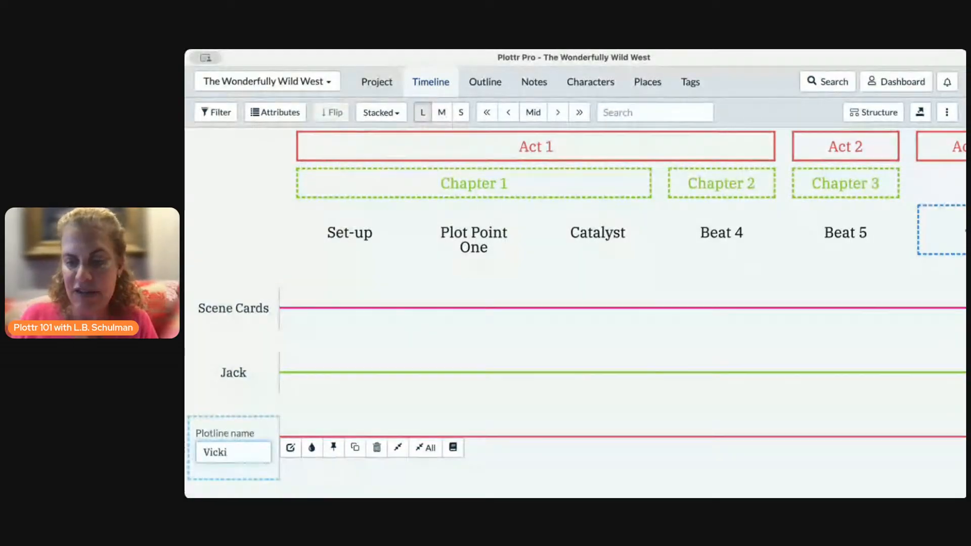
key("Return")
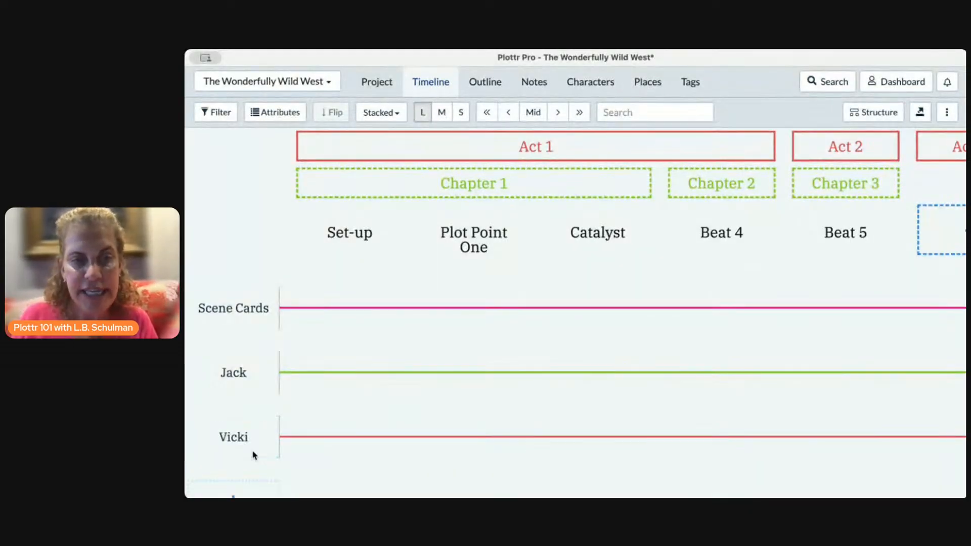
mouse_move(287, 451)
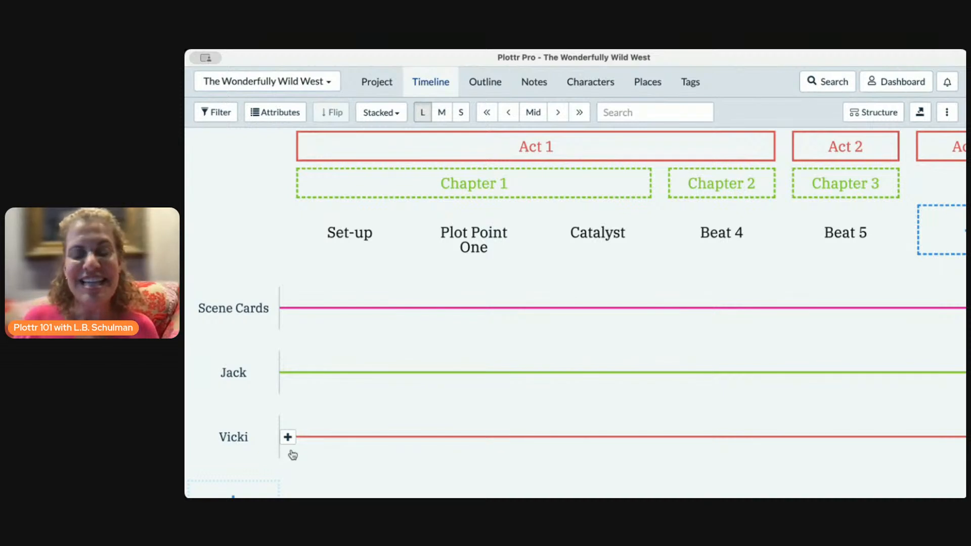
scroll(293, 455, "down", 2)
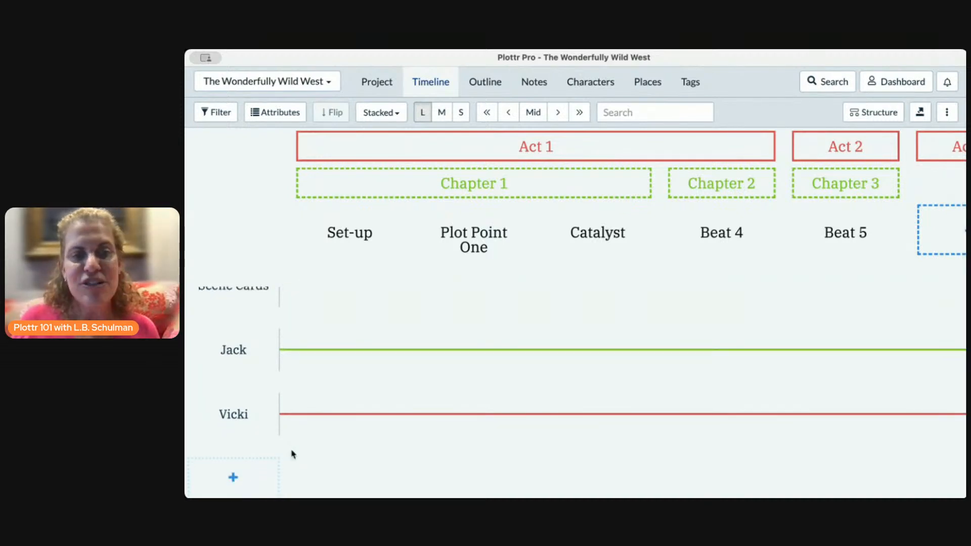
scroll(292, 455, "up", 1)
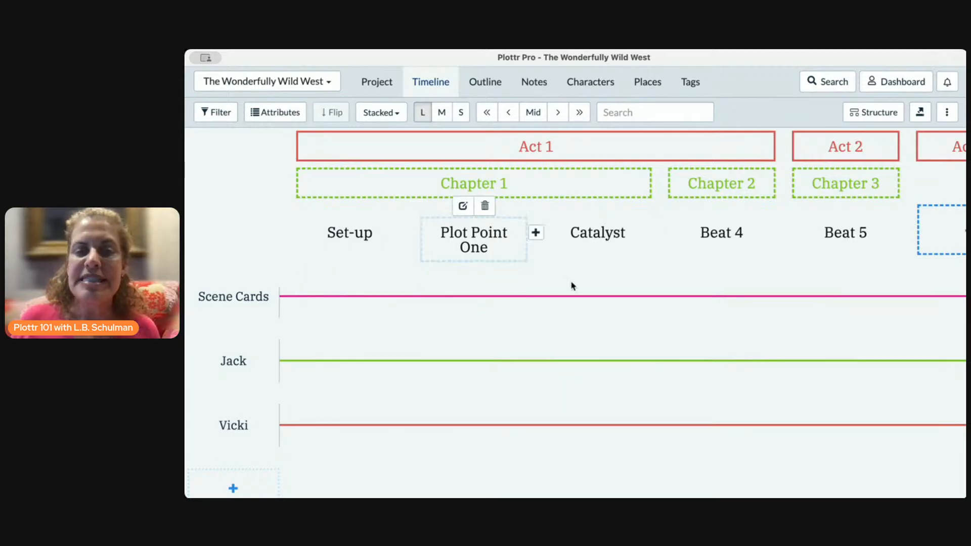
Add a plotline named Calendaring below Vicki on the timeline
mouse_move(332, 371)
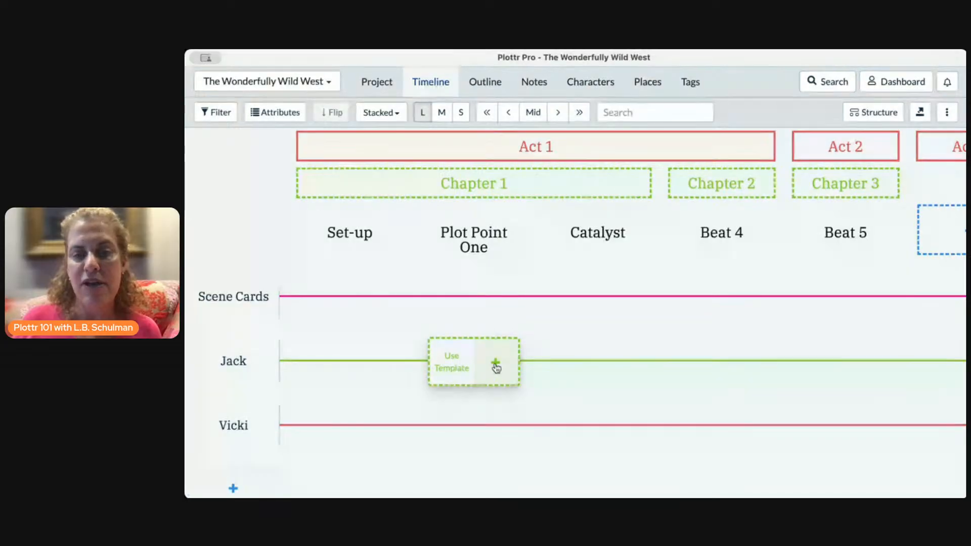
left_click(494, 364)
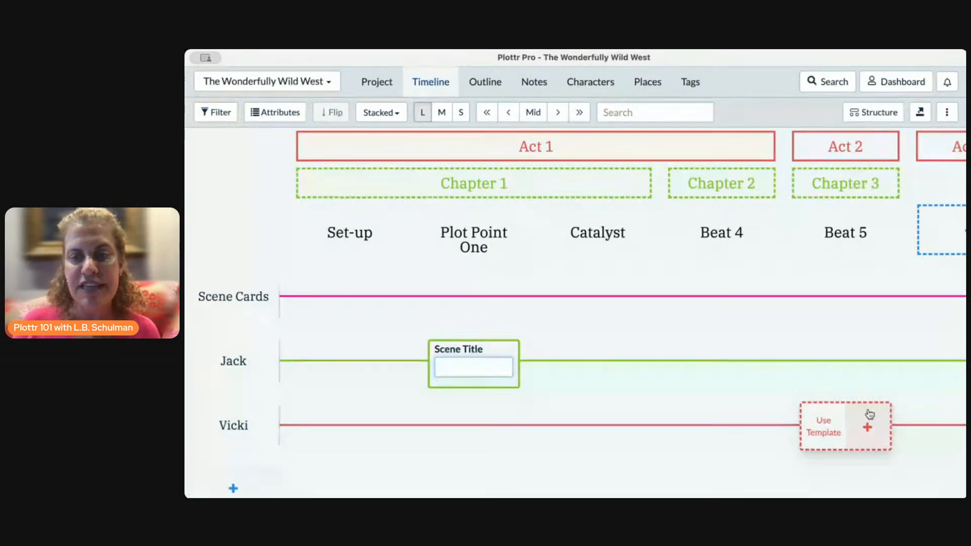
scroll(613, 370, "down", 2)
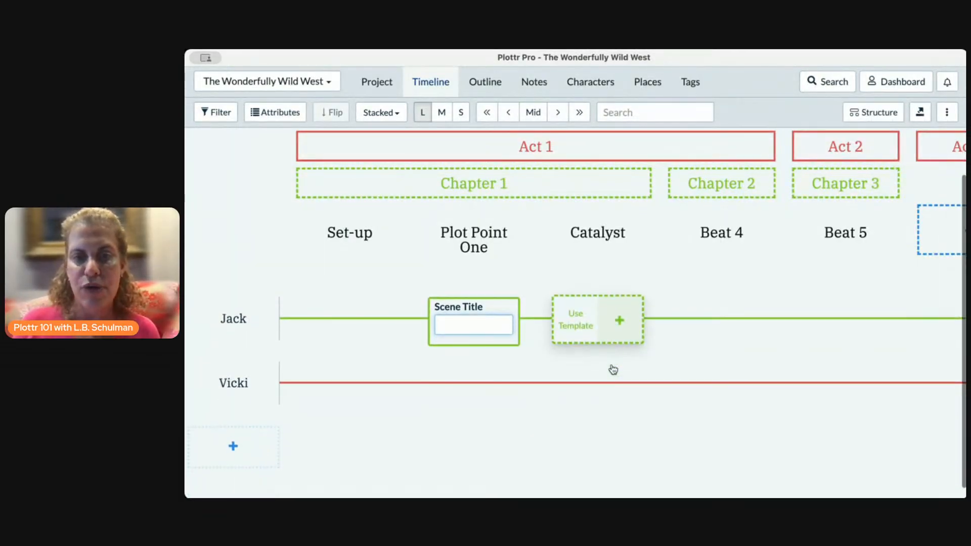
left_click(252, 456)
left_click(252, 456)
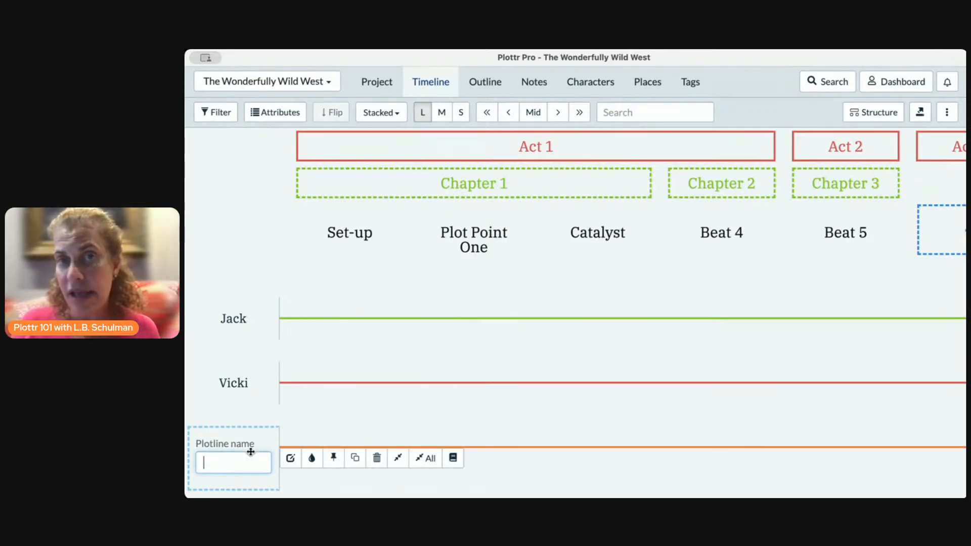
type("Calendaring")
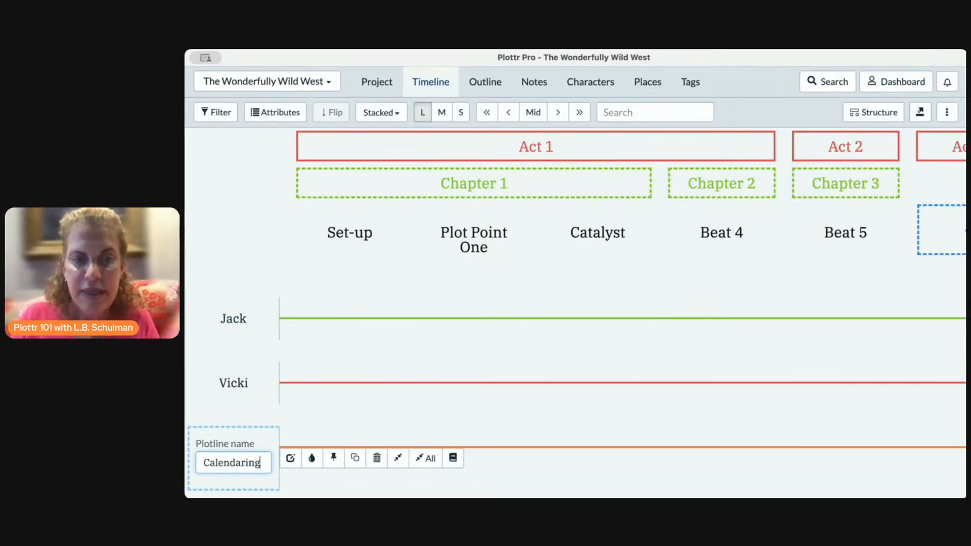
key("Return")
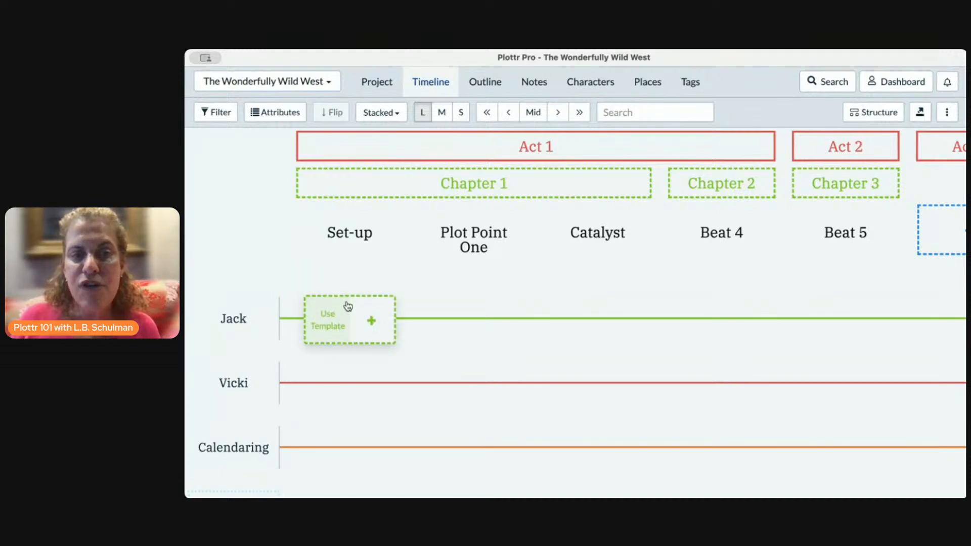
Add a scene card titled "July 12 Th 2pm" to the Calendaring plotline under the Set-up beat
mouse_move(360, 310)
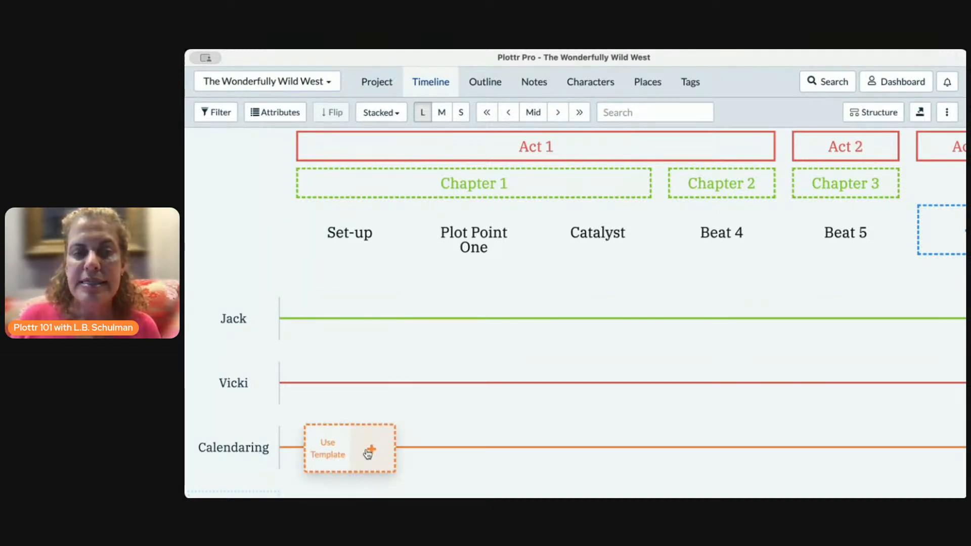
left_click(370, 449)
type("Juky 12")
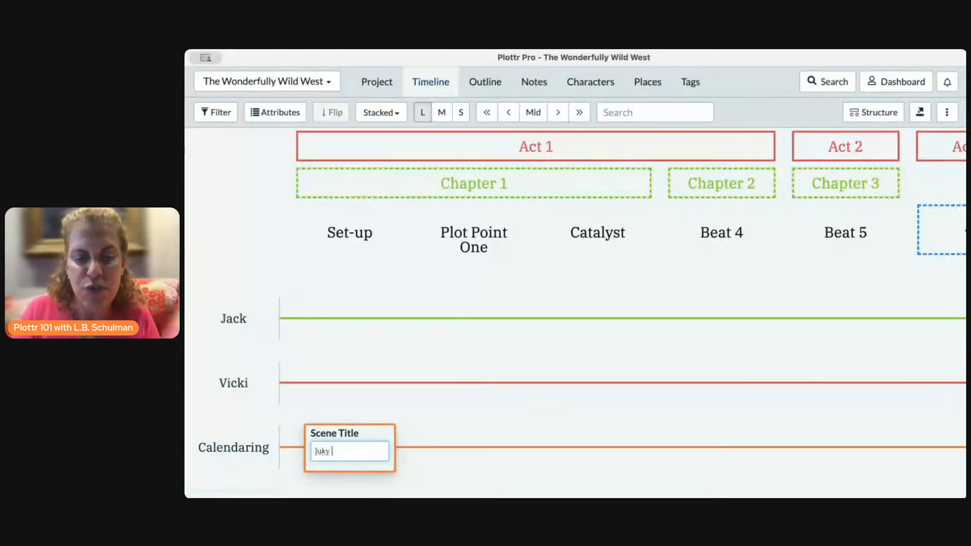
key("BackSpace")
key("BackSpace")
key("BackSpace")
key("BackSpace")
key("BackSpace")
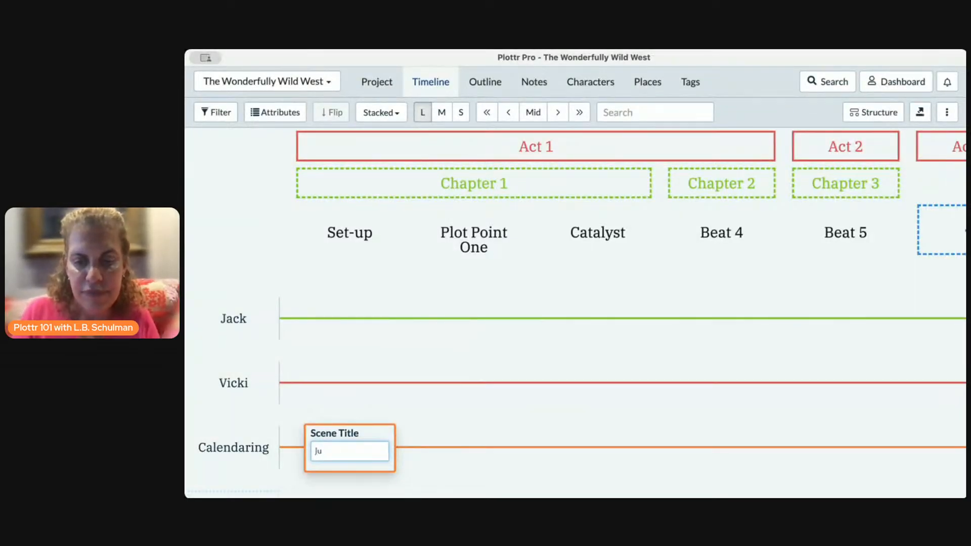
type("ly 12")
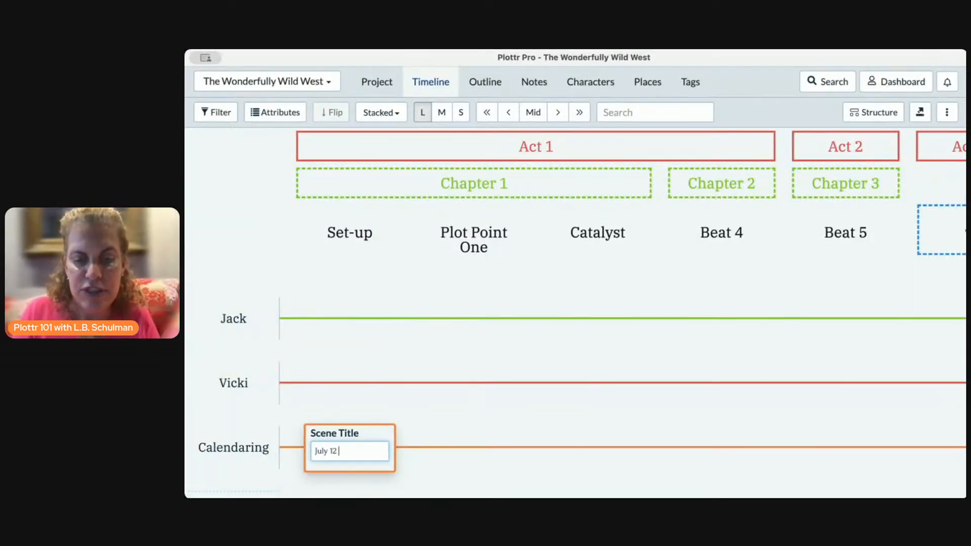
type(" Th 2p")
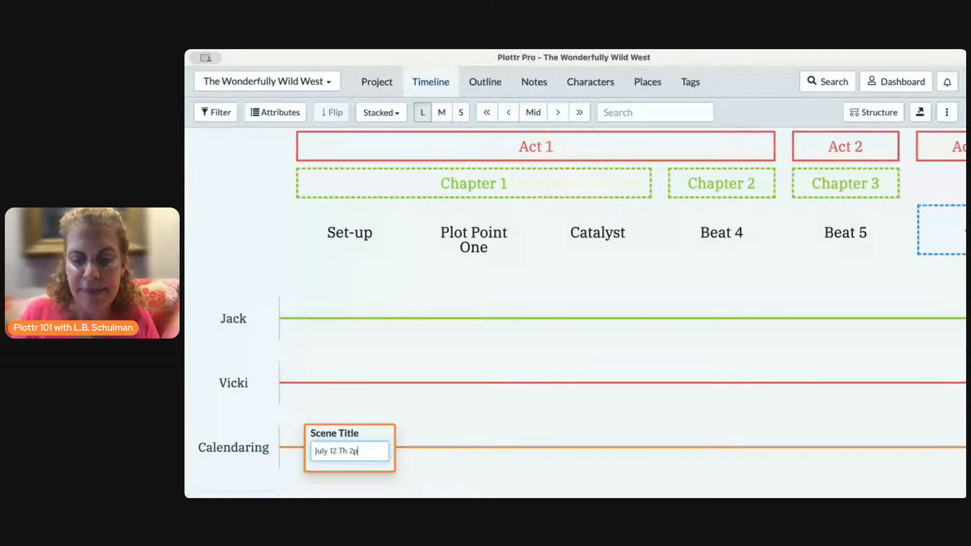
type("m")
key("Return")
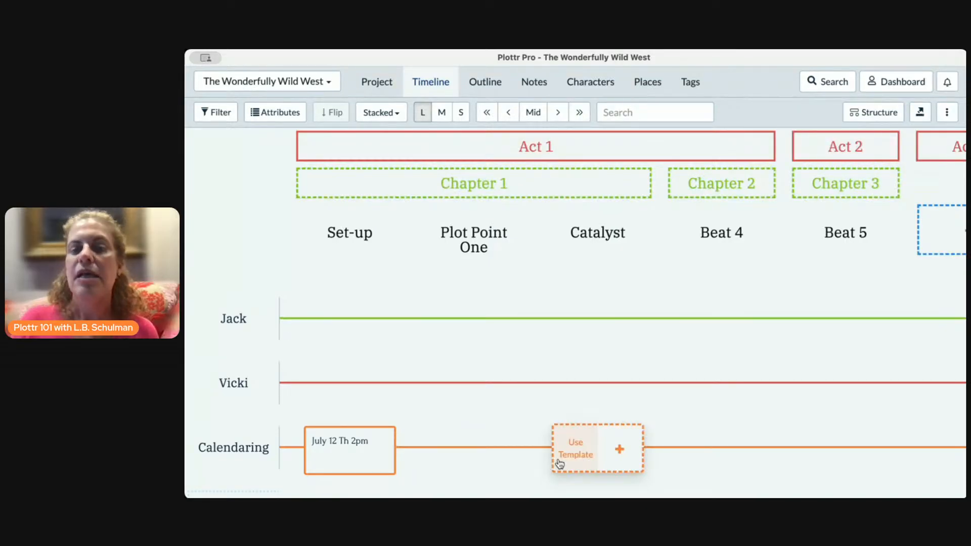
Add a plotline named Clues below Calendaring and make the window taller to fit more plotlines
scroll(559, 464, "down", 1)
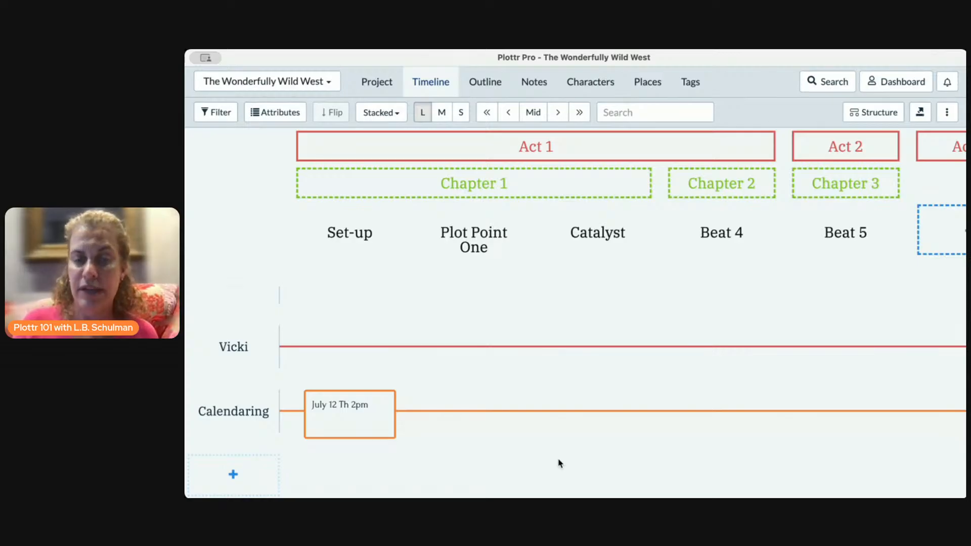
left_click(256, 470)
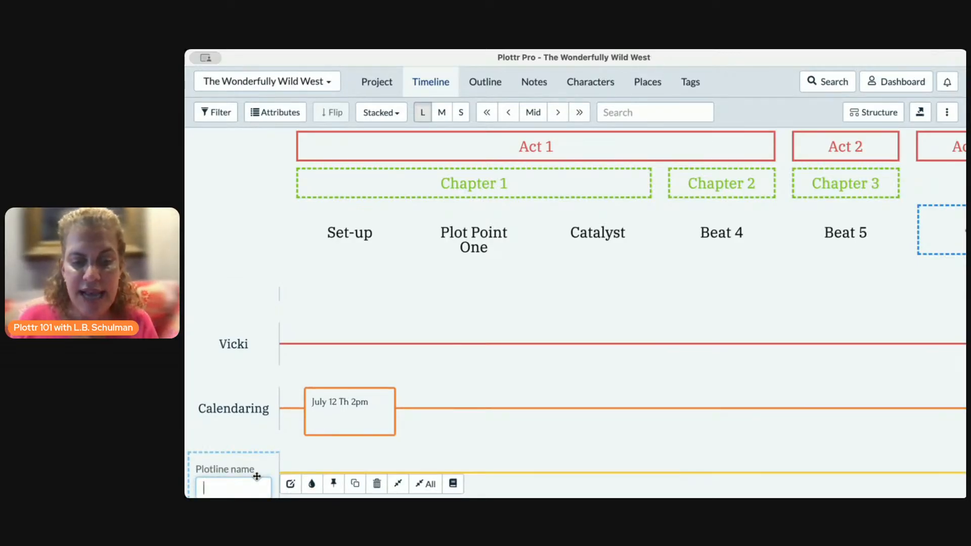
type("Clues")
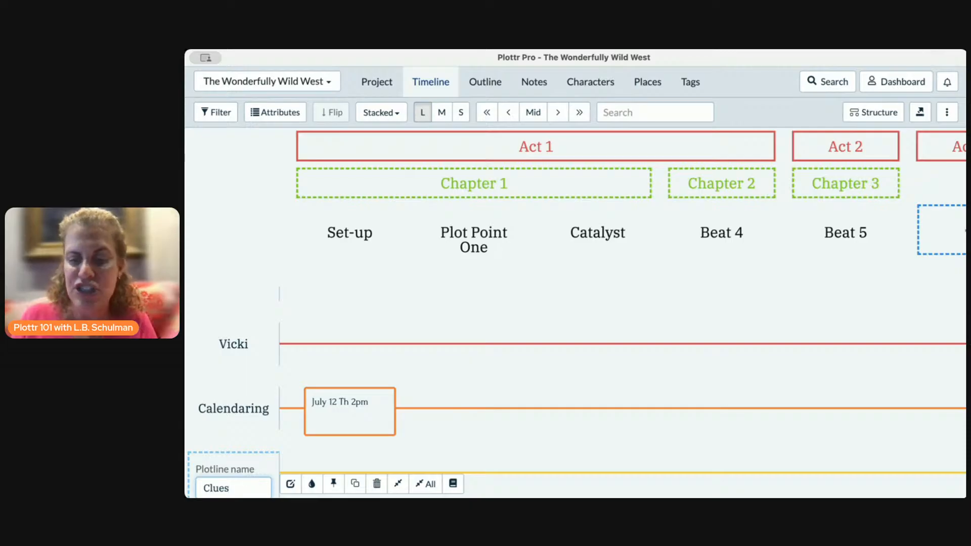
key("Return")
mouse_move(356, 497)
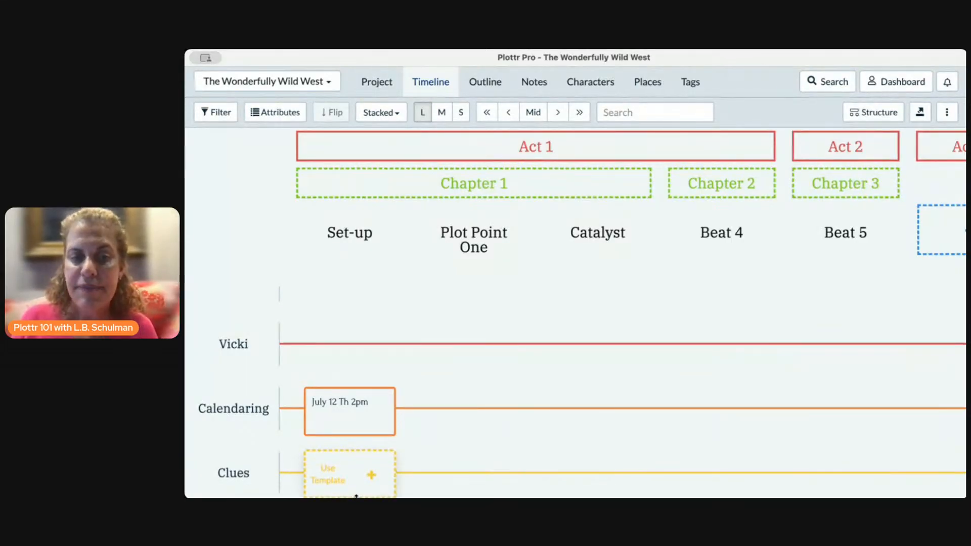
left_click_drag(357, 497, 362, 542)
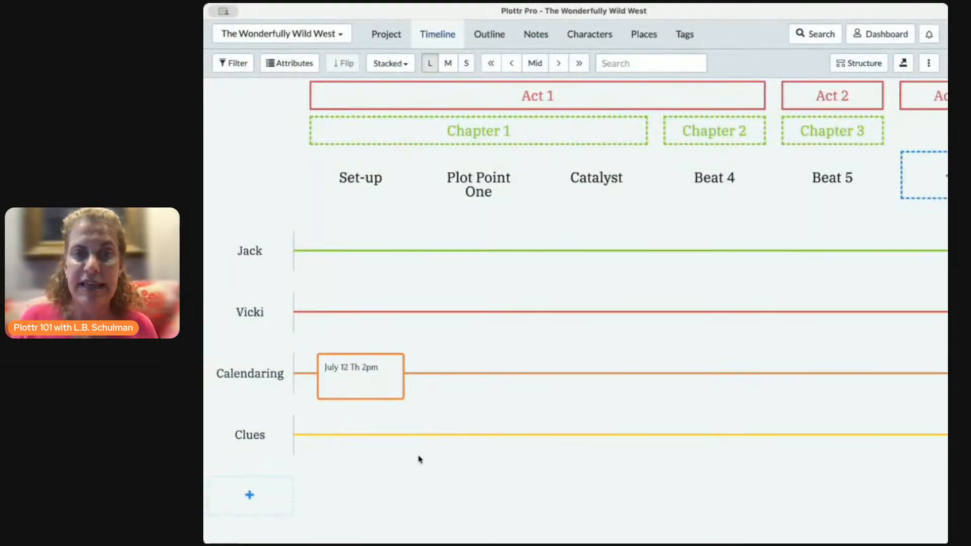
Add a scene card titled "Jack loses his best horse" to the Scene Cards plotline under the Set-up beat
mouse_move(373, 243)
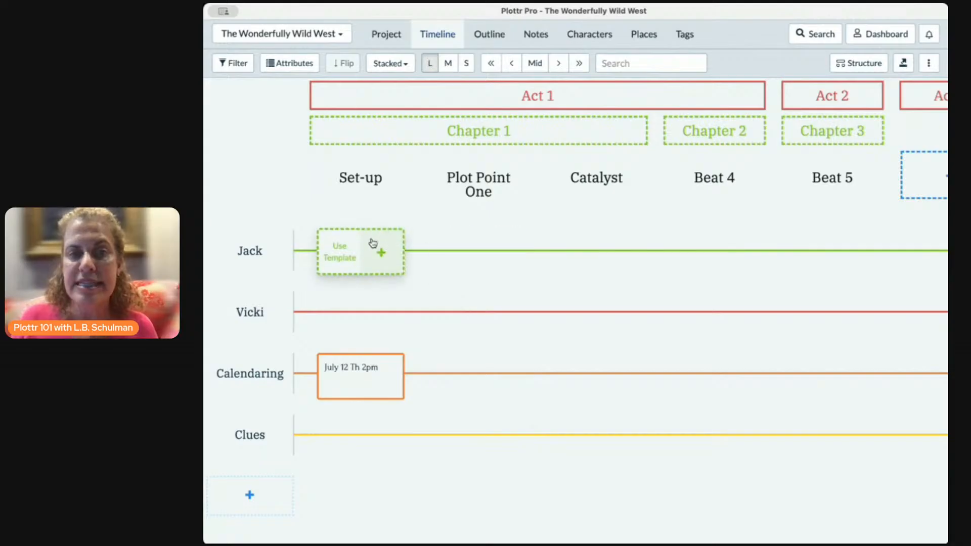
mouse_move(381, 436)
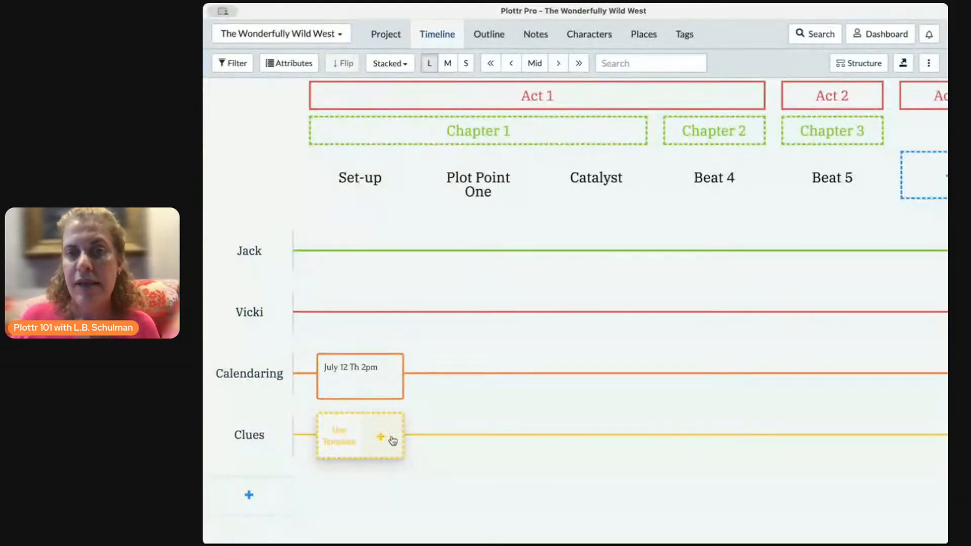
mouse_move(642, 423)
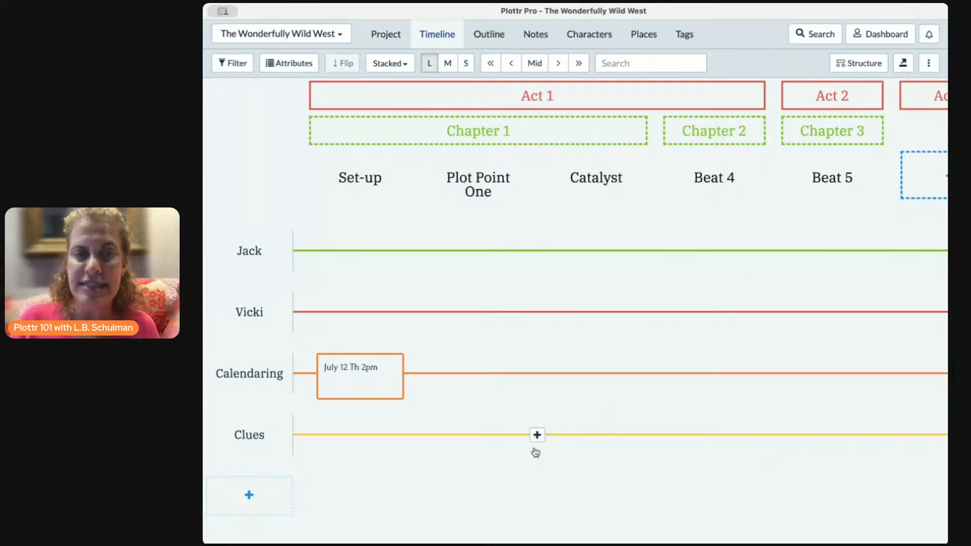
scroll(506, 393, "up", 1)
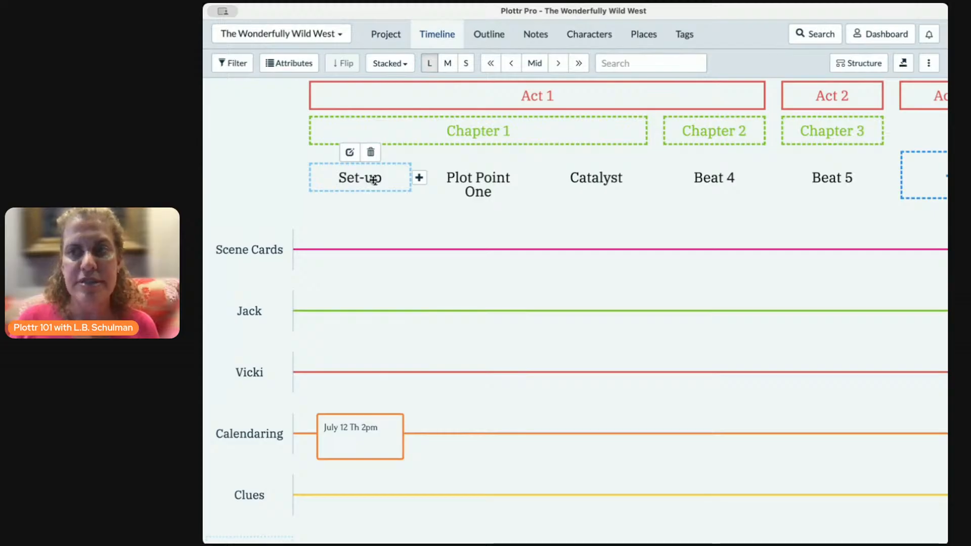
mouse_move(375, 243)
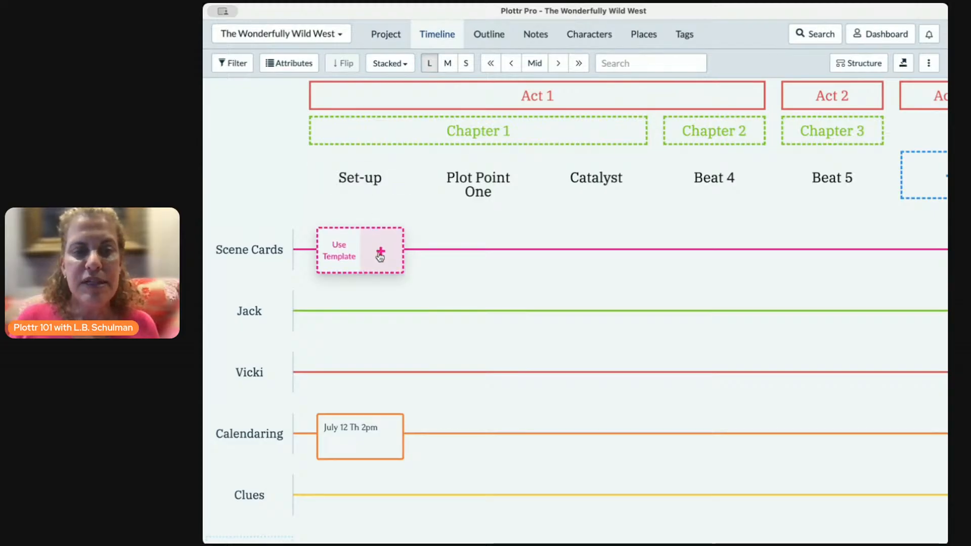
mouse_move(266, 251)
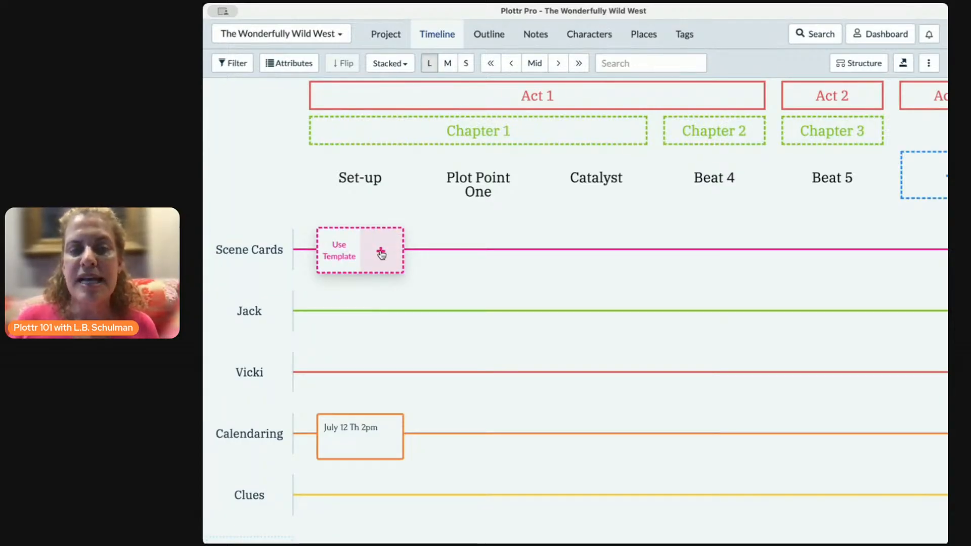
left_click(380, 253)
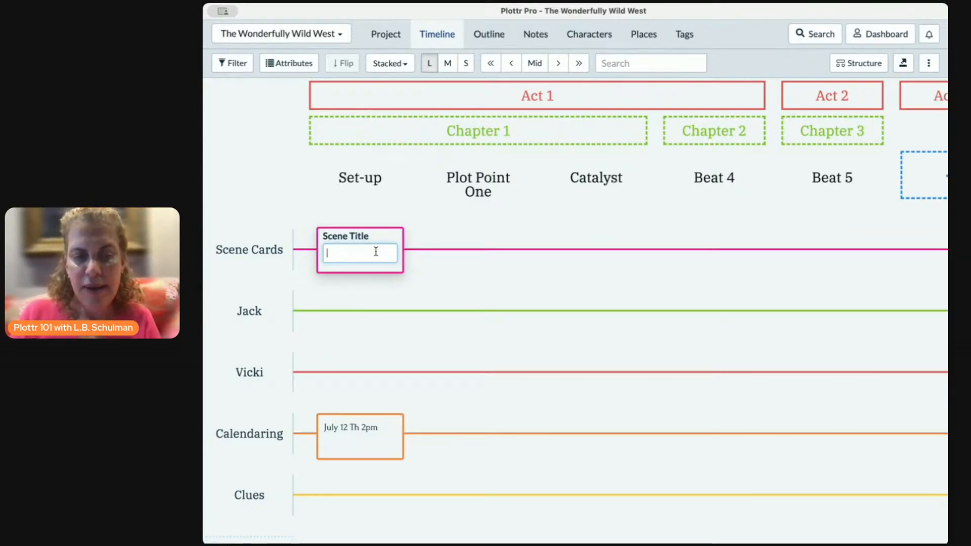
type("Jack lose")
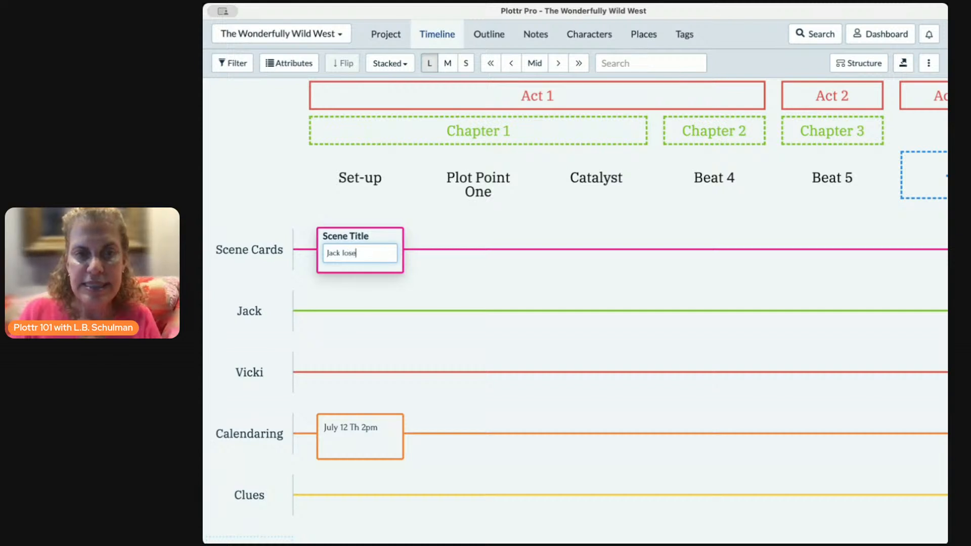
type("s his best hor")
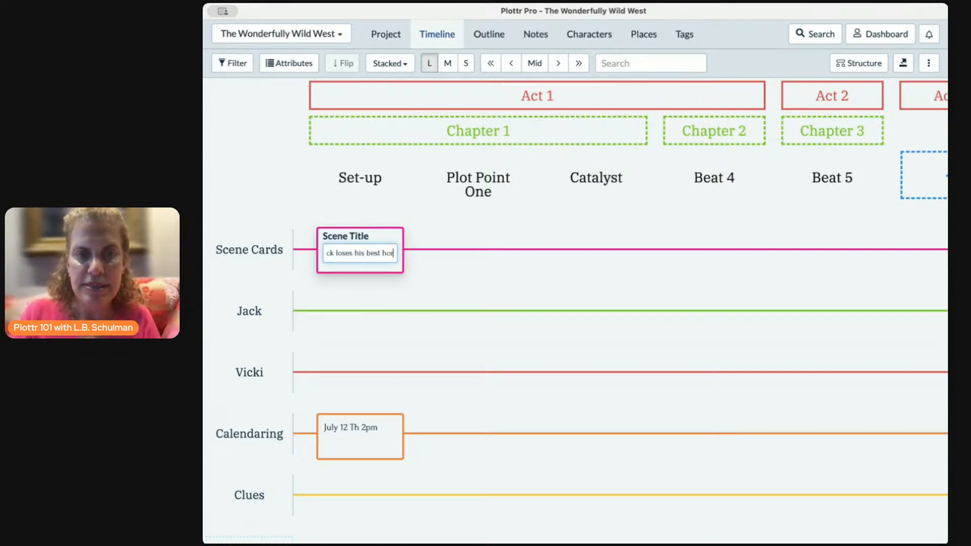
type("se")
key("Return")
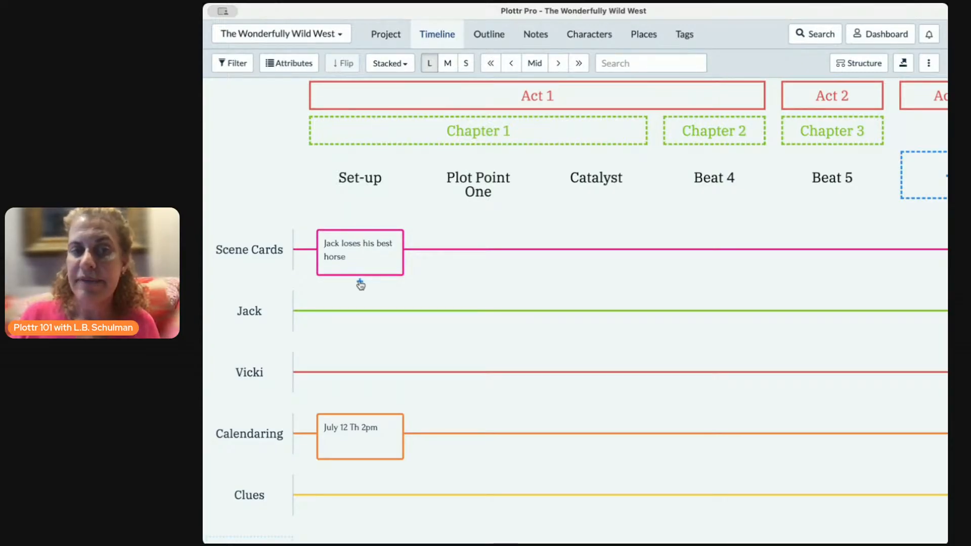
Add a scene card titled "Vicki gets a divorce" below the horse card in the Scene Cards plotline's Set-up beat and open its details
left_click(361, 283)
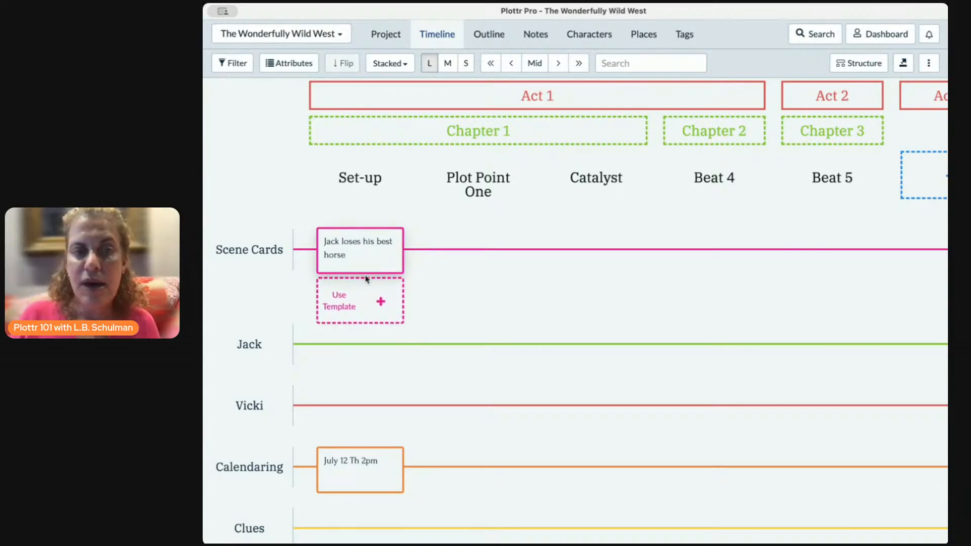
left_click(380, 298)
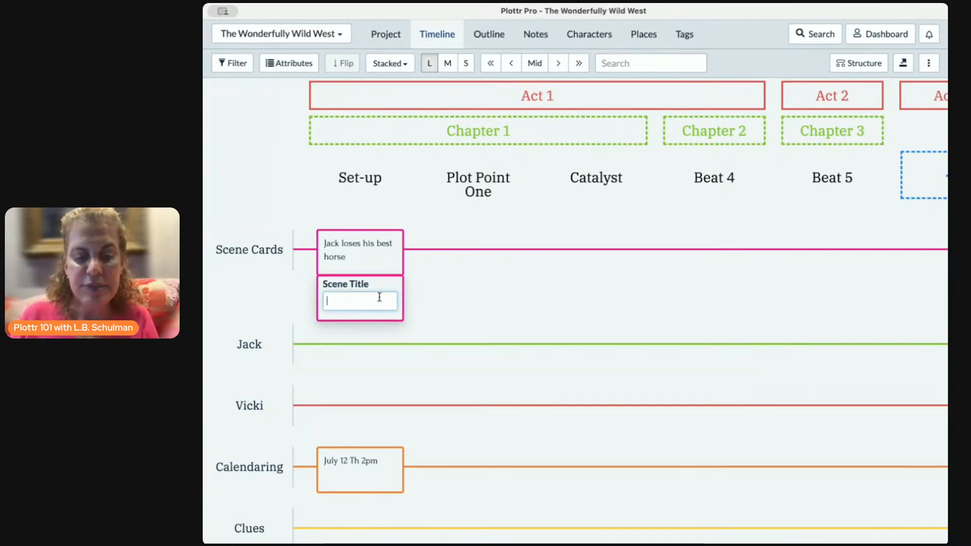
type("Vicki")
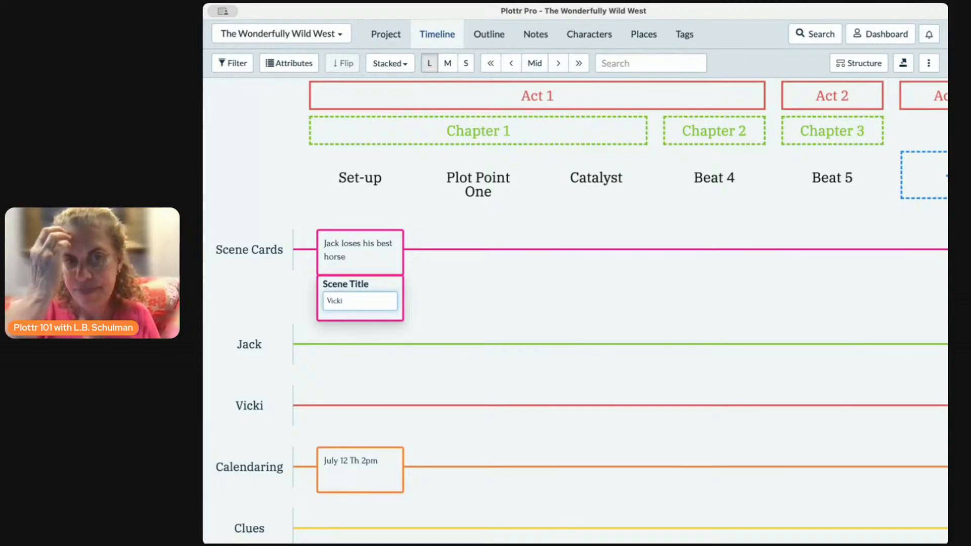
type(" gets a d")
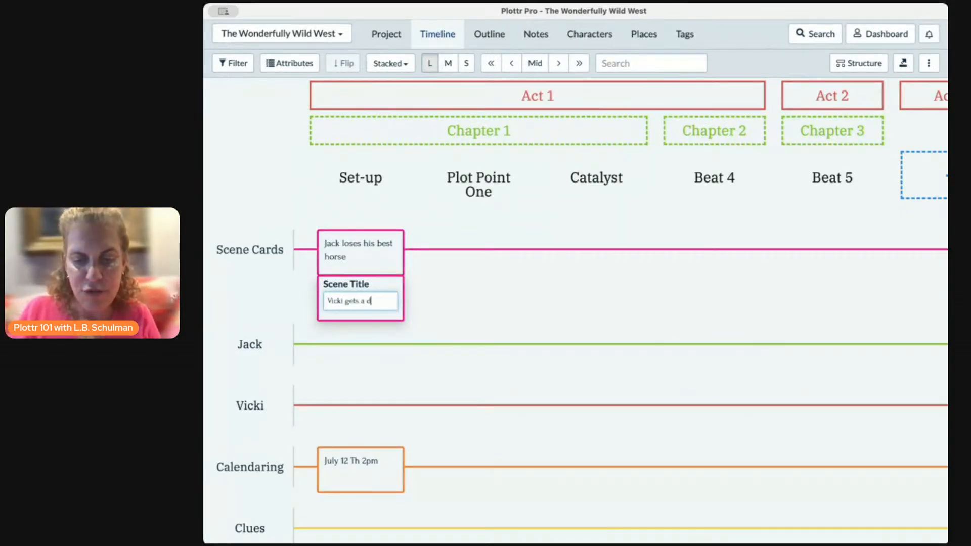
type("ovo")
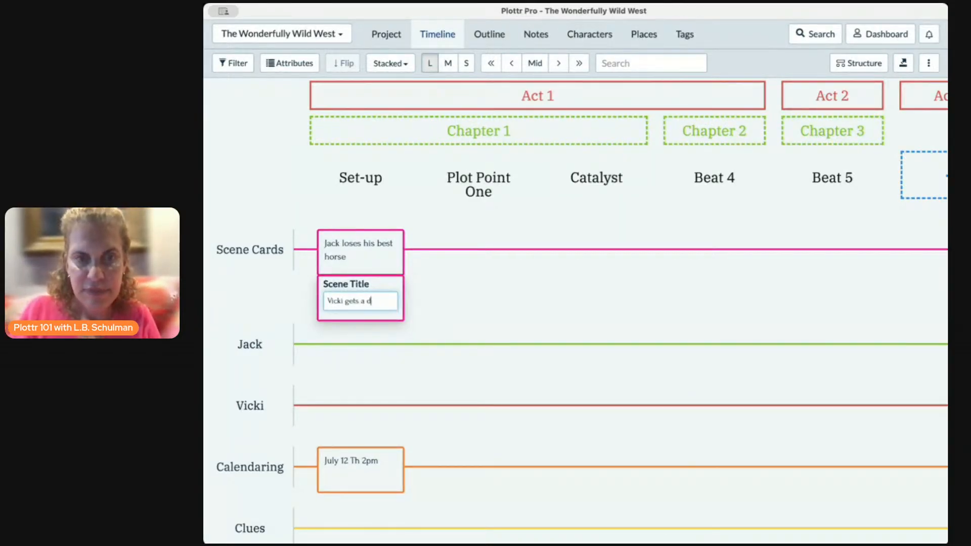
type("vorce")
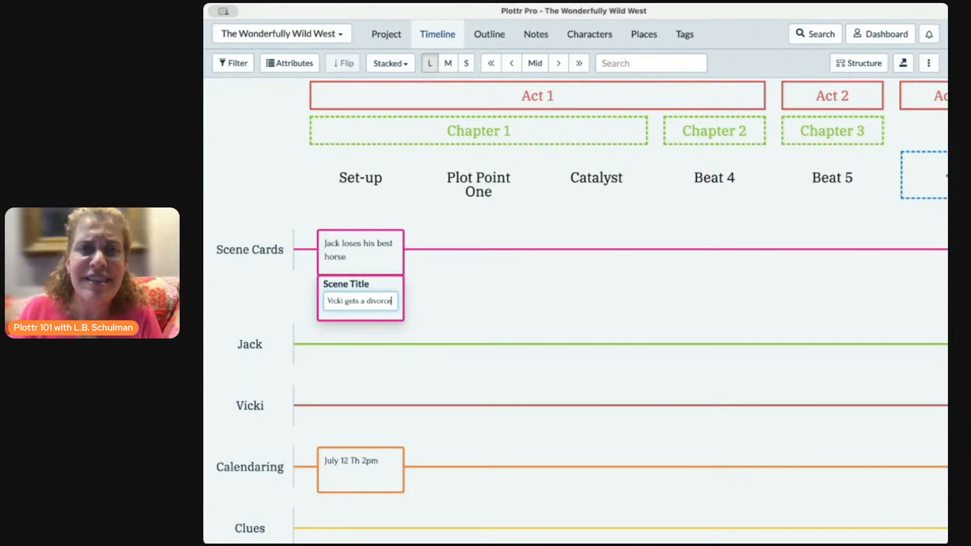
key("Return")
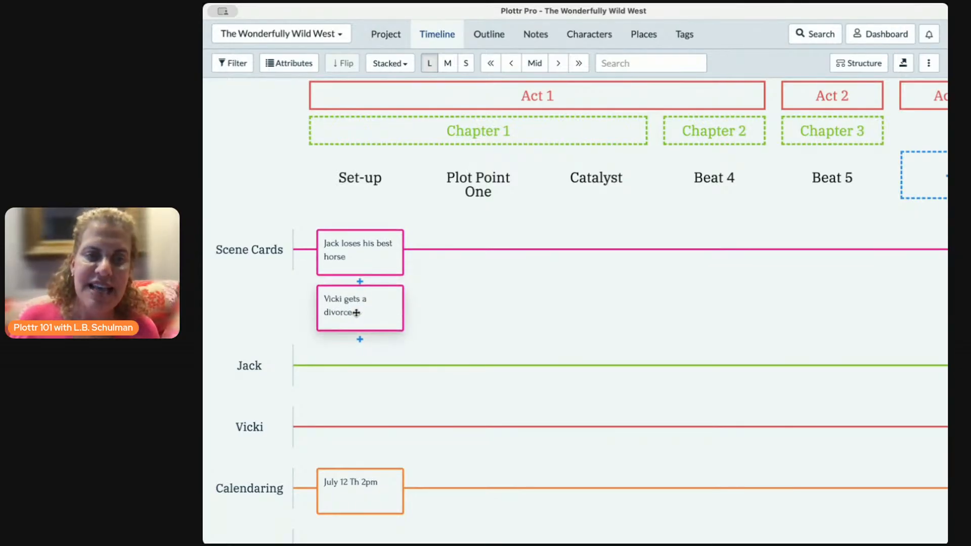
left_click(356, 313)
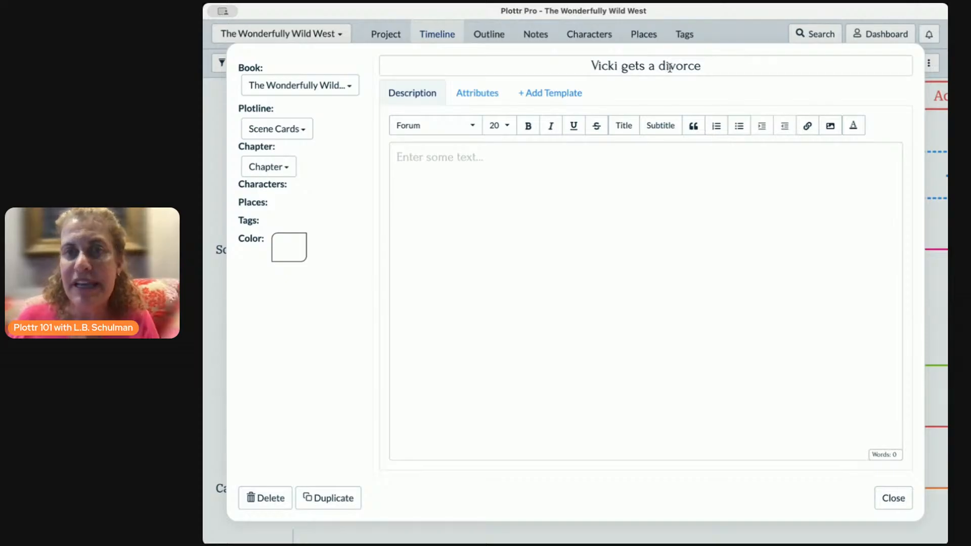
Retitle the open scene card as "Vicki gets a new cow"
left_click(700, 67)
key("BackSpace")
key("BackSpace")
key("BackSpace")
key("BackSpace")
key("BackSpace")
key("BackSpace")
key("BackSpace")
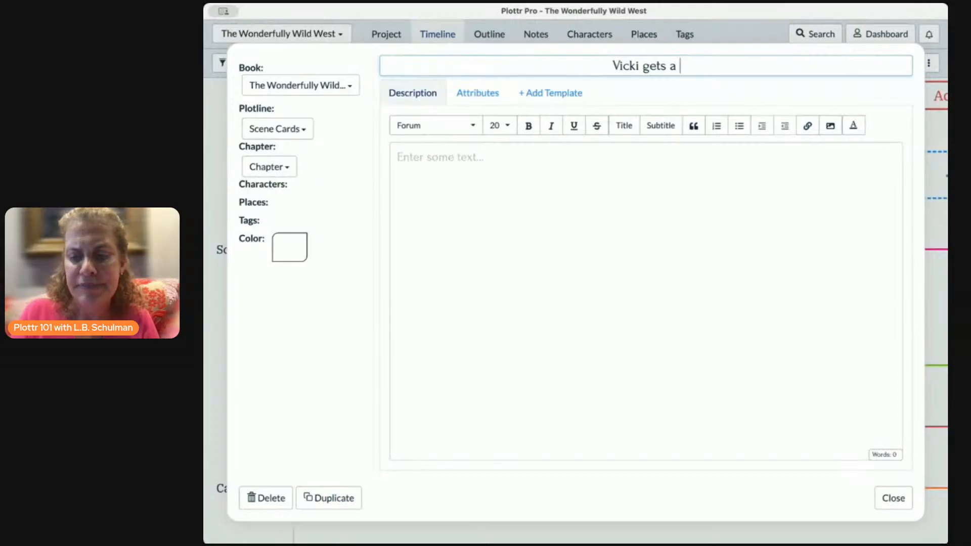
type("new cow")
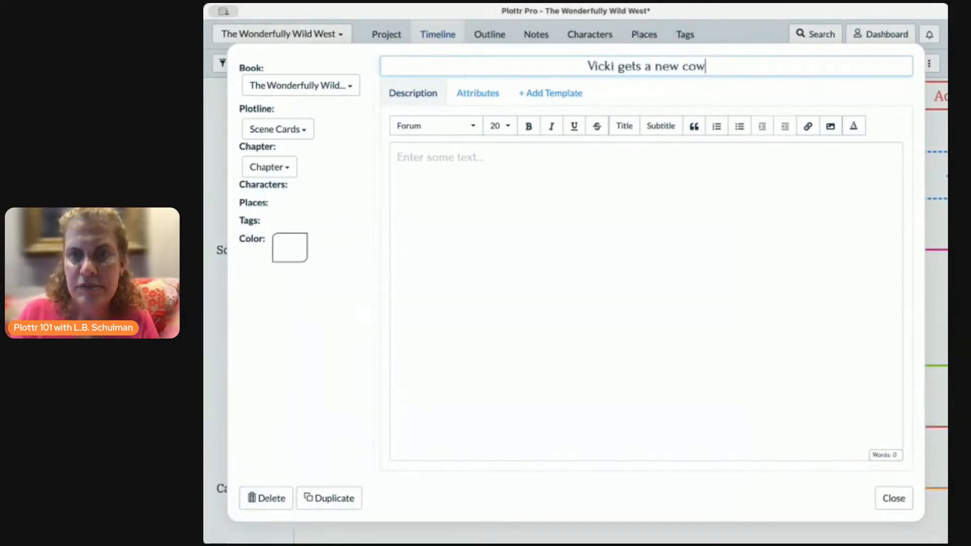
key("Return")
left_click(346, 325)
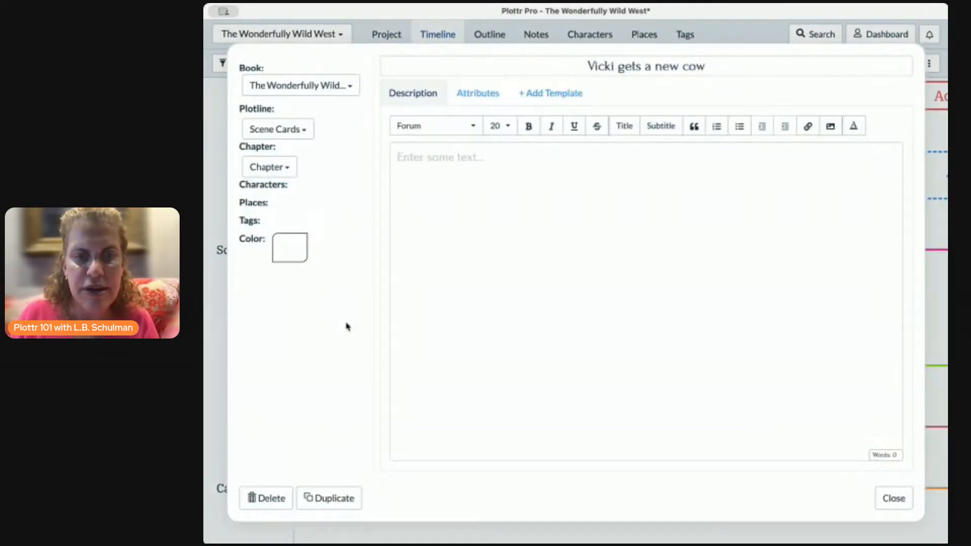
Fill the scene card's description with five lines of random placeholder letters, ending with "fhdsufhufs"
left_click(474, 173)
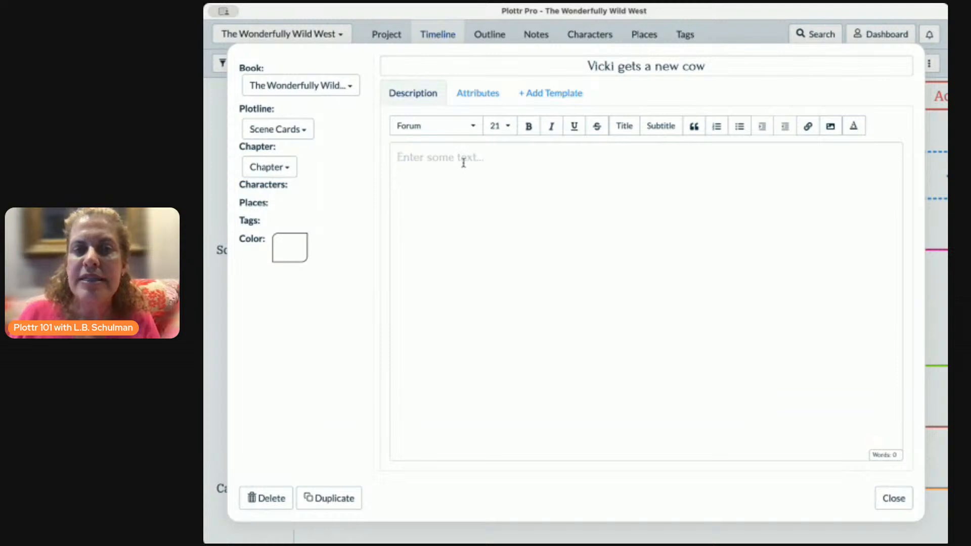
type("fdufdhfudsfudsfusfslhsduf")
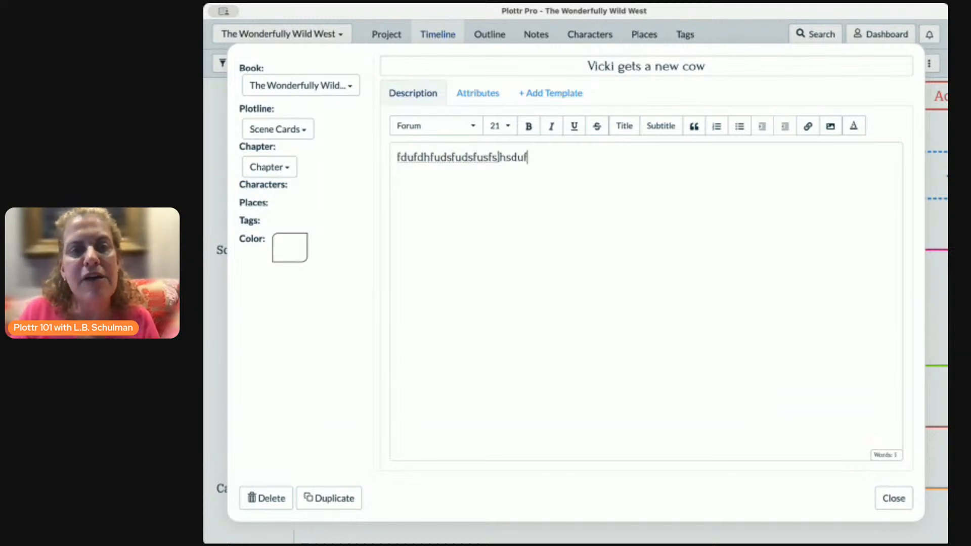
type("dsfudsfudsfs")
key("Return")
type("difhdsufhdsufhsdufhsdhuf")
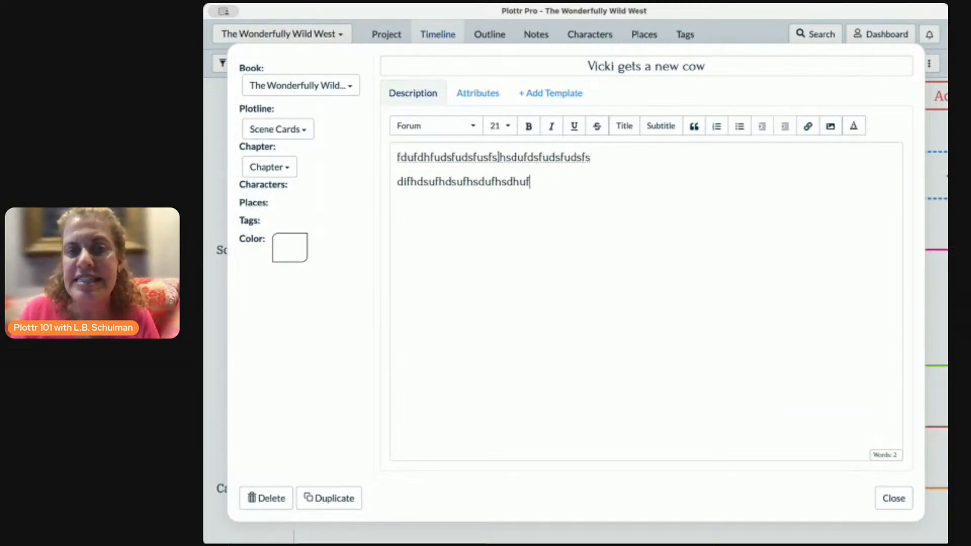
type("sf")
key("Return")
type("fsdfdsfdsfusufs")
key("Return")
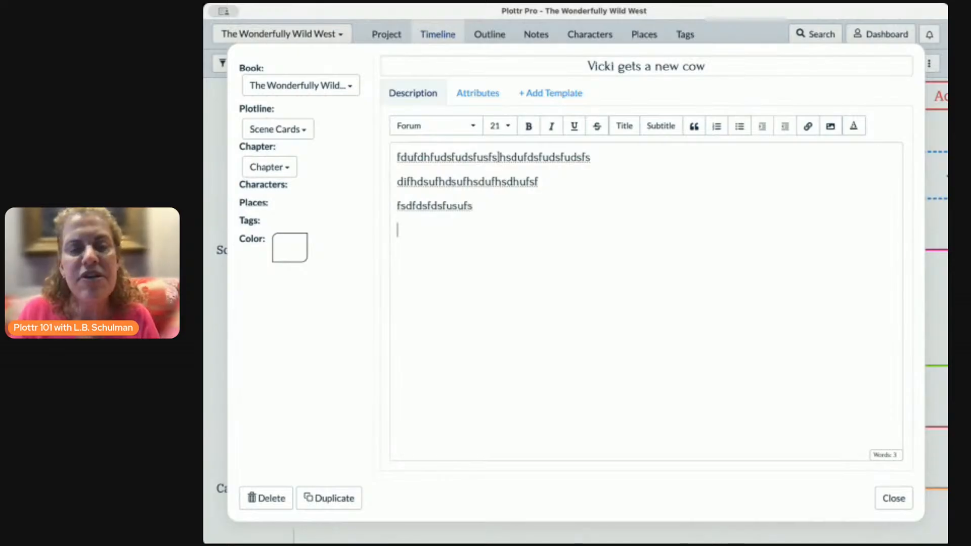
type("fuhfdshudhsifsdf")
key("Return")
type("fhdsufh")
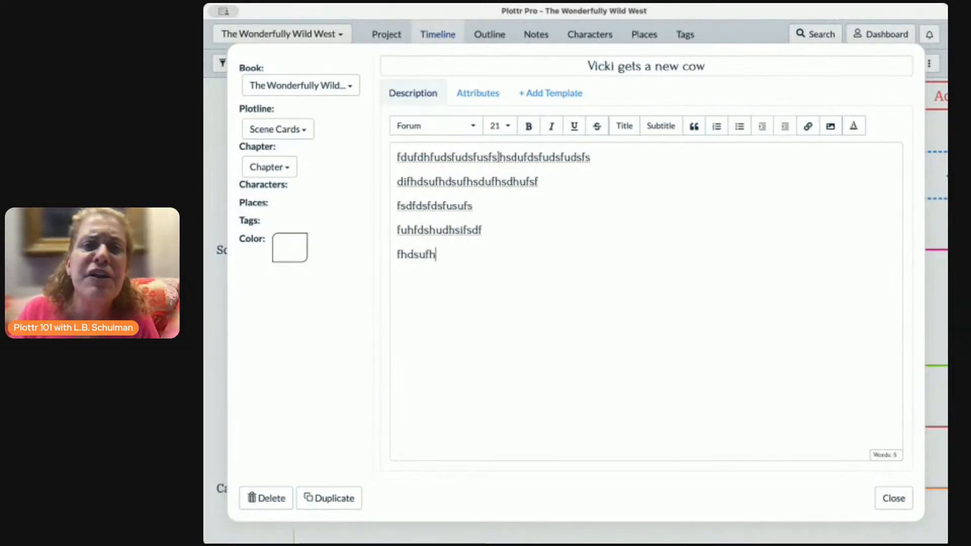
type("ufs")
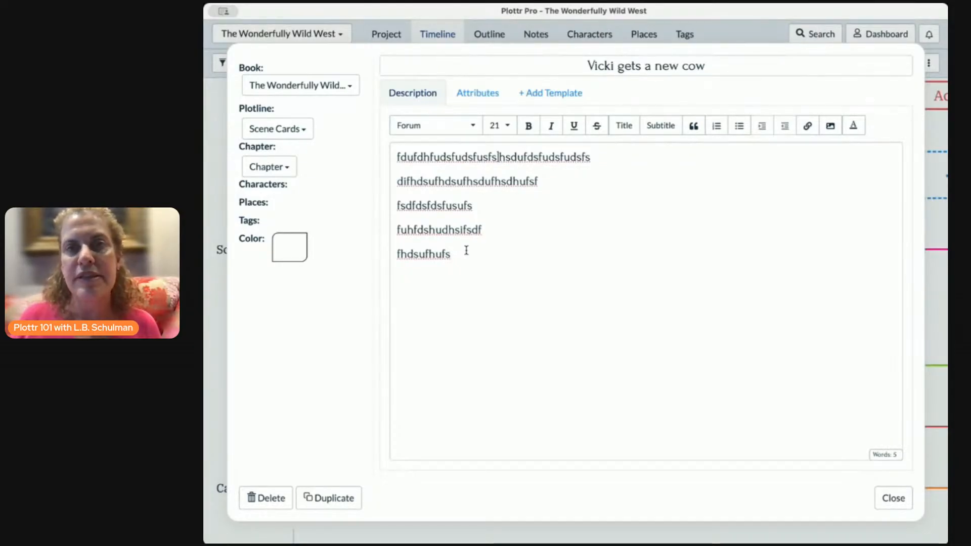
Check which books and plotlines the scene card can be assigned to, then close the card
left_click(351, 88)
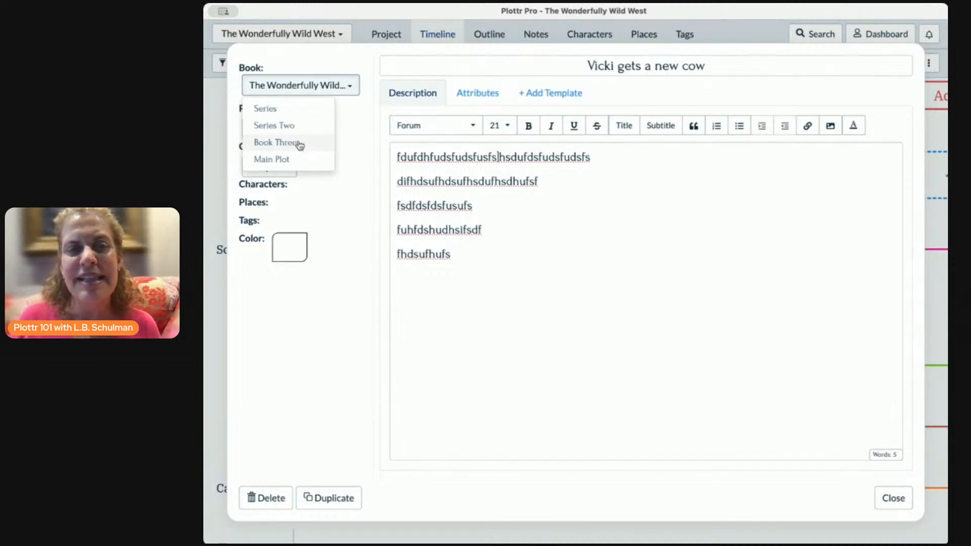
left_click(364, 123)
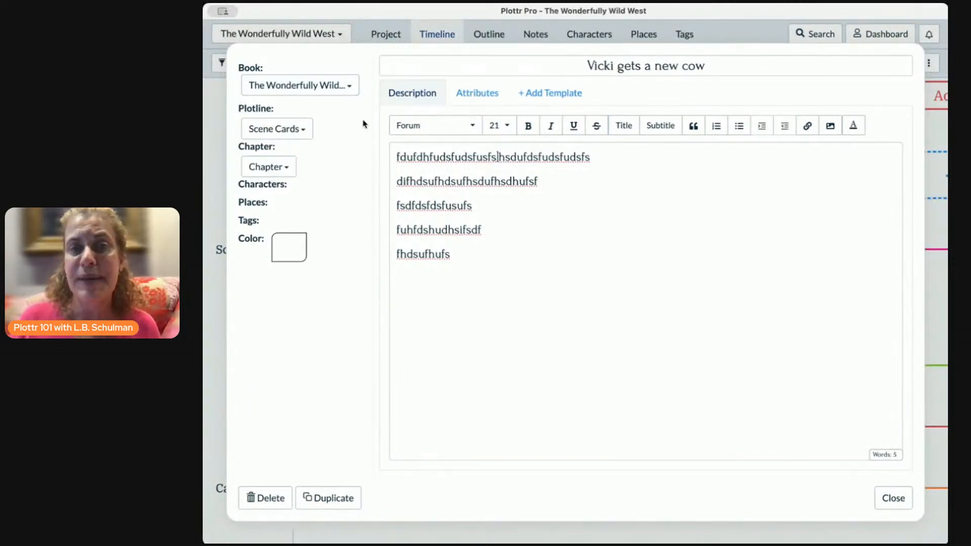
left_click(304, 132)
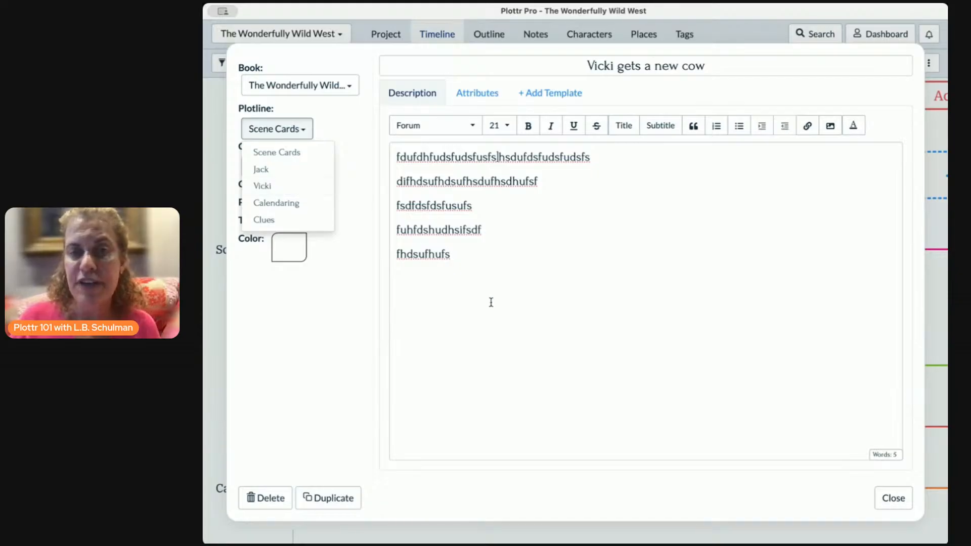
left_click(520, 313)
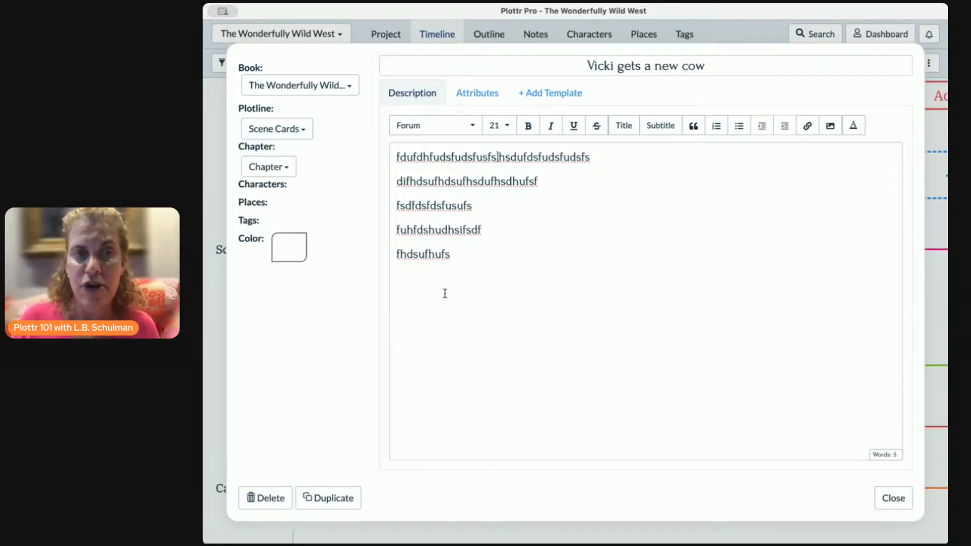
left_click(352, 308)
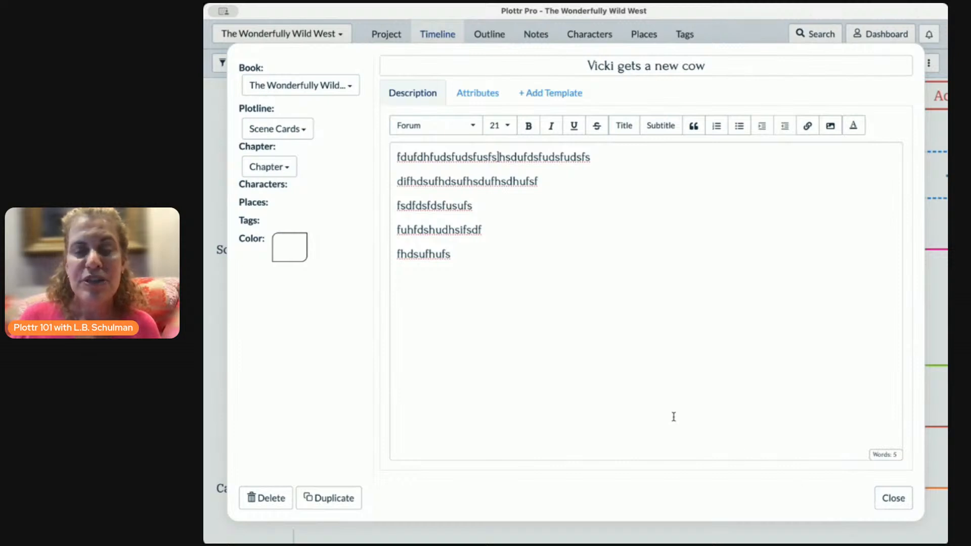
left_click(881, 498)
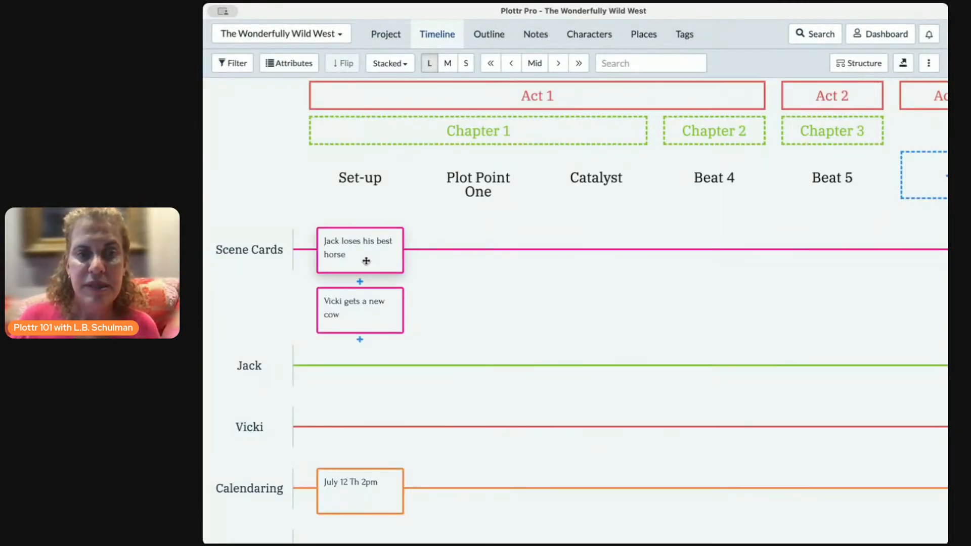
Reopen the "Vicki gets a new cow" card to examine its character, place, tag and color options, then close it
left_click_drag(366, 260, 337, 238)
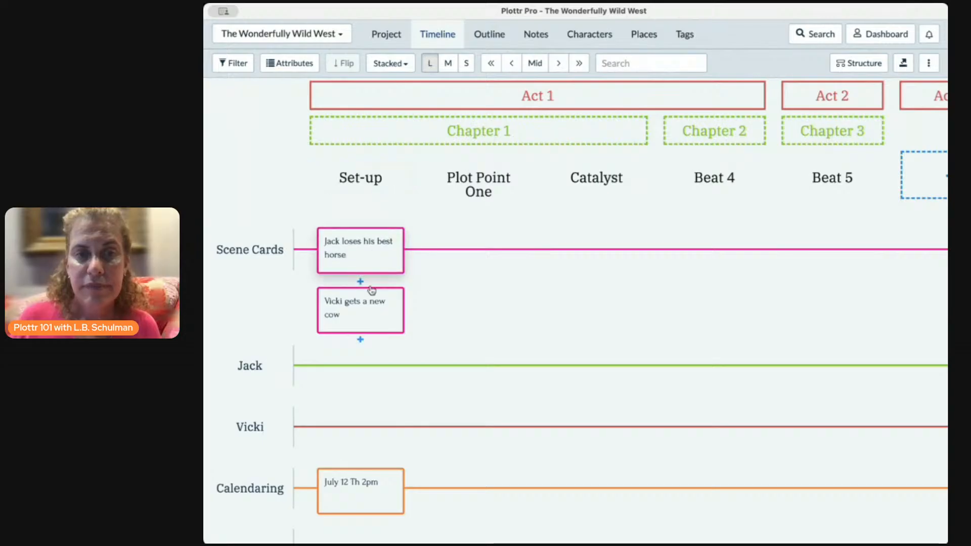
left_click(369, 304)
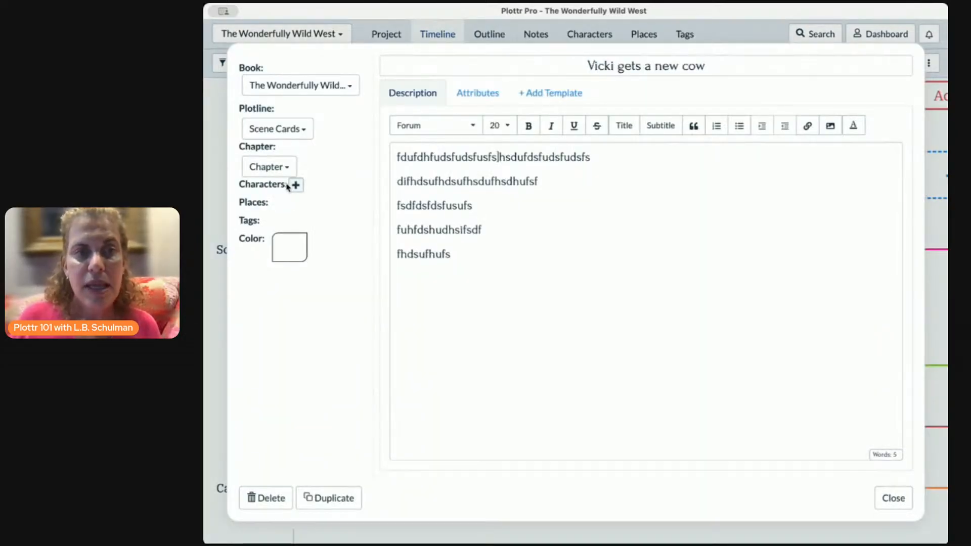
mouse_move(265, 222)
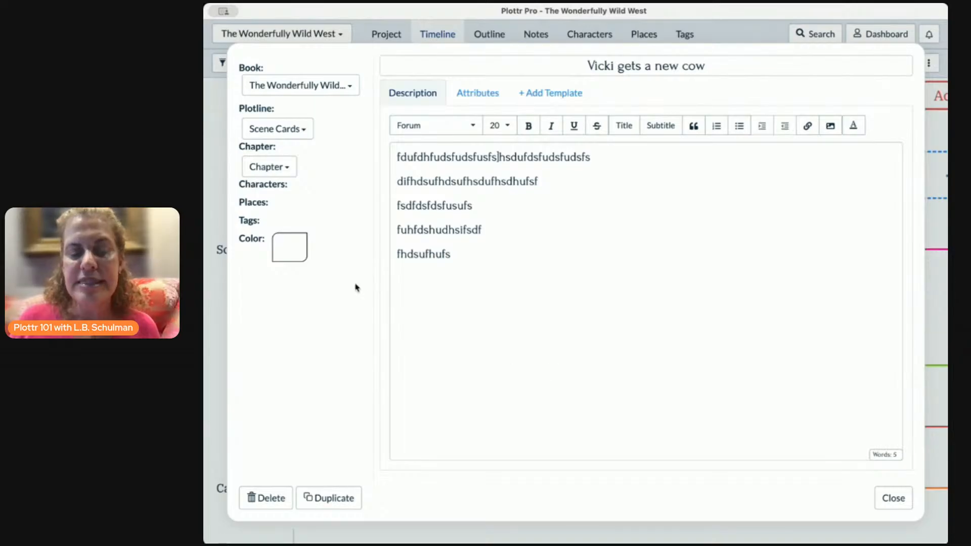
mouse_move(281, 255)
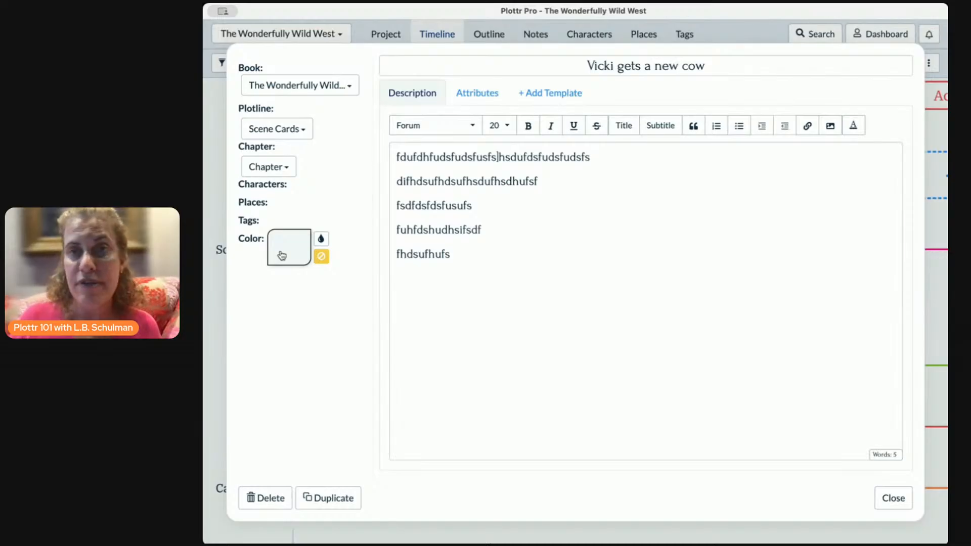
left_click(893, 498)
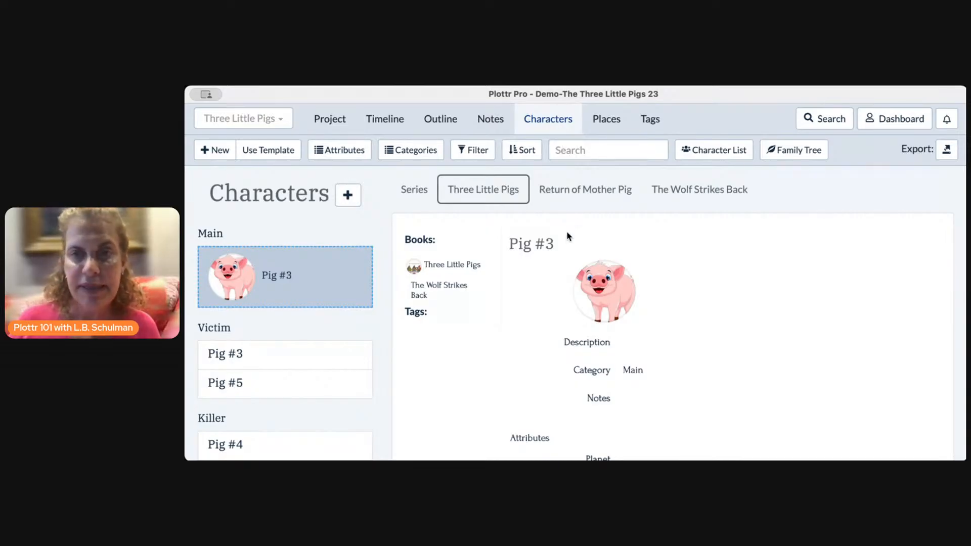
In the Three Little Pigs timeline, open the "Three little pigs enjoy a great meal" card and examine its custom scene attributes
left_click(385, 123)
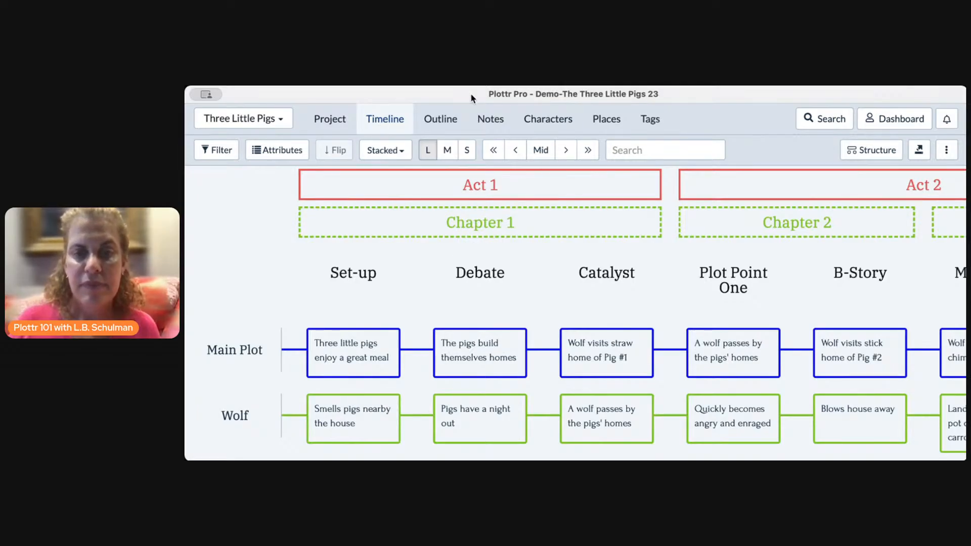
left_click(353, 364)
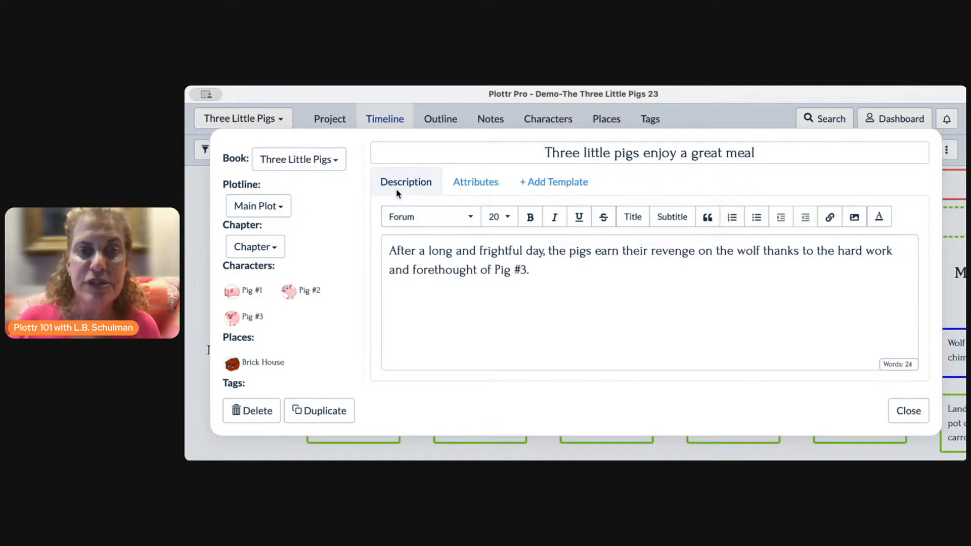
left_click(468, 193)
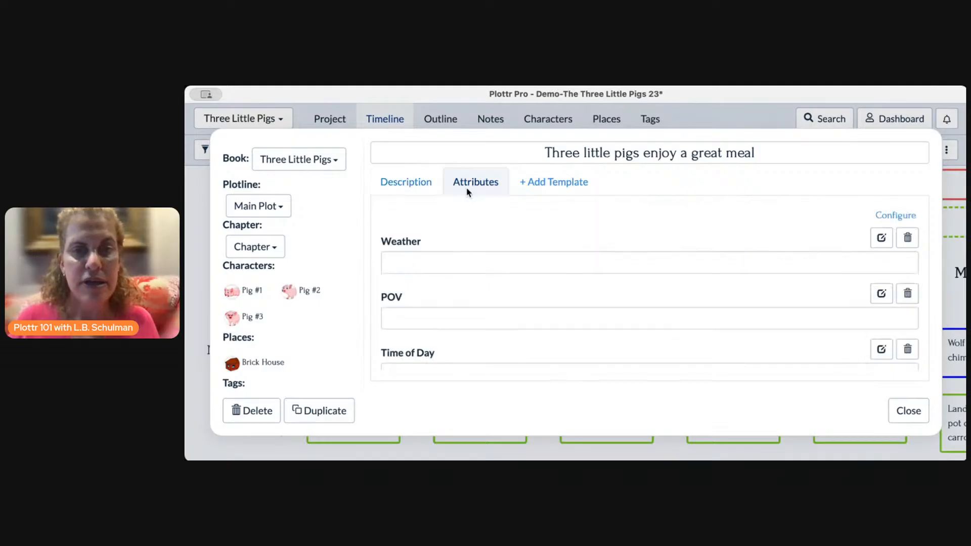
left_click(905, 214)
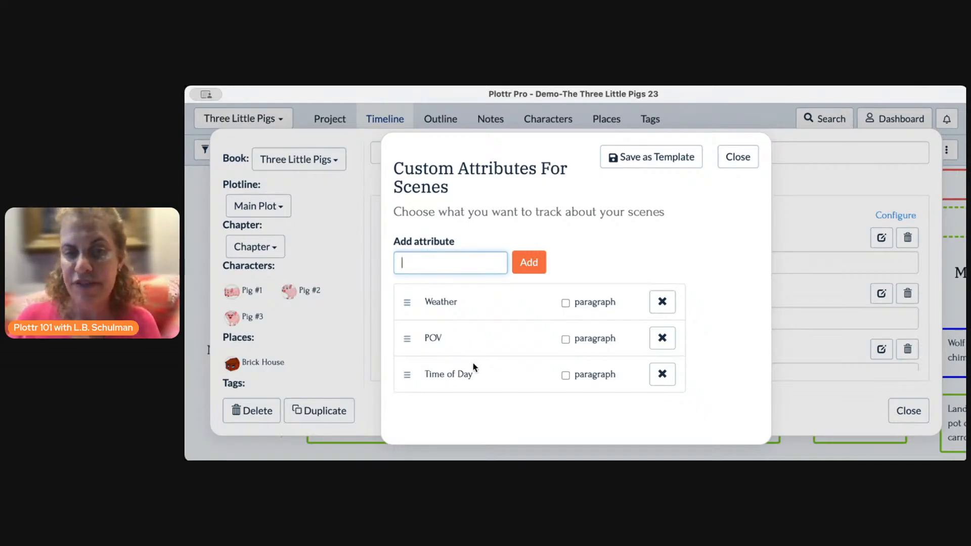
left_click(744, 159)
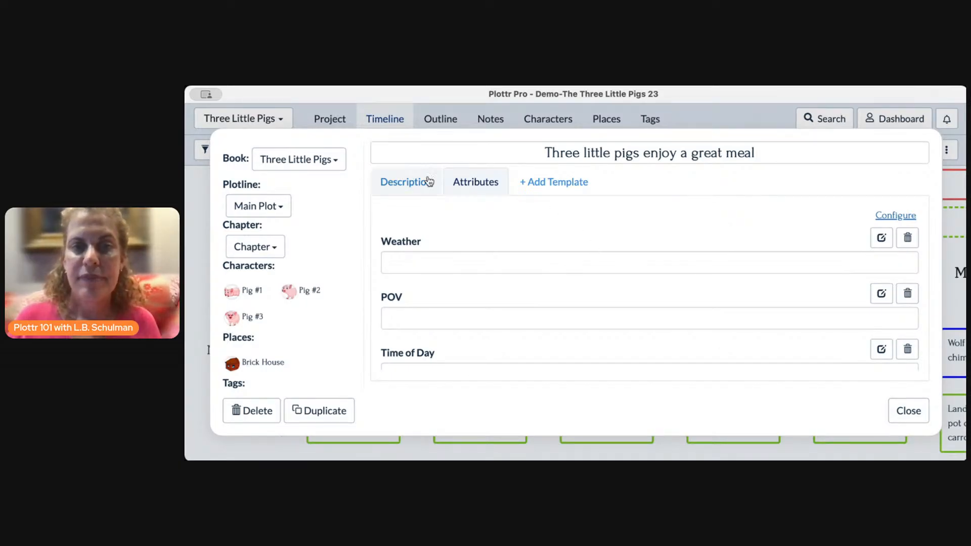
left_click(420, 189)
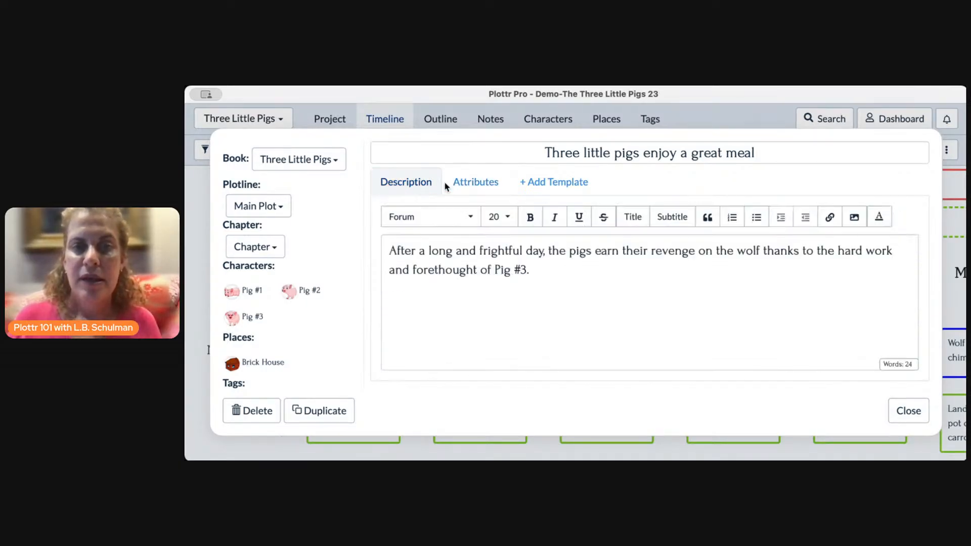
Add the Goal, Motivation, Conflict starter template to the scene card
left_click(560, 187)
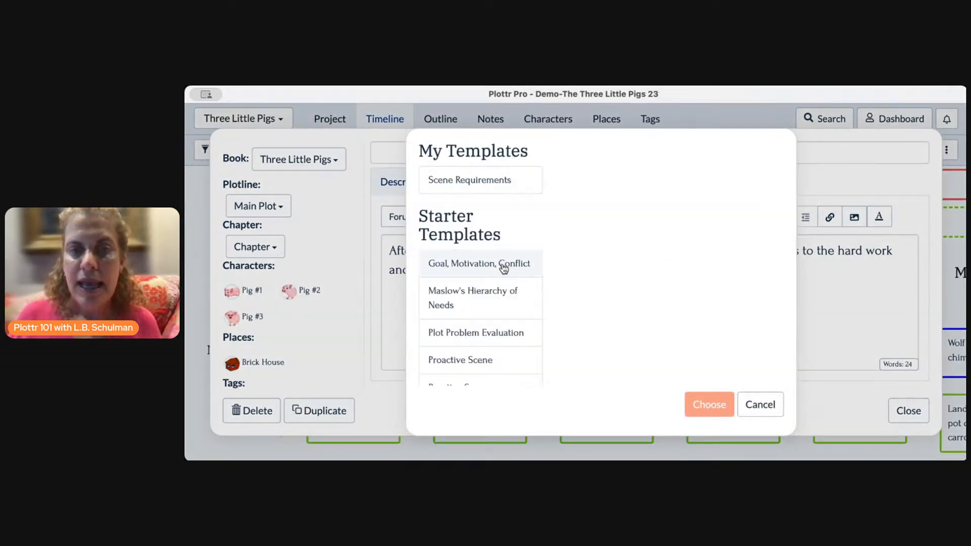
left_click(504, 269)
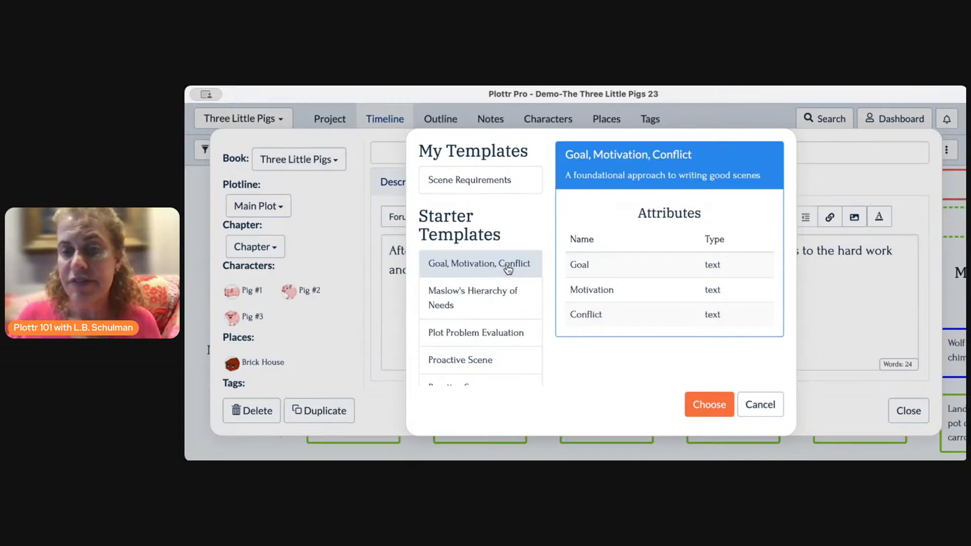
left_click(708, 408)
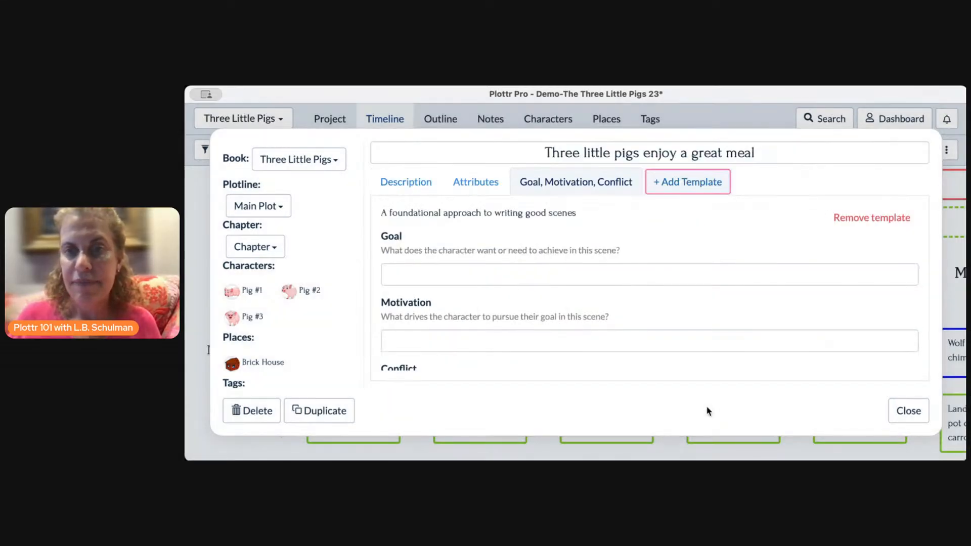
Review the scene card's description and the fields of its Goal, Motivation, Conflict template
left_click(427, 183)
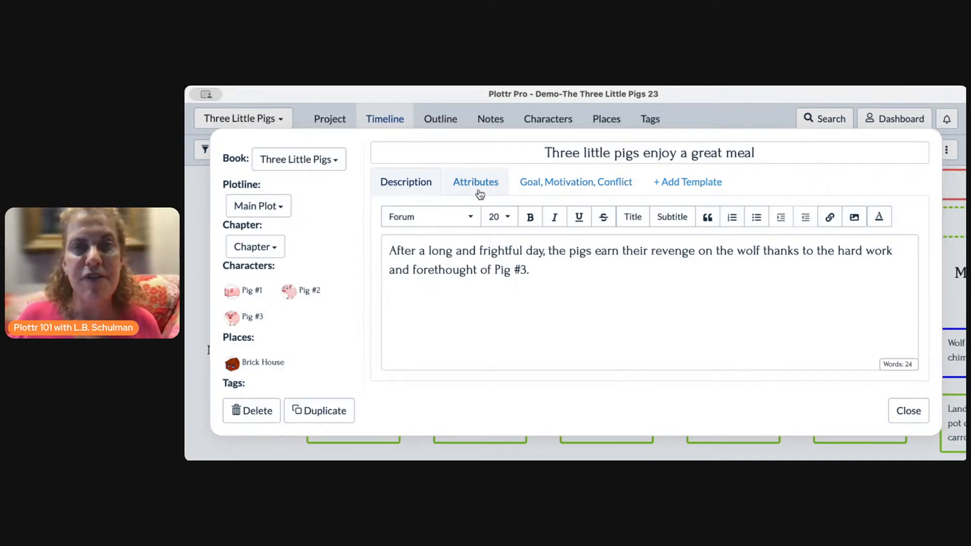
left_click(545, 189)
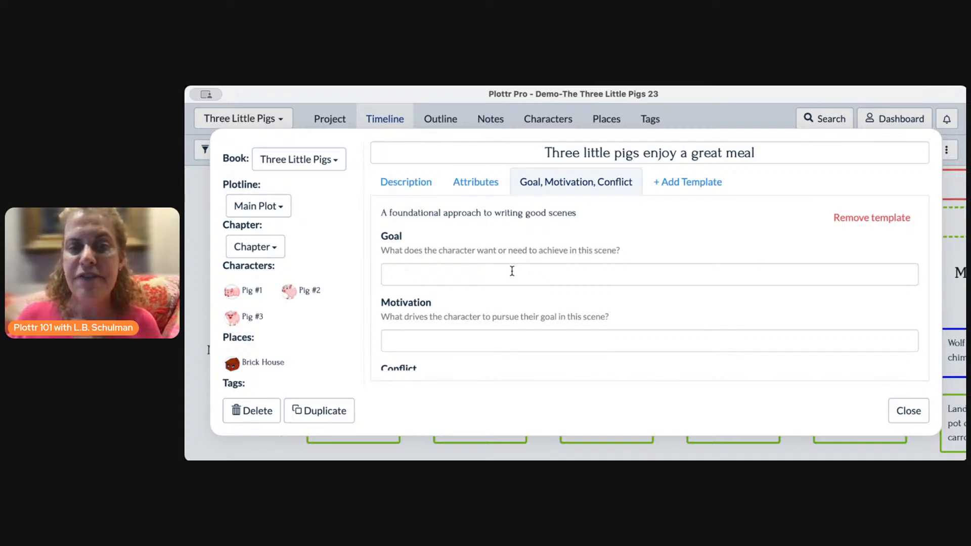
scroll(512, 271, "down", 2)
scroll(512, 271, "up", 2)
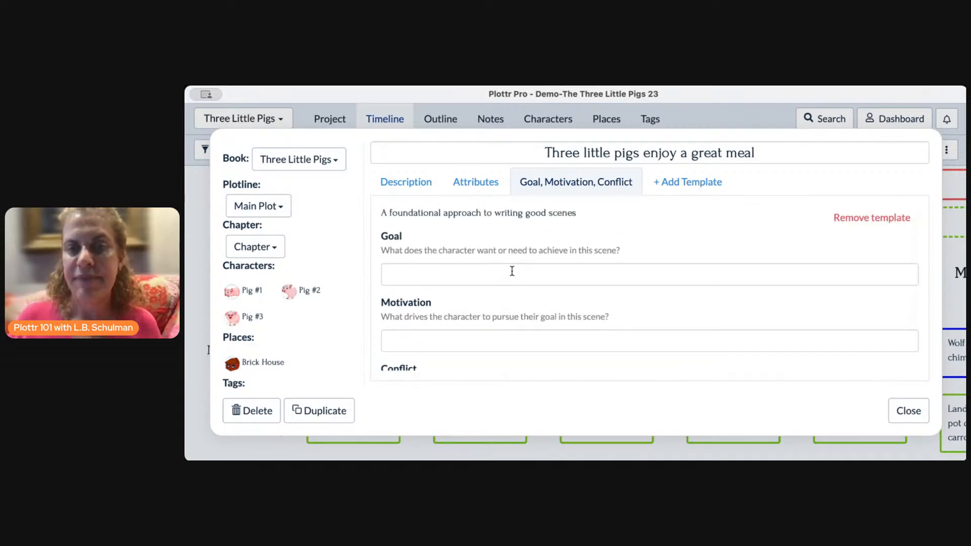
scroll(512, 272, "down", 2)
scroll(526, 278, "up", 2)
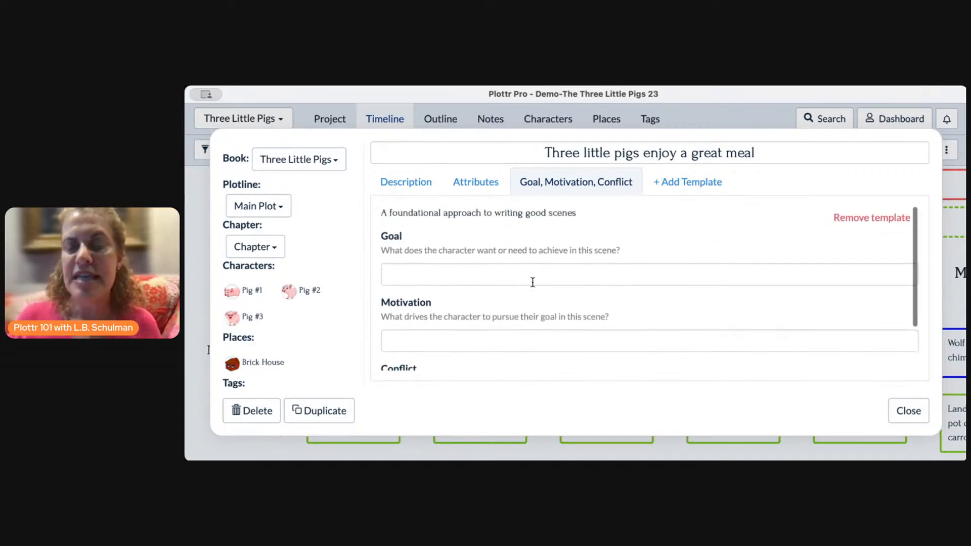
Remove the Goal, Motivation, Conflict template from the scene card and return to its description
left_click(853, 219)
left_click(678, 289)
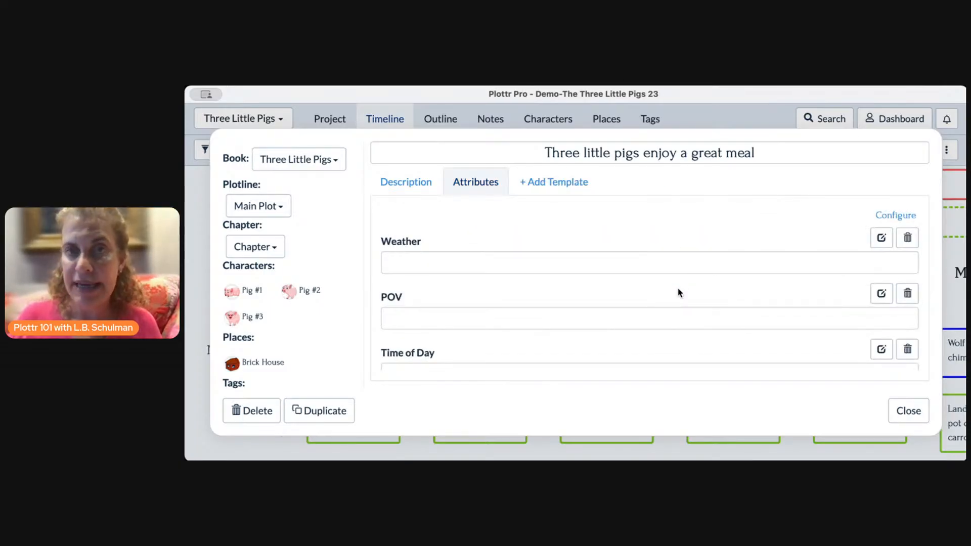
left_click(422, 189)
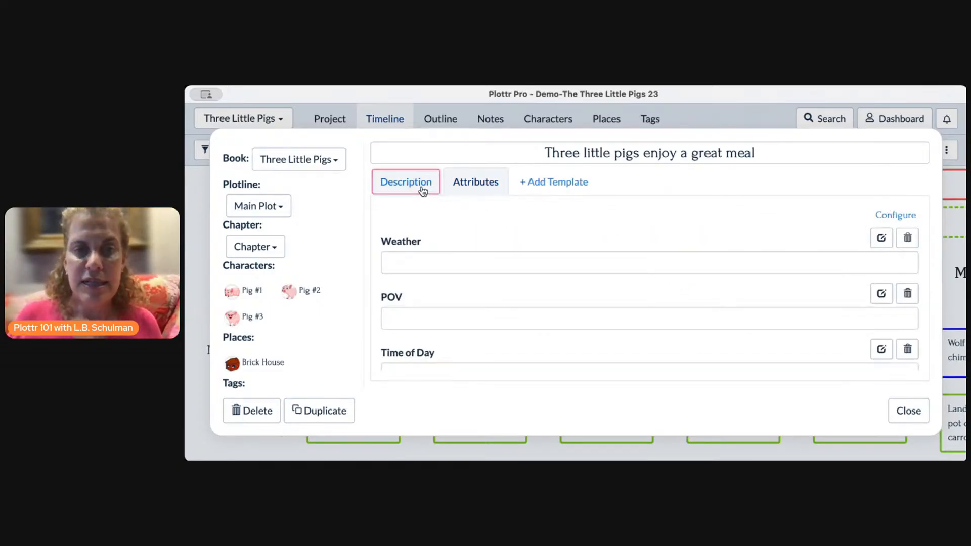
Close the scene card and open the book's outline with its "soup" search cleared
left_click(913, 418)
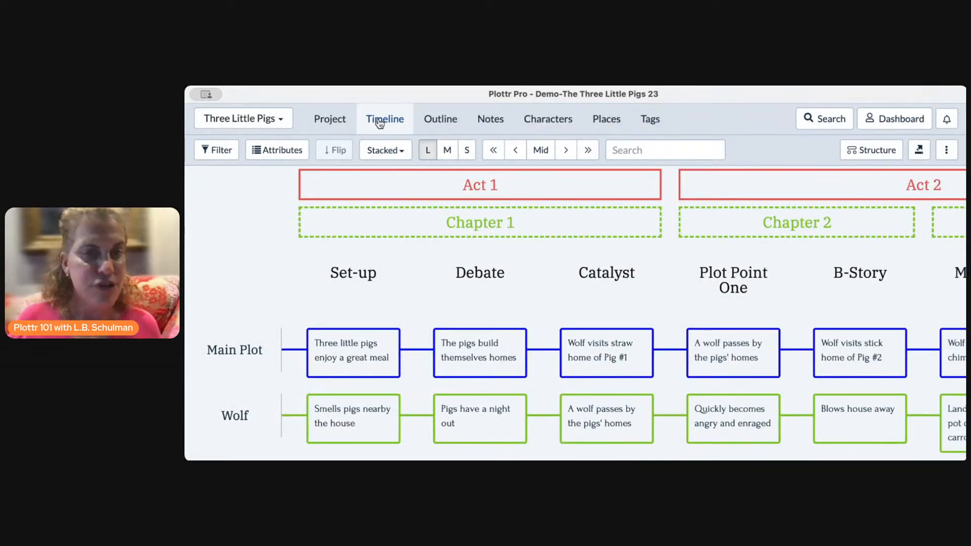
left_click(445, 124)
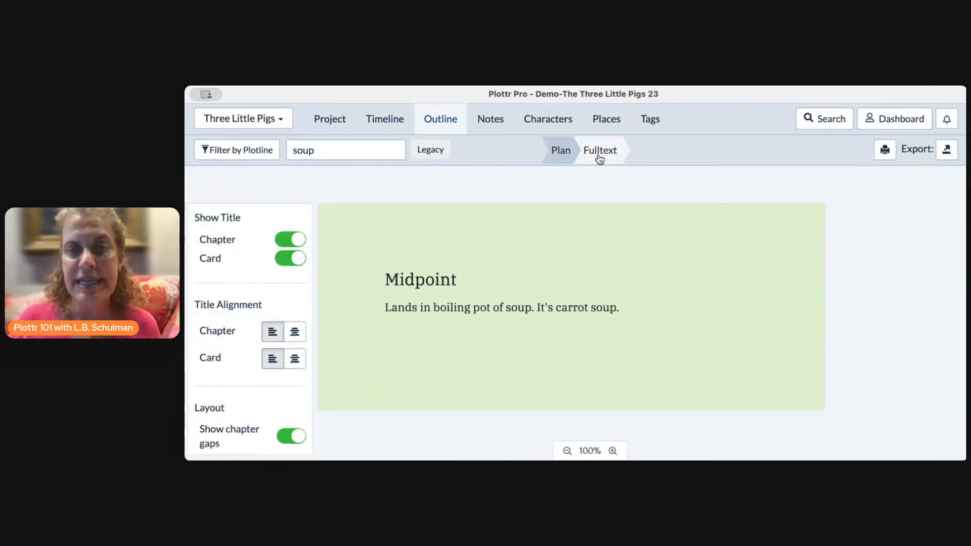
mouse_move(556, 287)
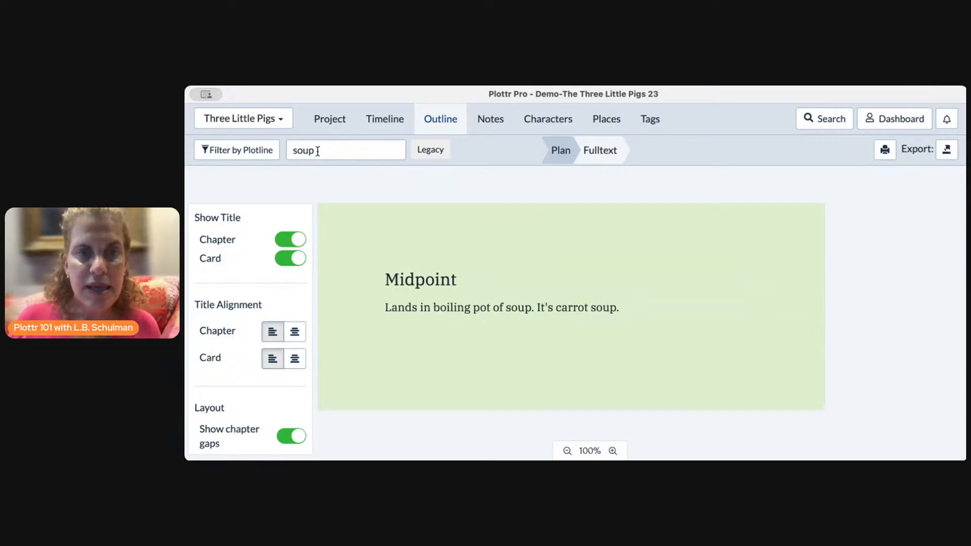
left_click_drag(318, 150, 253, 150)
key("BackSpace")
Examine the outline's color-coded scene cards from Chapter 1 through the Debate chapter and return to its beginning
mouse_move(411, 324)
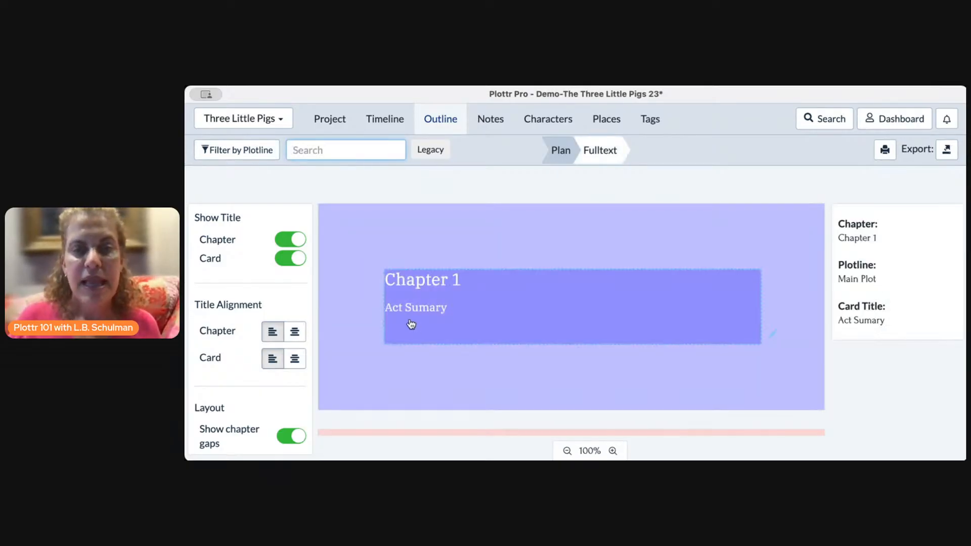
scroll(411, 324, "down", 10)
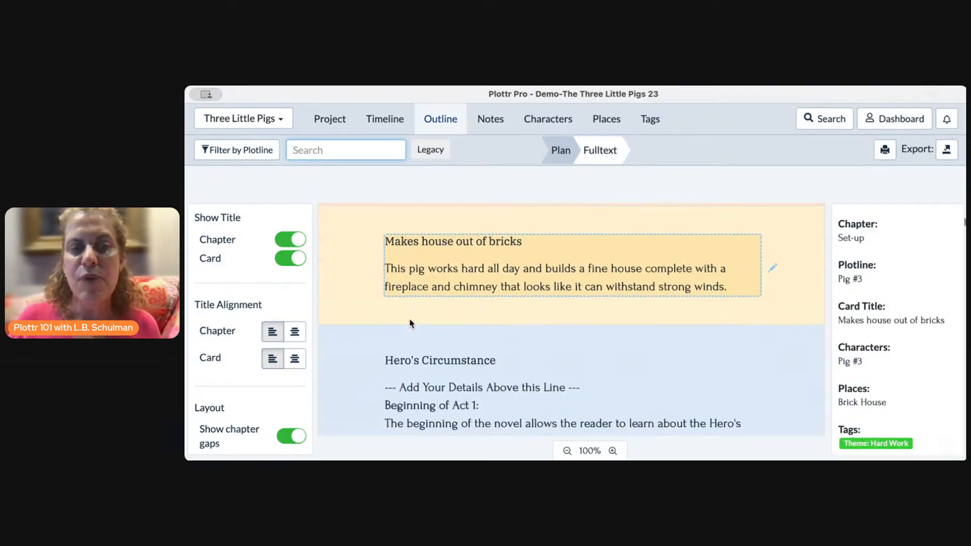
scroll(411, 325, "down", 4)
scroll(411, 324, "down", 5)
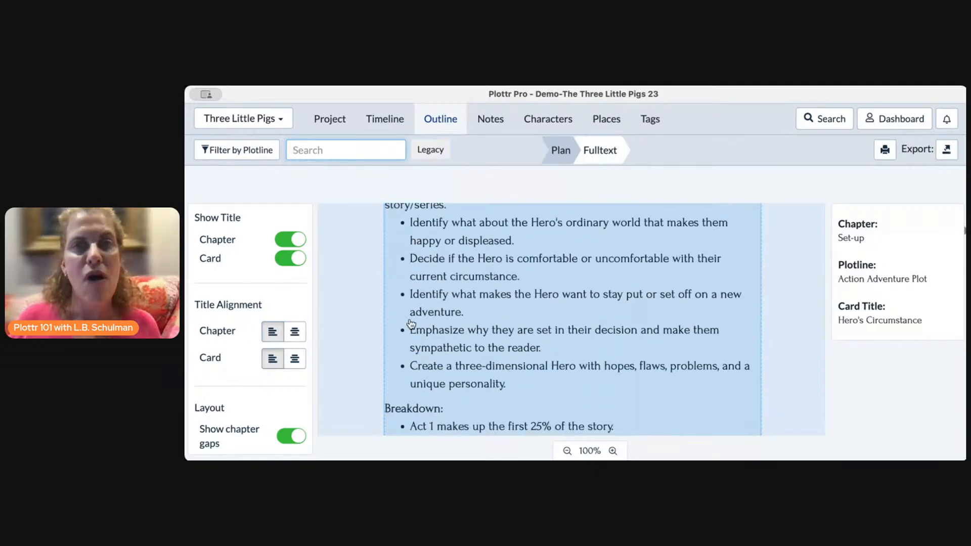
scroll(411, 324, "down", 4)
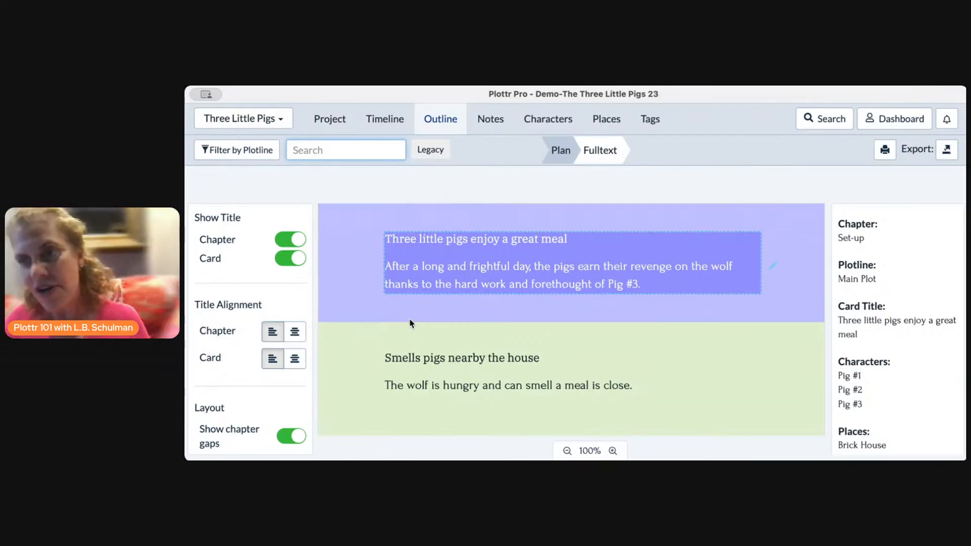
scroll(410, 323, "down", 2)
left_click(410, 321)
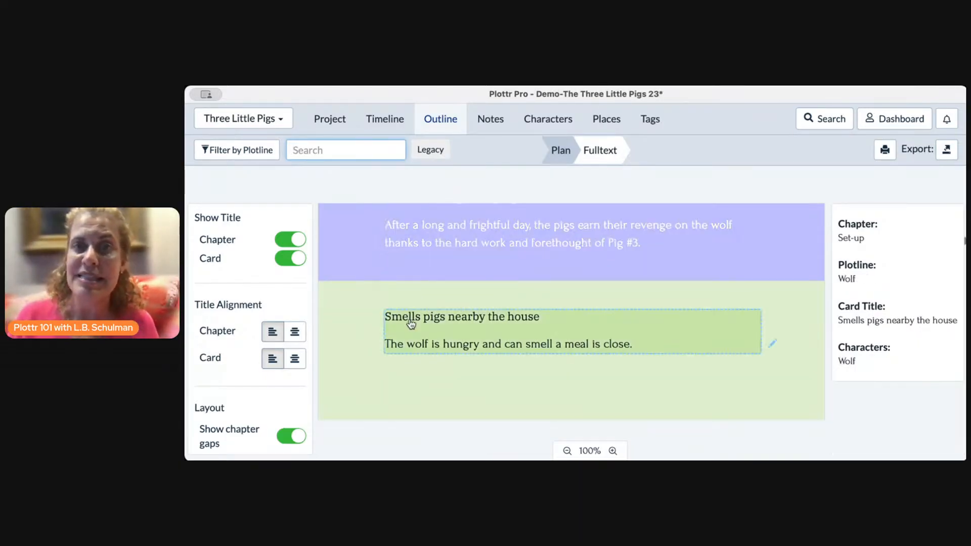
scroll(412, 324, "down", 1)
scroll(410, 323, "down", 8)
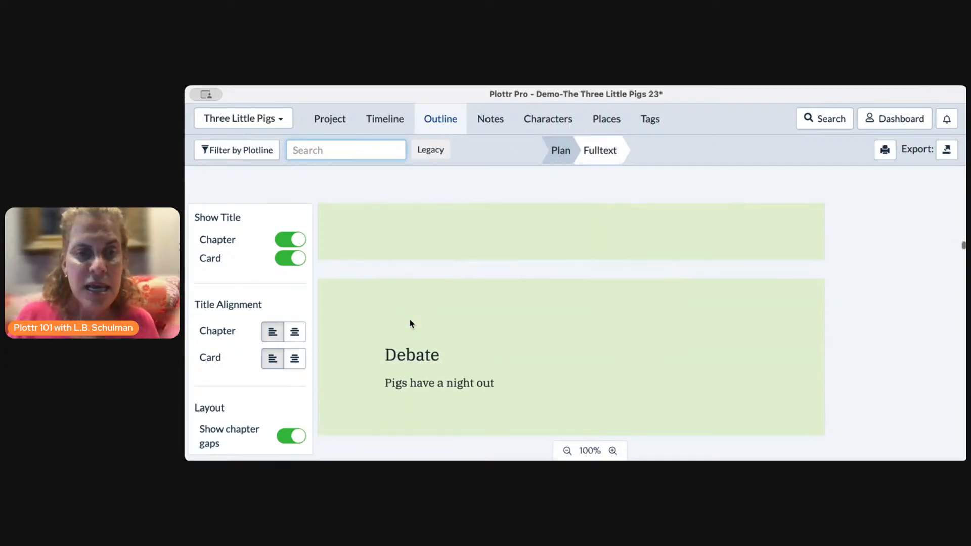
scroll(410, 323, "down", 4)
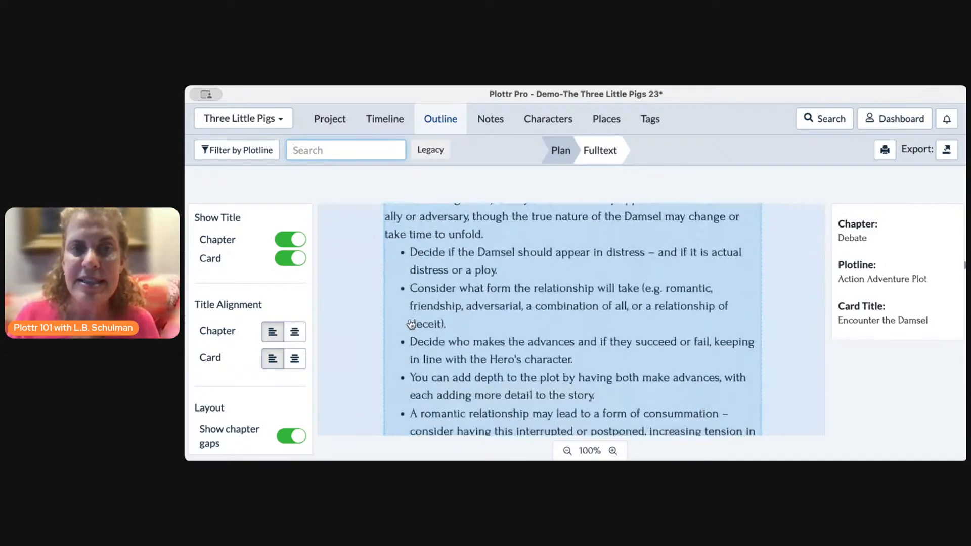
scroll(410, 323, "up", 5)
scroll(410, 323, "down", 2)
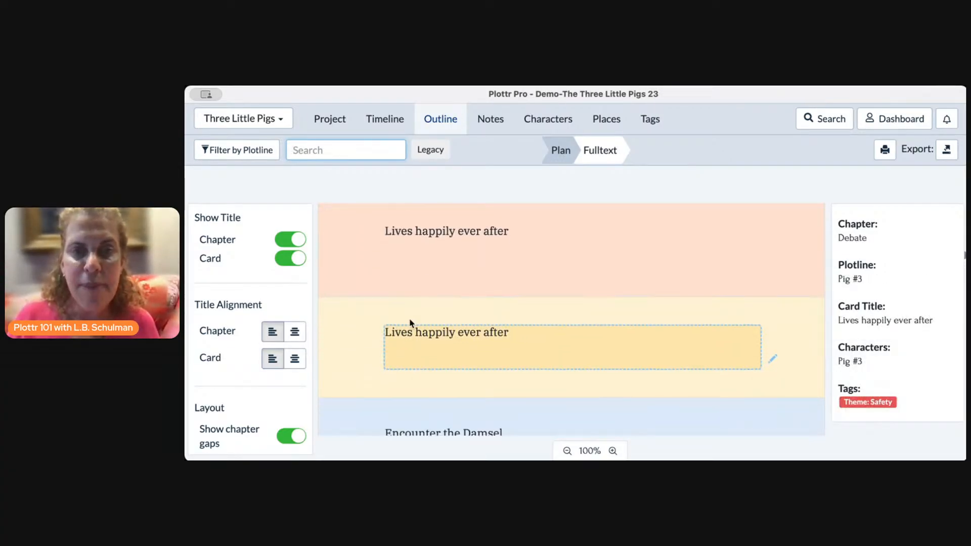
scroll(411, 316, "up", 1)
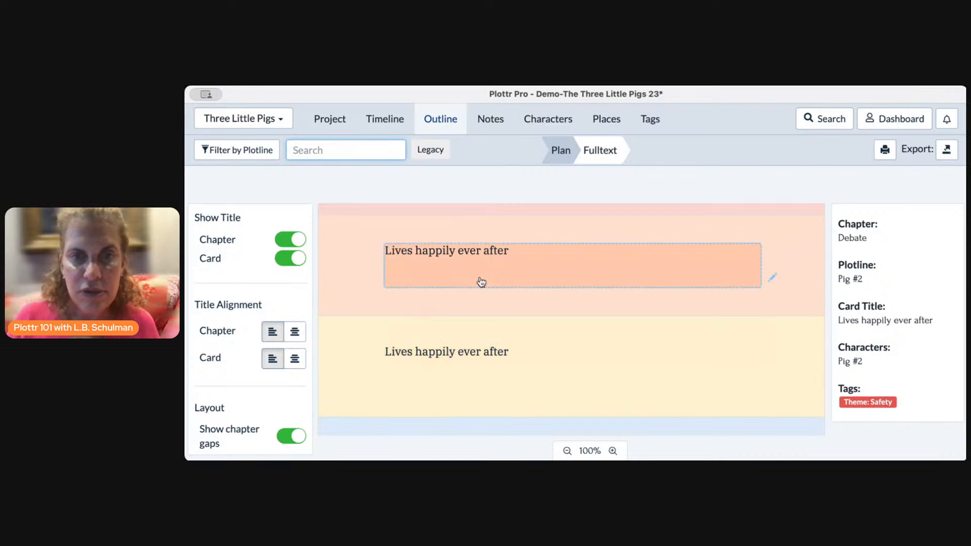
scroll(485, 292, "up", 1)
scroll(483, 290, "up", 1)
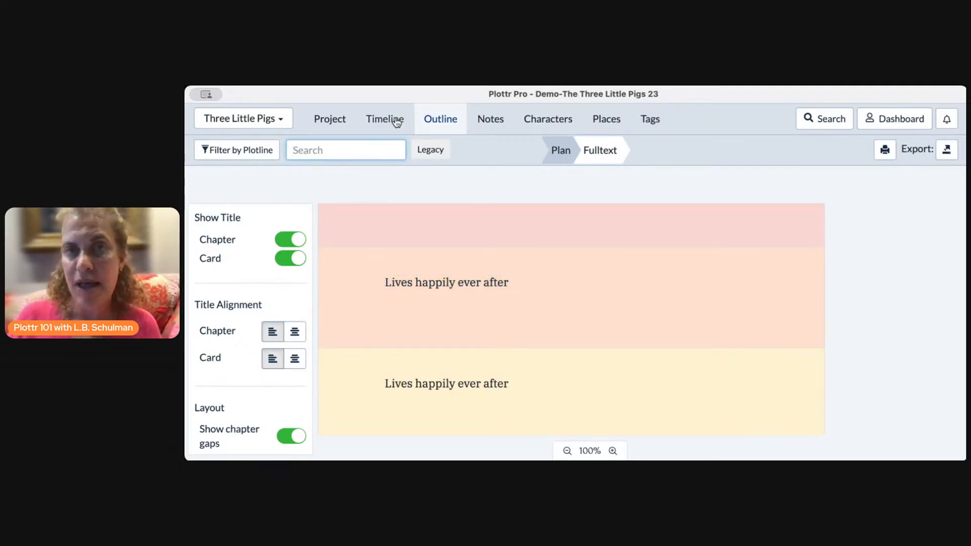
scroll(445, 226, "up", 3)
scroll(444, 226, "up", 5)
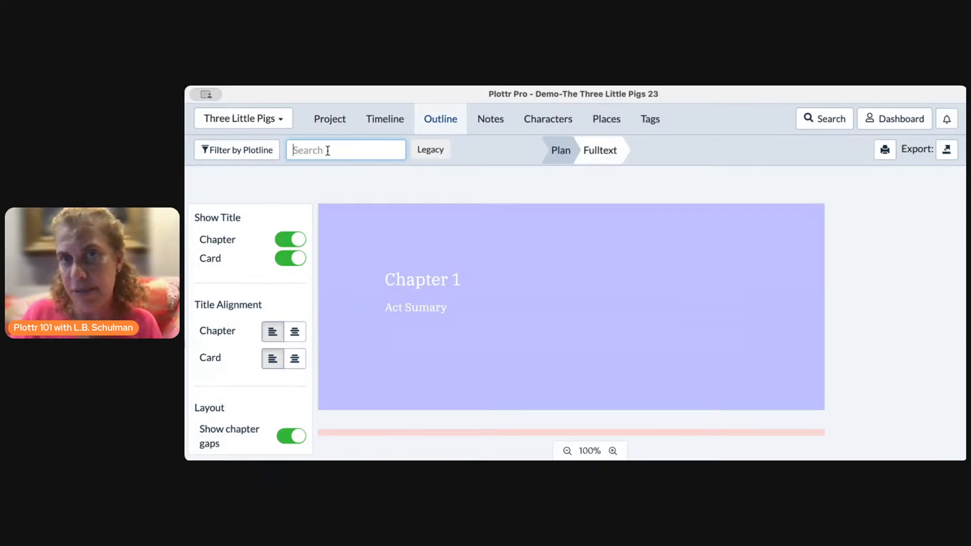
Search the outline for "soup" and add the description lines "dhffhdj" and "fdfffhfd" to the Midpoint scene card
type("soup")
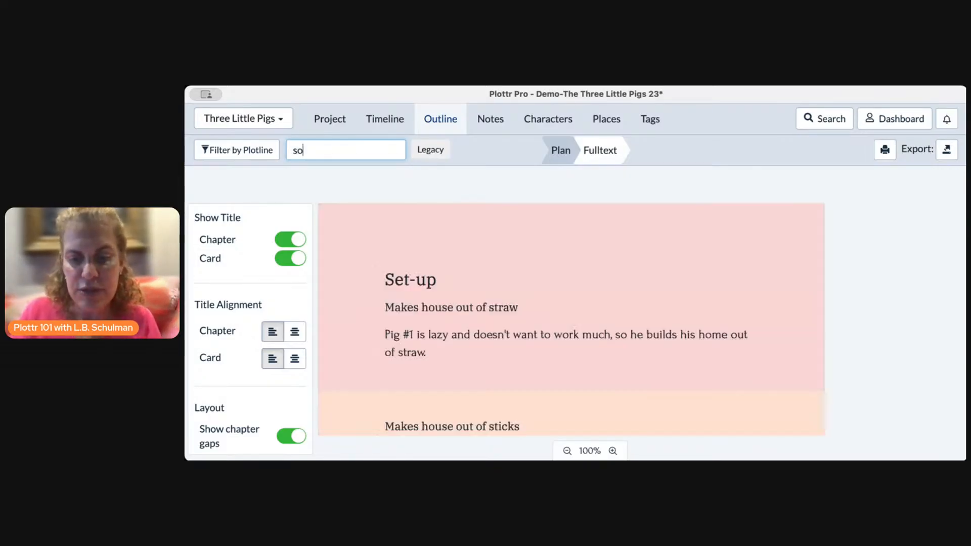
mouse_move(403, 276)
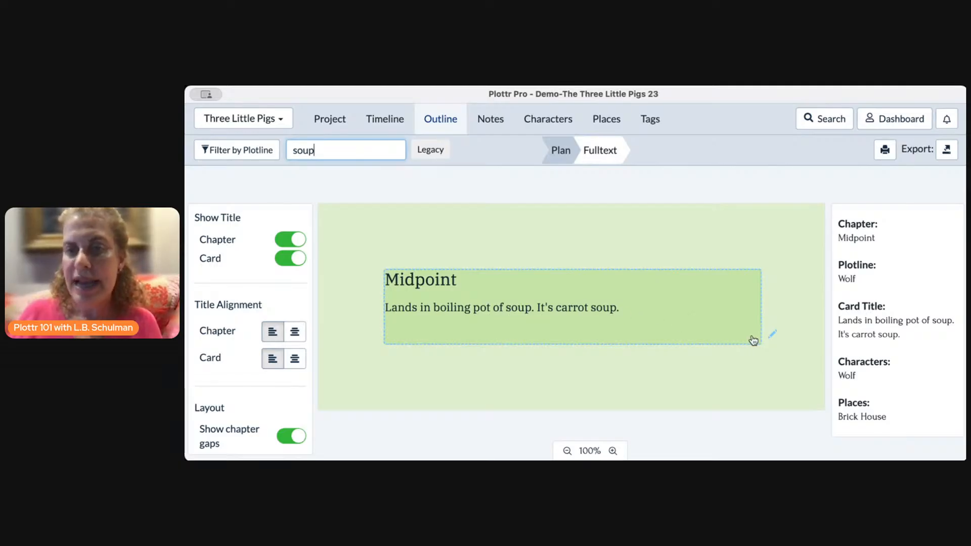
left_click(772, 338)
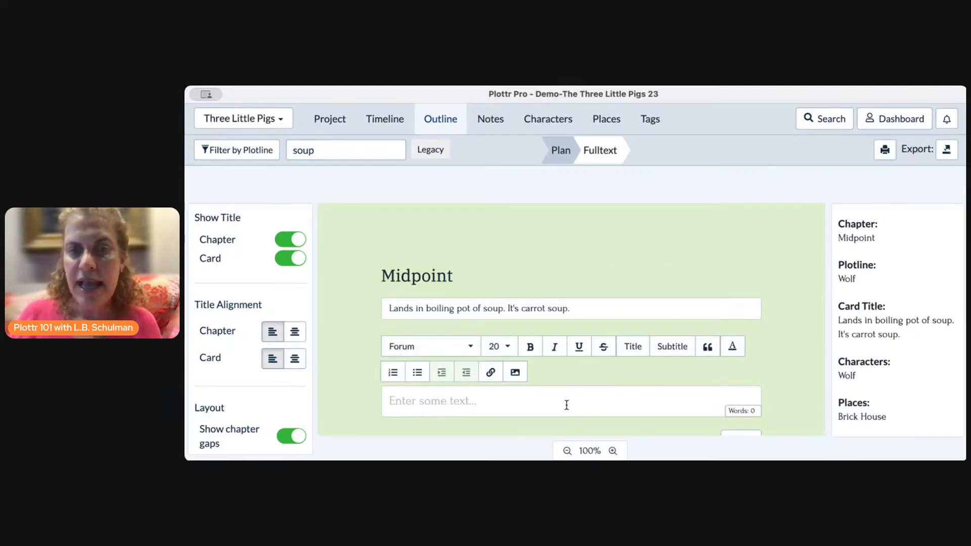
type("dhffhdj")
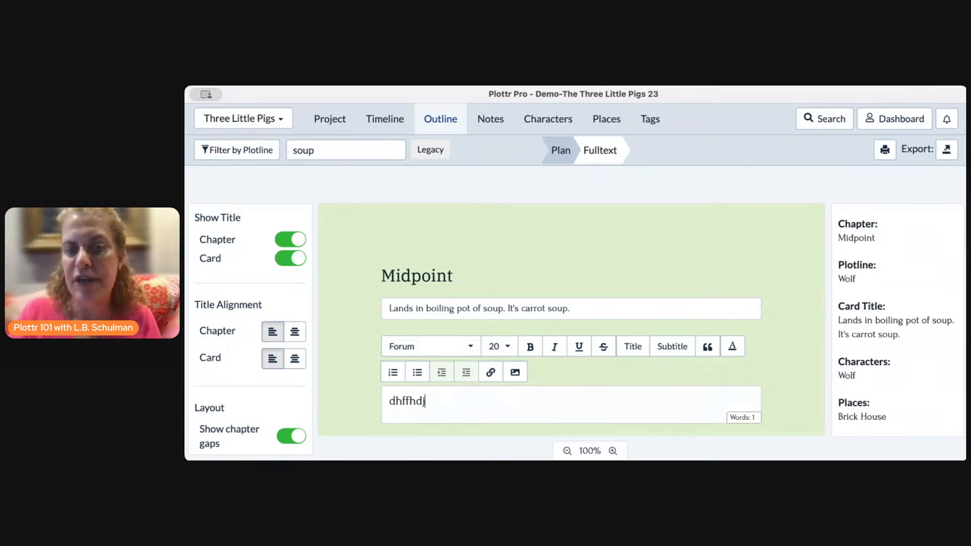
key("Return")
type("fdffhfd")
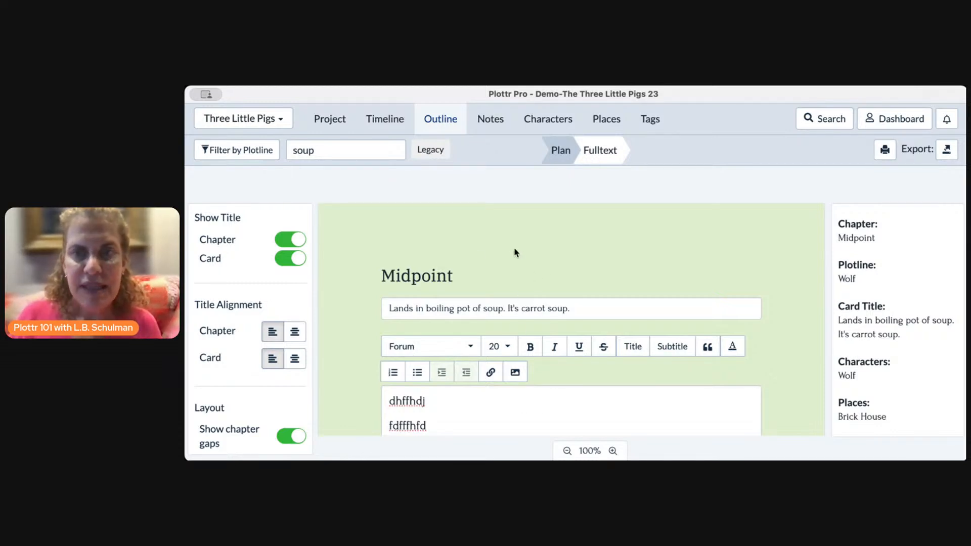
Clear the outline search and review the outline's layout settings, including the plotline page color
left_click_drag(324, 152, 243, 146)
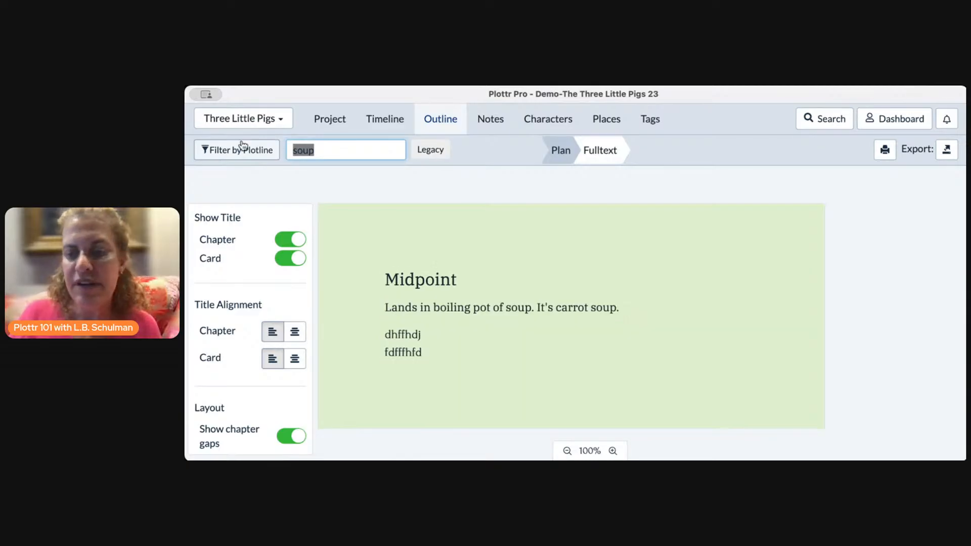
key("BackSpace")
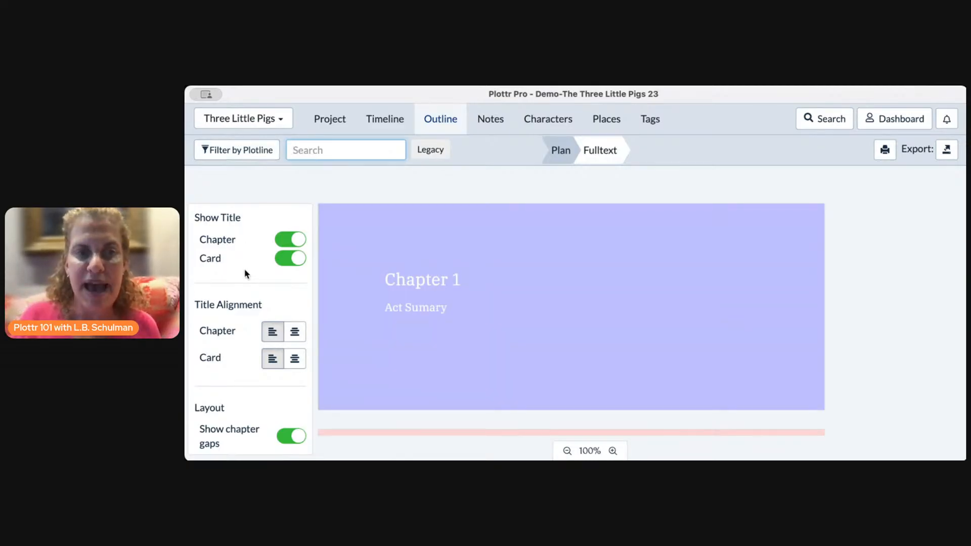
scroll(251, 413, "down", 4)
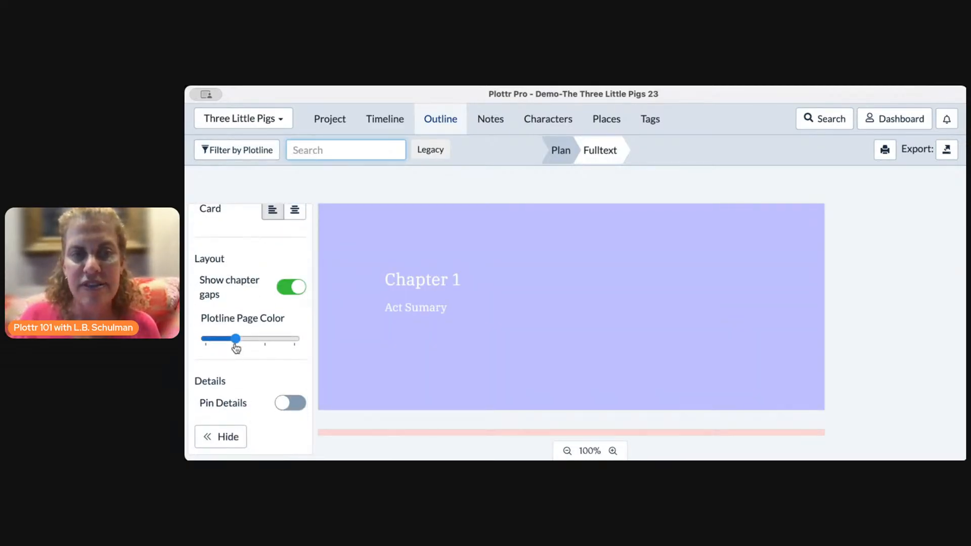
mouse_move(236, 348)
left_mouse_down()
mouse_move(268, 344)
mouse_move(238, 343)
left_mouse_up()
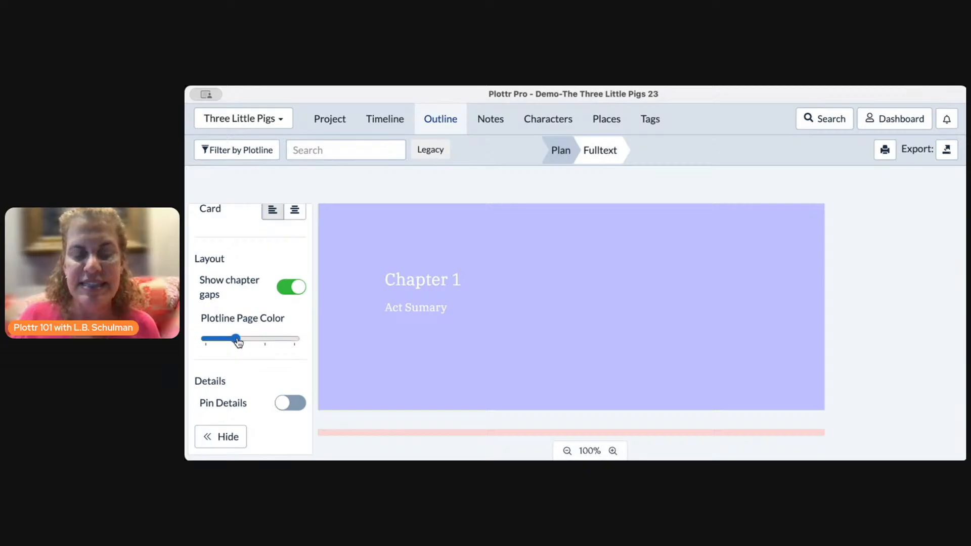
scroll(238, 342, "up", 4)
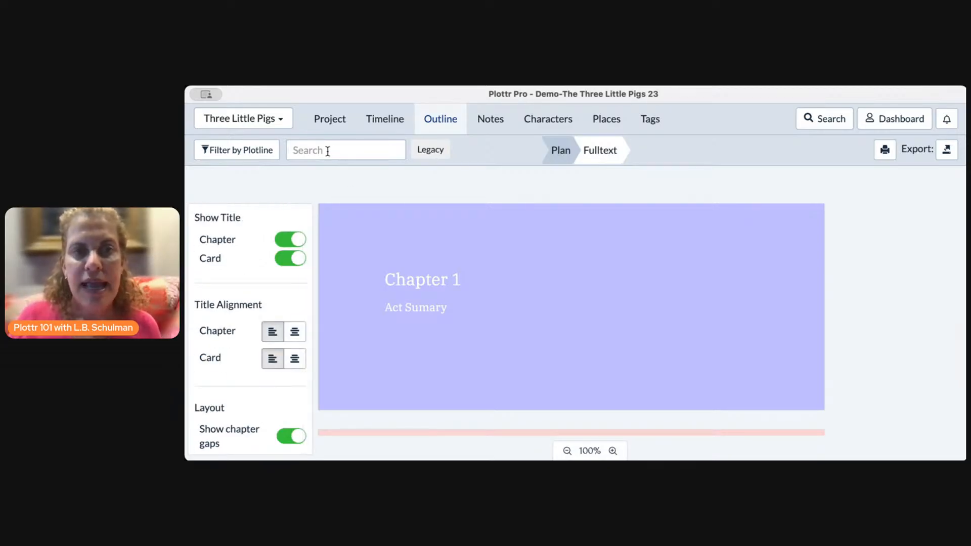
Create a new note in the project's notes and name it "Pigs under stress"
left_click(496, 126)
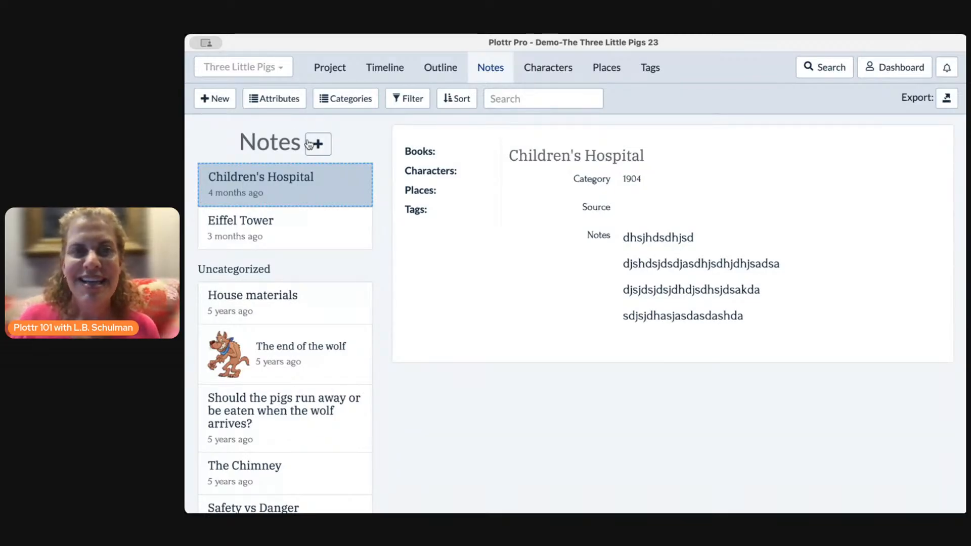
left_click(220, 99)
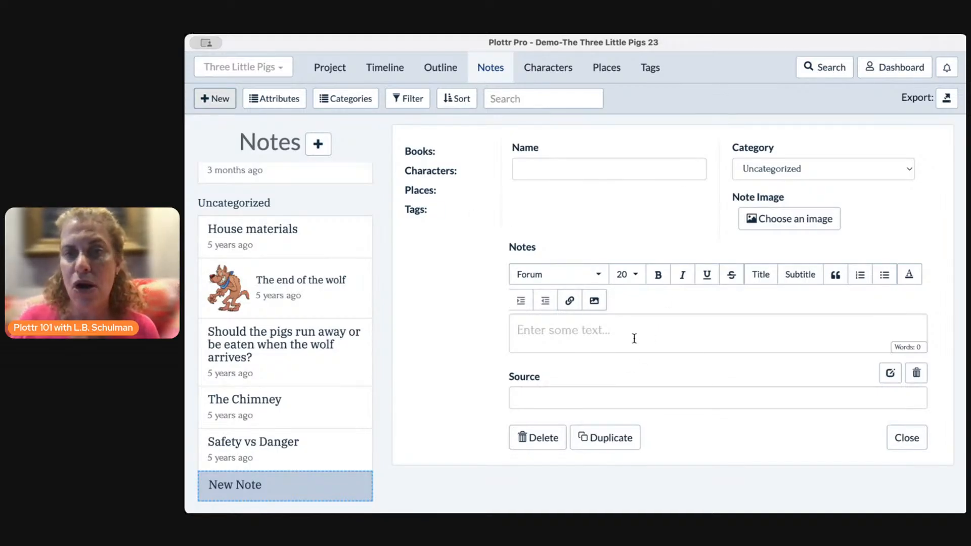
left_click(560, 169)
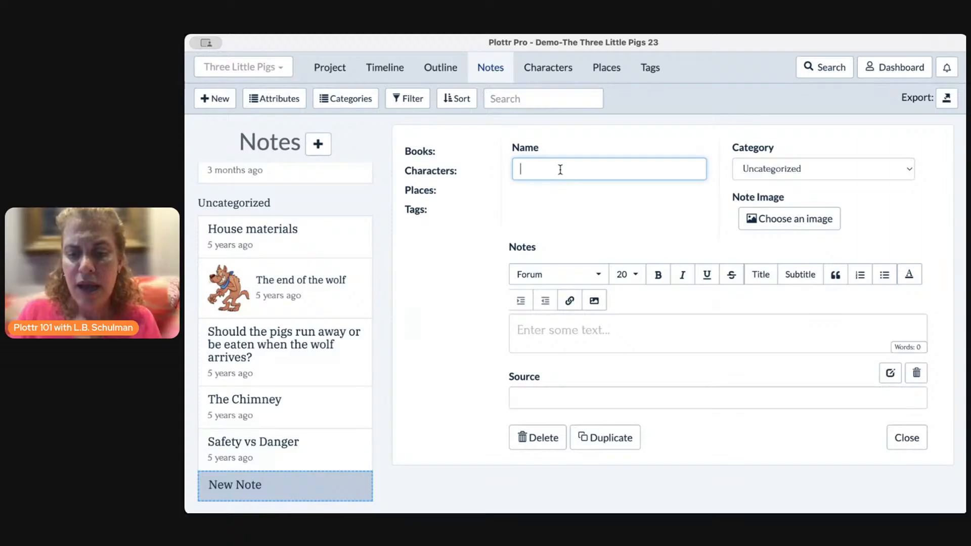
type("Pigs")
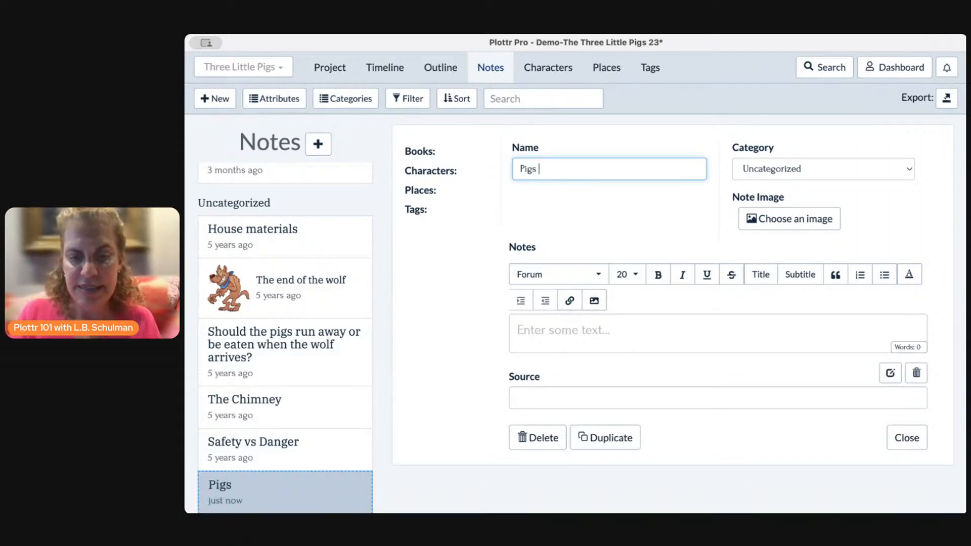
type(" under stres")
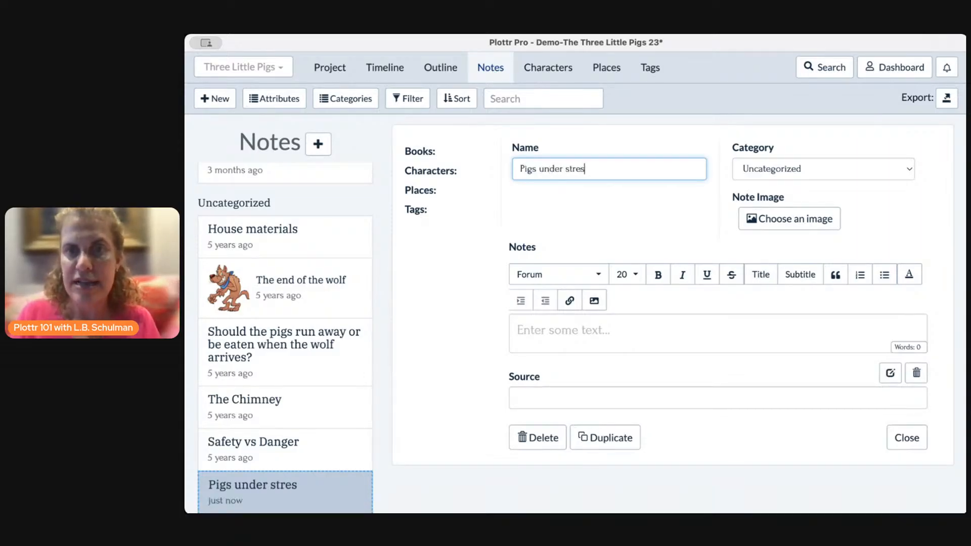
type("s")
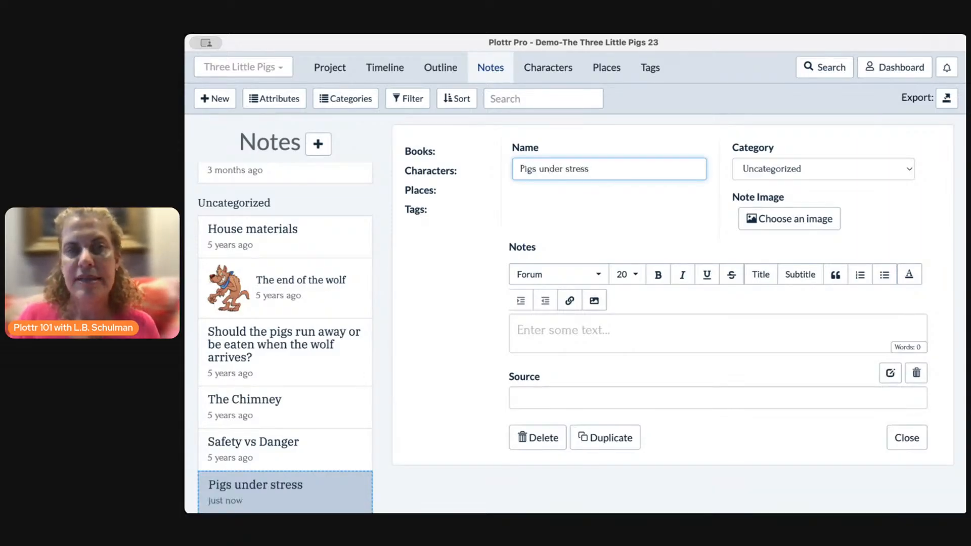
Enter "fdfddhfdfhdsfhkdsfd" and "fdfdshfjdshfjdshjdsfjdsjfsdhfjdshfdsfjsd" as two lines of note text and review the categories of existing notes
left_click(654, 326)
type("fdfddhfdfhdsfhkdsfd")
key("Return")
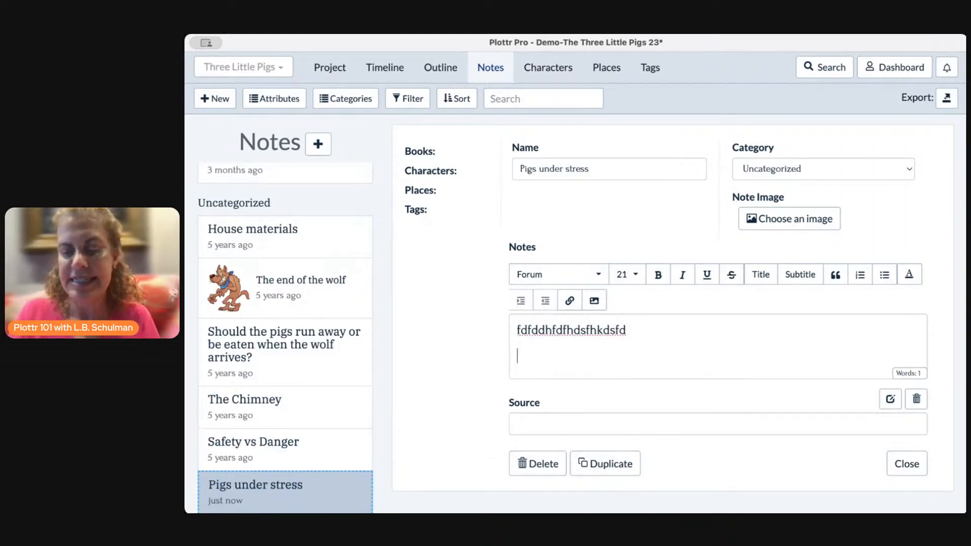
type("fdfdshfjdshfjdshjdsfjdsjfsdhfjdshfdsfjsd")
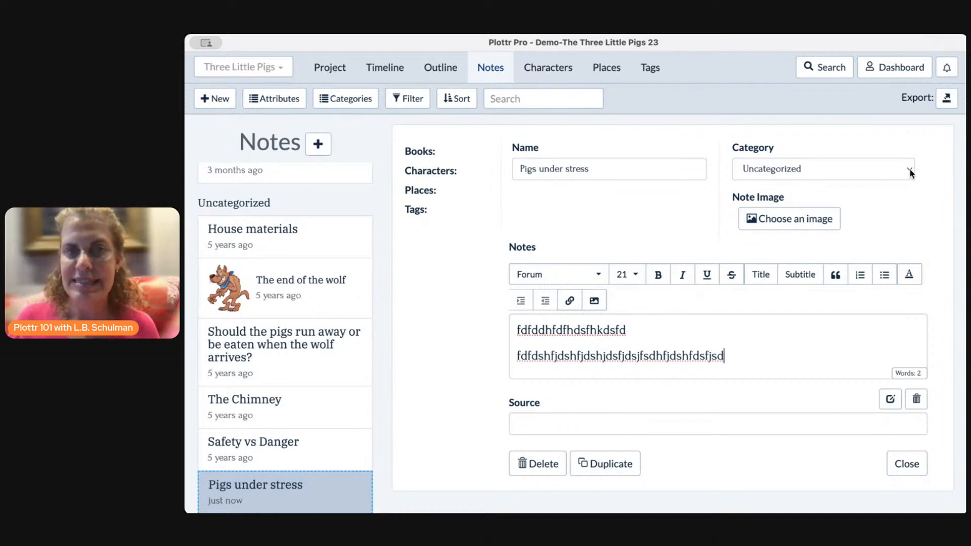
scroll(334, 363, "up", 1)
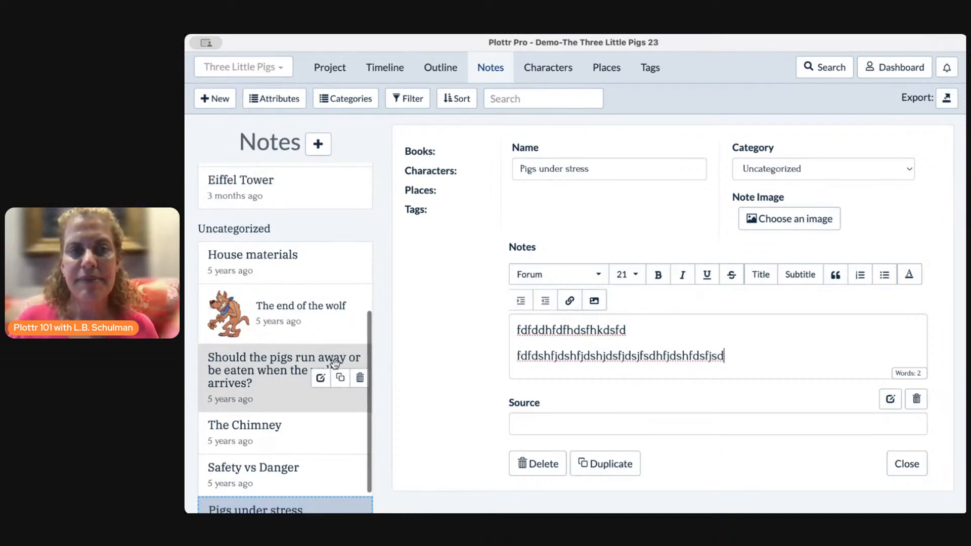
scroll(335, 363, "up", 5)
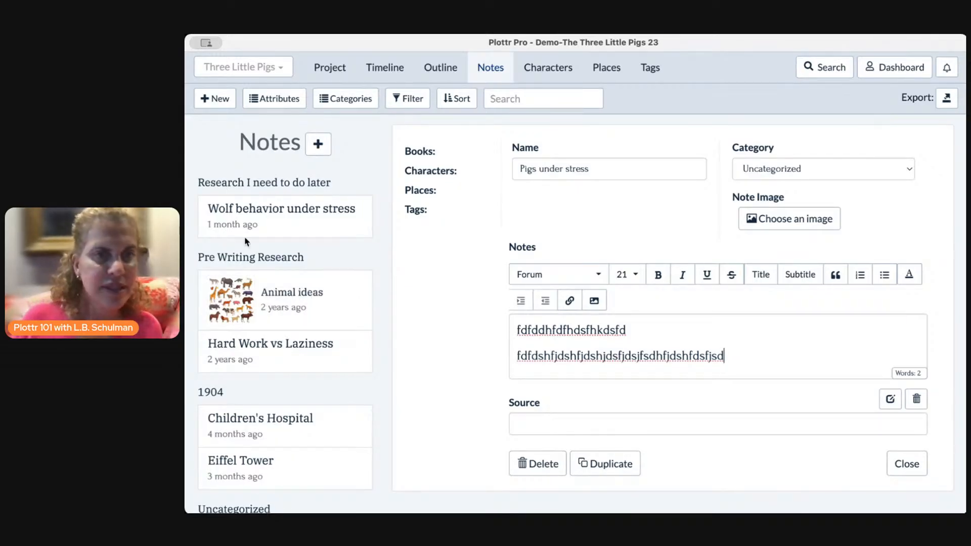
mouse_move(299, 223)
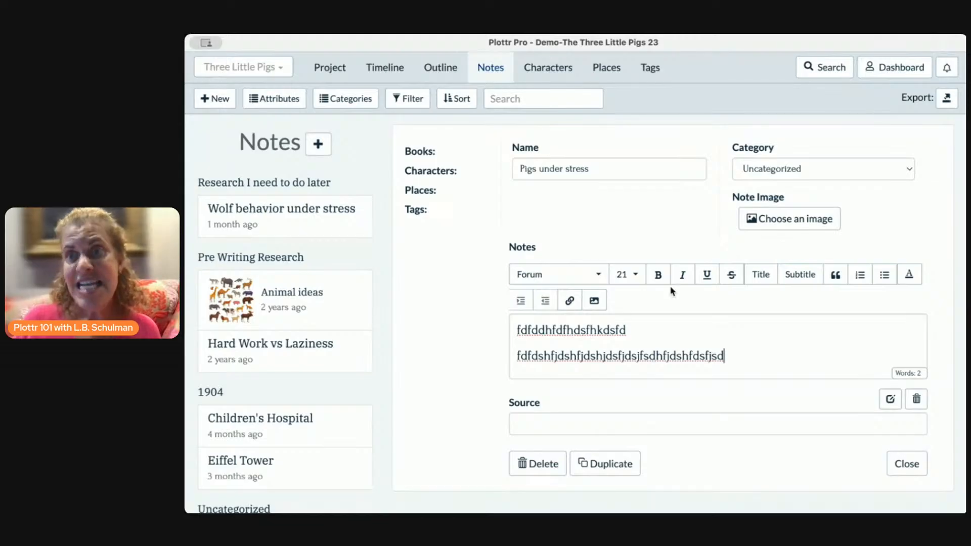
Assign the "Pigs under stress" note to the 1904 category and locate it in the notes list
left_click(911, 172)
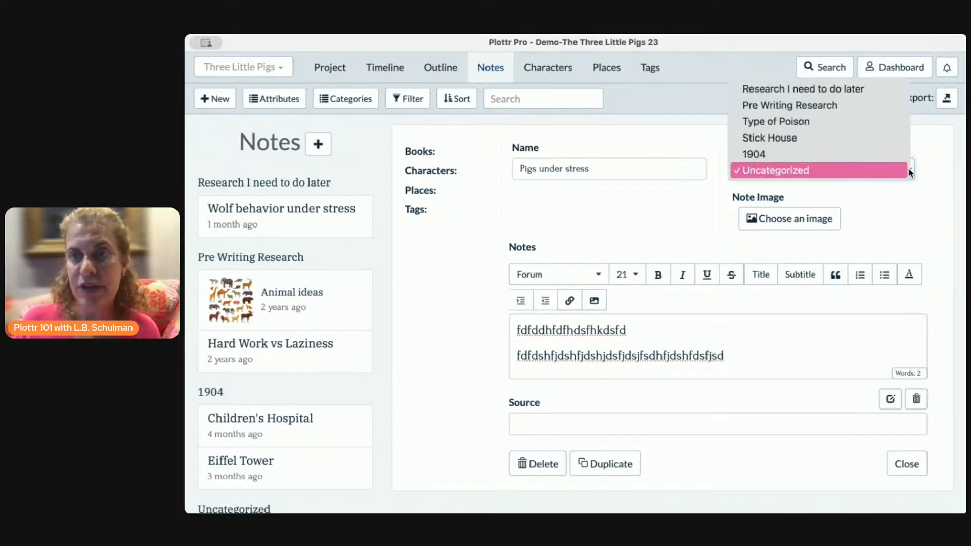
left_click(830, 154)
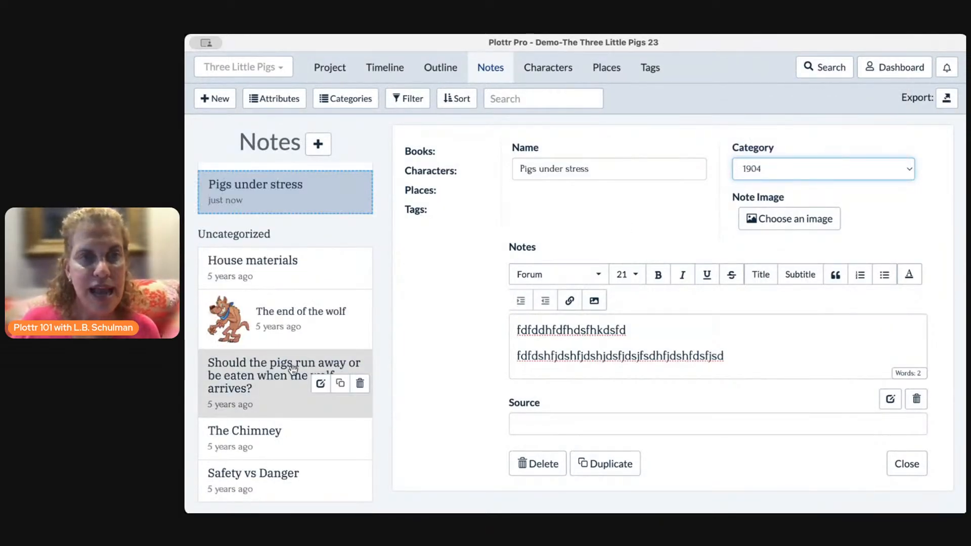
scroll(256, 314, "up", 6)
scroll(260, 316, "down", 2)
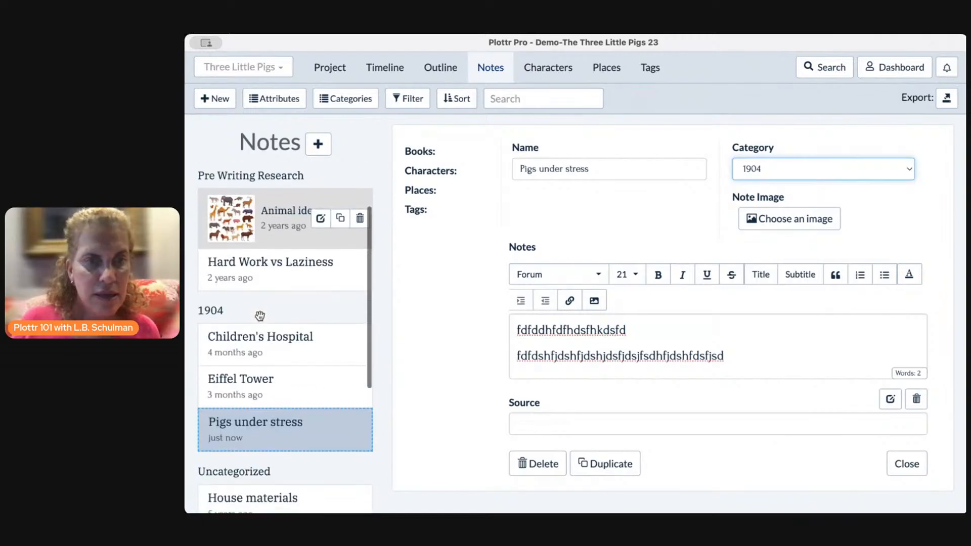
scroll(260, 317, "down", 3)
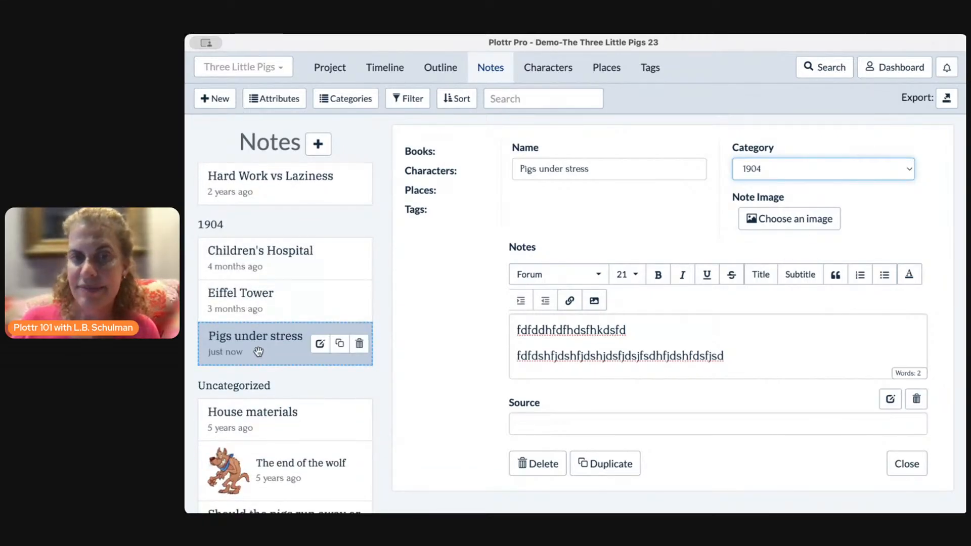
left_click(446, 266)
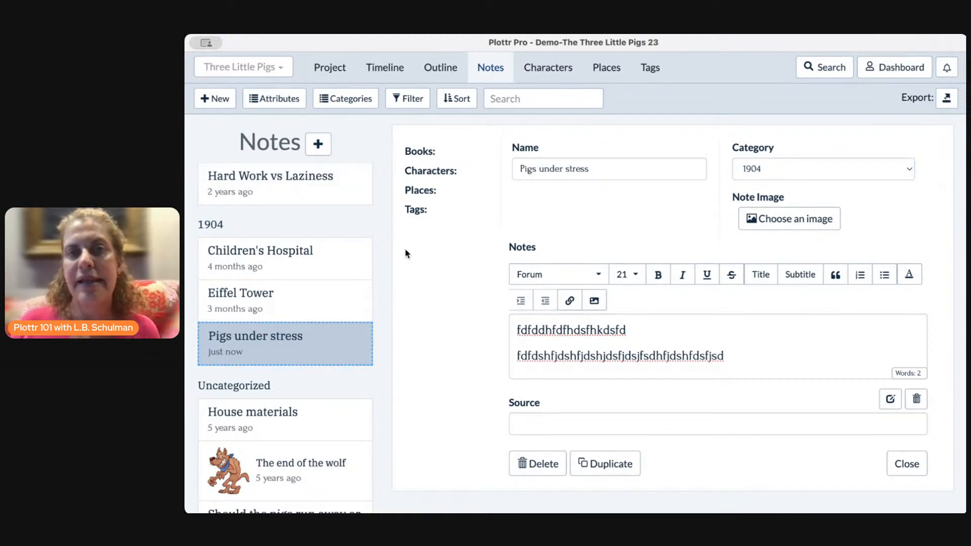
Review the note categories and the custom attributes for notes, closing both without changes
left_click(347, 101)
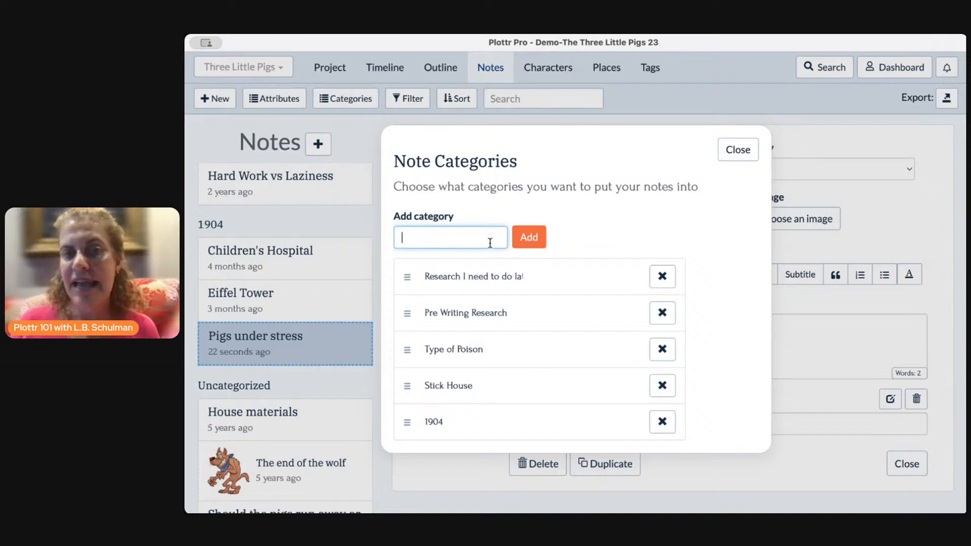
left_click(738, 150)
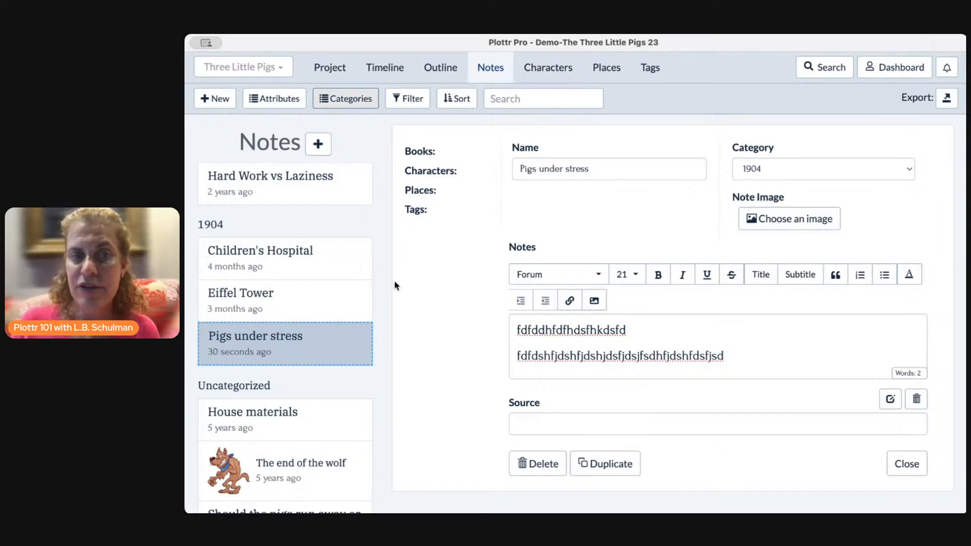
mouse_move(347, 344)
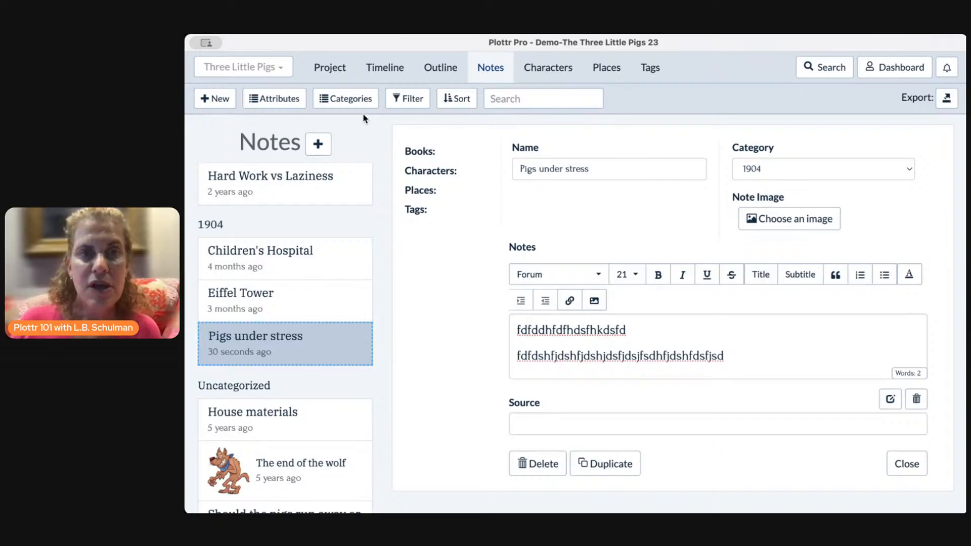
left_click(277, 100)
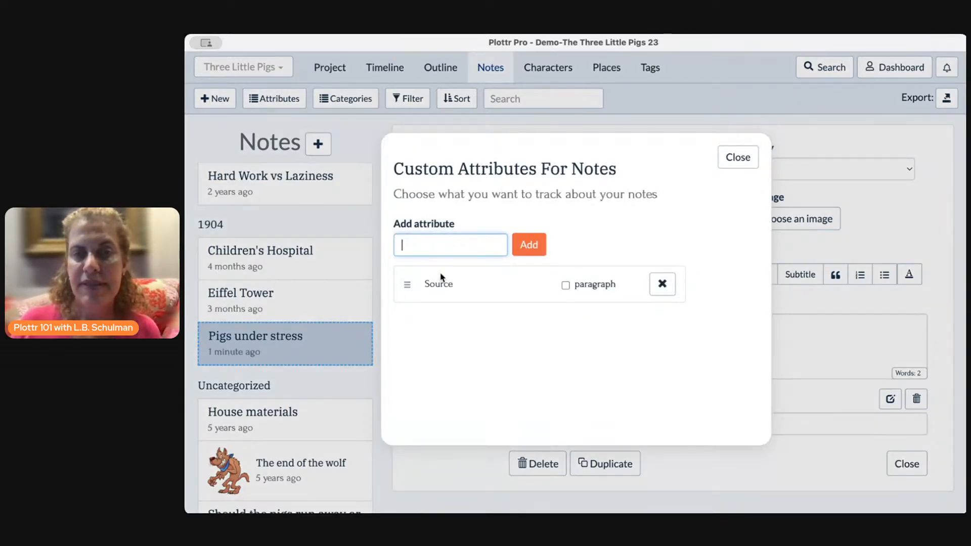
left_click(741, 157)
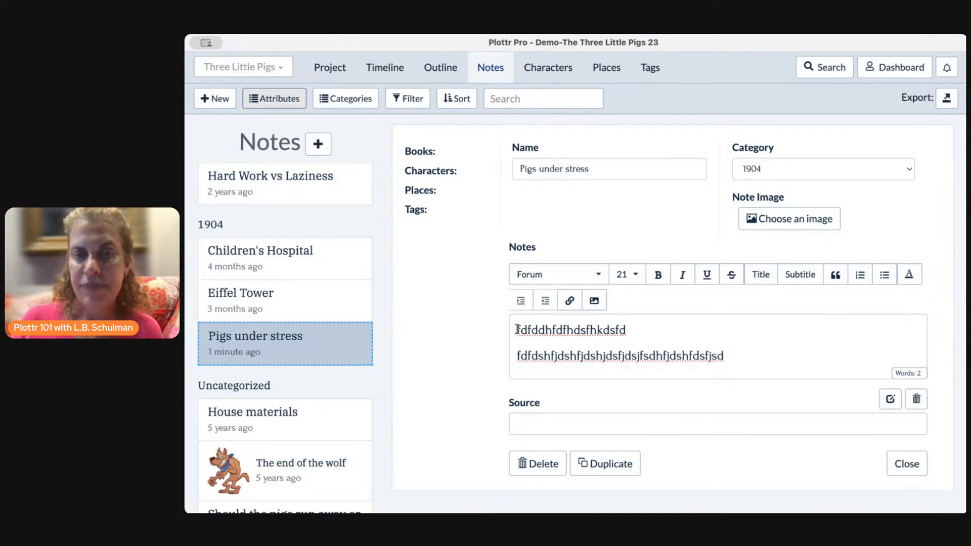
mouse_move(517, 330)
left_mouse_down()
mouse_move(626, 330)
mouse_move(531, 329)
left_mouse_up()
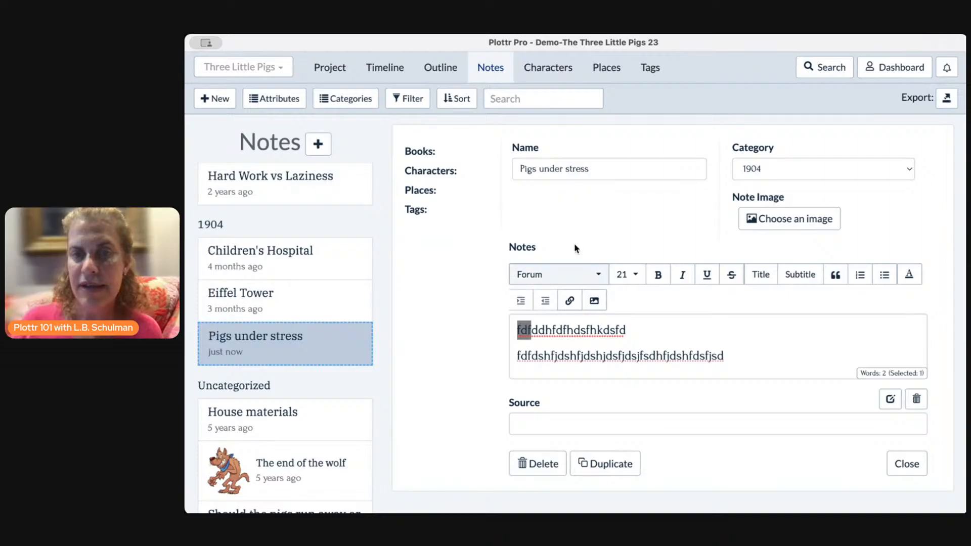
left_click(570, 301)
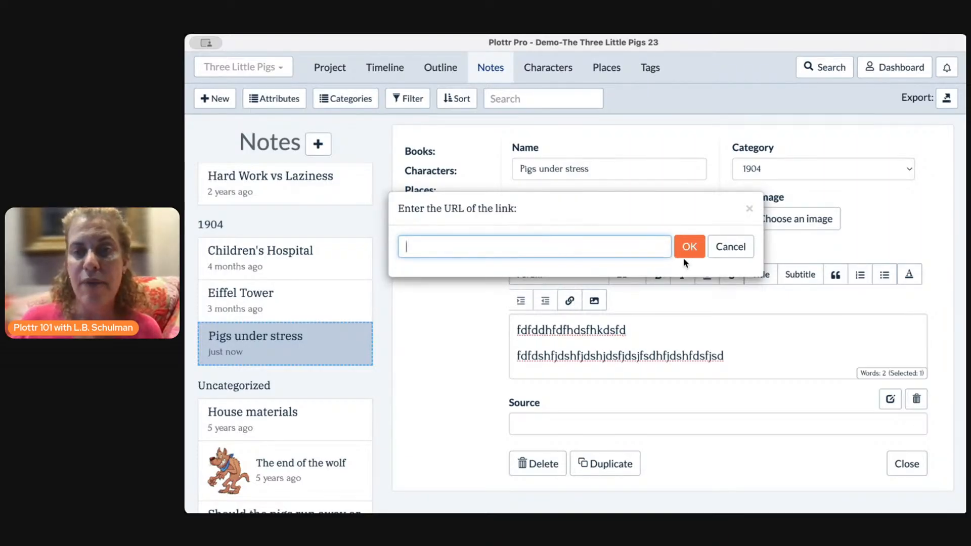
left_click(731, 247)
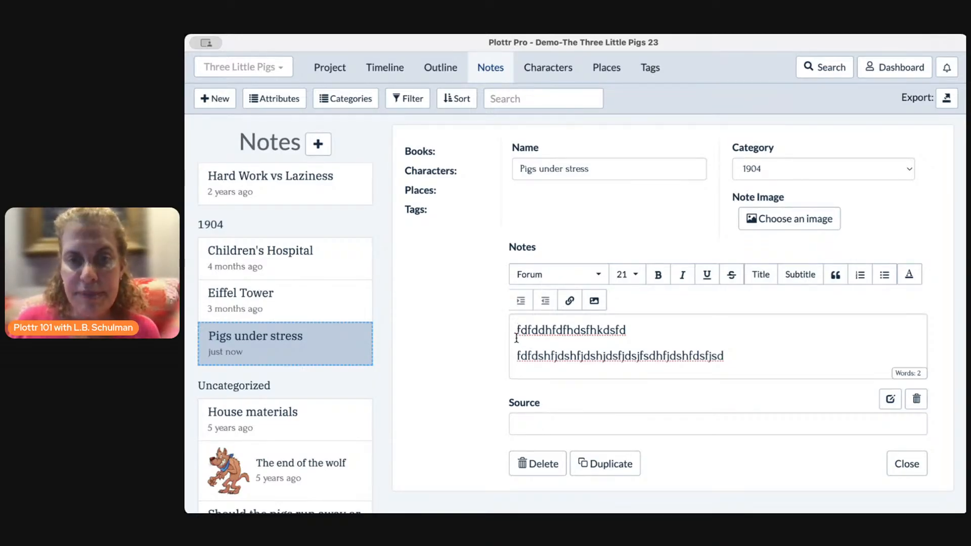
left_click_drag(517, 330, 547, 329)
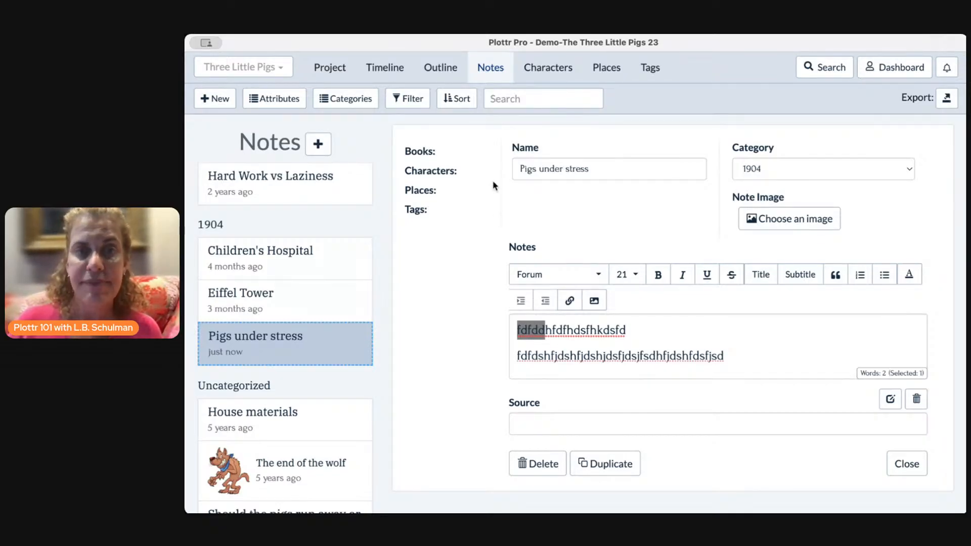
Link the "Pigs under stress" note to the books Three Little Pigs and The Wolf Strikes Back
mouse_move(444, 155)
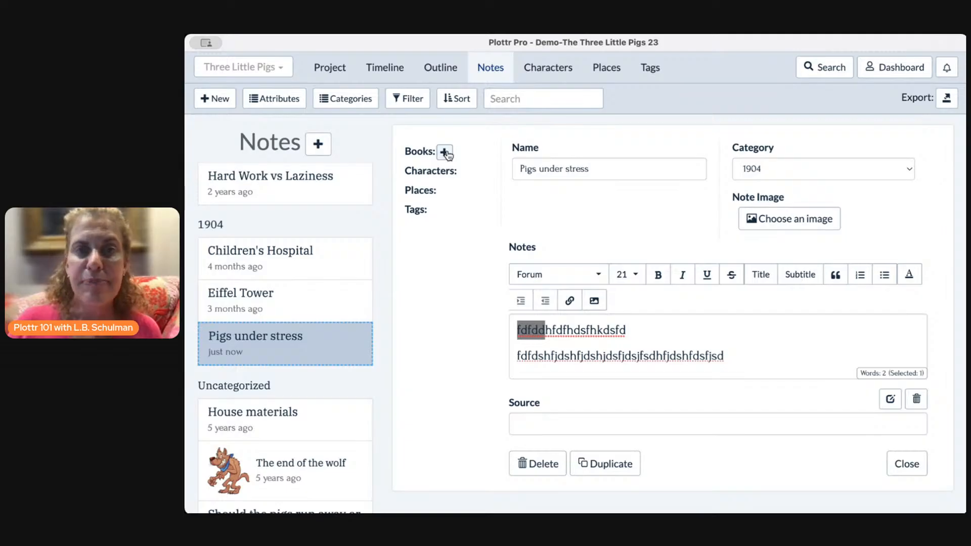
left_click(445, 153)
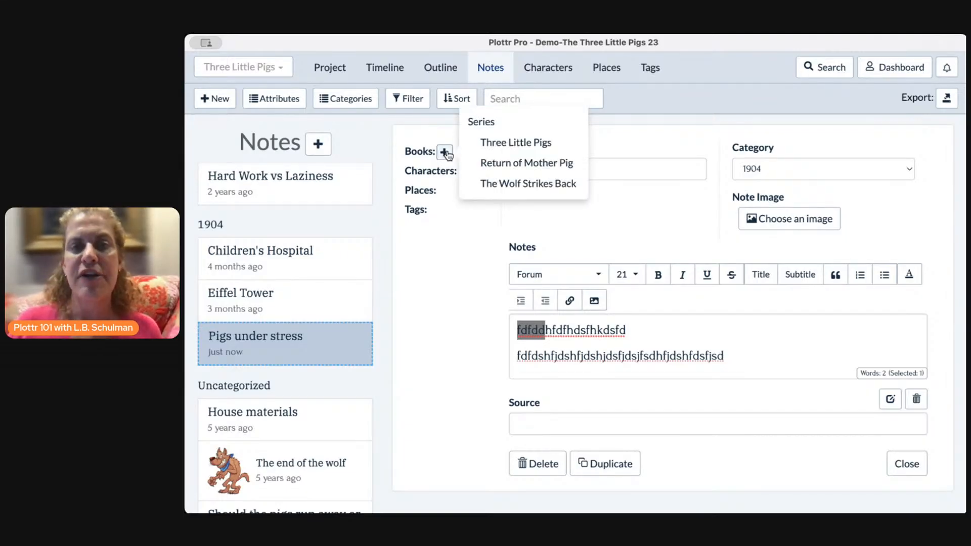
left_click(500, 148)
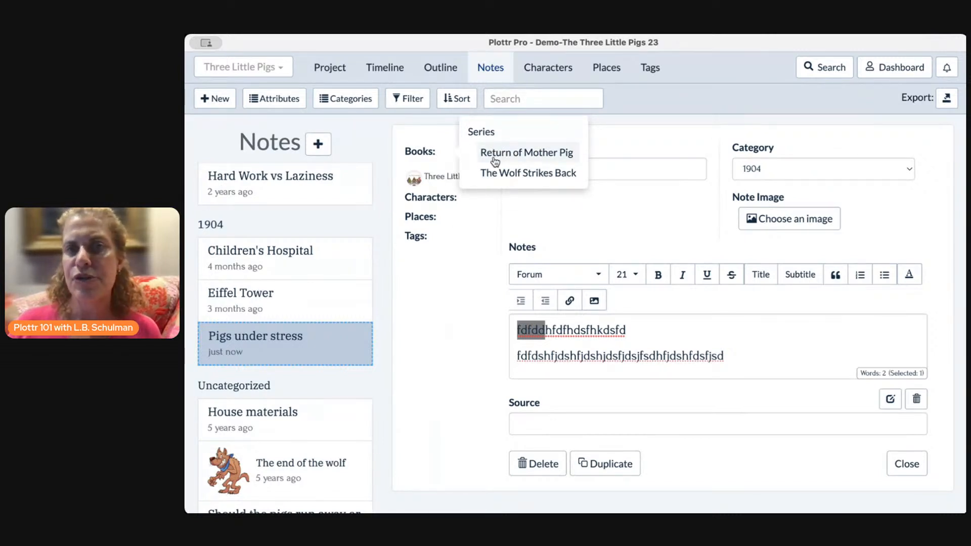
left_click(443, 153)
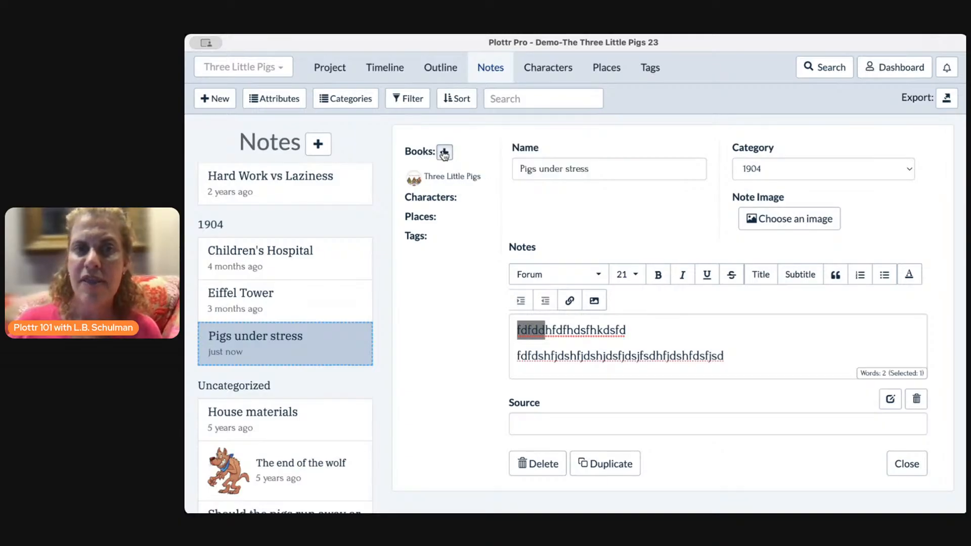
left_click(445, 153)
left_click(527, 173)
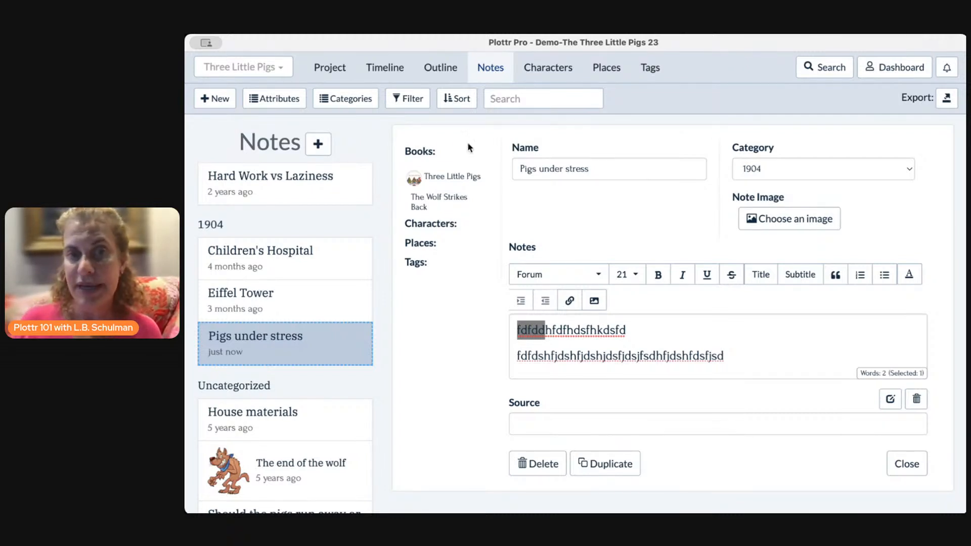
Review the characters available to attach to the note and finish editing the note
mouse_move(463, 225)
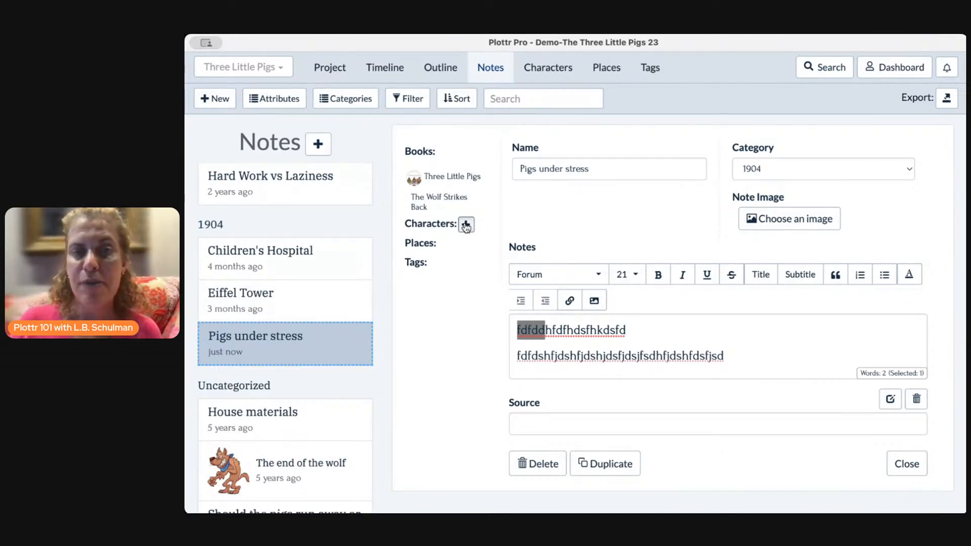
left_click(466, 225)
left_click(466, 225)
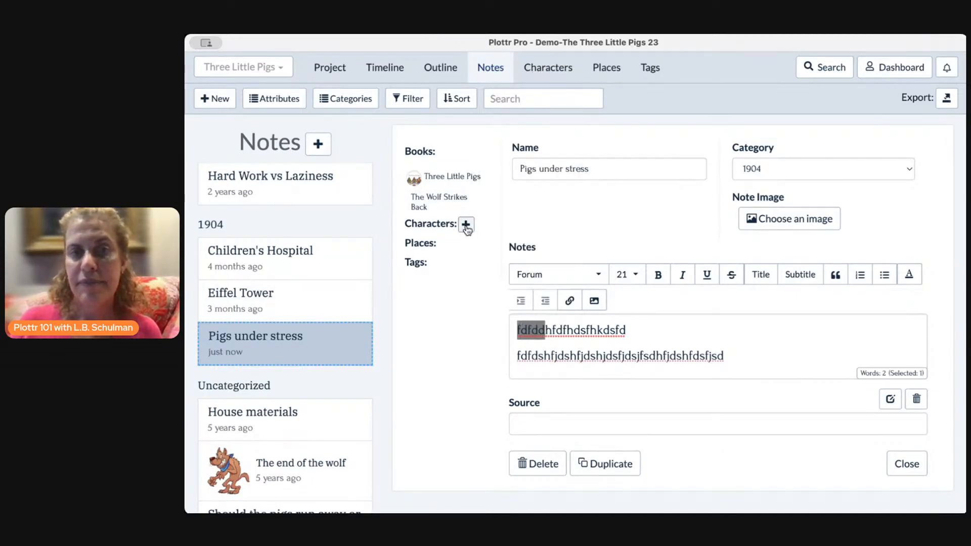
left_click(466, 225)
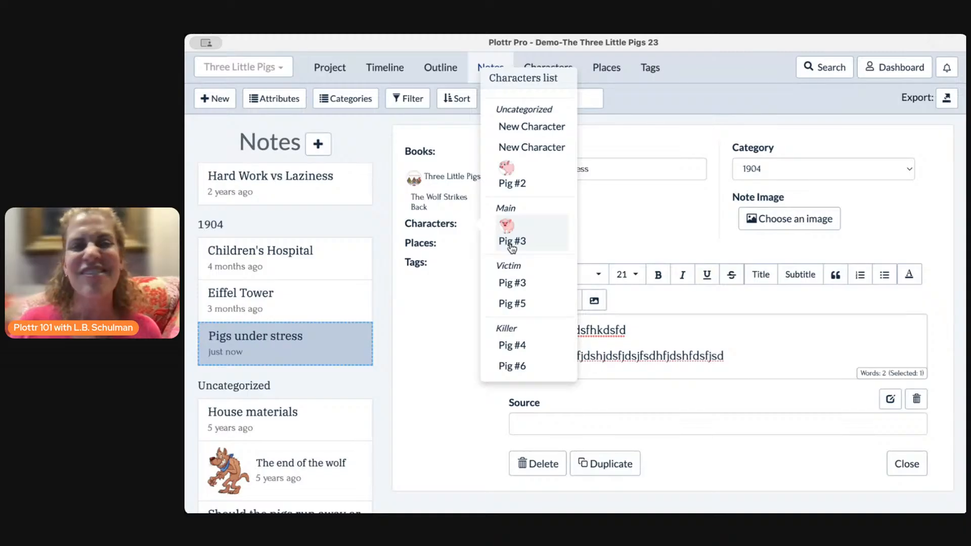
left_click(437, 300)
mouse_move(430, 251)
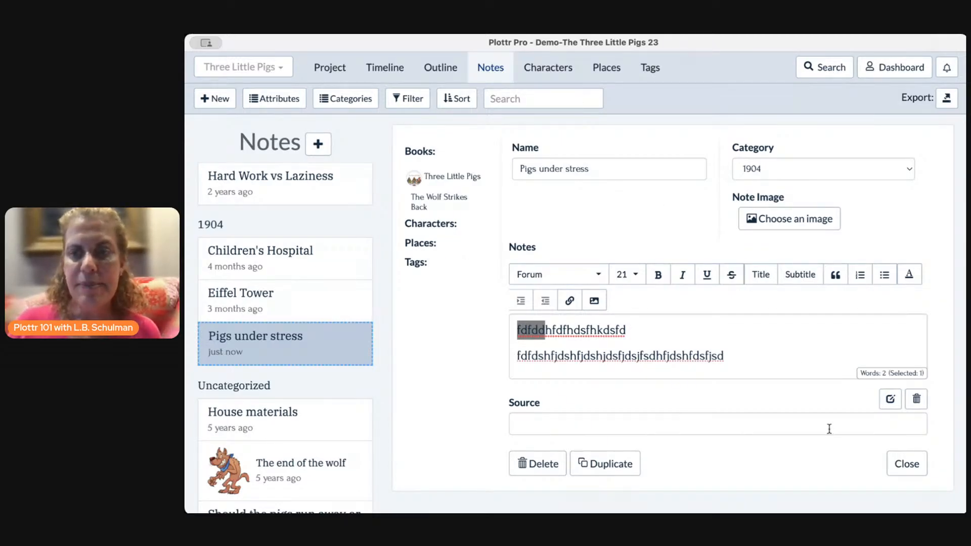
left_click(907, 464)
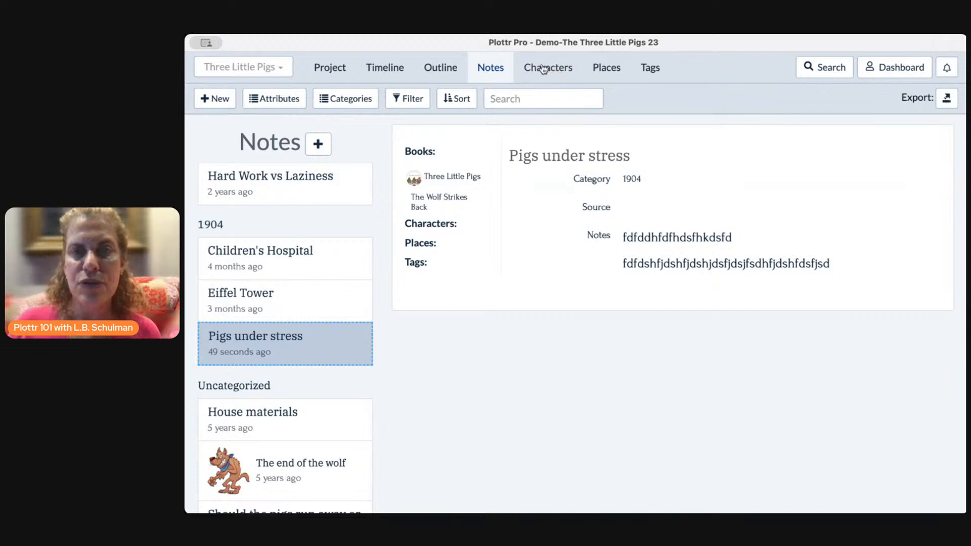
Create a new character in the Three Little Pigs book and look through the categorized character list
left_click(543, 69)
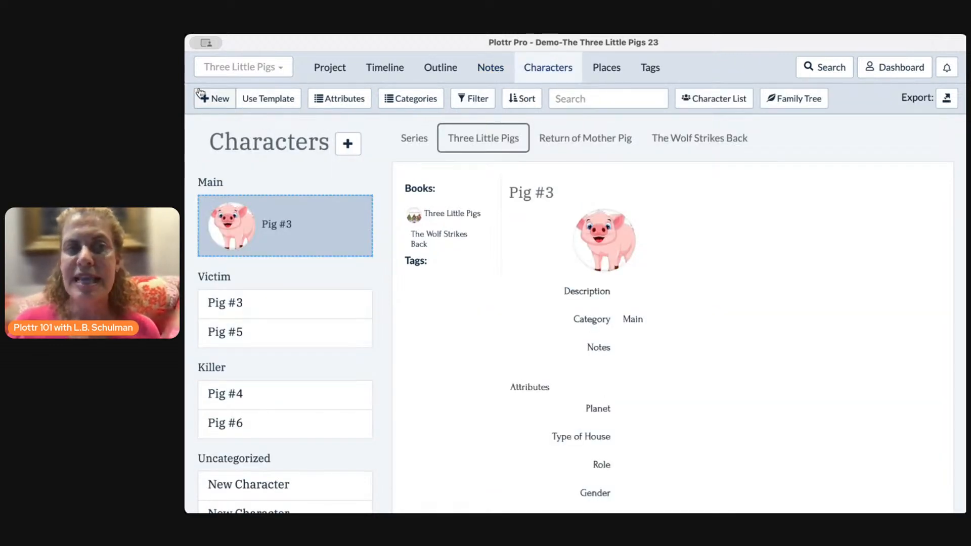
left_click(349, 144)
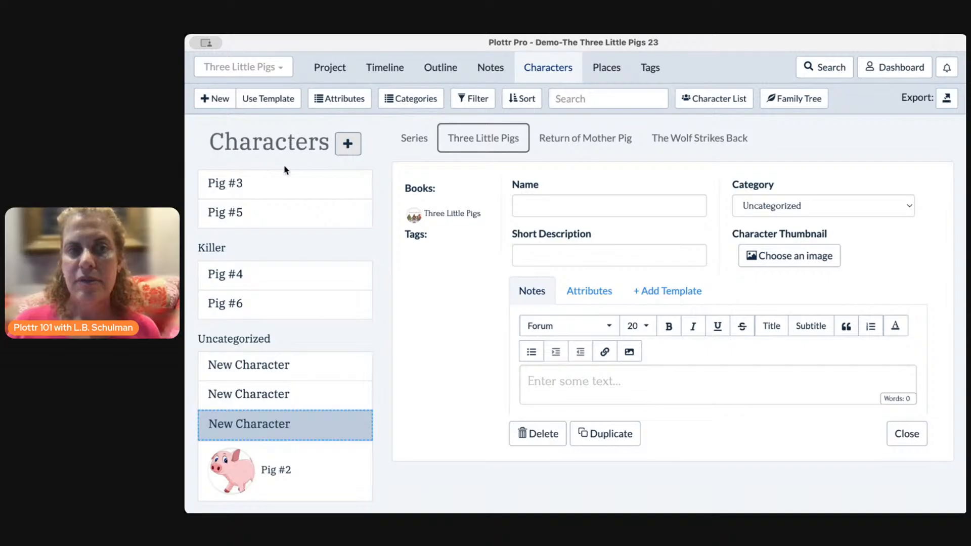
scroll(292, 299, "up", 3)
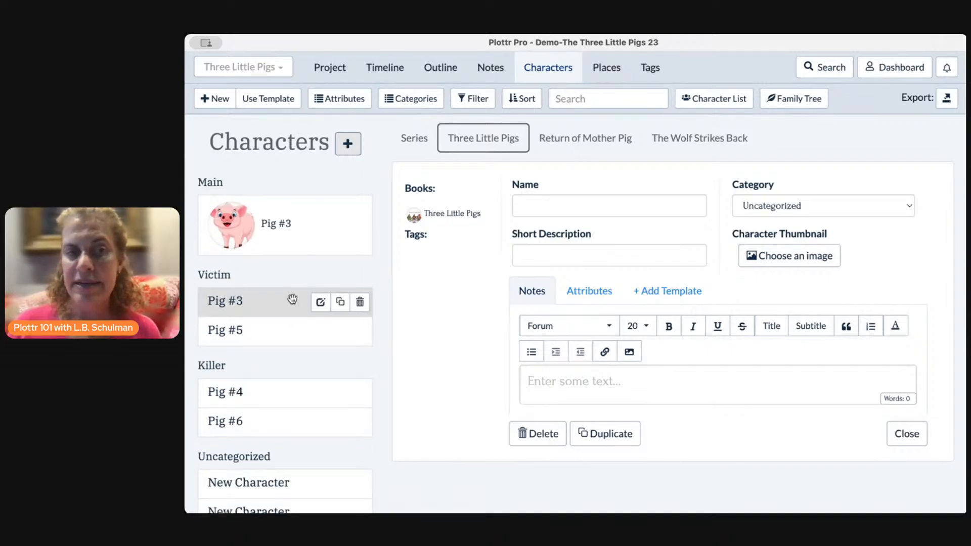
scroll(292, 300, "down", 2)
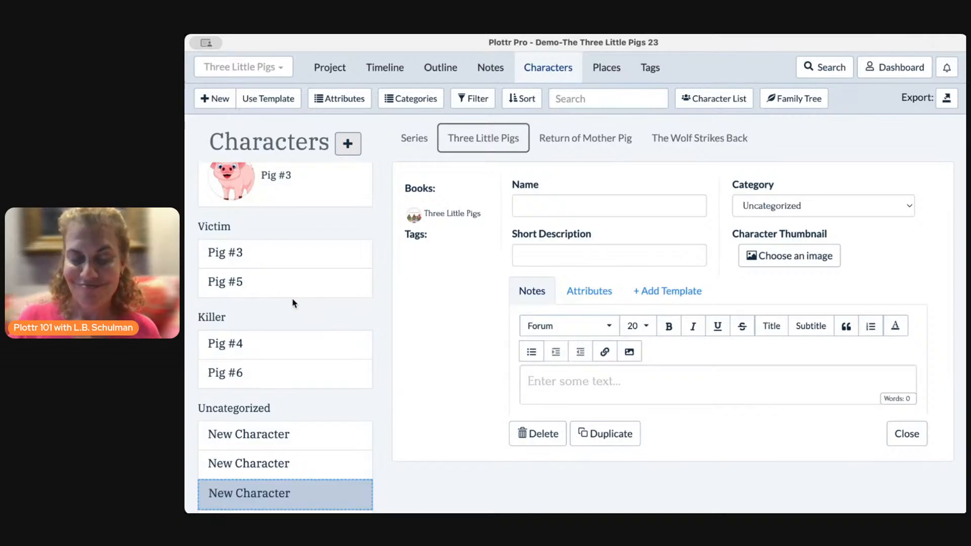
scroll(261, 258, "up", 1)
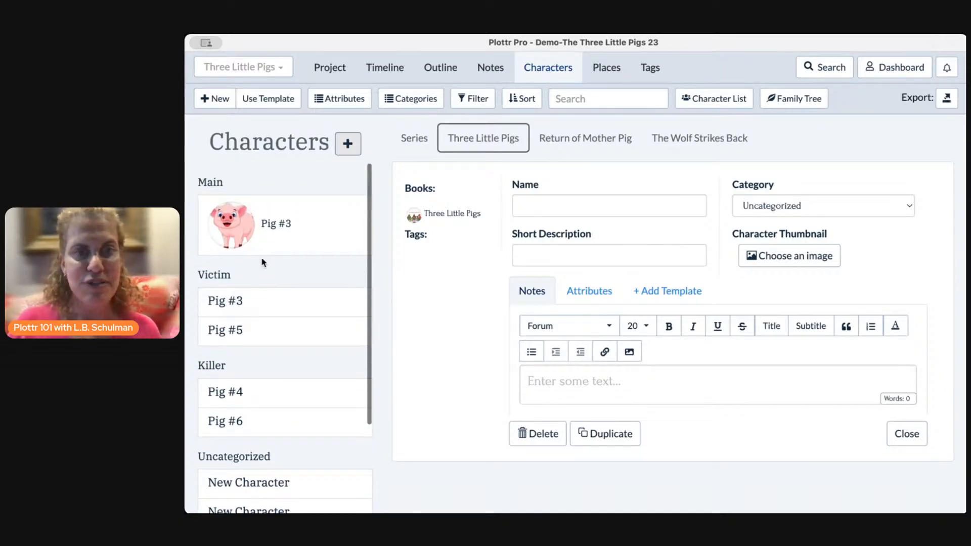
scroll(261, 258, "down", 2)
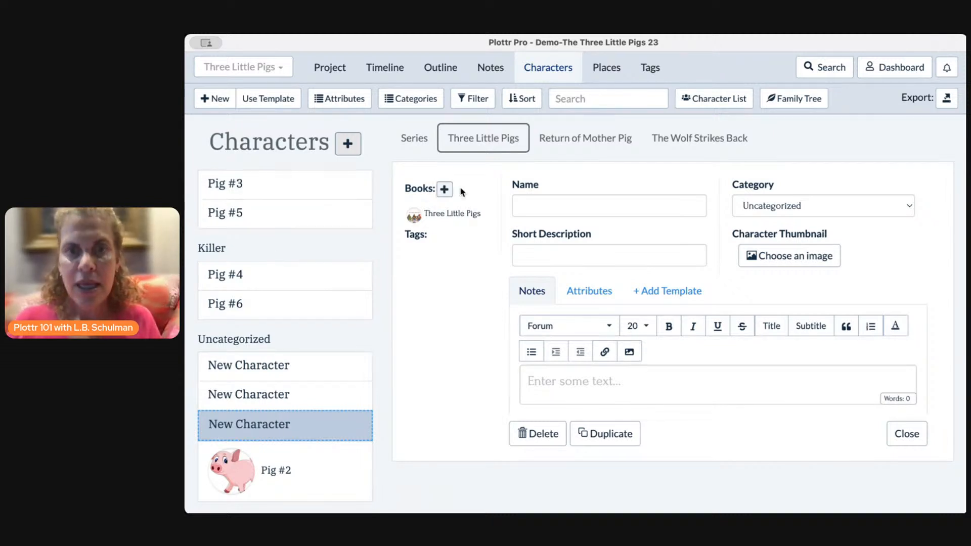
Name the new character "Pig #5243" and assign it to the Red Herring category
left_click(542, 202)
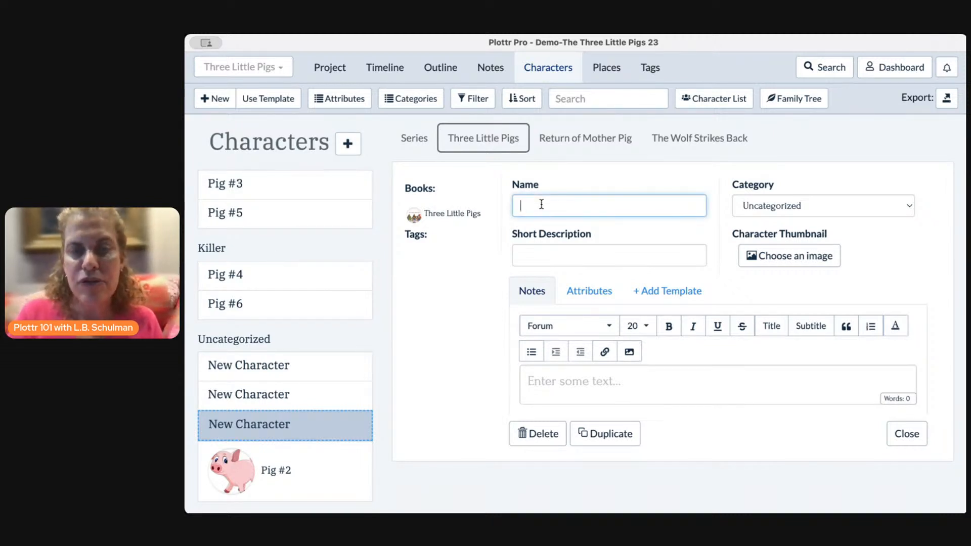
type("Pig")
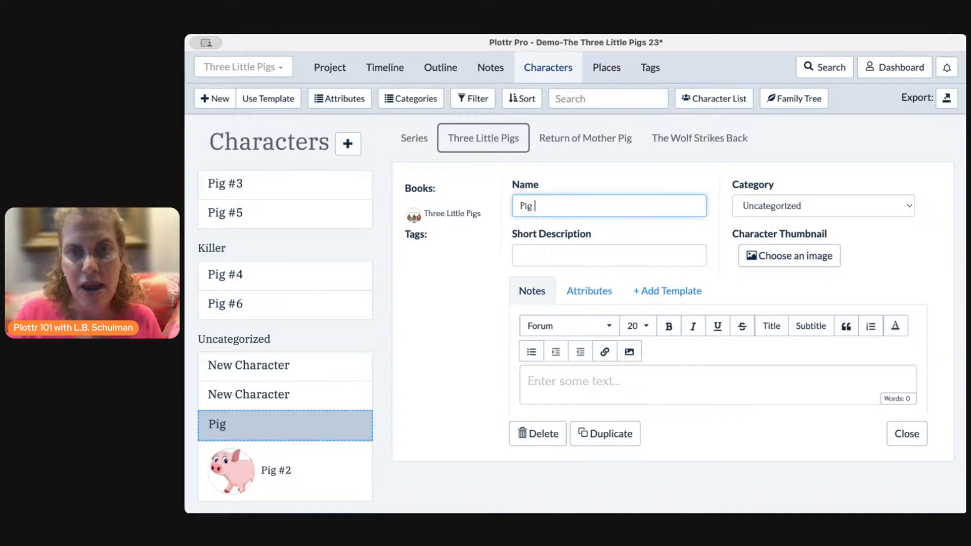
type(" #5")
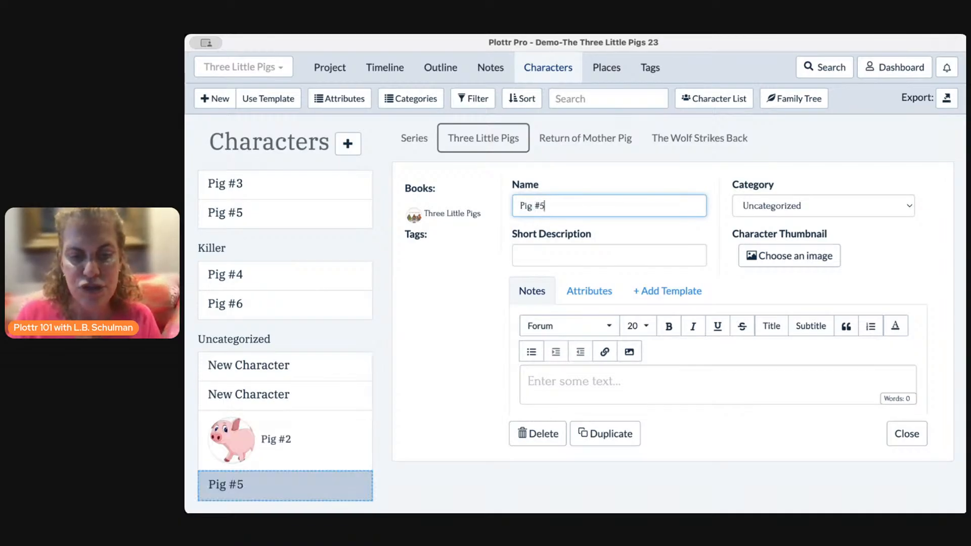
type("243")
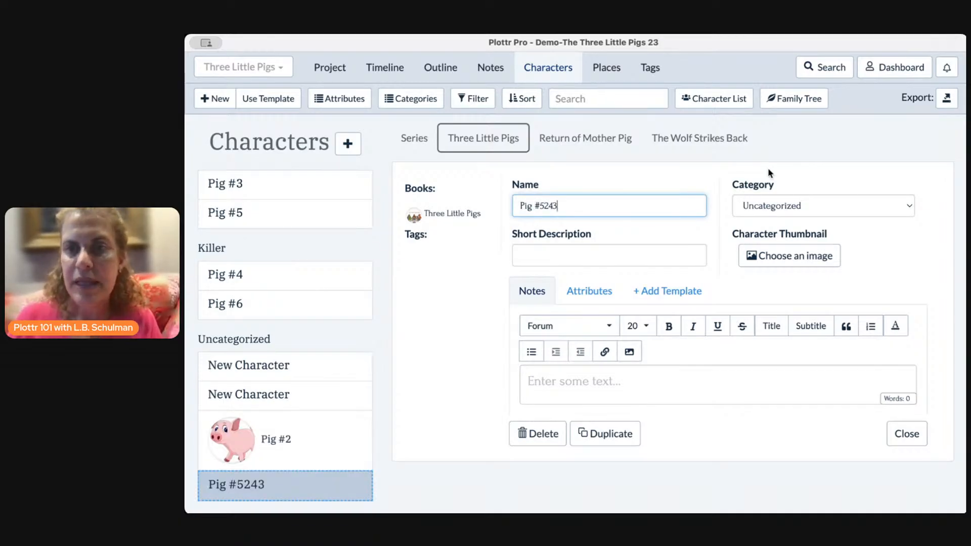
left_click(908, 214)
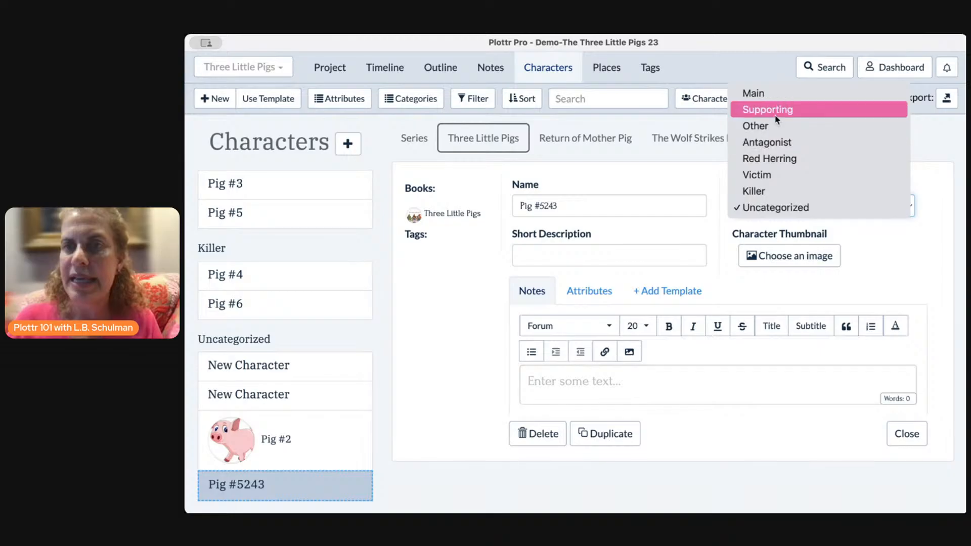
left_click(776, 157)
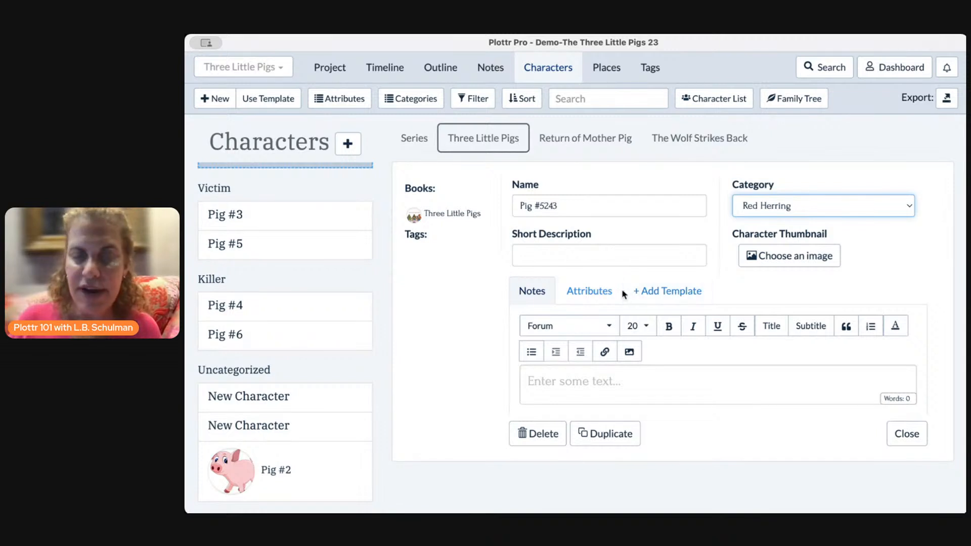
Review the custom attributes available for the character Pig #5243
left_click(603, 292)
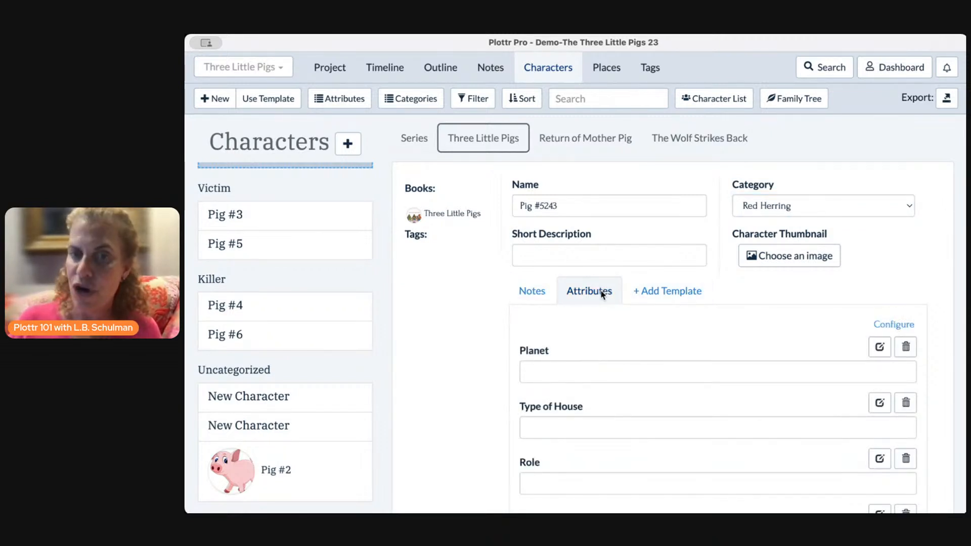
scroll(606, 324, "down", 3)
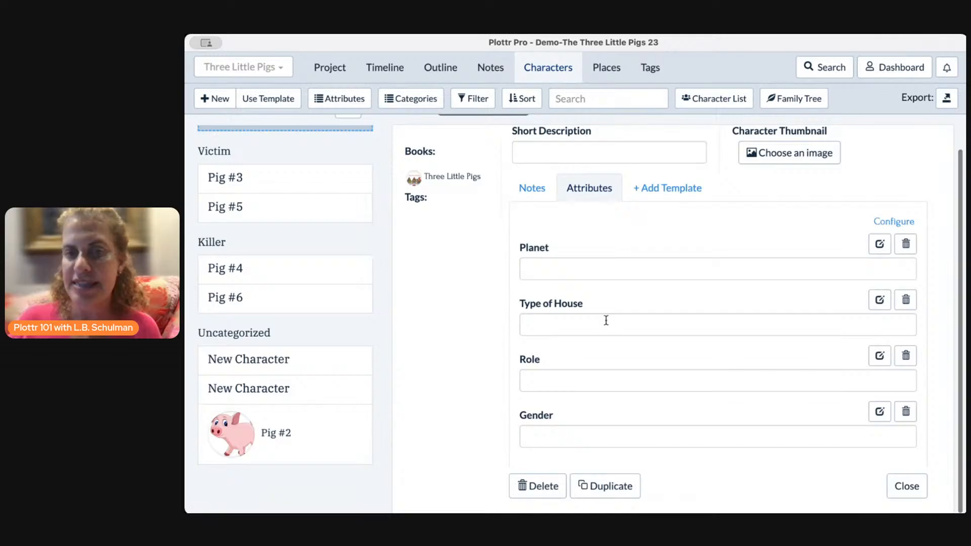
scroll(606, 324, "up", 3)
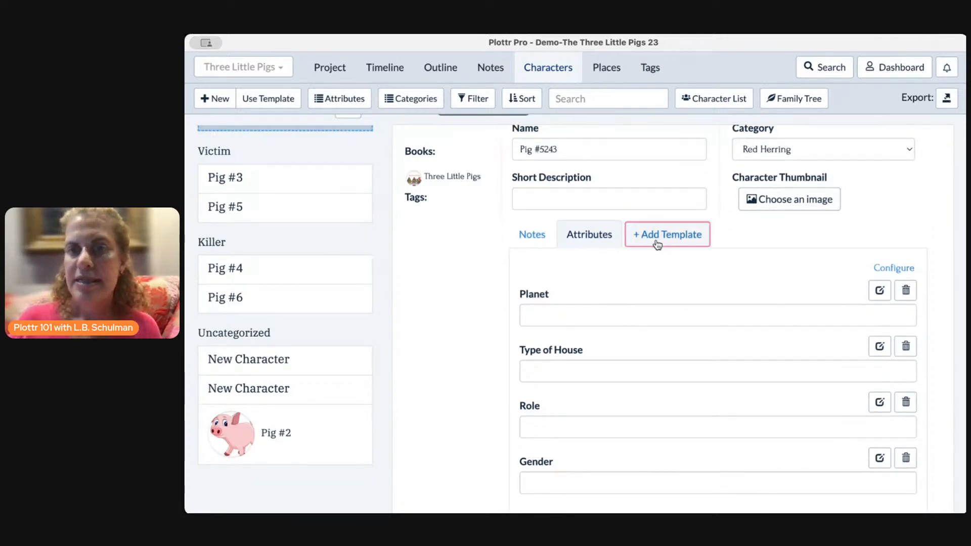
Preview the attributes of the Character Bio starter template for Pig #5243
left_click(657, 237)
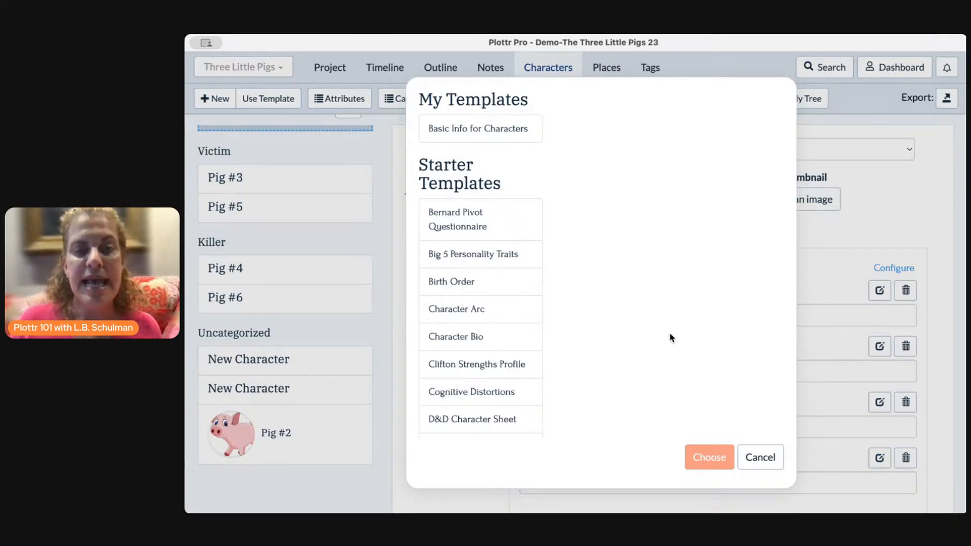
left_click(490, 341)
scroll(635, 387, "down", 5)
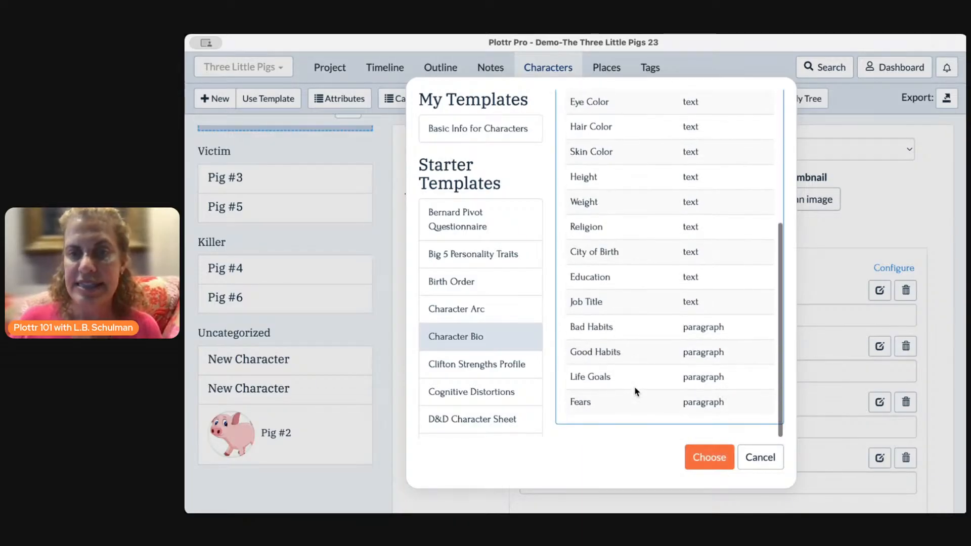
scroll(635, 386, "up", 5)
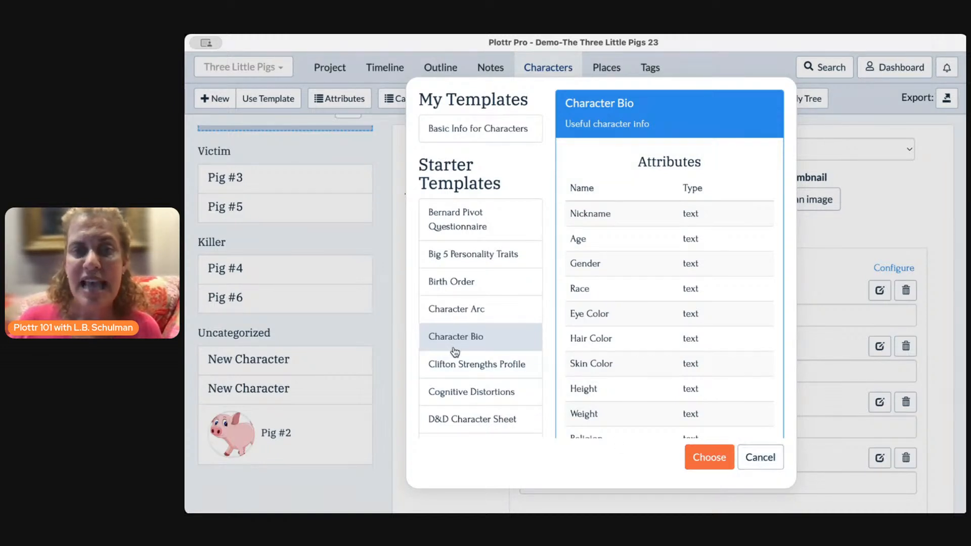
Browse the full list of starter character templates and leave it without adding one
scroll(455, 353, "down", 8)
scroll(456, 352, "down", 4)
scroll(456, 352, "up", 12)
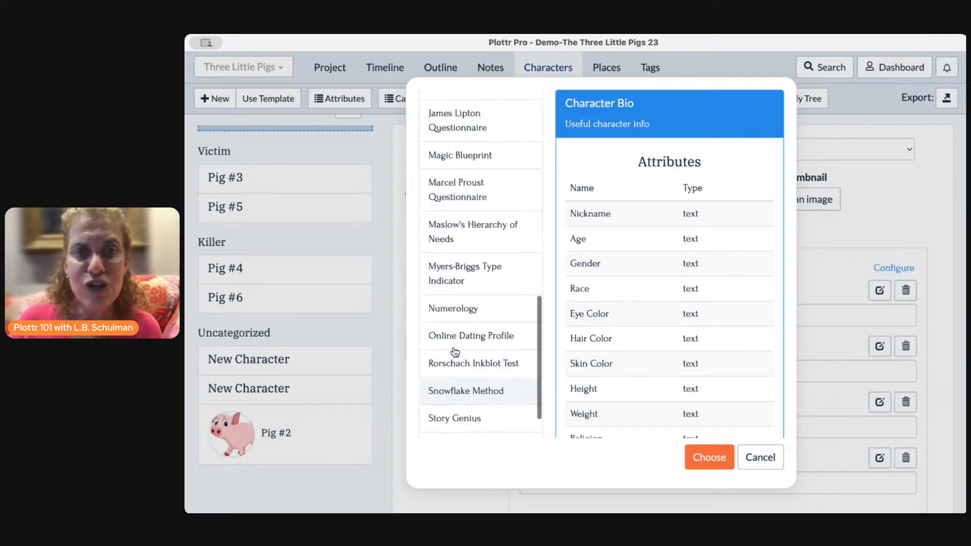
scroll(456, 352, "down", 4)
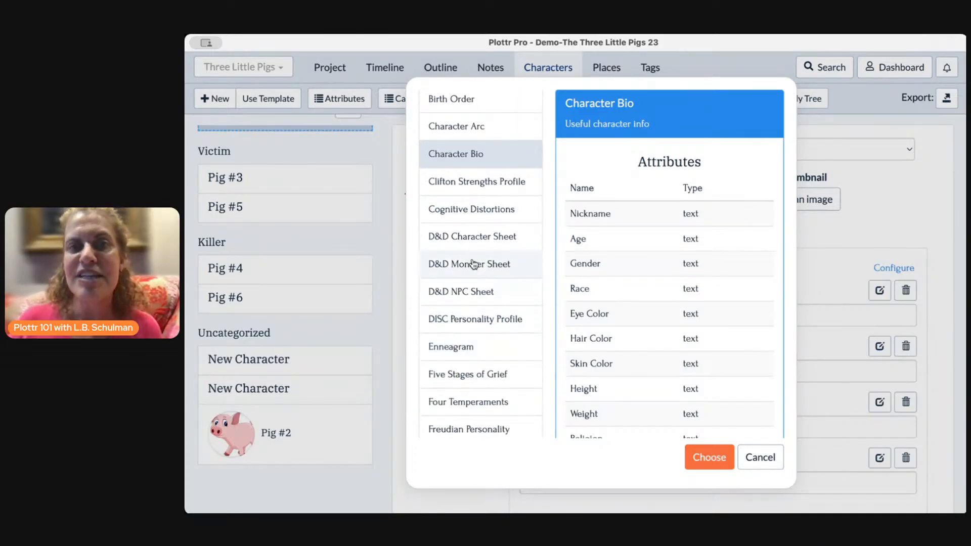
scroll(481, 263, "down", 1)
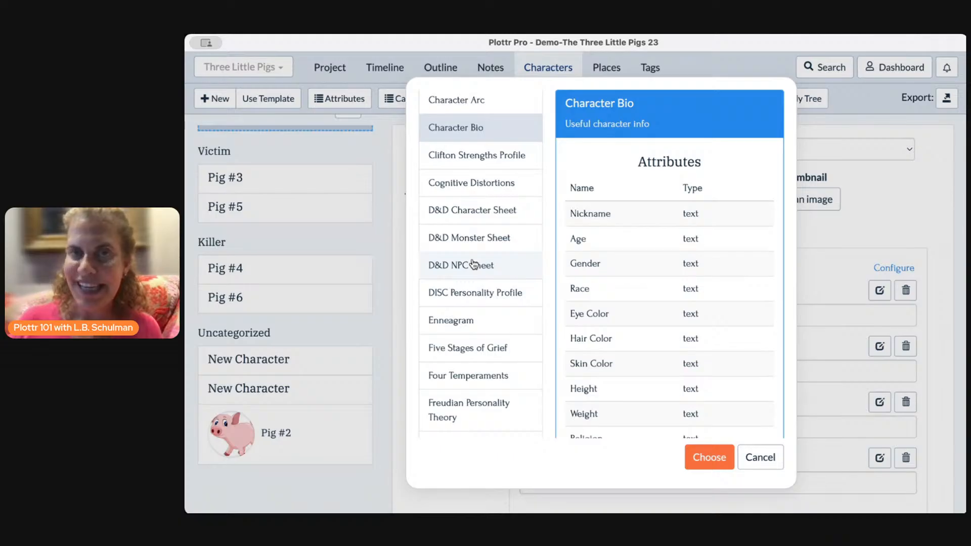
scroll(473, 264, "down", 1)
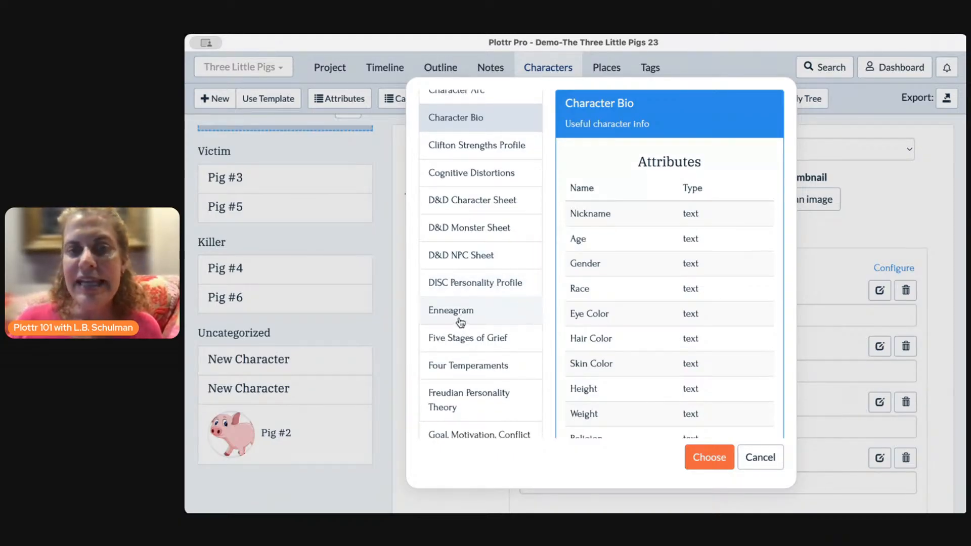
scroll(460, 322, "down", 2)
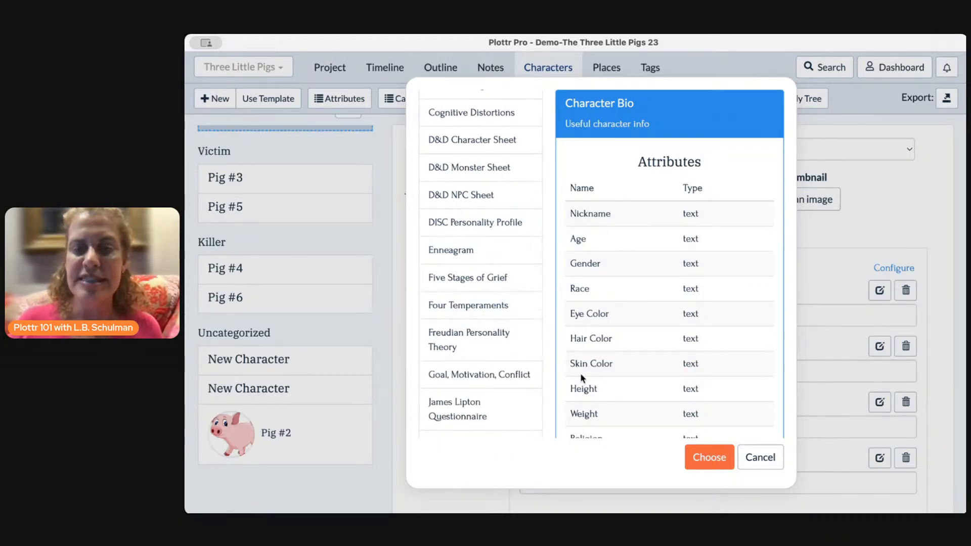
scroll(484, 377, "down", 10)
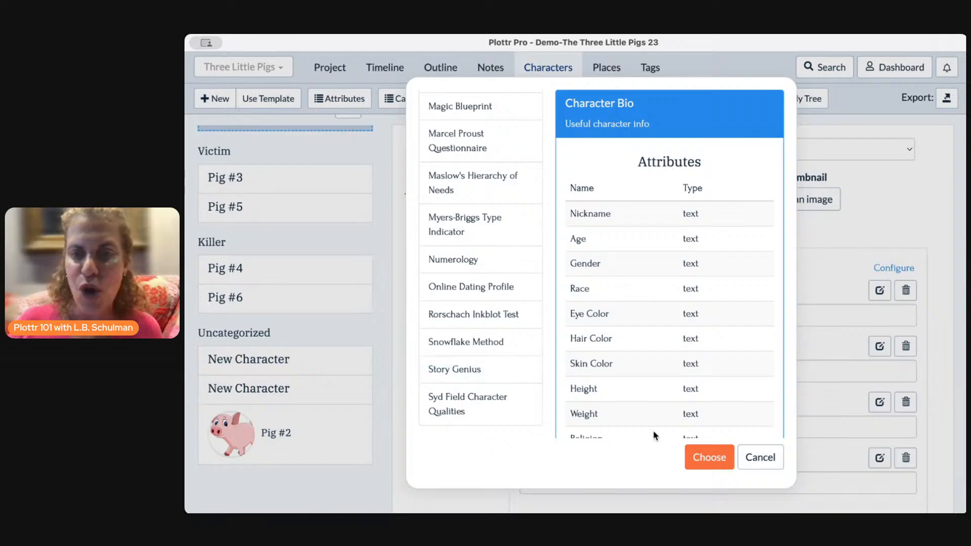
left_click(759, 457)
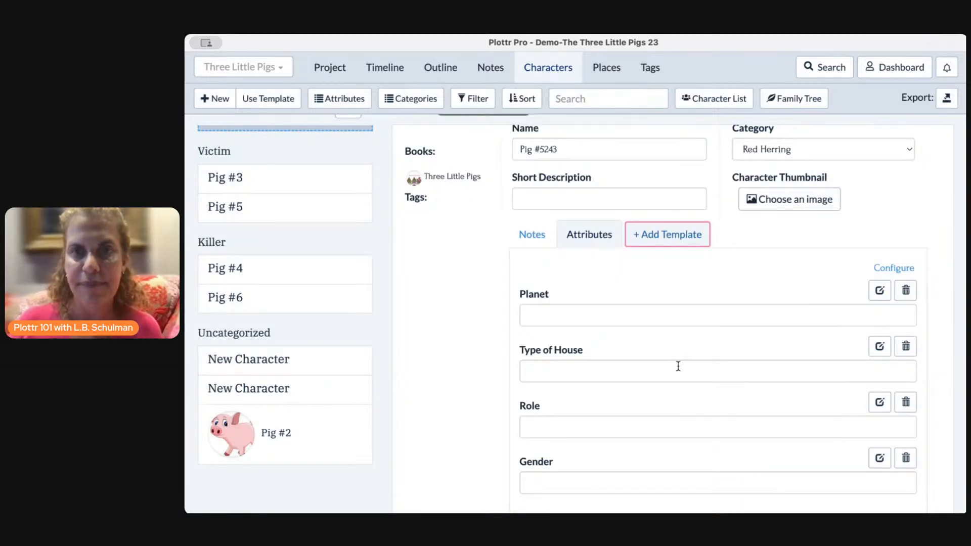
View the characters linked to The Wolf Strikes Back, and return to those of Three Little Pigs
scroll(679, 366, "up", 3)
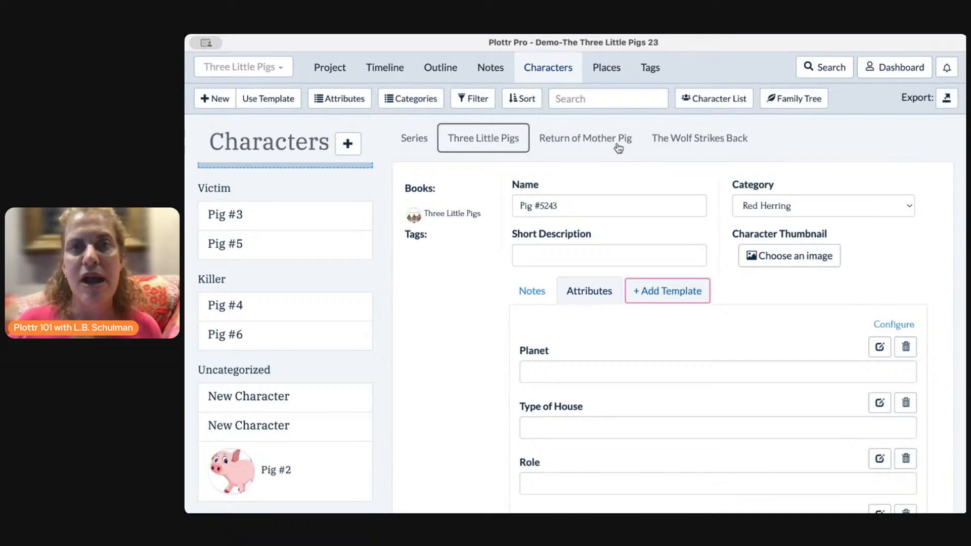
left_click(676, 139)
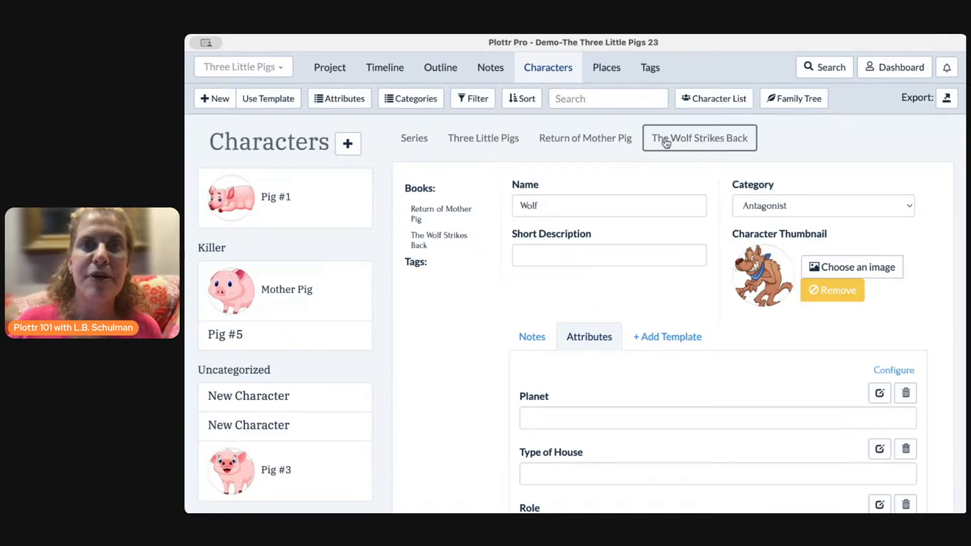
left_click(485, 138)
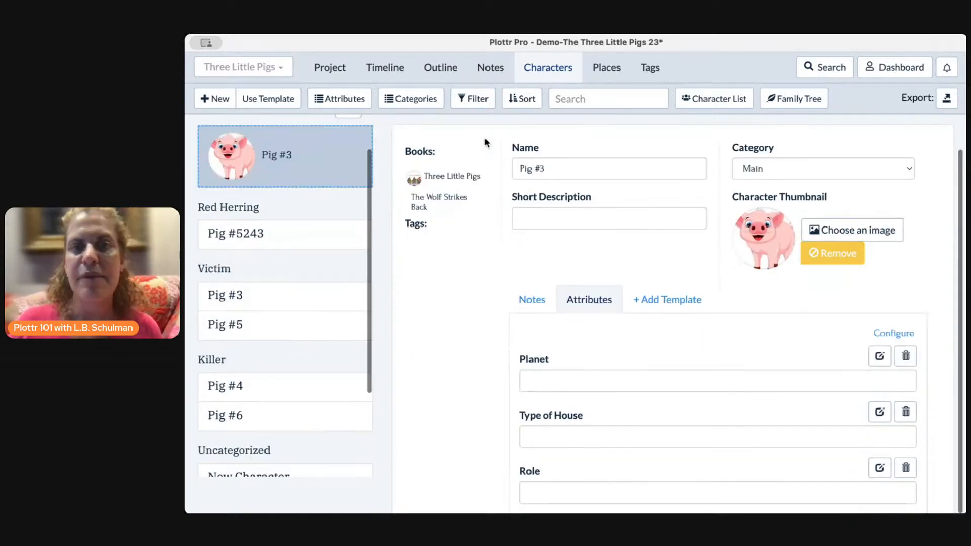
scroll(484, 141, "up", 1)
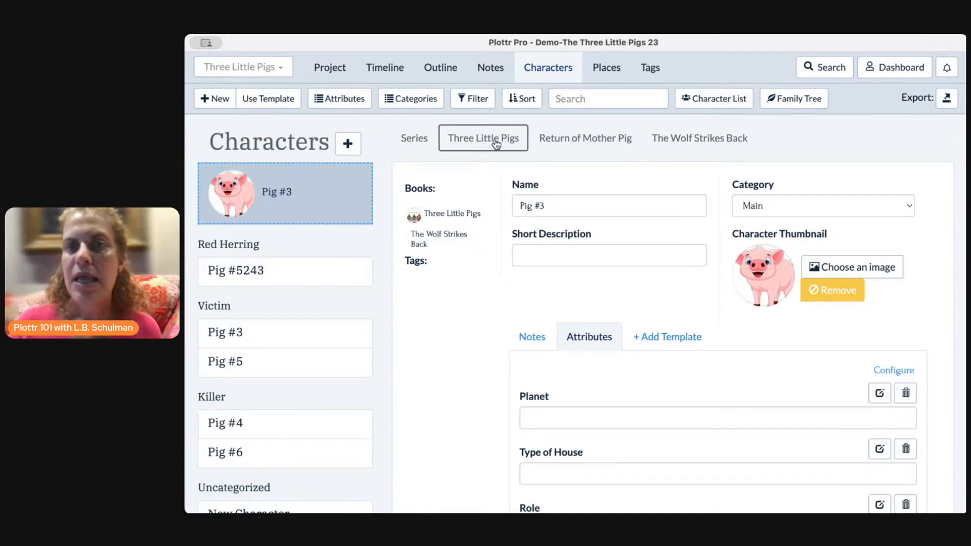
left_click(580, 100)
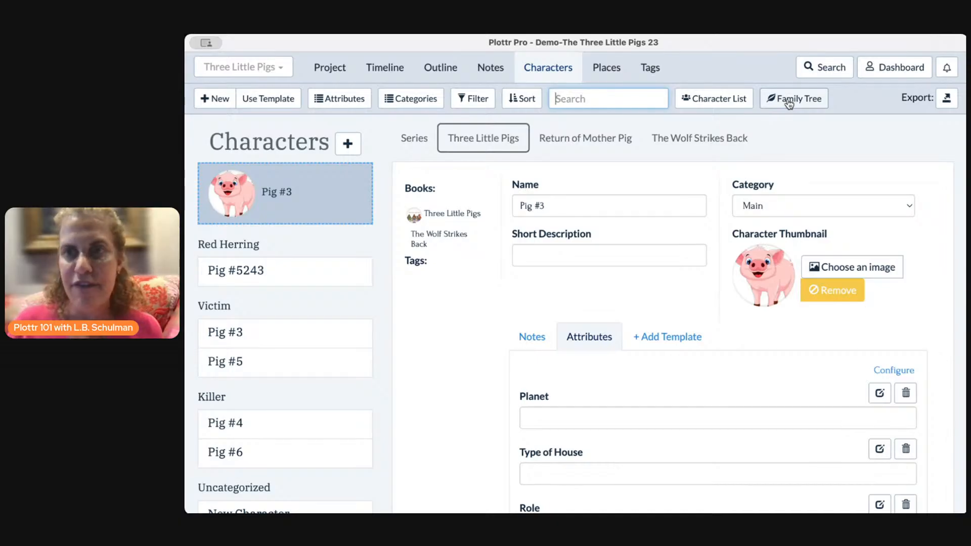
left_click(730, 105)
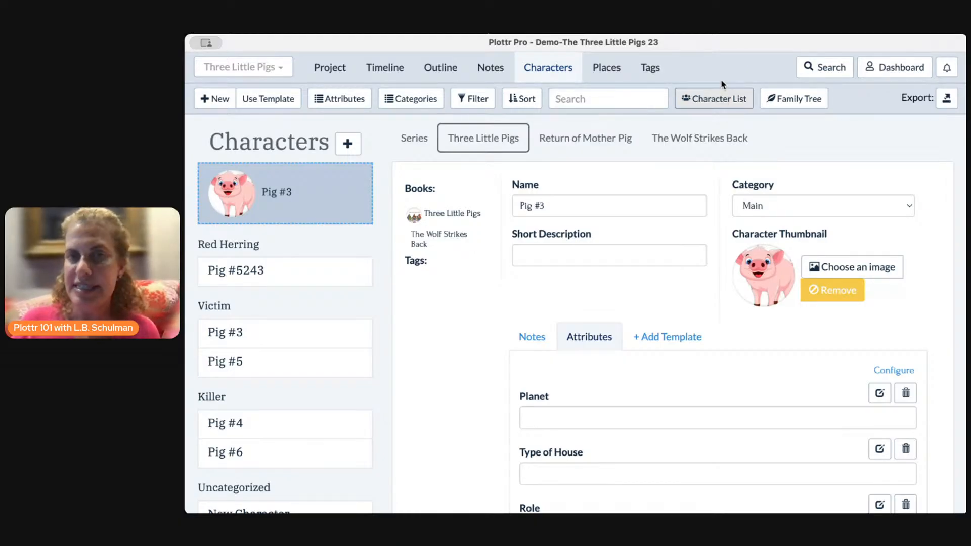
Review the project's categorized places and its tags in the Theme and Pacing categories
left_click(611, 72)
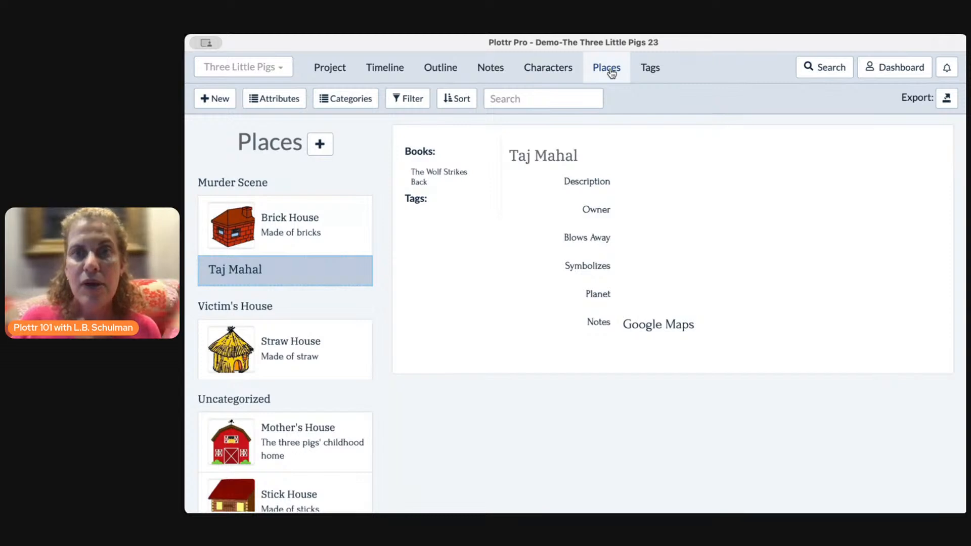
mouse_move(347, 371)
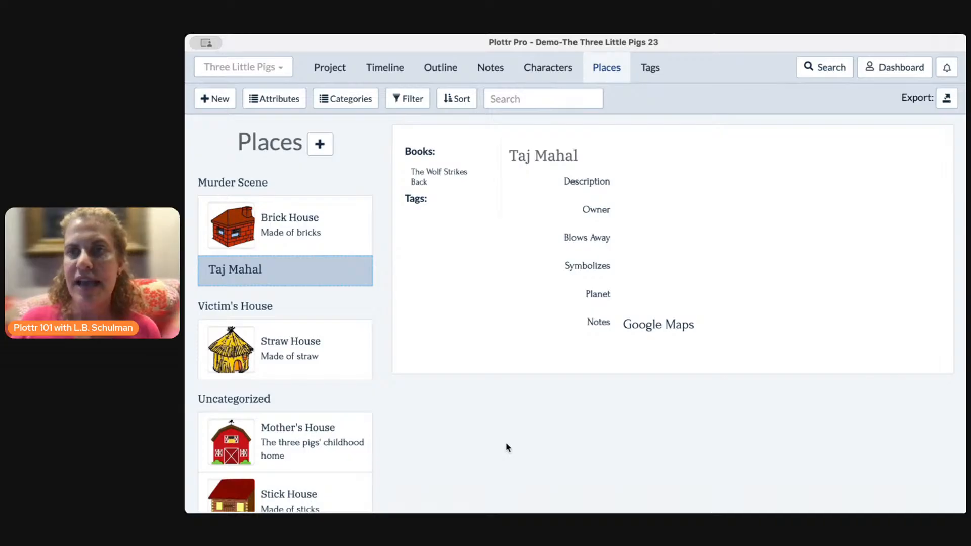
left_click(652, 72)
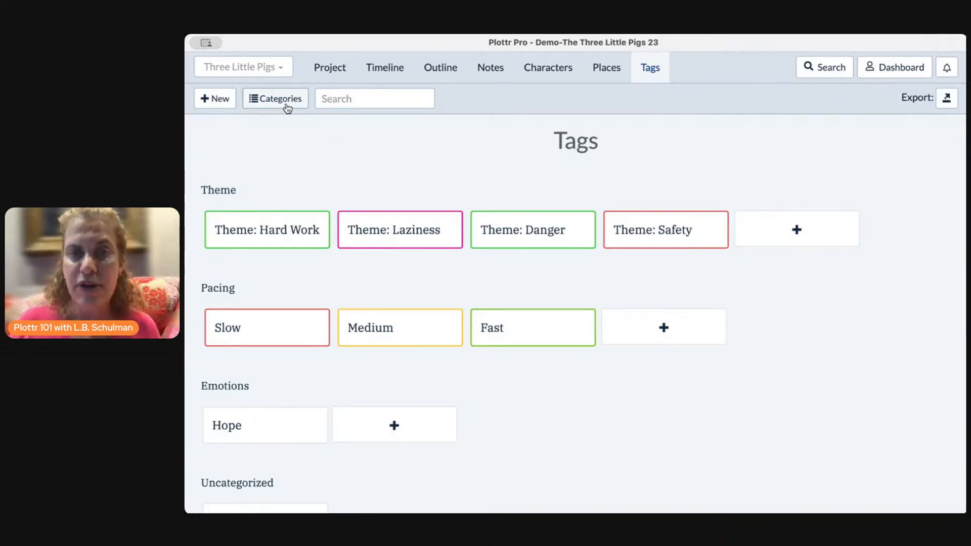
mouse_move(215, 200)
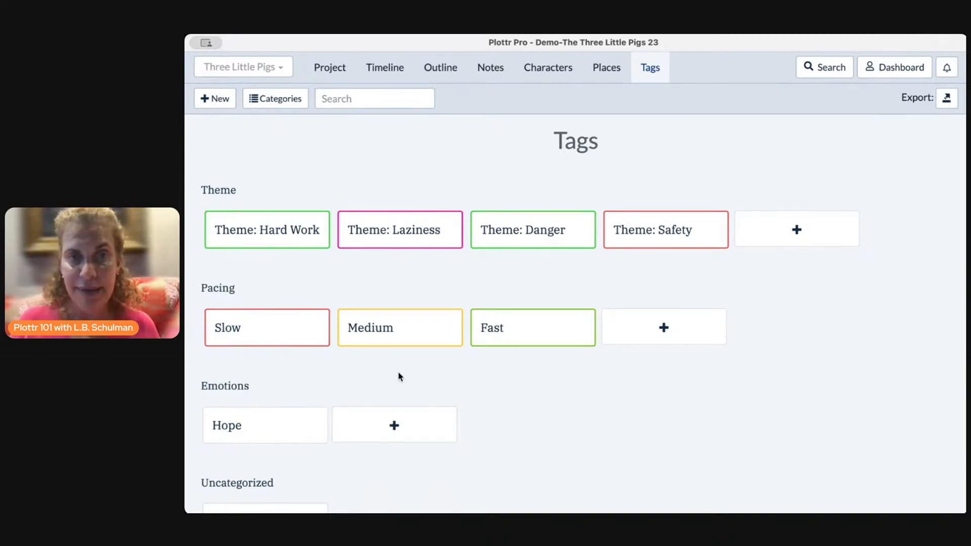
mouse_move(357, 216)
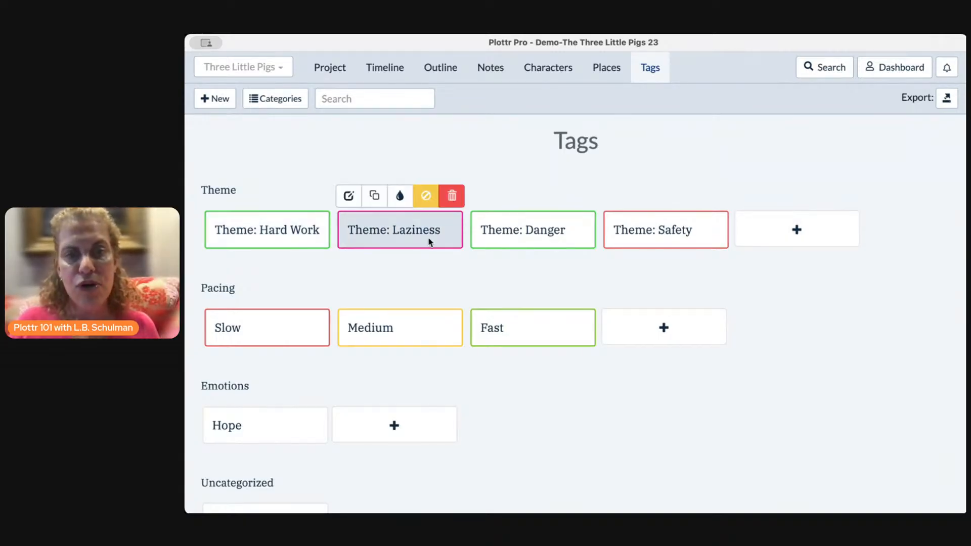
mouse_move(531, 238)
mouse_move(680, 238)
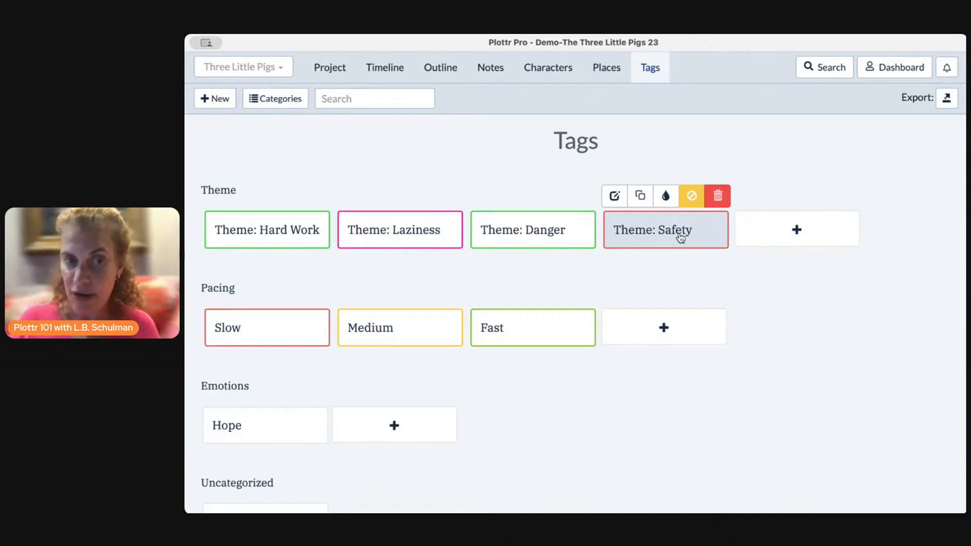
mouse_move(296, 308)
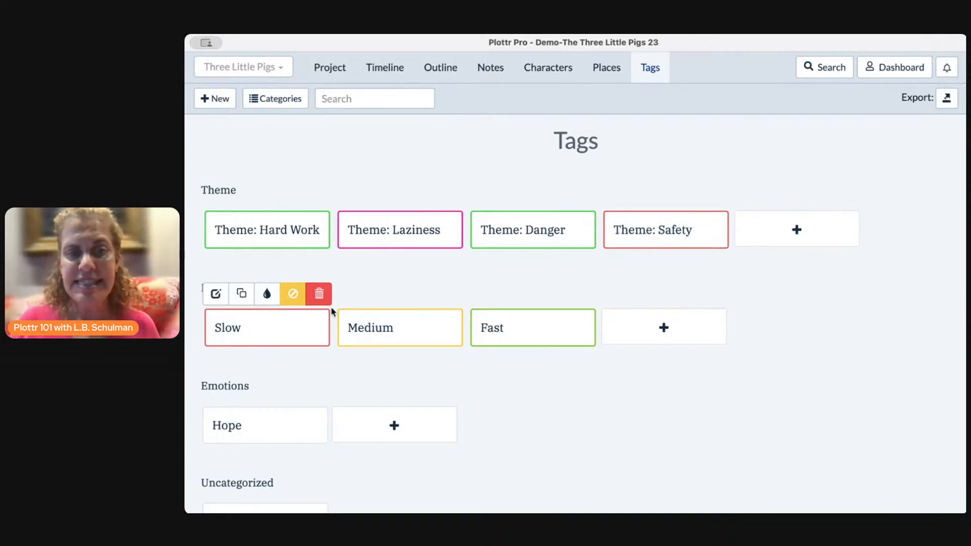
mouse_move(494, 340)
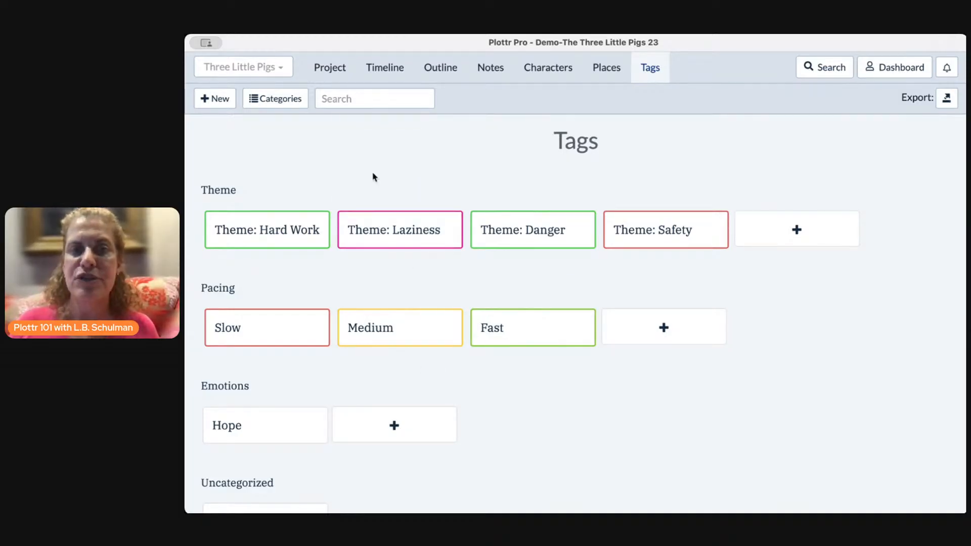
Examine the tags on the "Three little pigs enjoy a great meal" scene card in the timeline's Main Plot
left_click(388, 73)
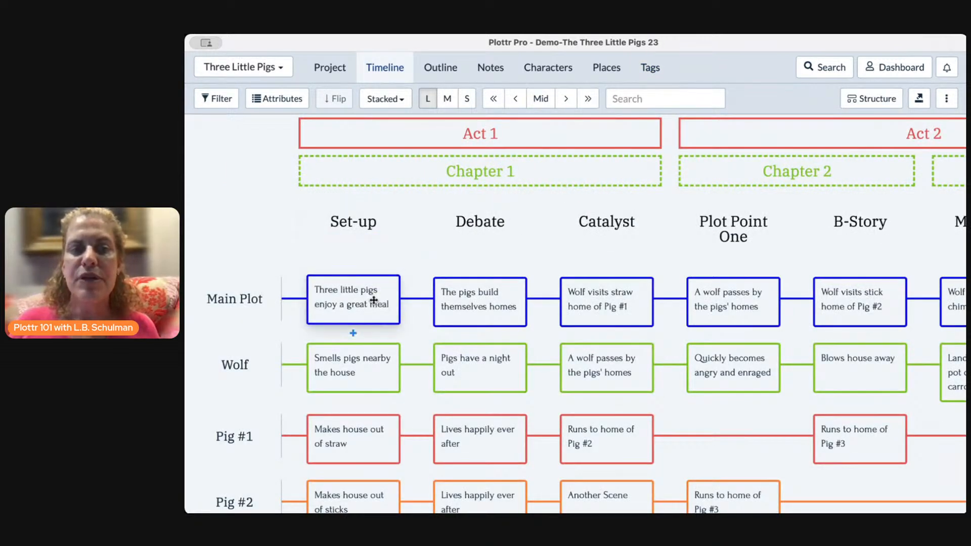
mouse_move(393, 298)
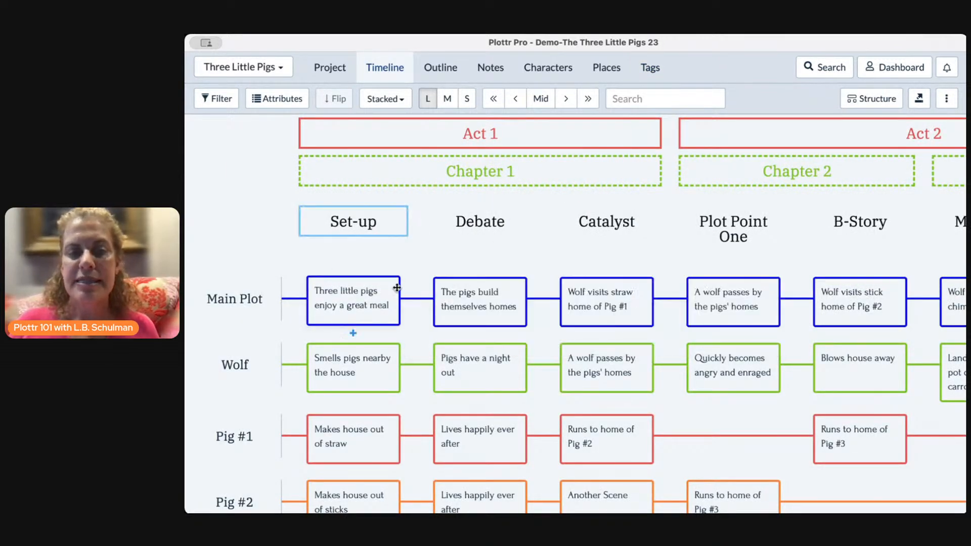
mouse_move(506, 293)
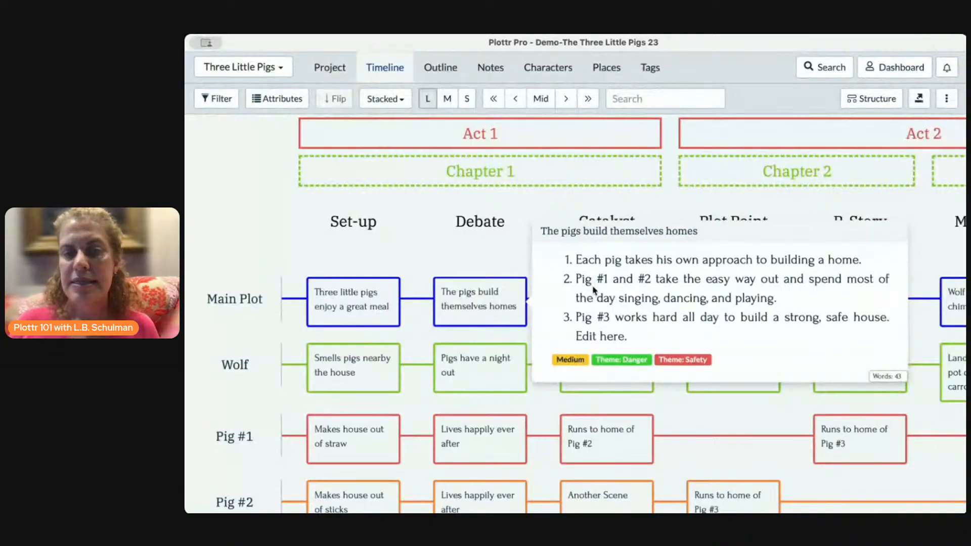
mouse_move(727, 268)
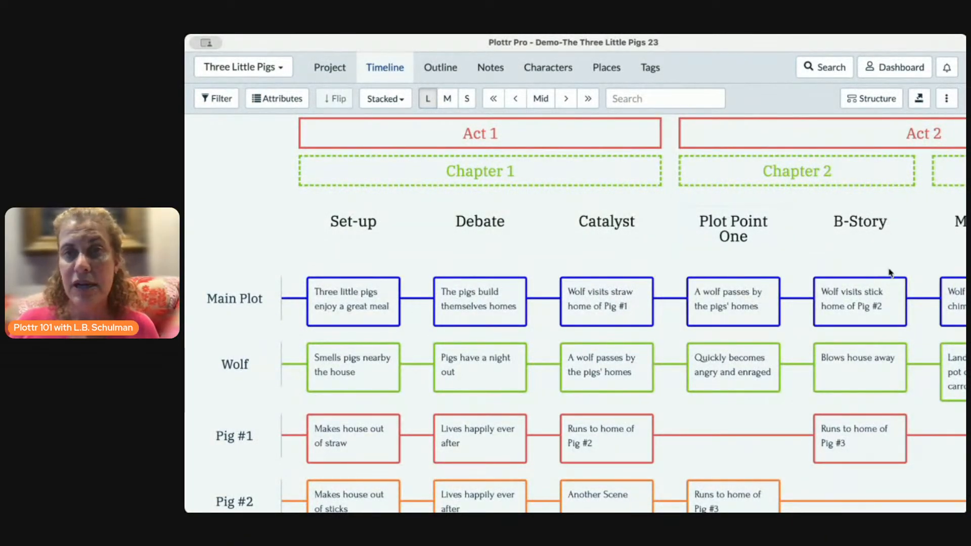
mouse_move(363, 243)
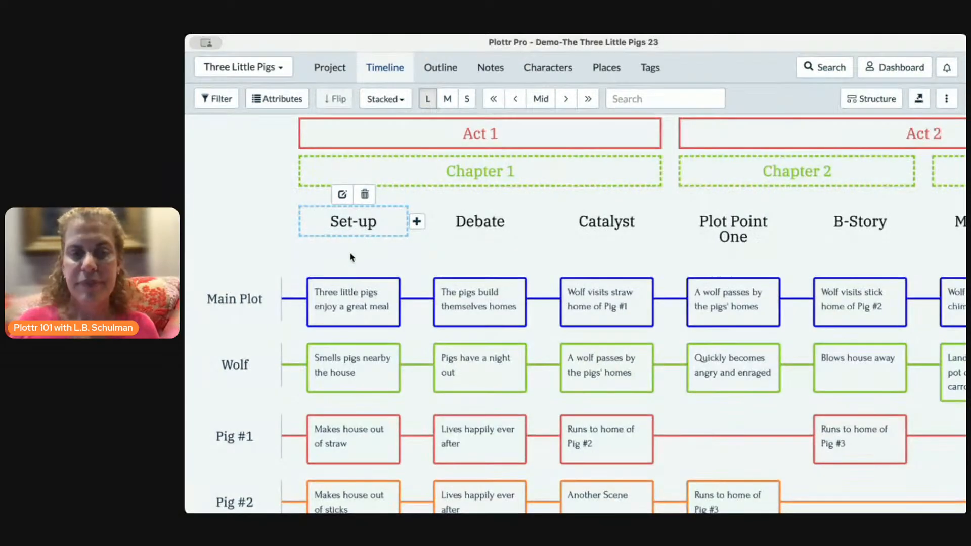
left_click(344, 293)
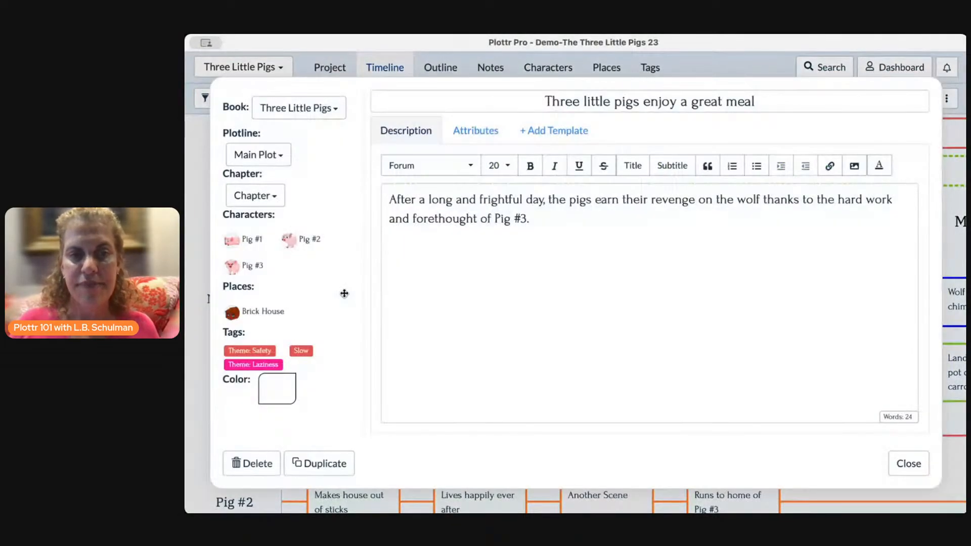
mouse_move(240, 330)
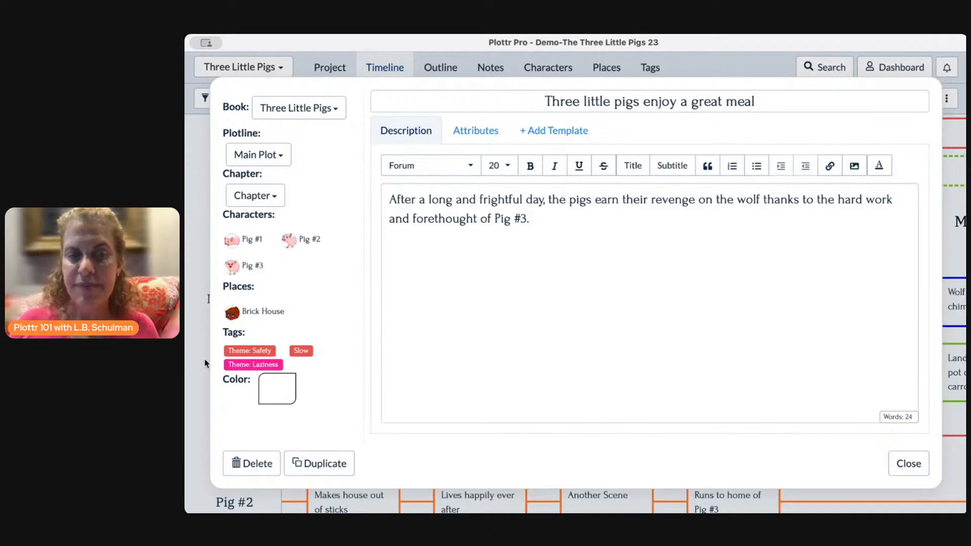
mouse_move(269, 372)
mouse_move(306, 355)
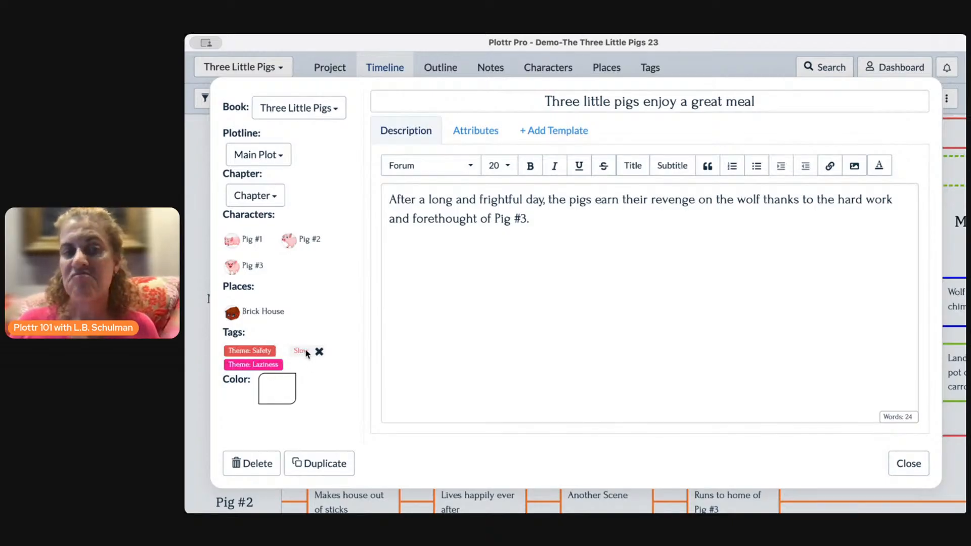
left_click(895, 463)
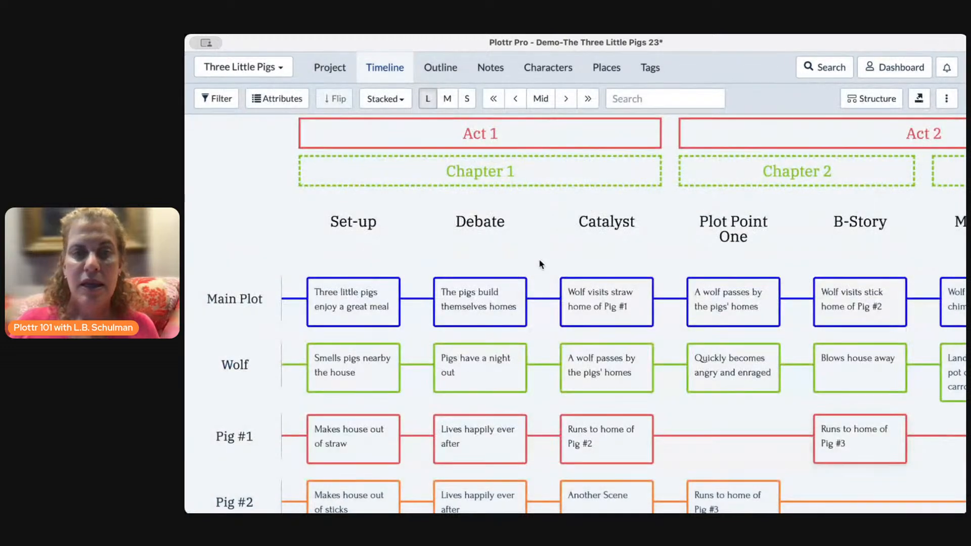
Examine the tags on the "The pigs build themselves homes" scene card under Debate in the Main Plot
left_click(487, 288)
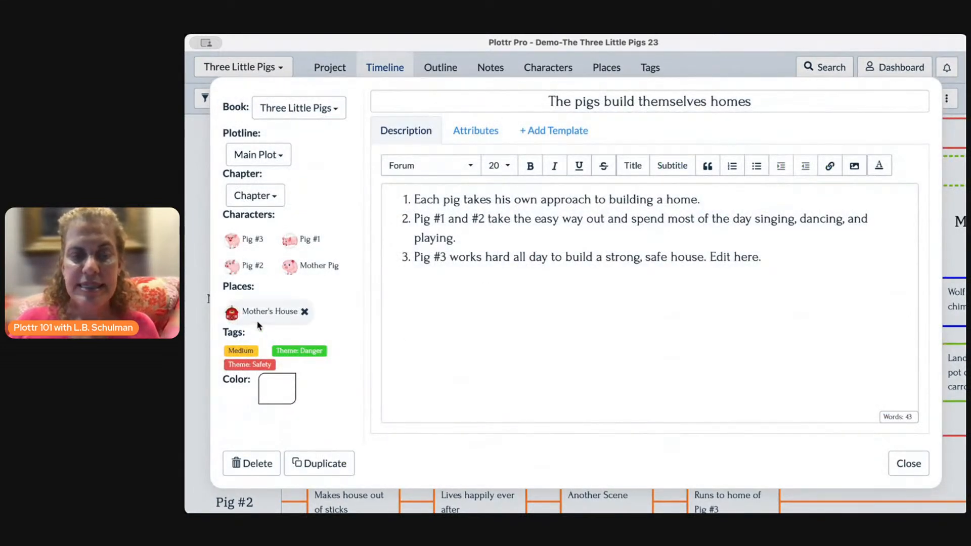
mouse_move(256, 351)
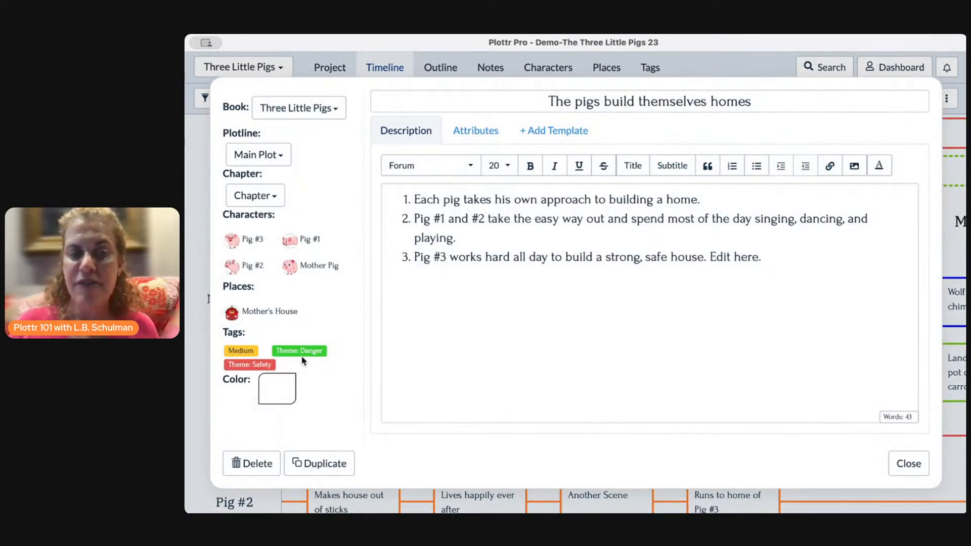
mouse_move(273, 367)
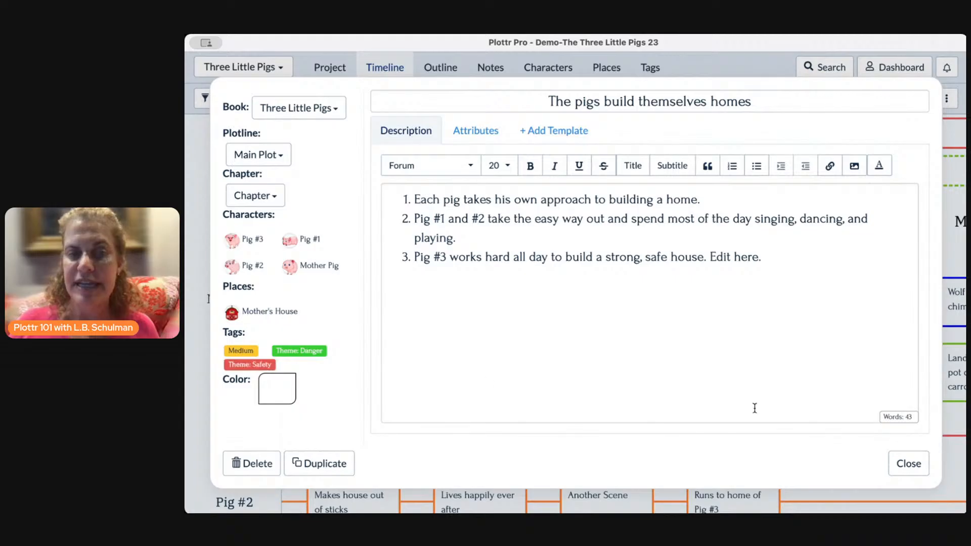
left_click(906, 463)
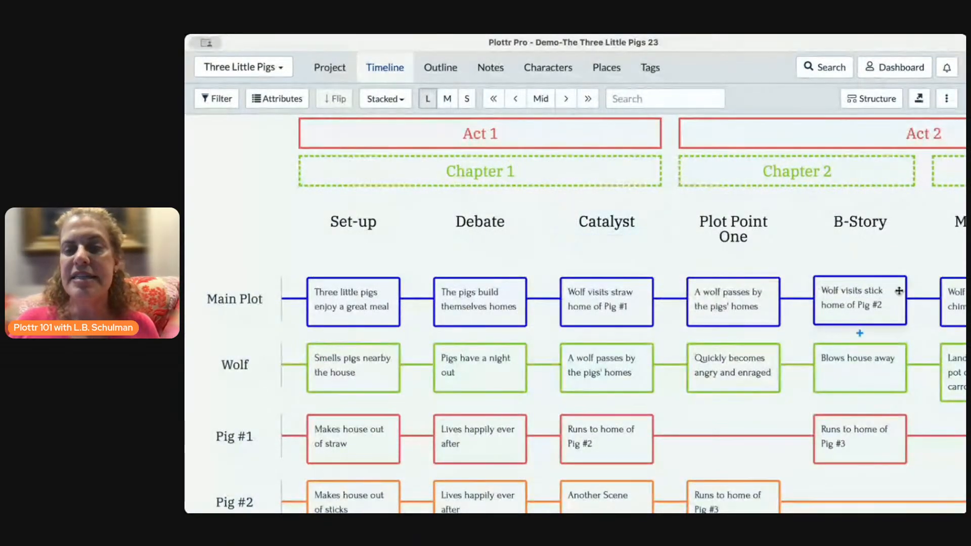
mouse_move(947, 291)
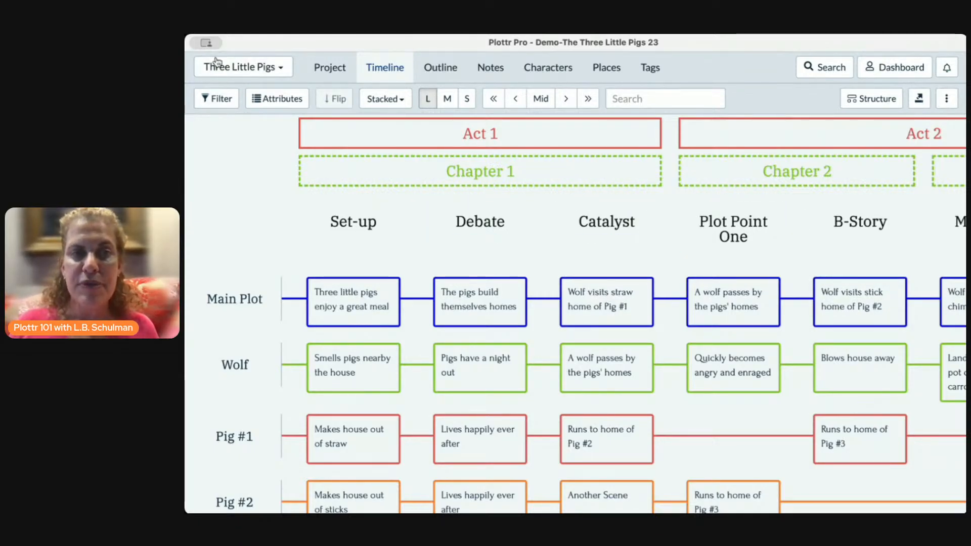
Filter the timeline to scene cards tagged Slow, and clear the filter after viewing them
left_click(229, 103)
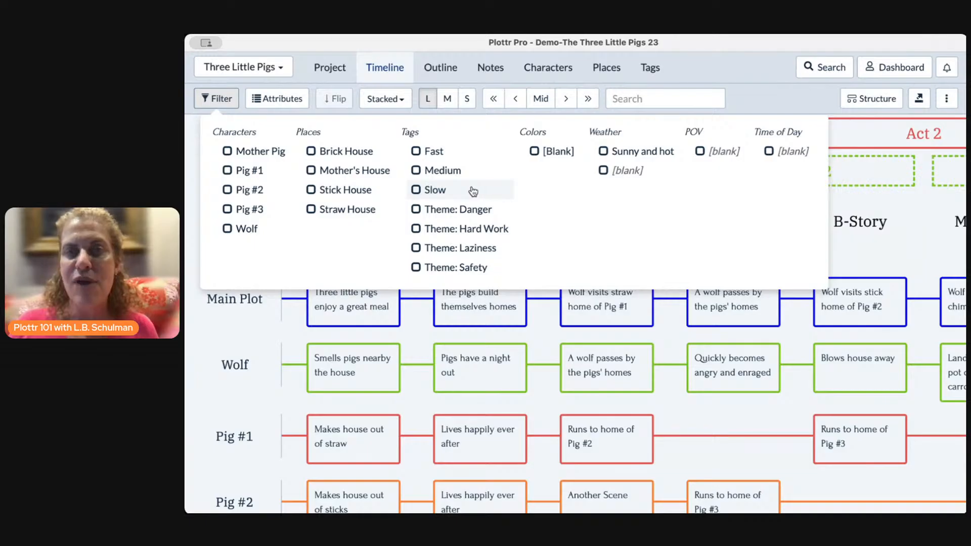
left_click(416, 191)
left_click(424, 326)
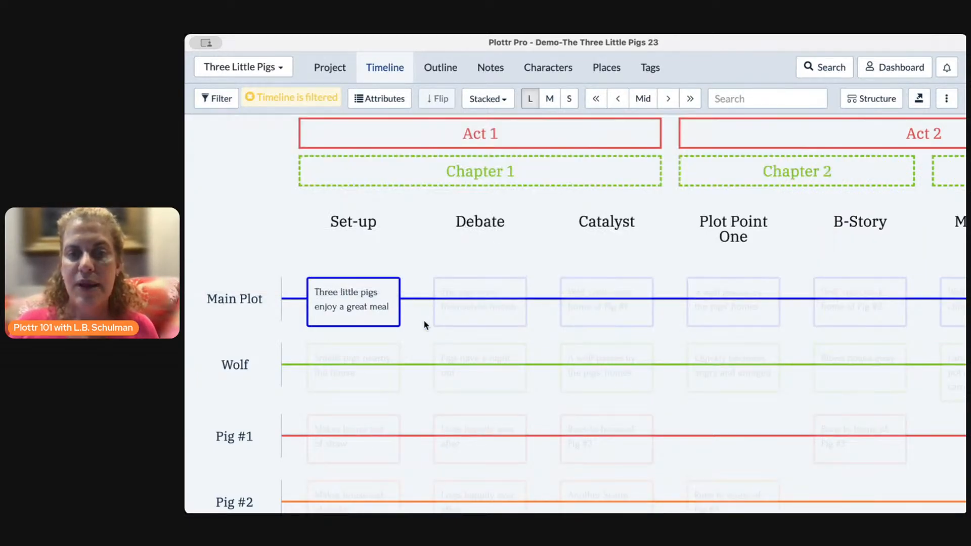
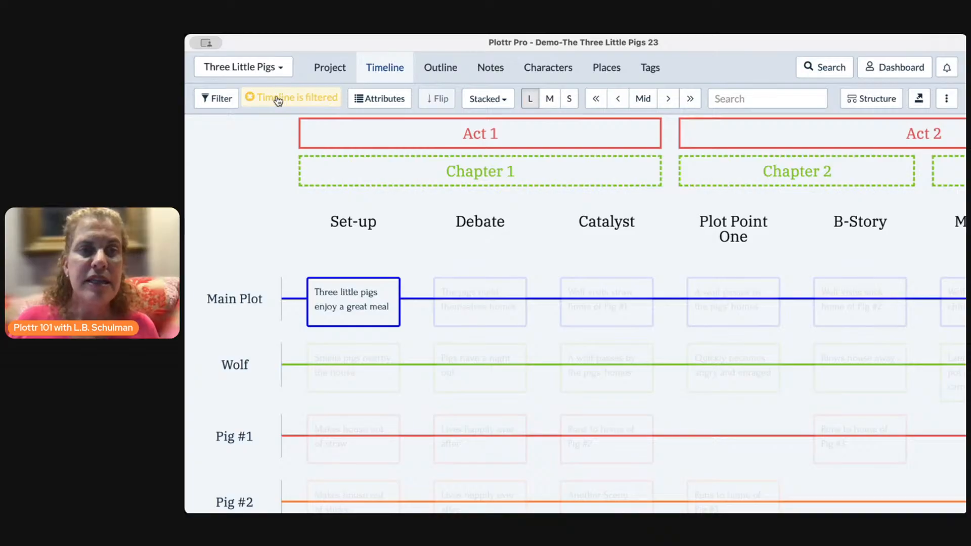
left_click(308, 98)
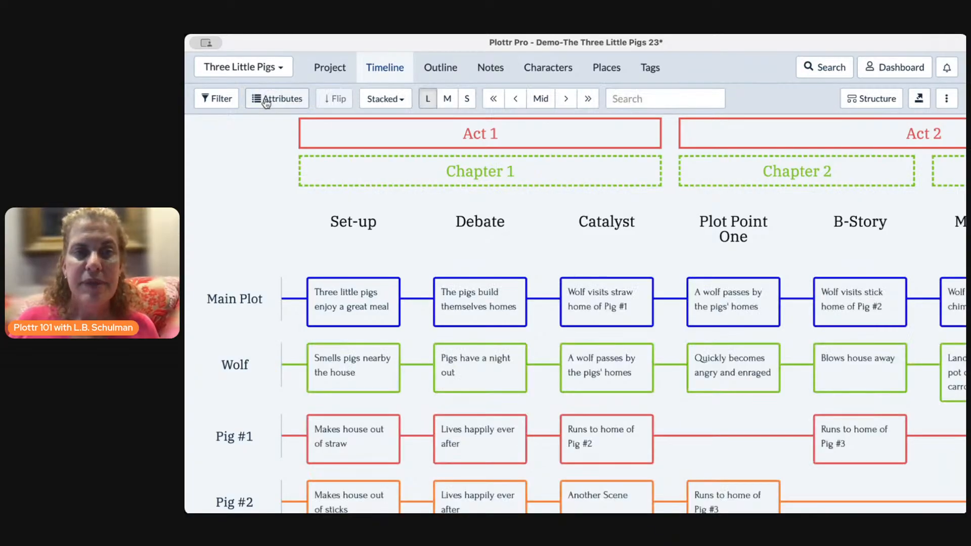
Filter the timeline by the Fast tag, Mother's House and Pig #1 together, and clear the filter
left_click(217, 99)
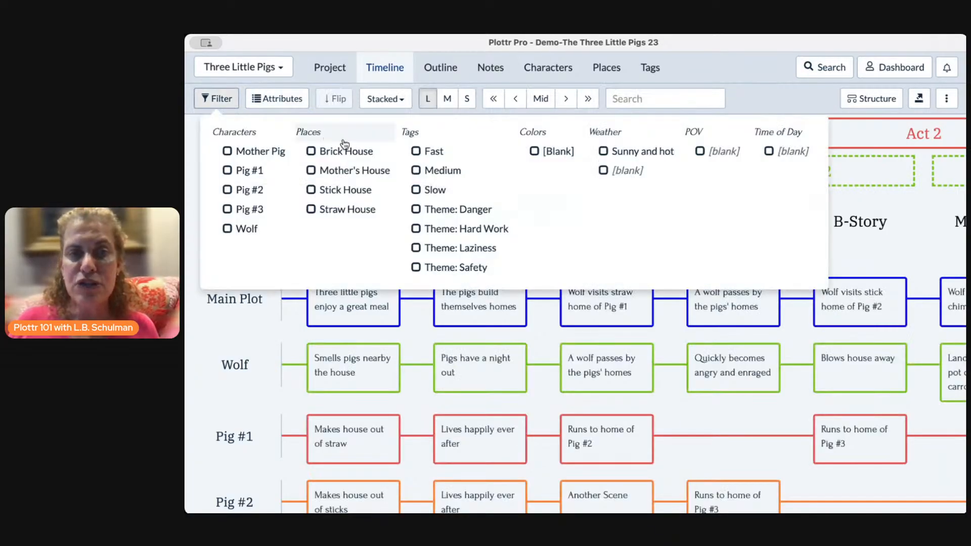
left_click(417, 151)
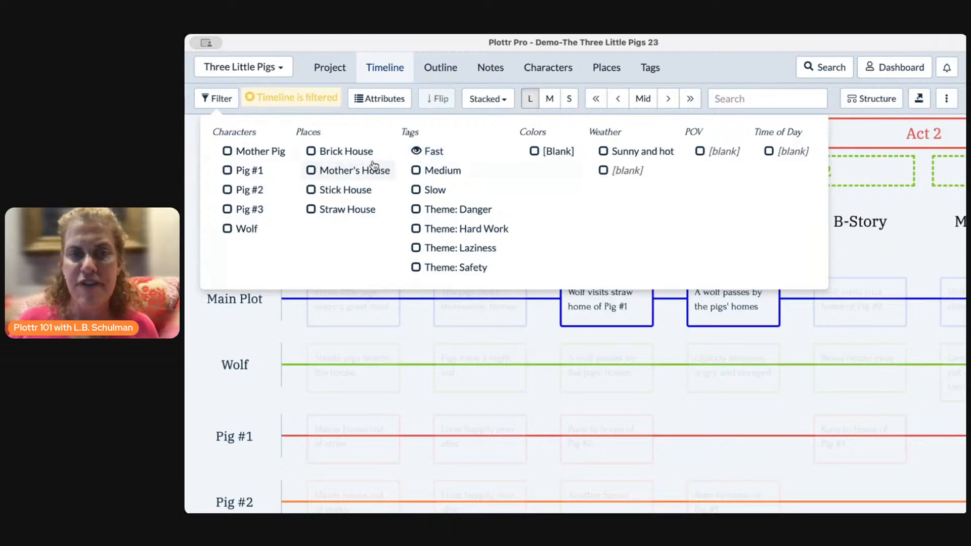
left_click(311, 171)
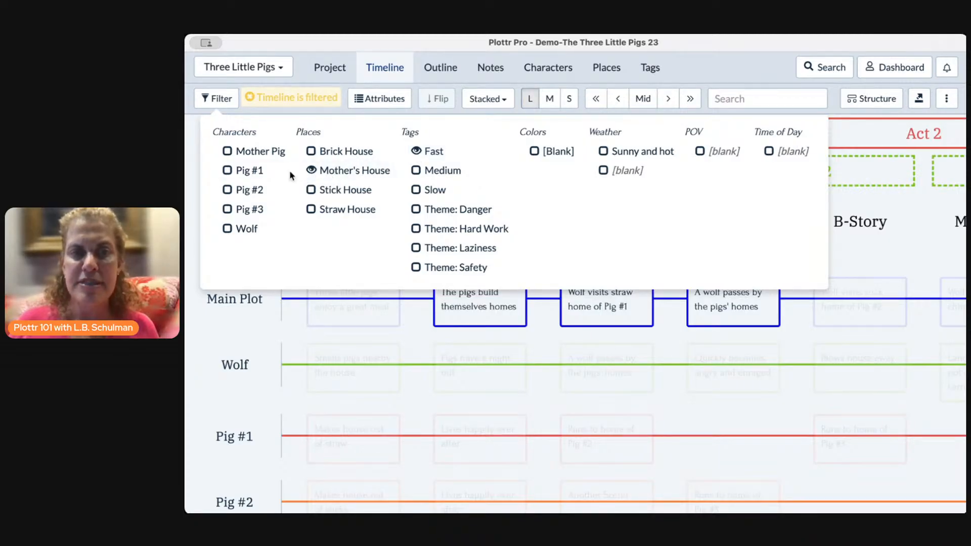
left_click(228, 171)
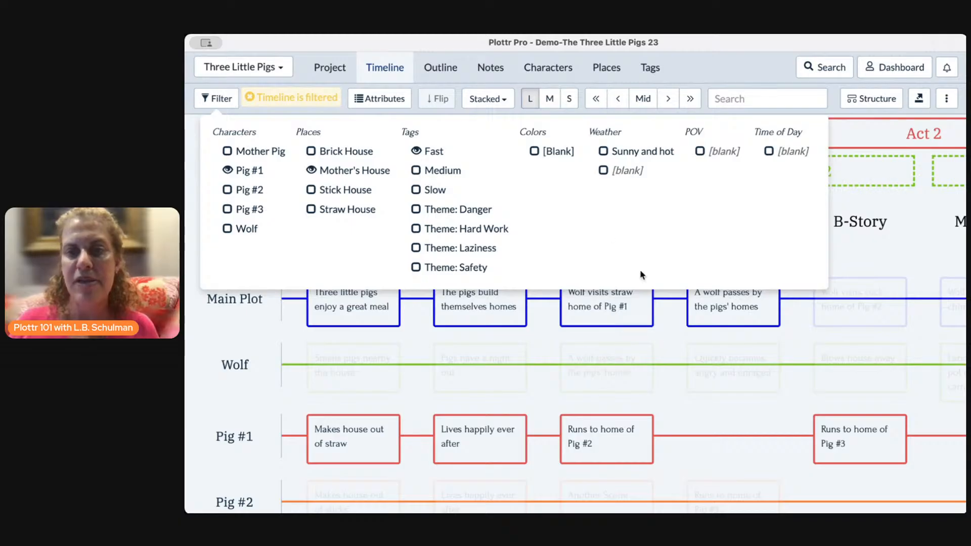
left_click(314, 98)
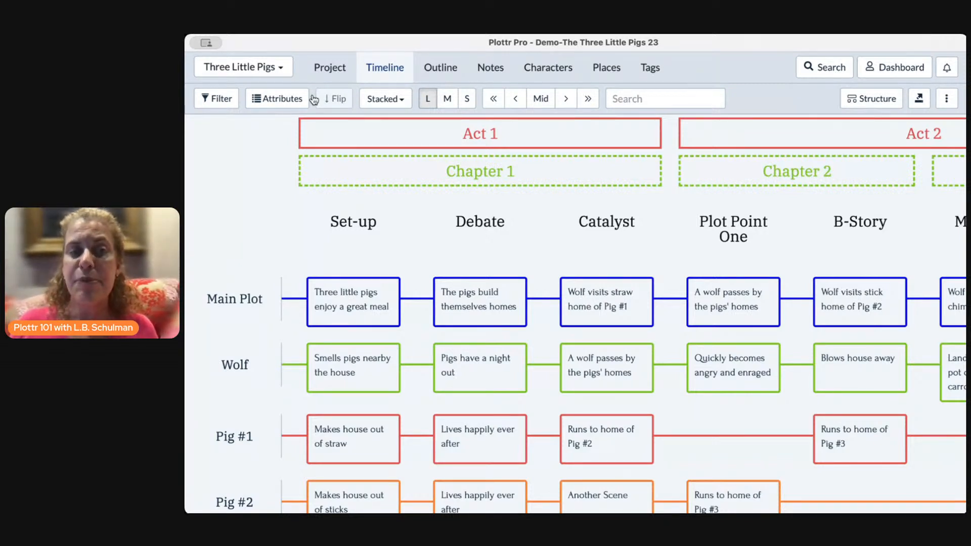
Filter the timeline to scene cards tagged Theme: Safety
left_click(216, 108)
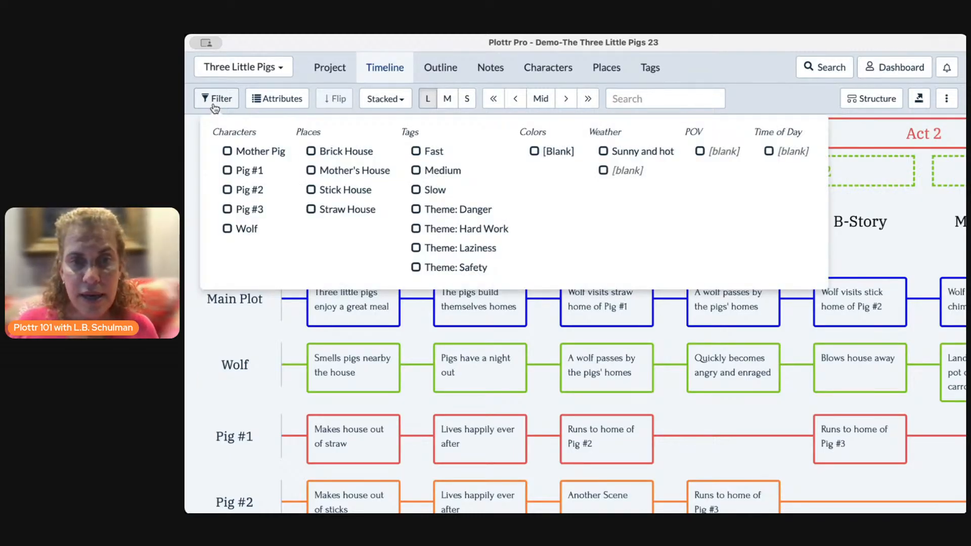
left_click(417, 268)
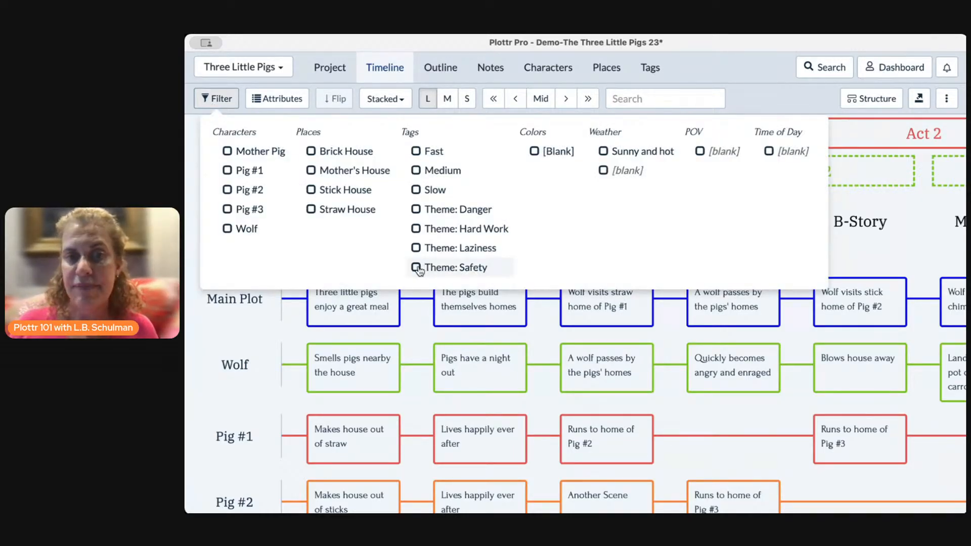
left_click(525, 335)
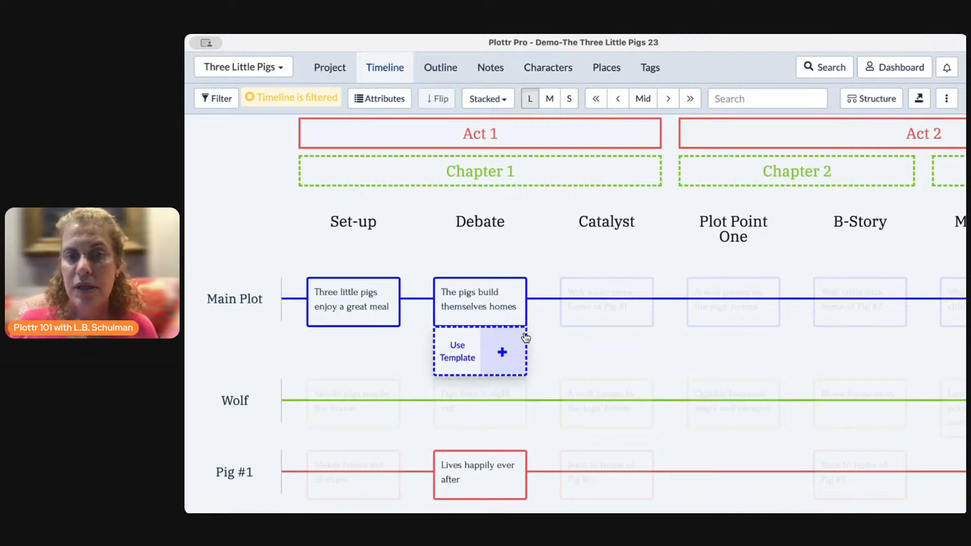
Remove the Theme: Safety tag from the "Lives happily ever after" card on the Pig #1 plotline
left_click(479, 466)
mouse_move(275, 297)
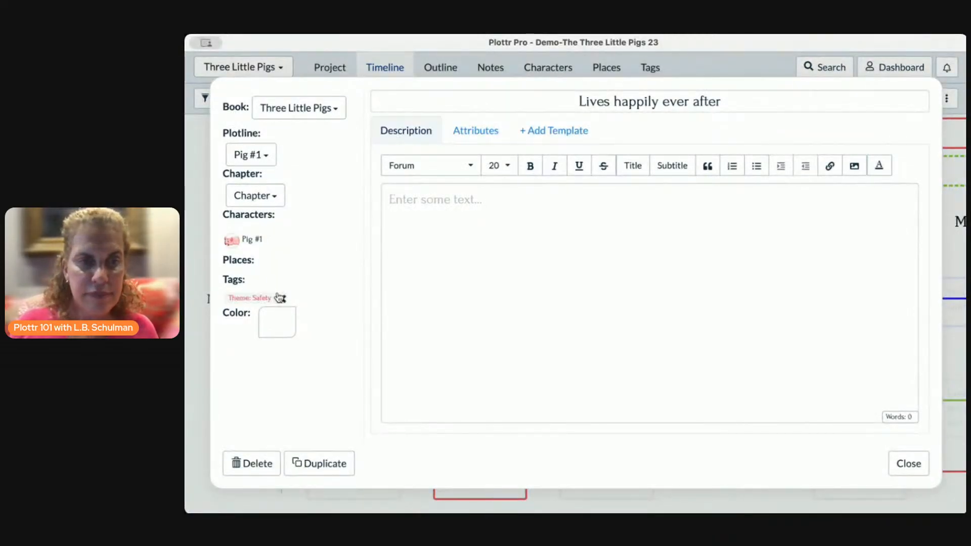
left_click(282, 300)
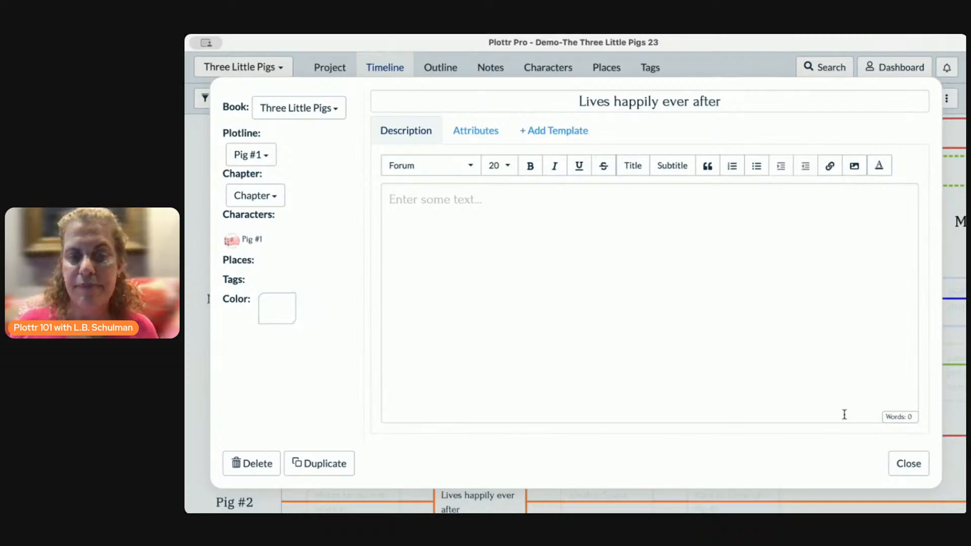
left_click(908, 463)
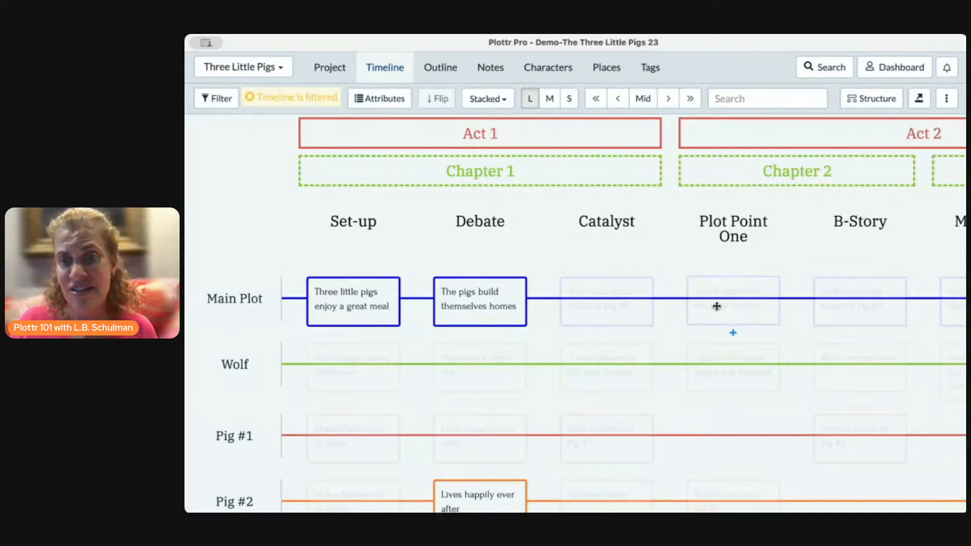
Review the filtered timeline across all acts at medium and small sizes, and return to the large, unfiltered timeline
scroll(716, 306, "right", 5)
scroll(715, 305, "right", 5)
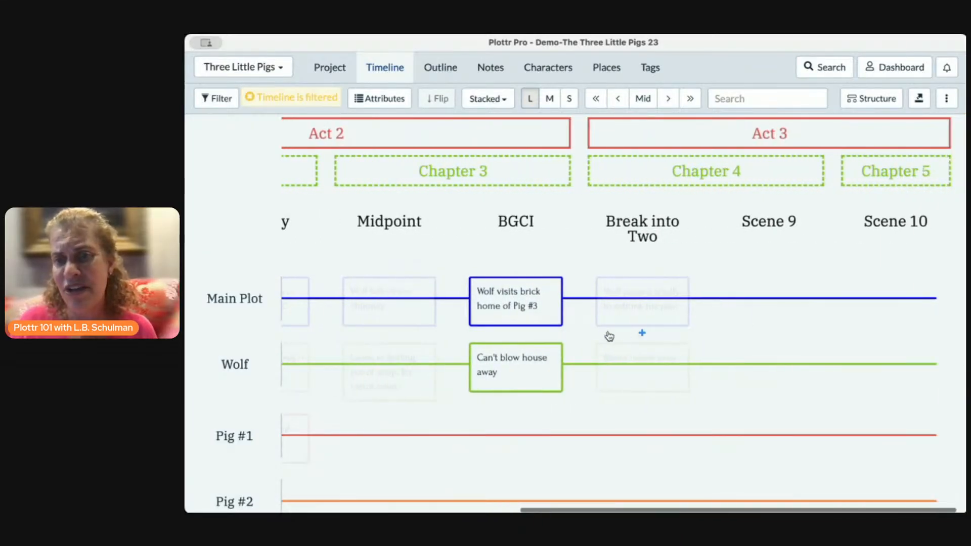
scroll(568, 319, "left", 10)
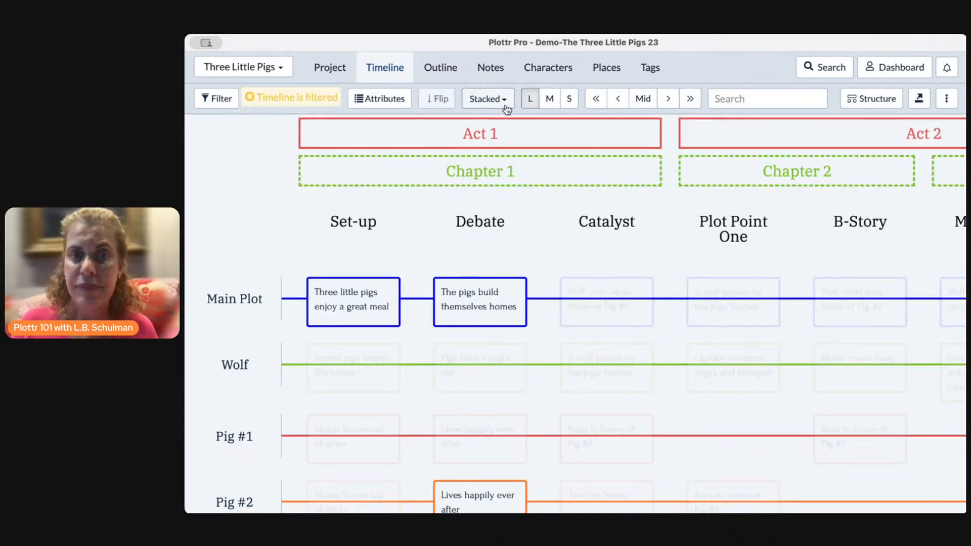
left_click(553, 100)
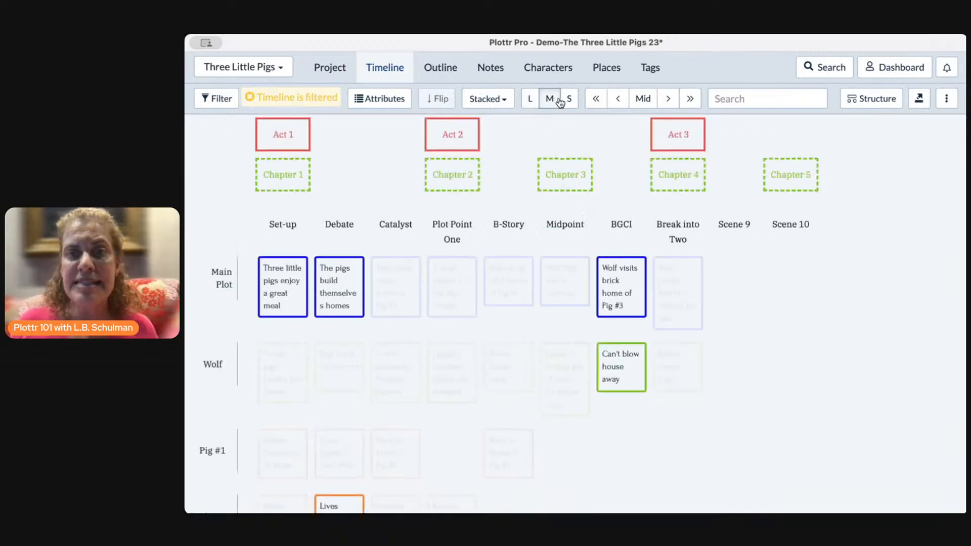
left_click(569, 100)
left_click(530, 101)
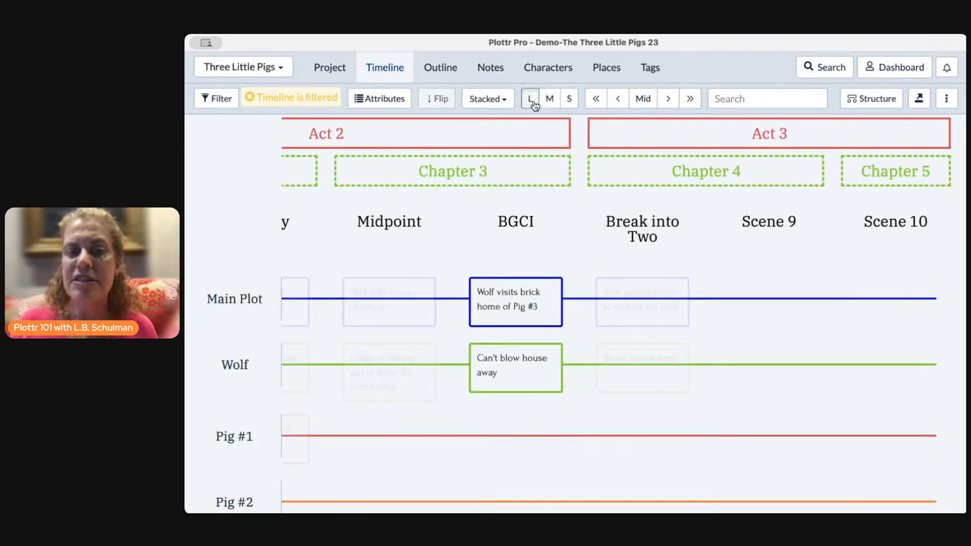
left_click(317, 101)
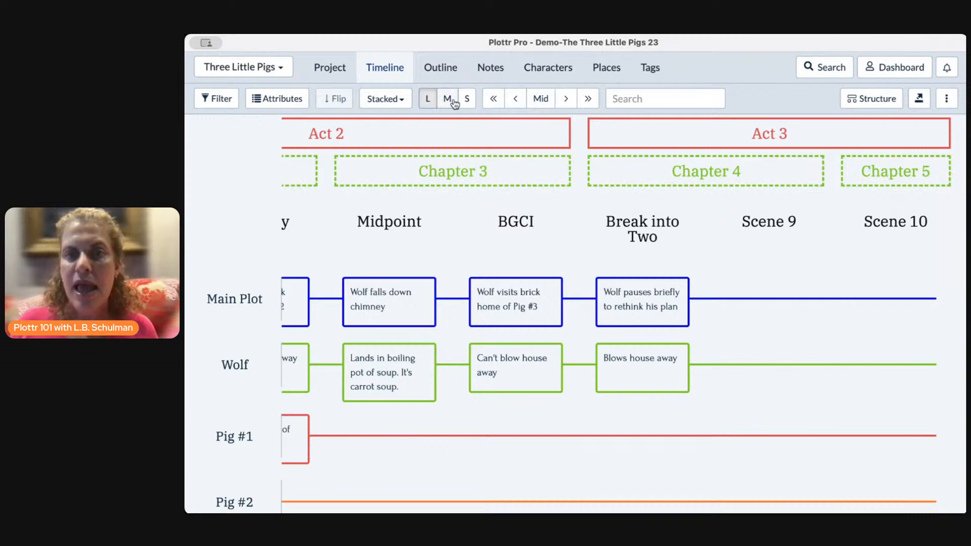
scroll(481, 252, "left", 10)
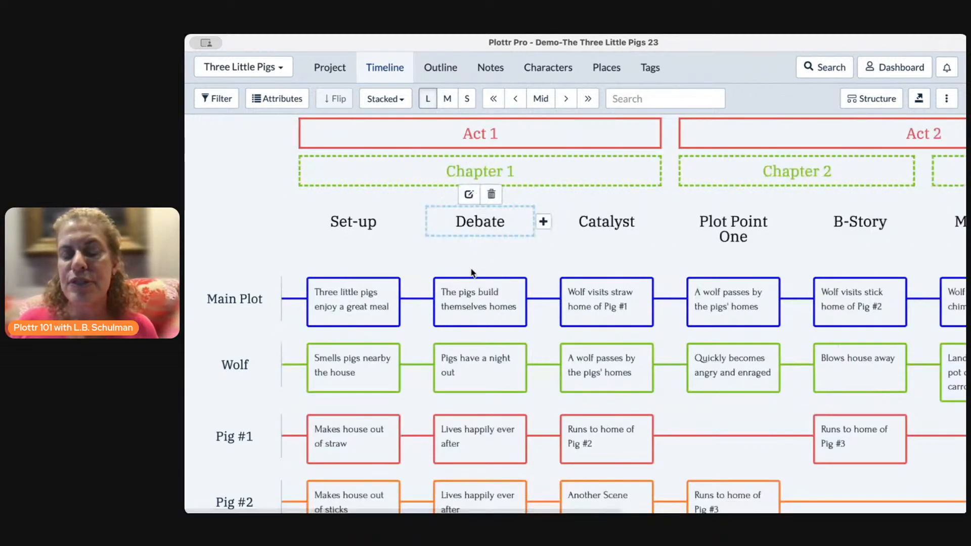
Compare the unfiltered timeline at medium and small sizes, and return to the large size
mouse_move(488, 301)
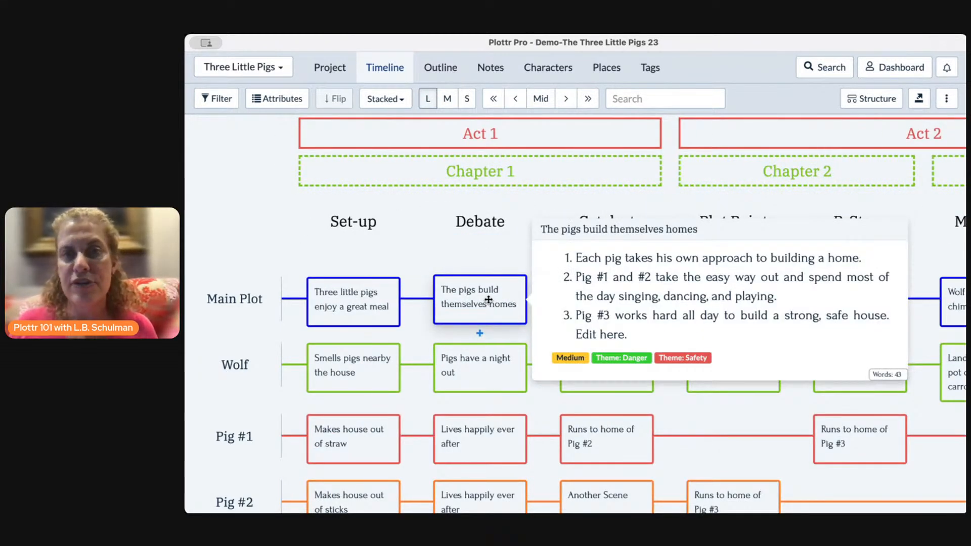
left_click(447, 99)
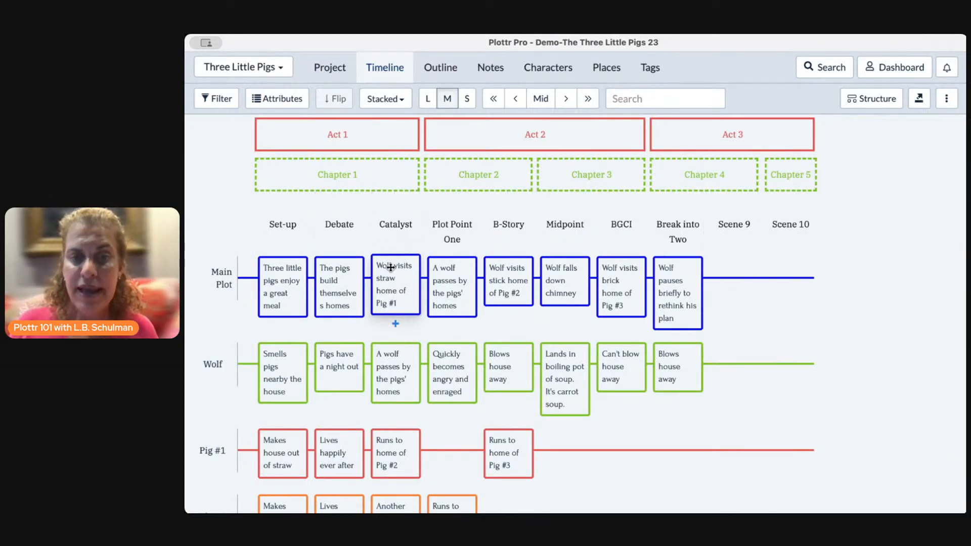
mouse_move(397, 281)
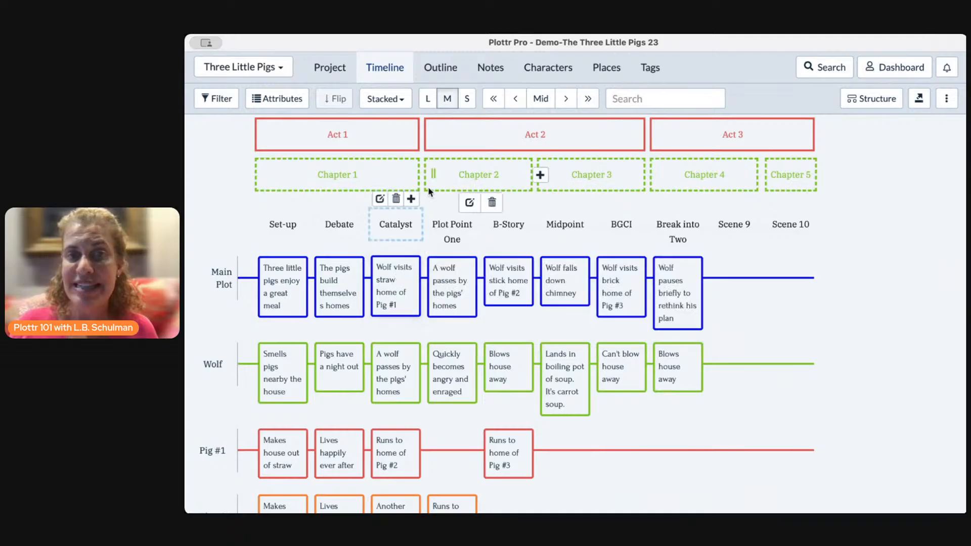
left_click(466, 100)
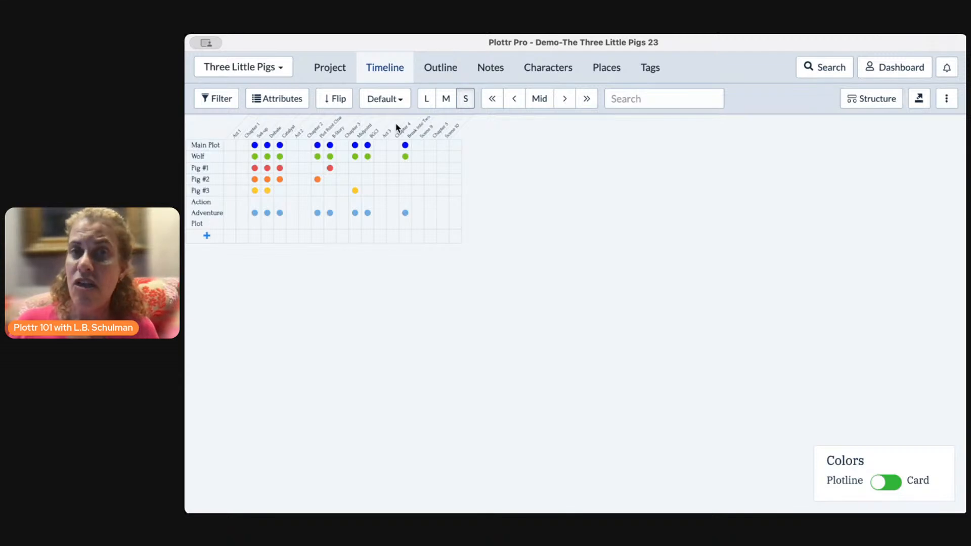
mouse_move(256, 194)
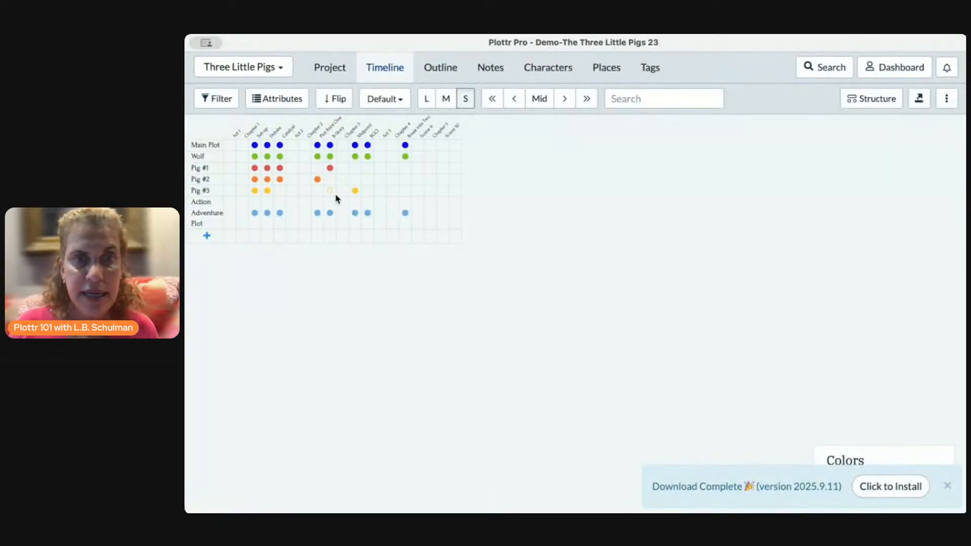
mouse_move(356, 198)
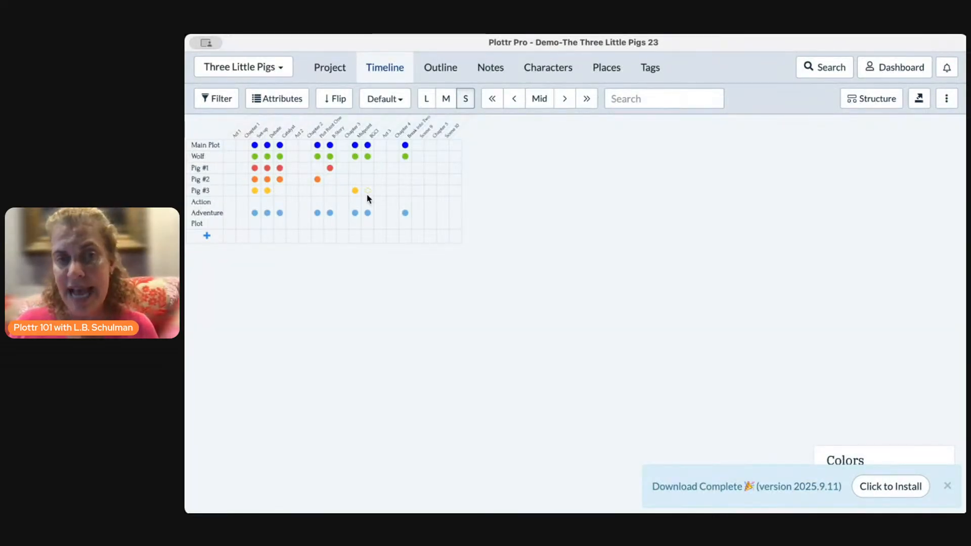
left_click(427, 100)
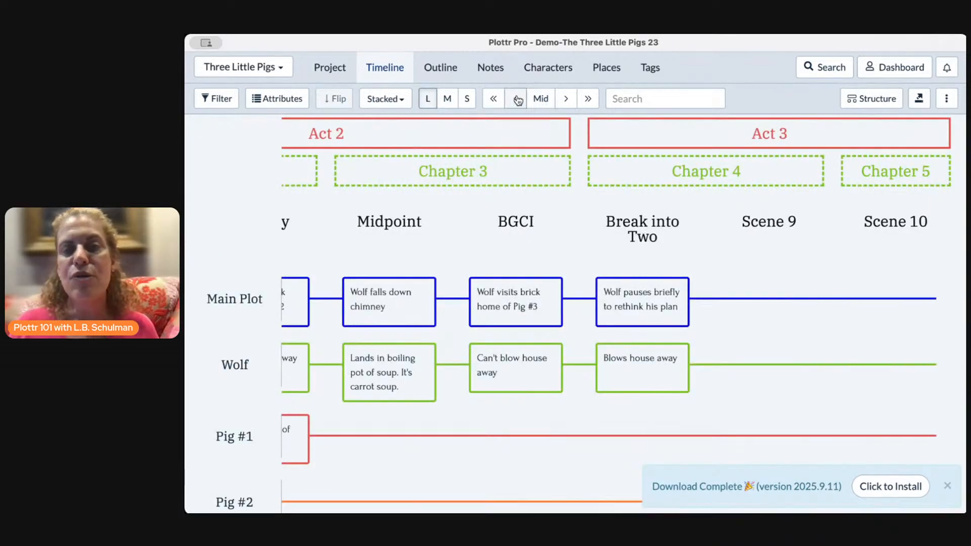
Jump to the middle of the timeline, page forward and back, and return to the start of Act 1
left_click(541, 102)
left_click(566, 100)
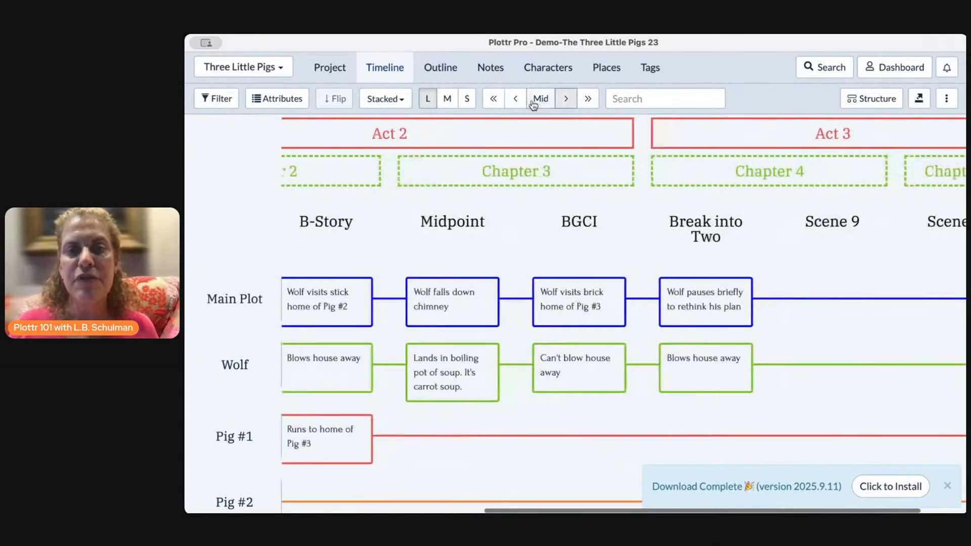
left_click(515, 99)
scroll(632, 227, "right", 5)
scroll(648, 243, "left", 10)
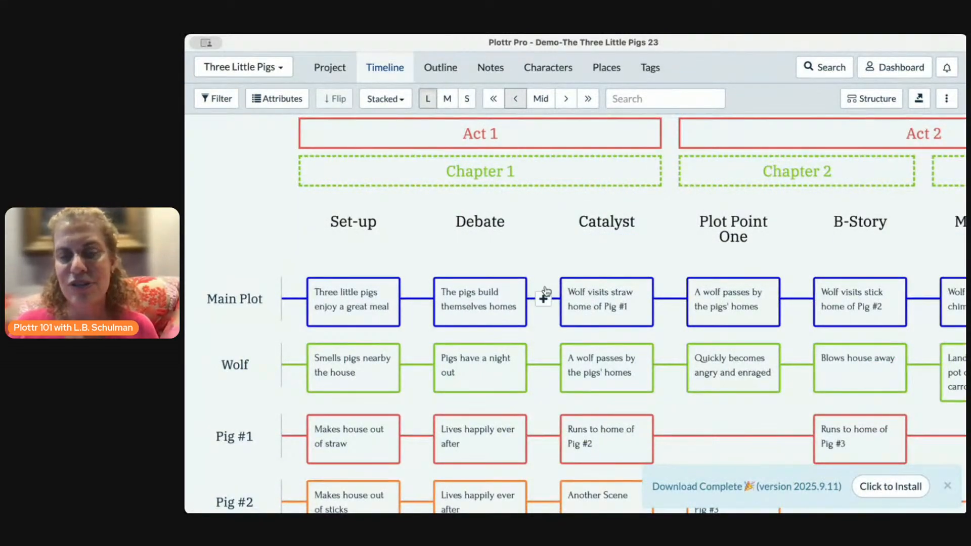
scroll(546, 291, "right", 5)
scroll(546, 288, "left", 5)
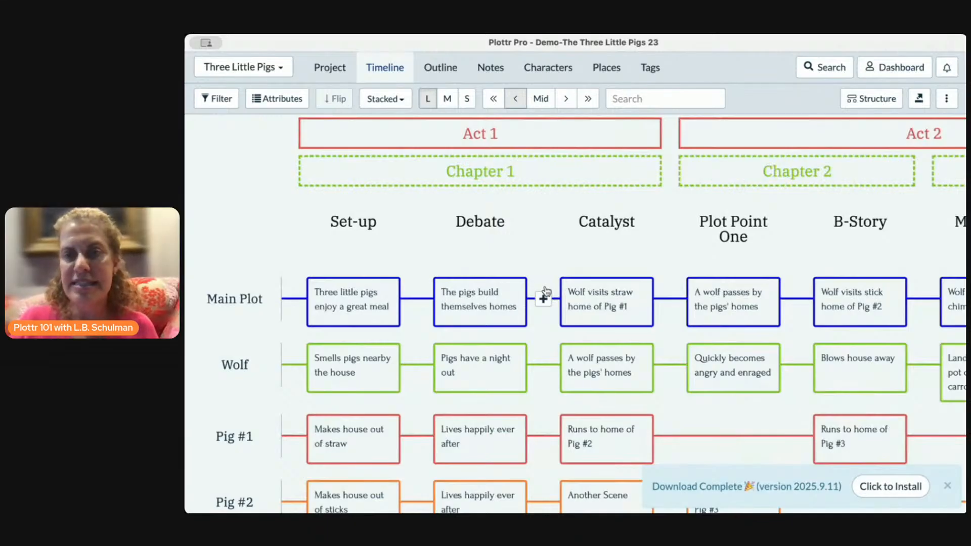
Search the timeline's scene cards for "soup" and go to the matching card under Midpoint
left_click(647, 98)
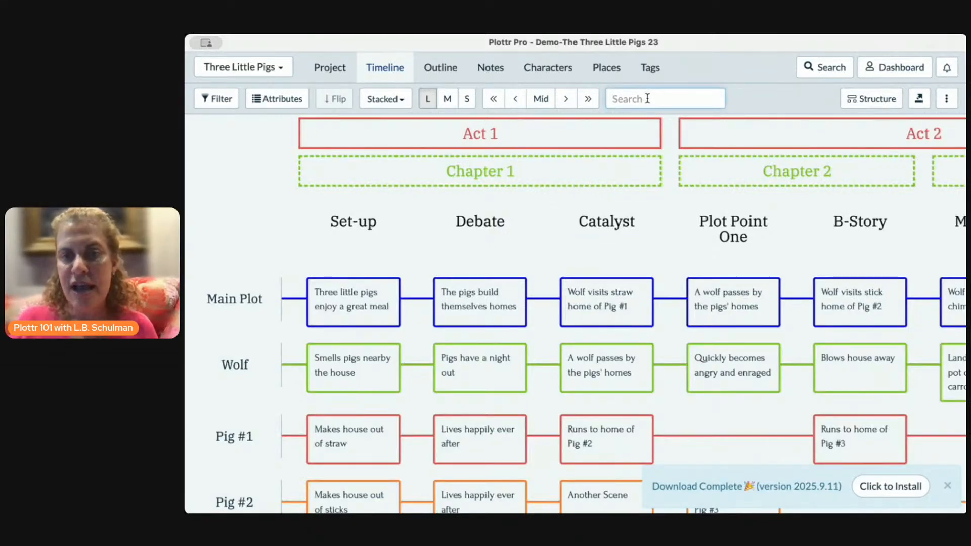
type("soup")
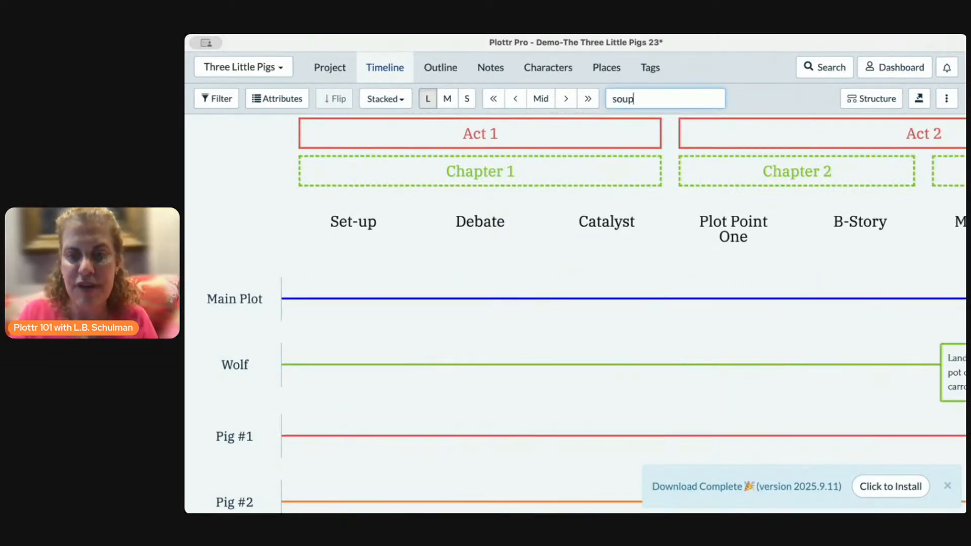
scroll(846, 373, "right", 10)
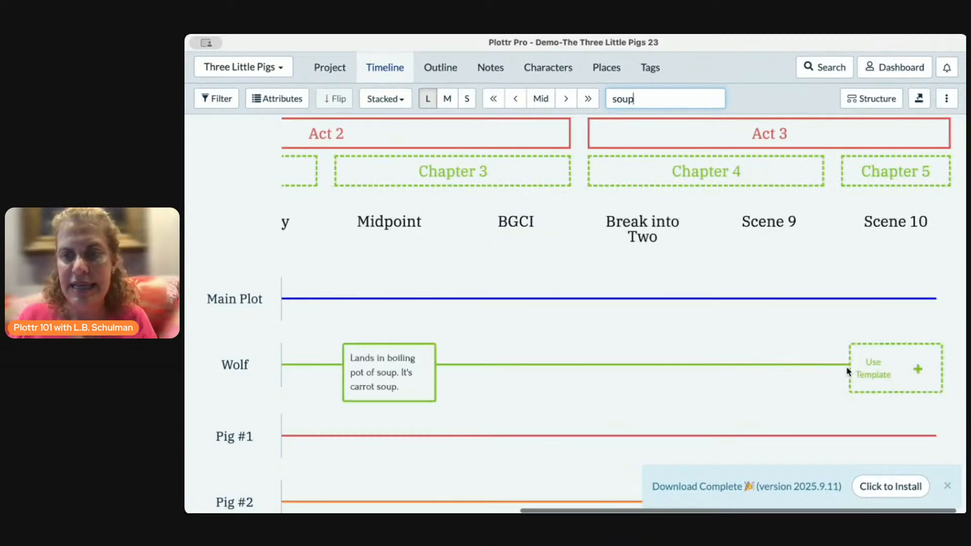
Move the "Lands in boiling pot of soup" card from the Wolf plotline to Main Plot under Midpoint, and clear the search
left_click_drag(391, 360, 392, 296)
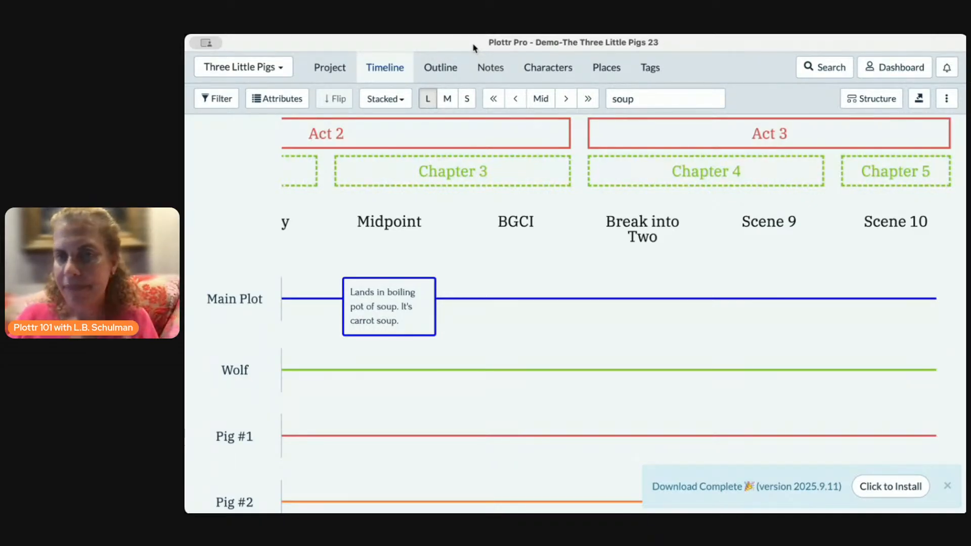
left_click_drag(651, 104, 565, 99)
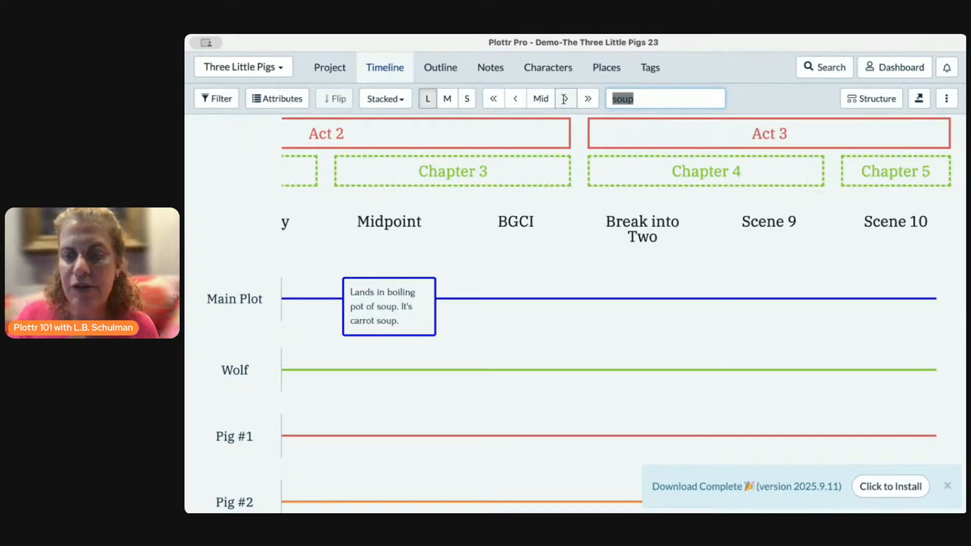
key("BackSpace")
mouse_move(385, 302)
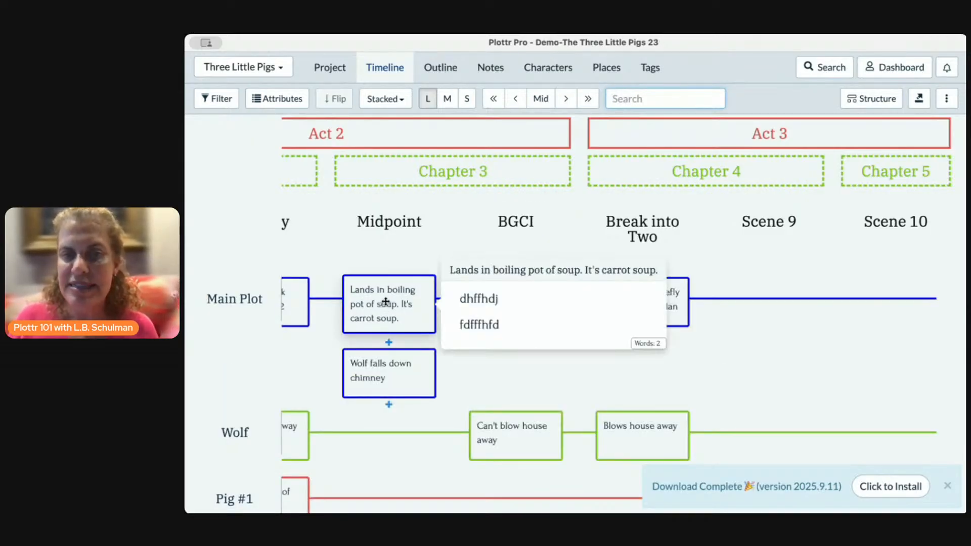
Review the advanced Scrivener export options, dismiss the update notification, and close the options without exporting
left_click(921, 100)
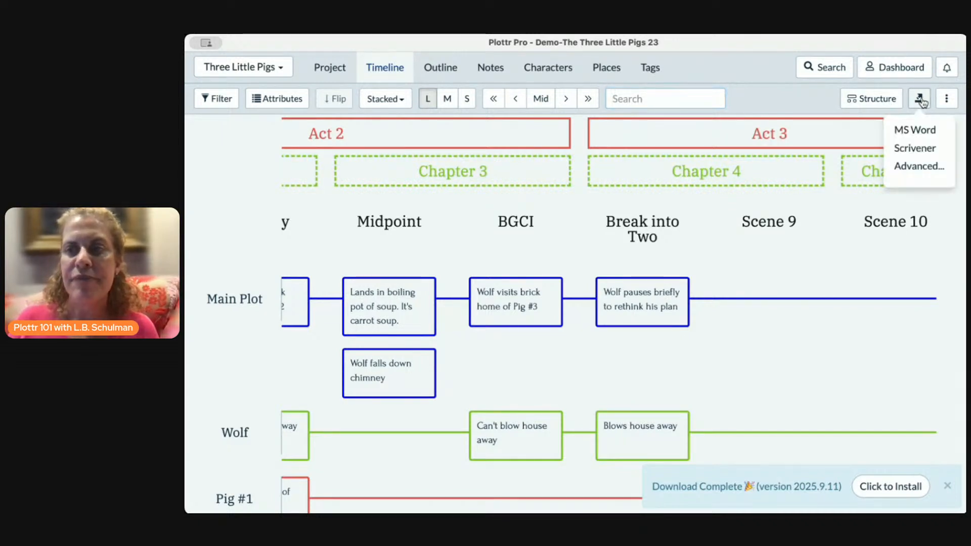
left_click(912, 170)
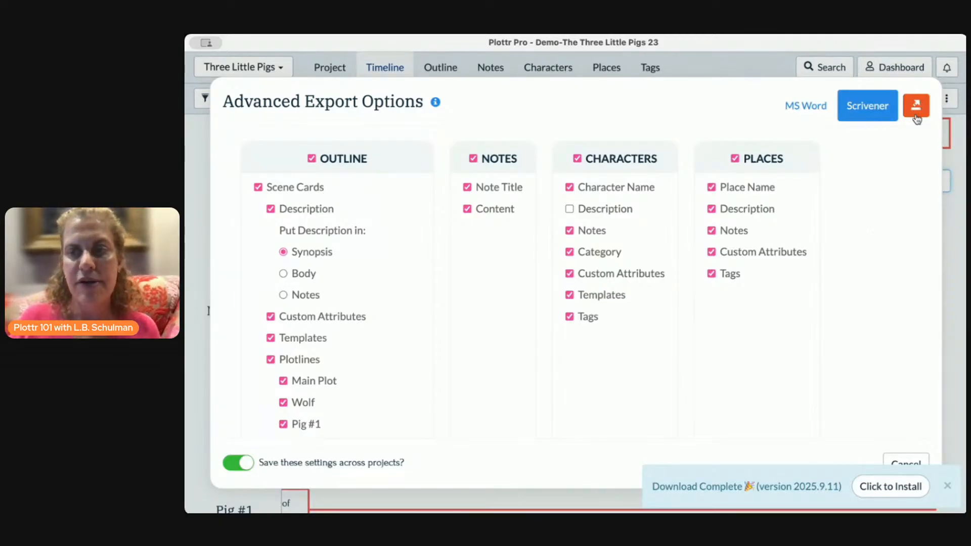
left_click(948, 489)
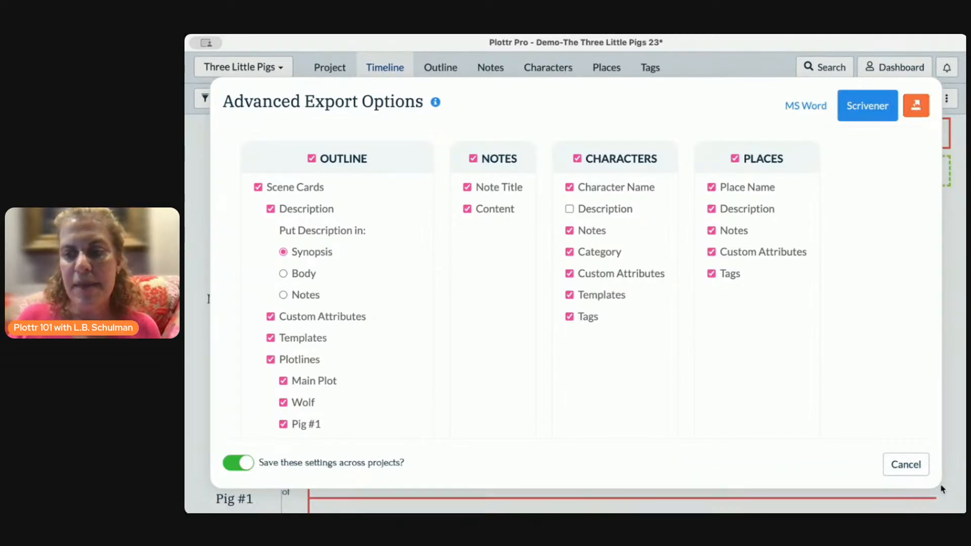
left_click(910, 466)
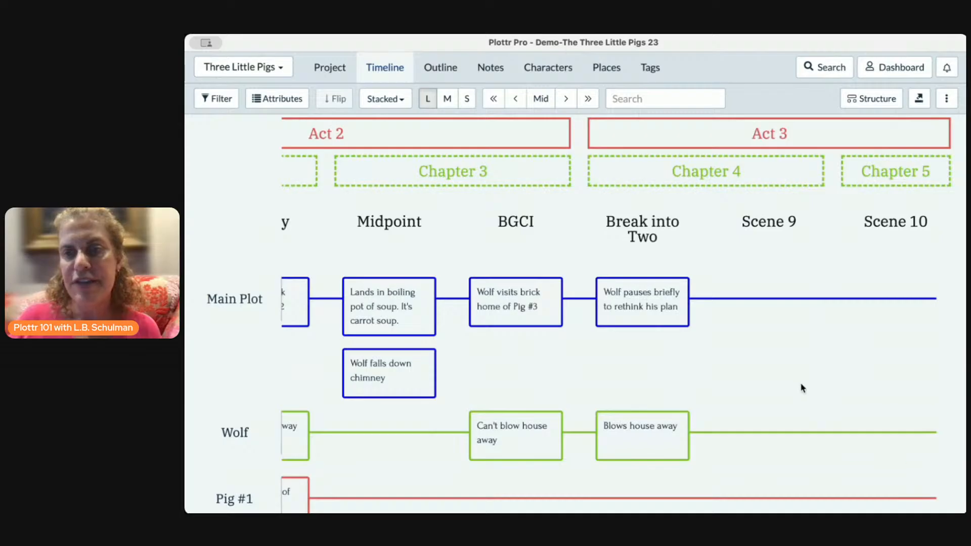
Switch the timeline from the first book to the Three Little Pigs series view
scroll(804, 387, "left", 10)
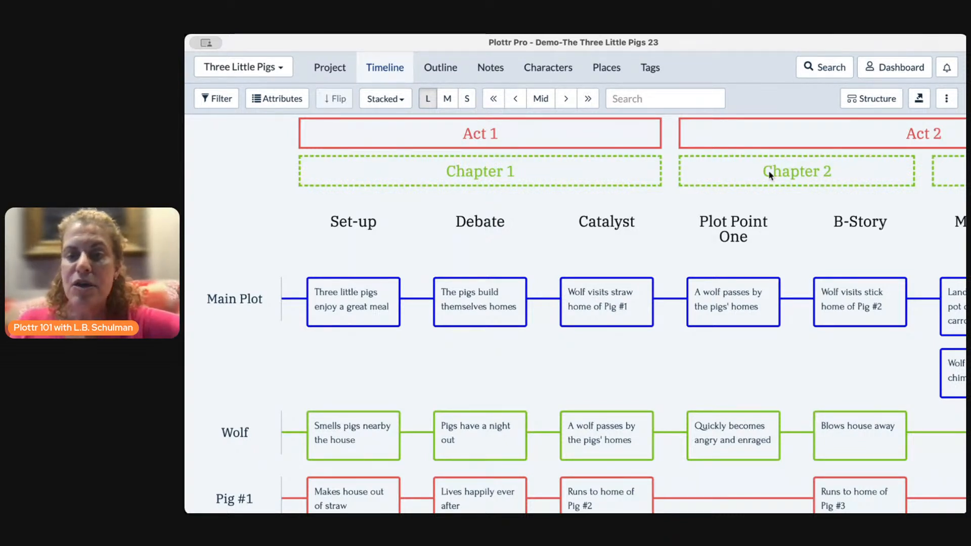
mouse_move(719, 303)
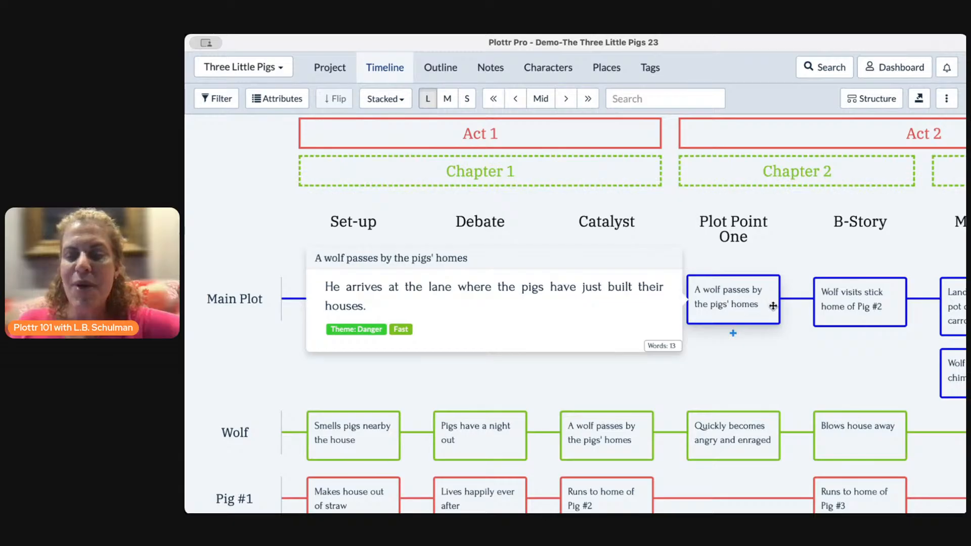
mouse_move(566, 310)
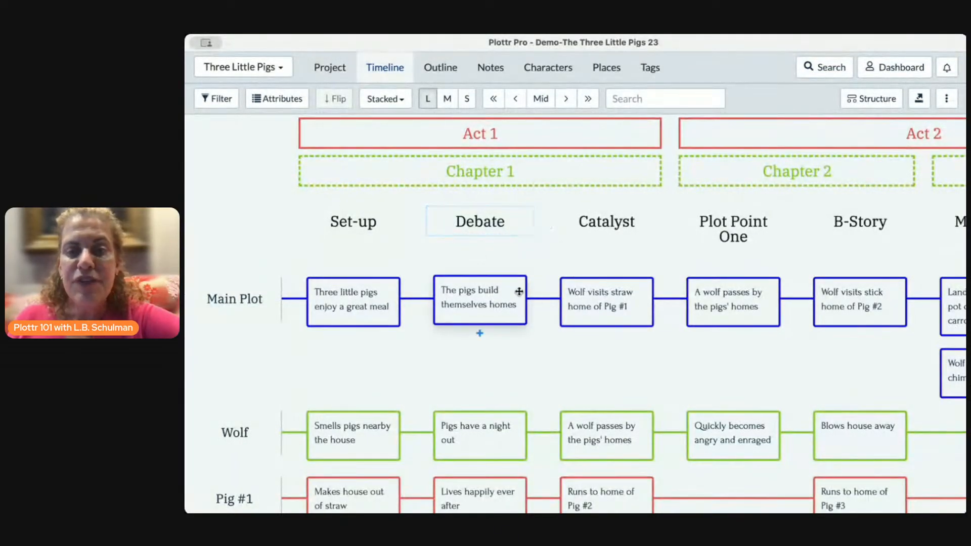
mouse_move(618, 323)
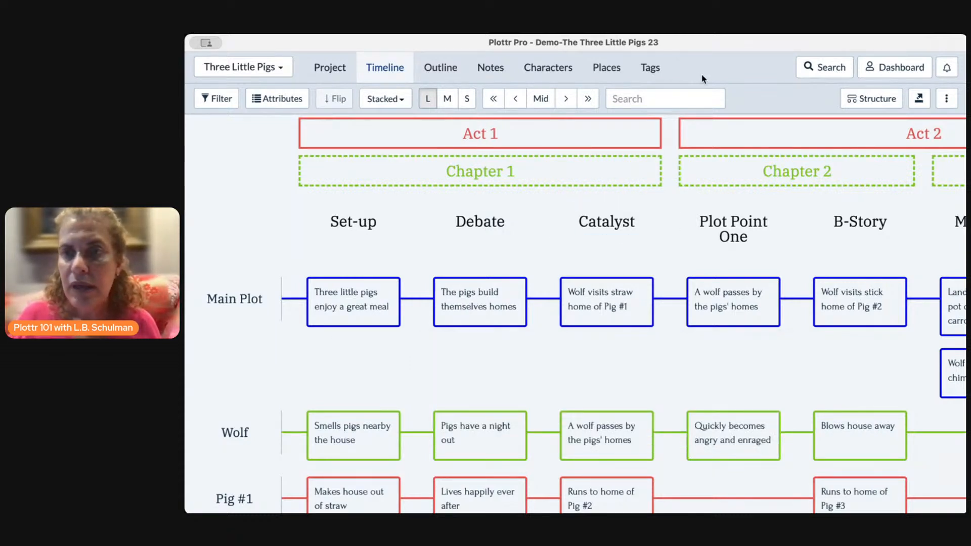
left_click(282, 73)
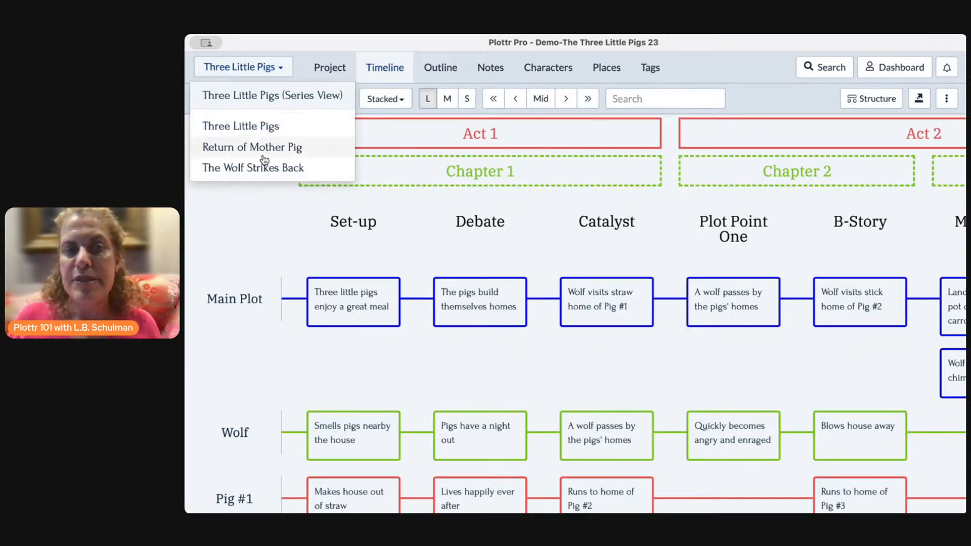
left_click(256, 101)
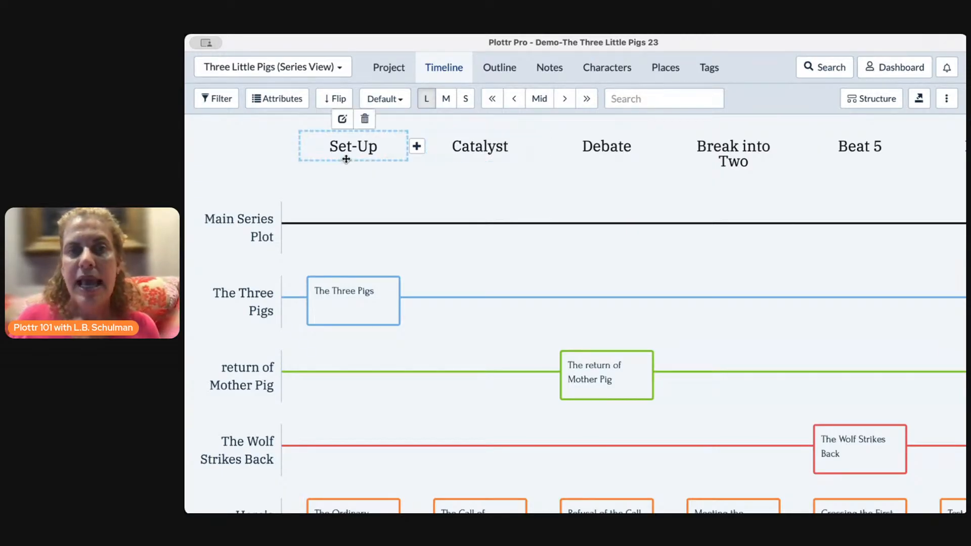
Examine the series timeline's beats, the plotline card for each book, and the Hero's Journey plotline
scroll(761, 158, "right", 10)
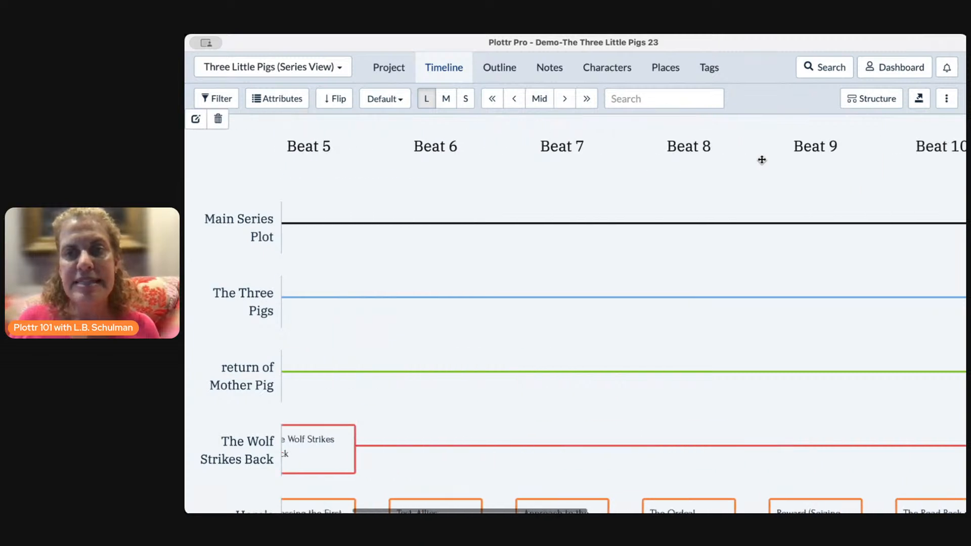
scroll(762, 160, "left", 10)
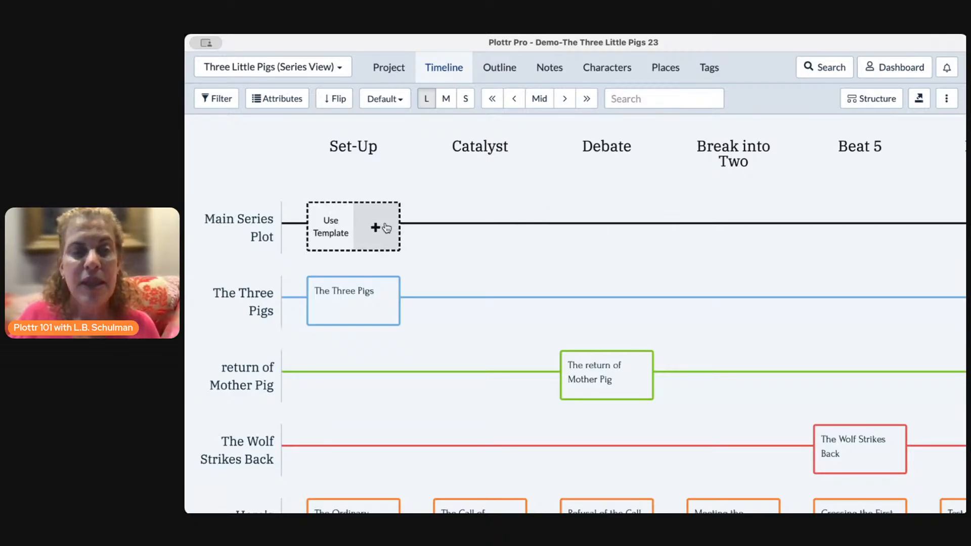
mouse_move(267, 302)
mouse_move(349, 298)
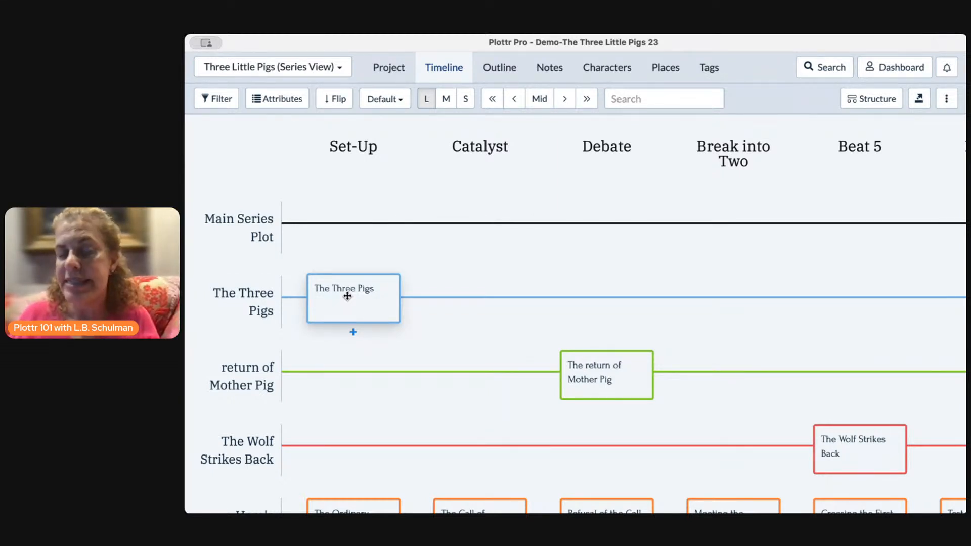
mouse_move(359, 173)
mouse_move(460, 171)
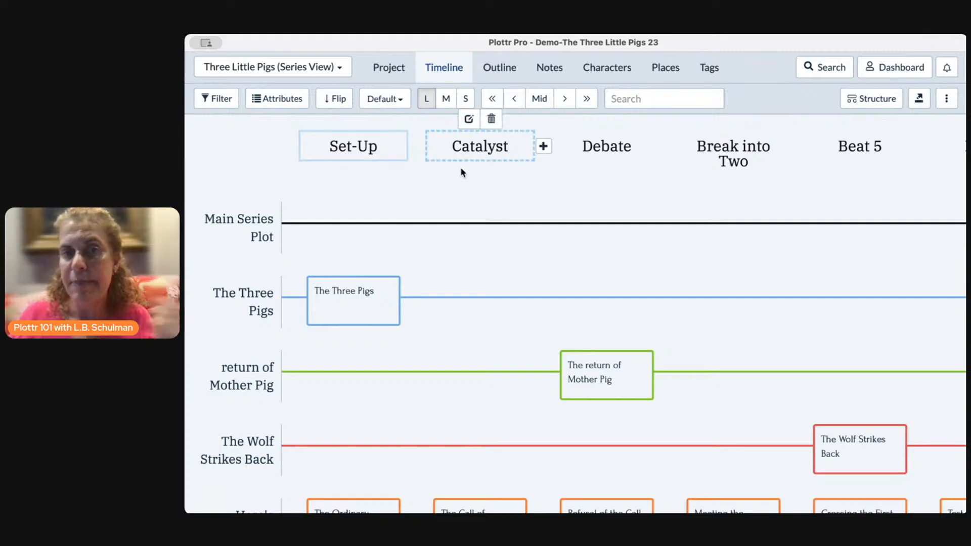
mouse_move(597, 368)
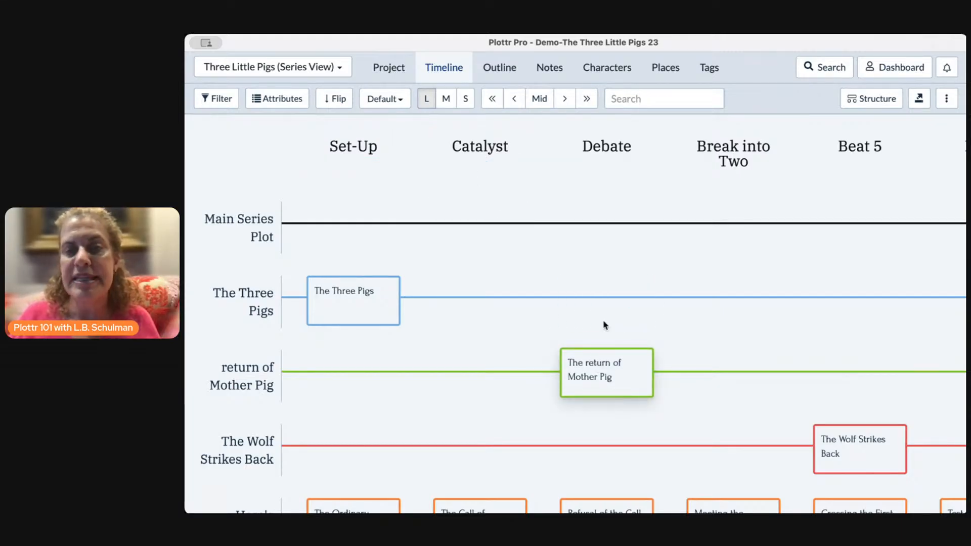
mouse_move(597, 135)
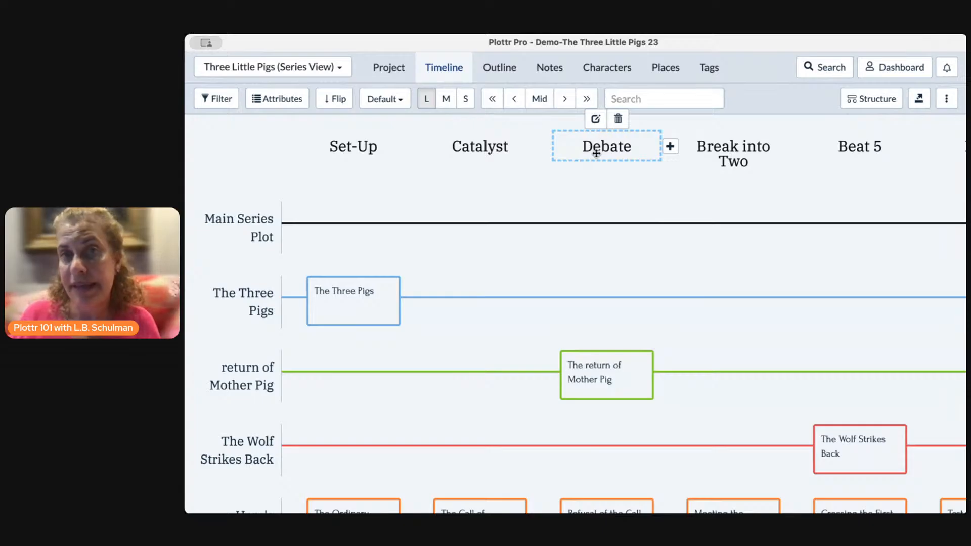
mouse_move(498, 448)
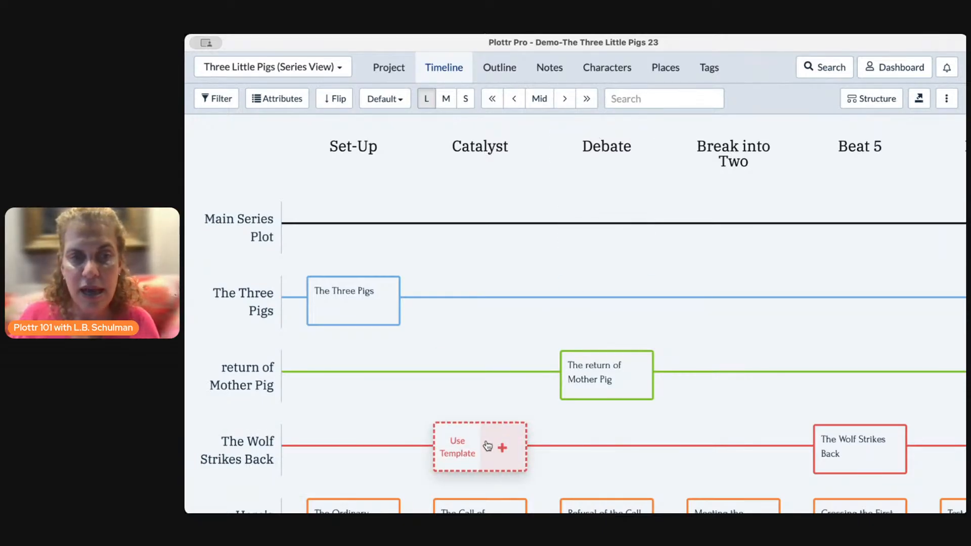
scroll(389, 428, "down", 3)
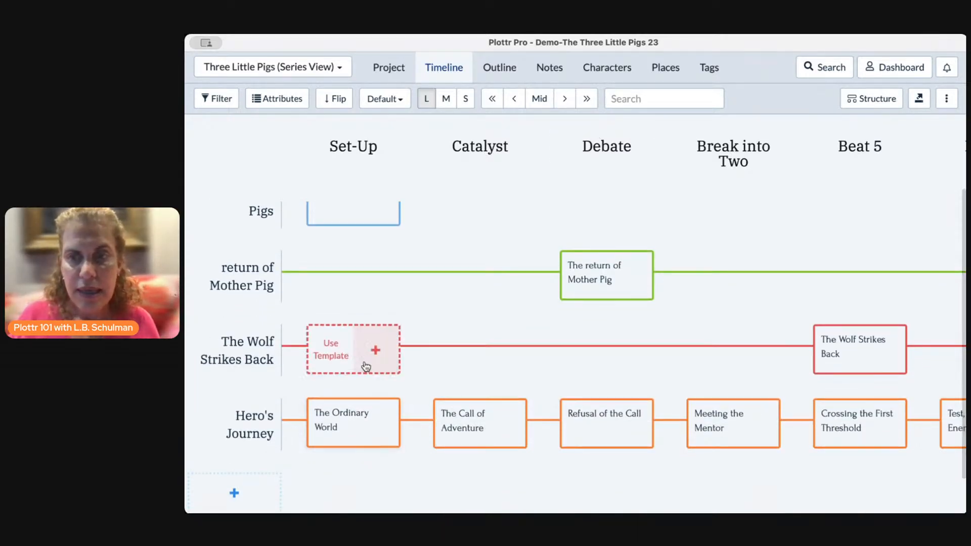
mouse_move(482, 355)
scroll(460, 359, "down", 1)
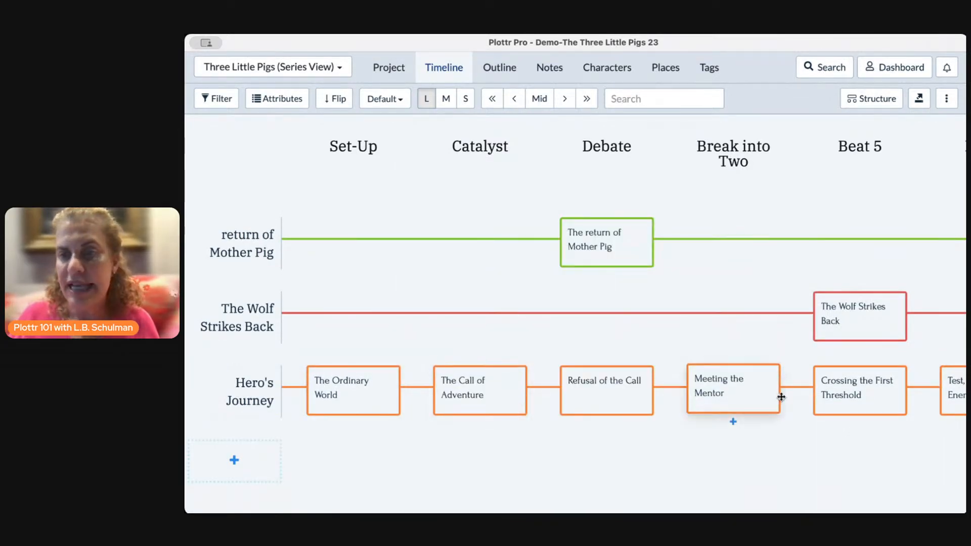
Switch the timeline from the series view to the Three Little Pigs book and display it in the Stacked layout
mouse_move(243, 373)
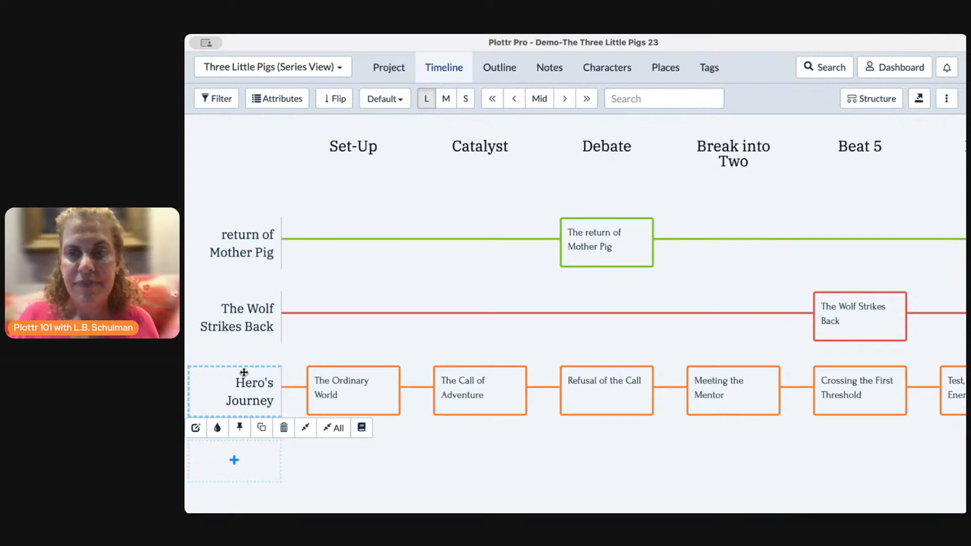
mouse_move(238, 315)
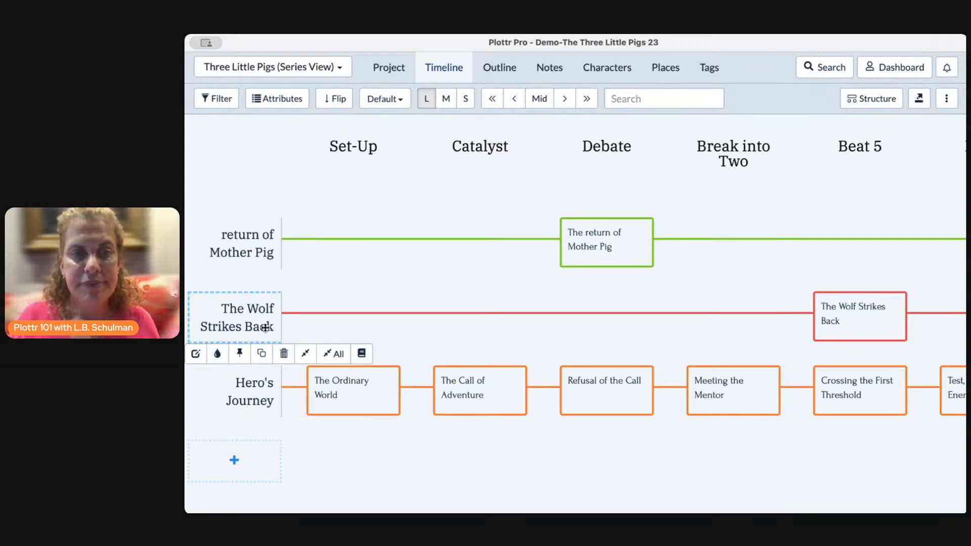
scroll(344, 201, "up", 3)
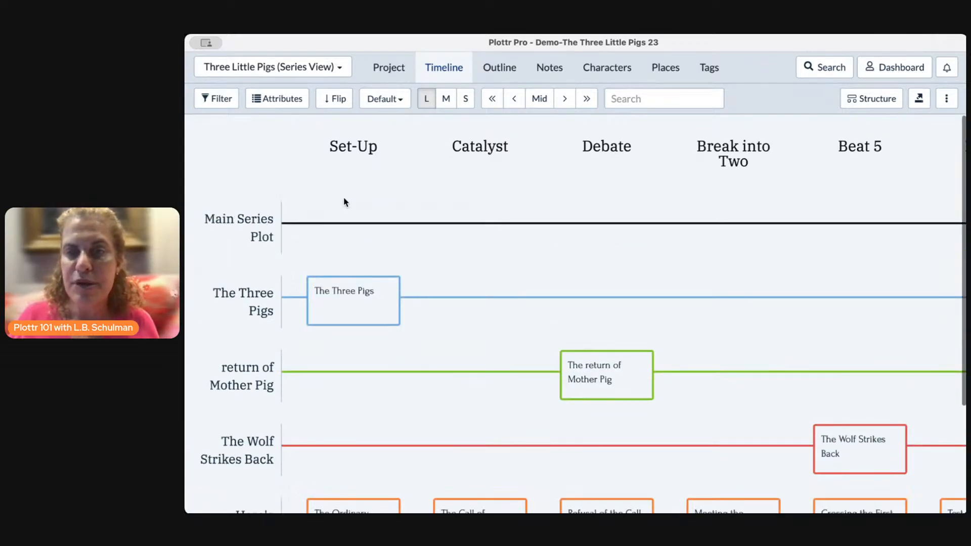
mouse_move(431, 140)
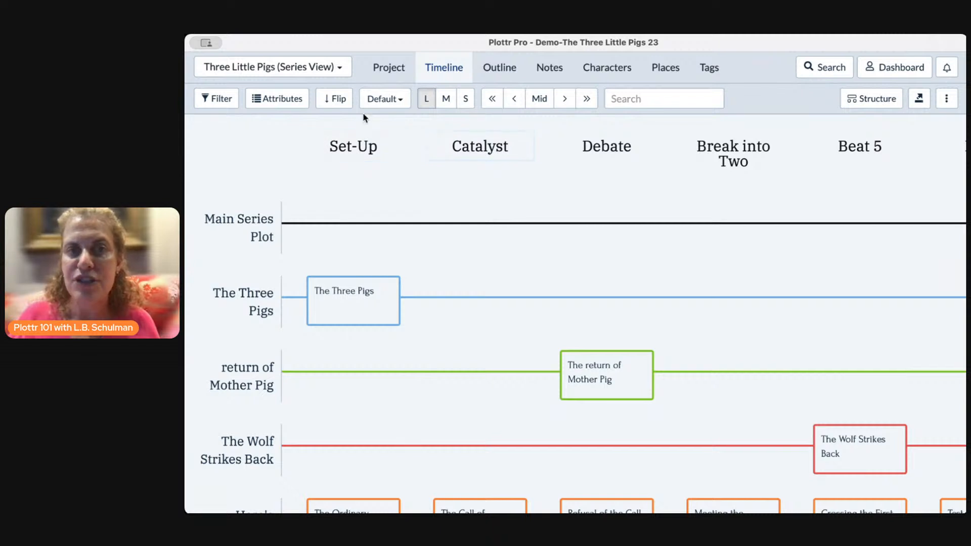
left_click(342, 71)
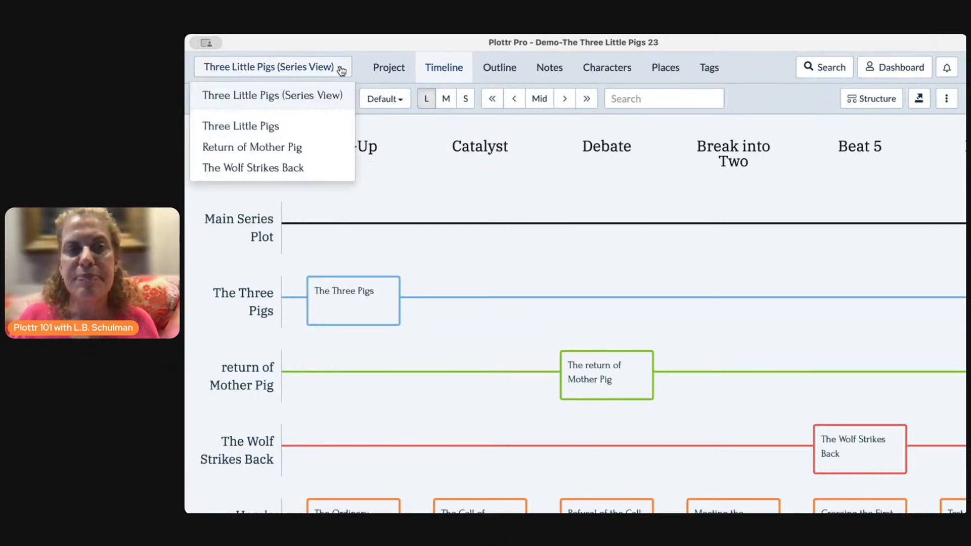
left_click(272, 127)
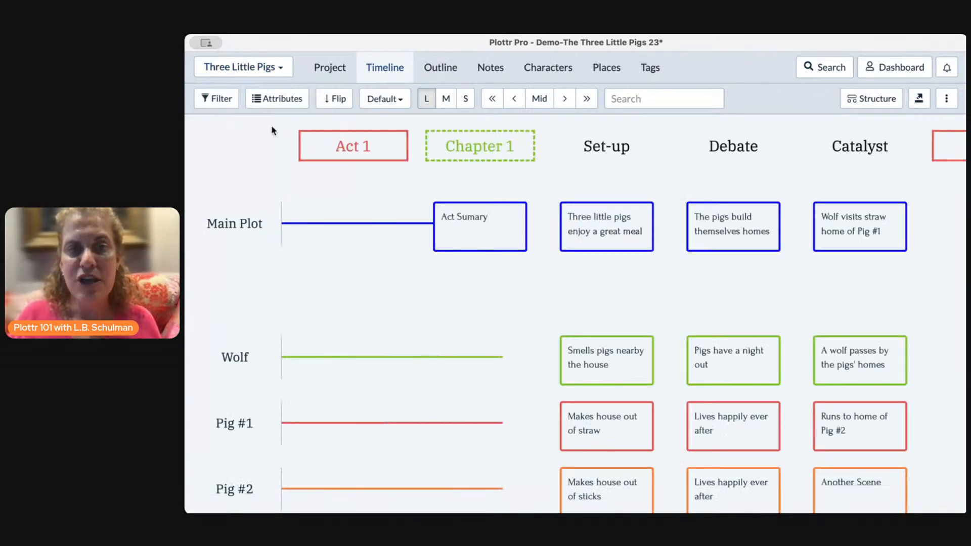
left_click(385, 99)
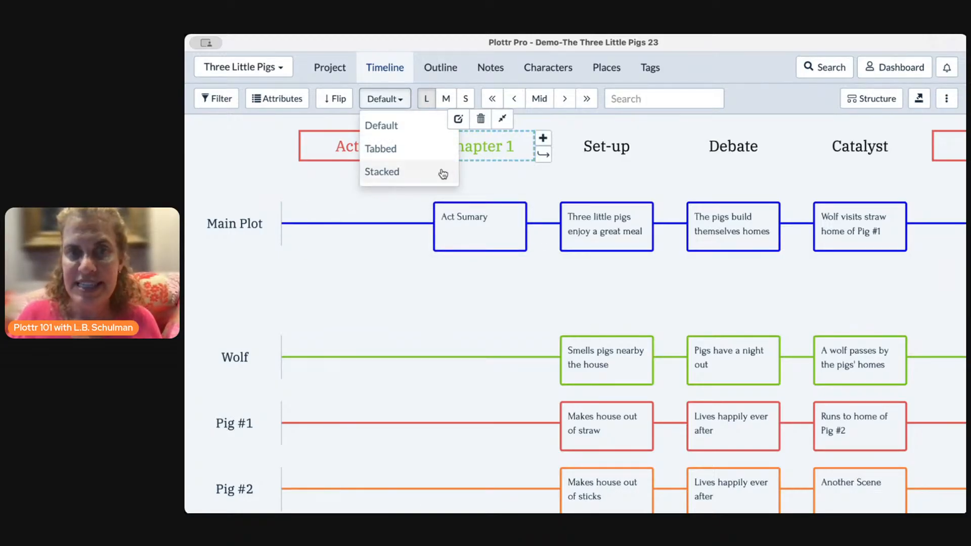
left_click(398, 173)
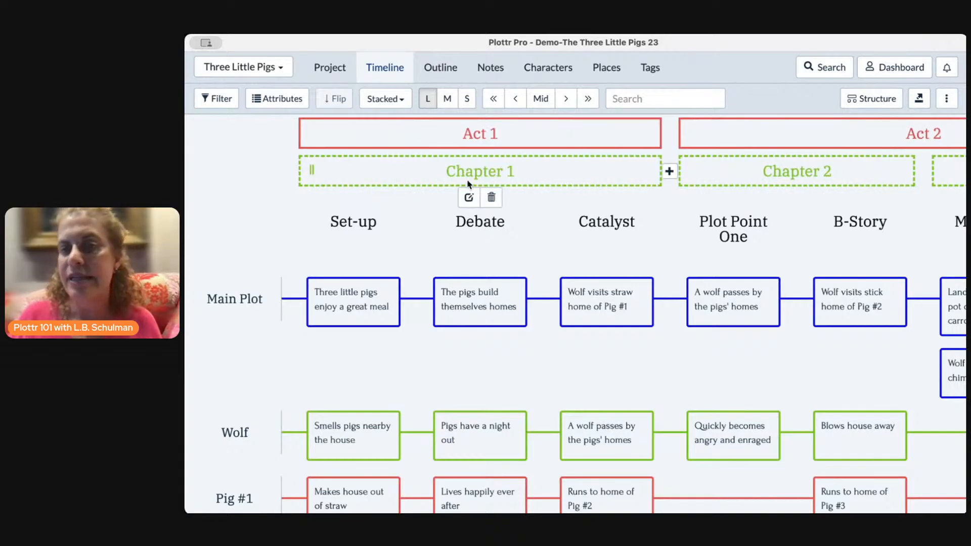